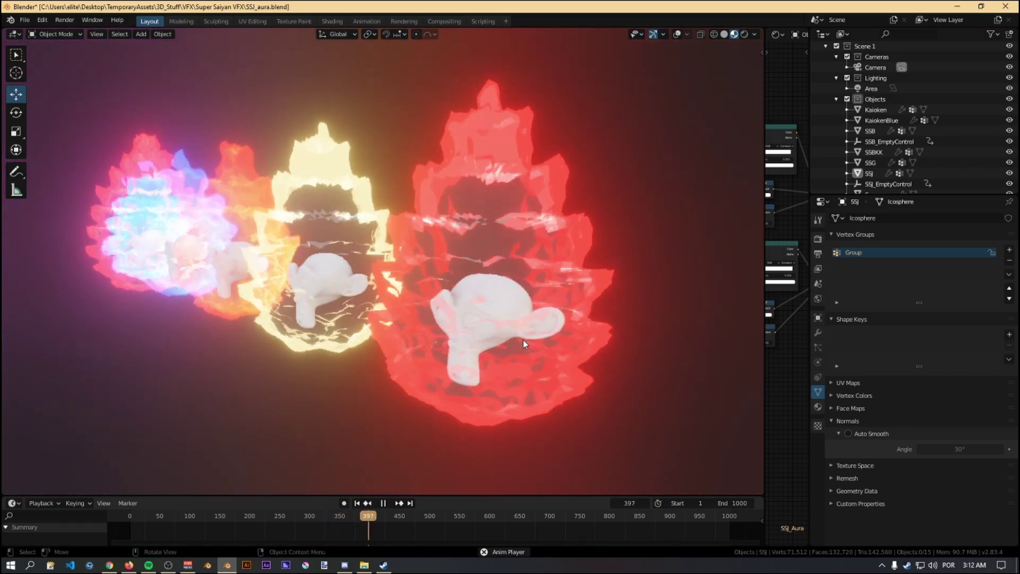
Preview the animated aura scene in Cycles with rendered viewport shading, stopping playback to inspect the auras
middle_drag(615, 289, 710, 309)
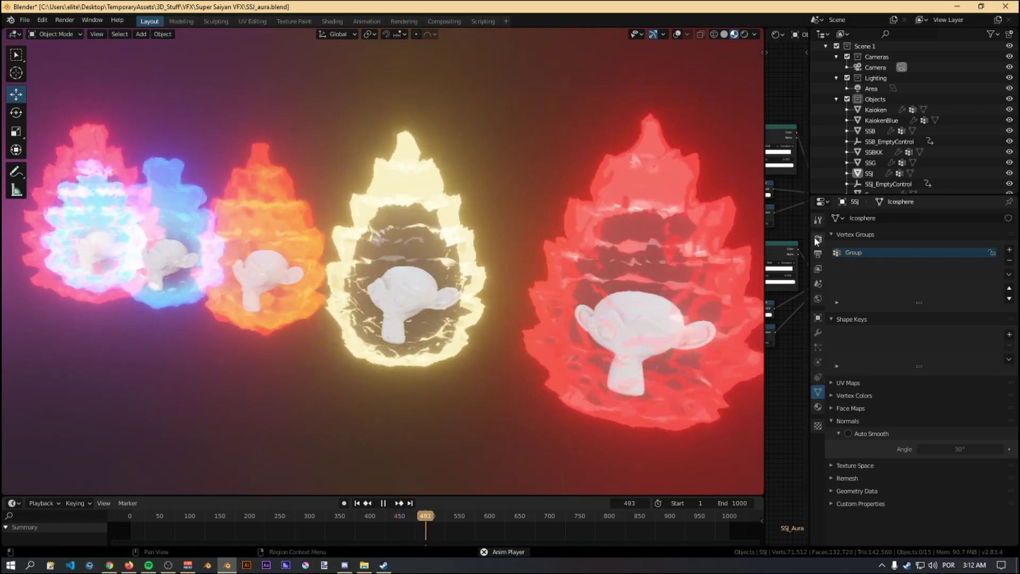
click(817, 239)
click(949, 219)
click(945, 253)
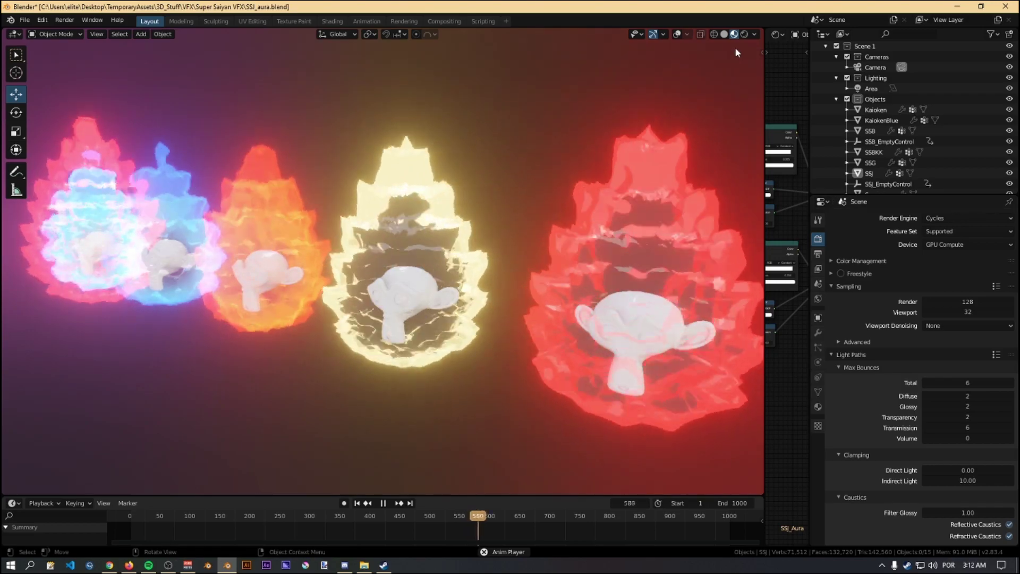
click(745, 34)
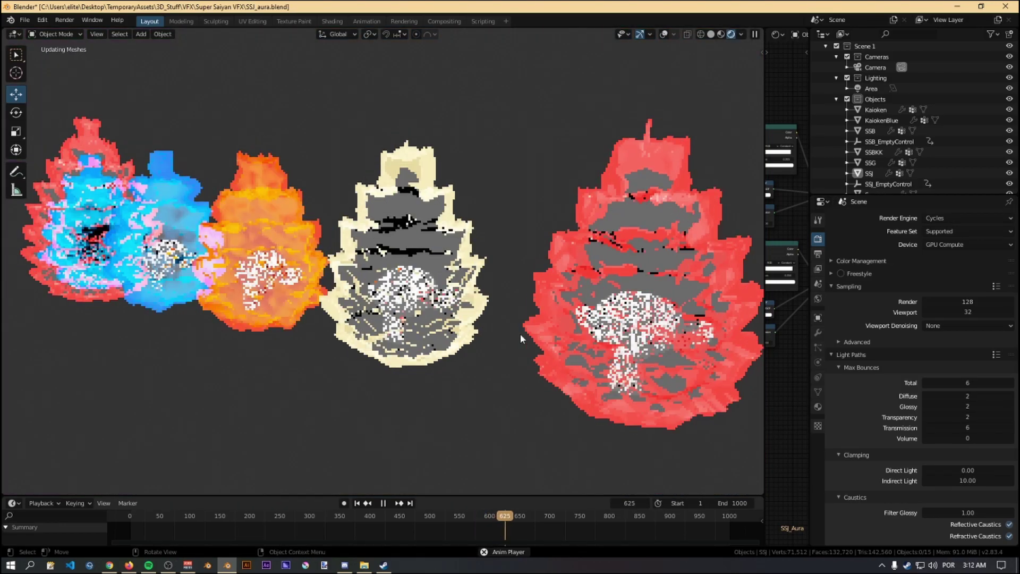
click(384, 503)
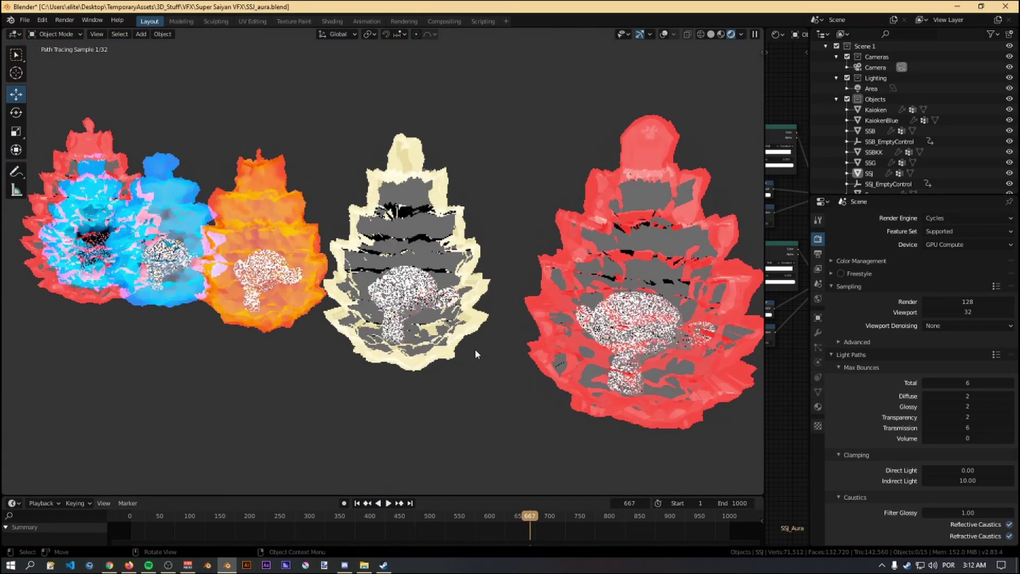
scroll(480, 354, down, 4)
mouse_move(480, 354)
middle_down()
mouse_move(526, 351)
mouse_move(477, 360)
mouse_move(282, 346)
mouse_move(438, 308)
mouse_move(458, 328)
mouse_move(450, 327)
mouse_move(486, 335)
middle_up()
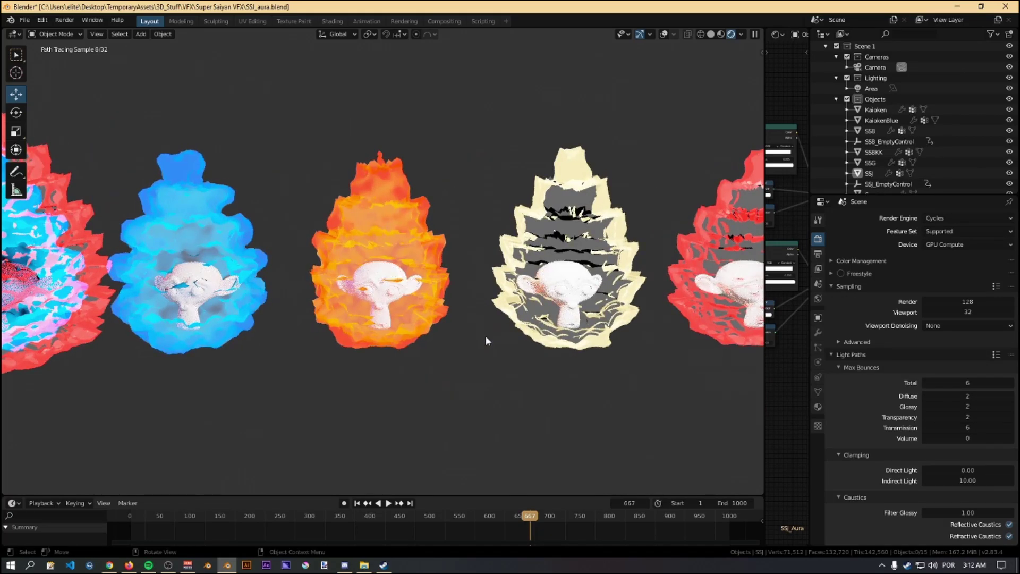
scroll(485, 336, down, 3)
scroll(483, 338, up, 2)
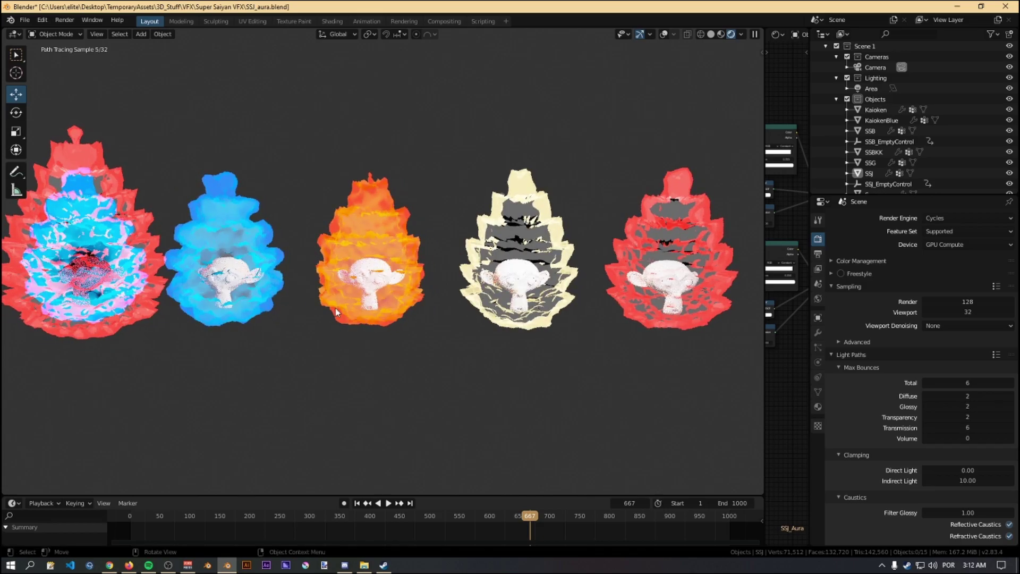
scroll(403, 319, up, 4)
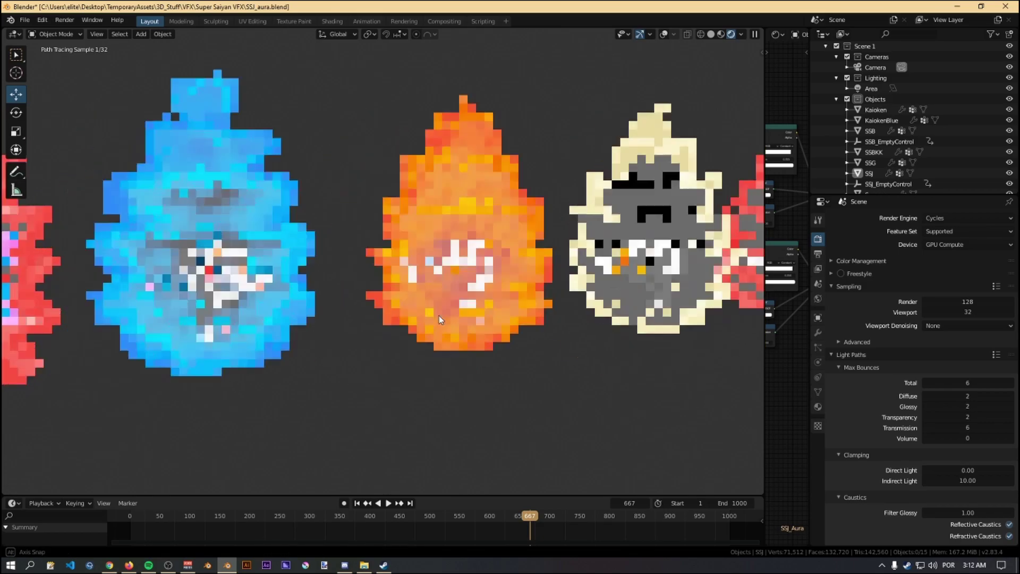
scroll(473, 309, down, 5)
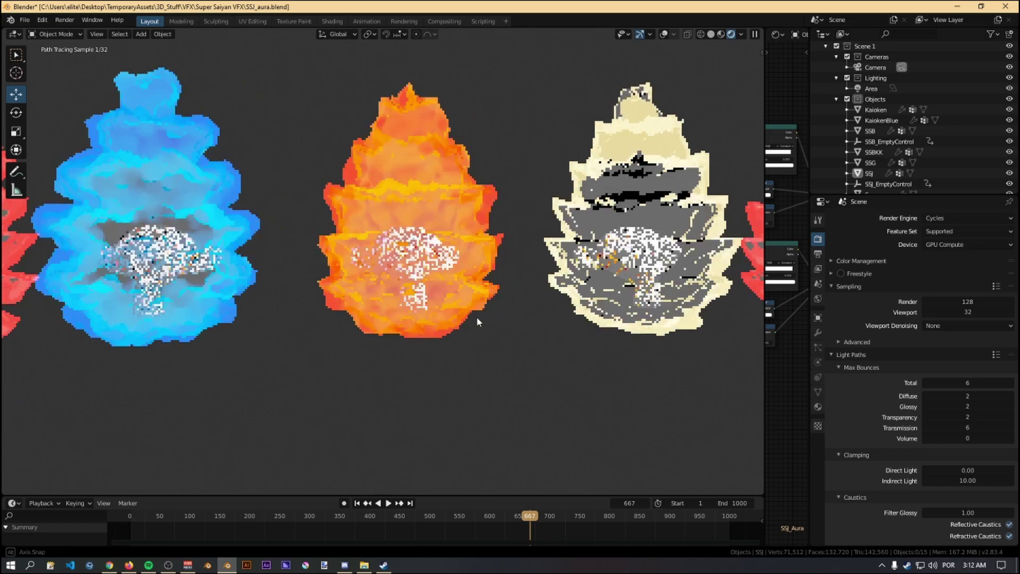
Switch the render engine back to Eevee and inspect the glowing auras from several angles
click(951, 218)
click(951, 228)
middle_drag(499, 346, 469, 341)
scroll(548, 335, up, 3)
scroll(528, 340, down, 3)
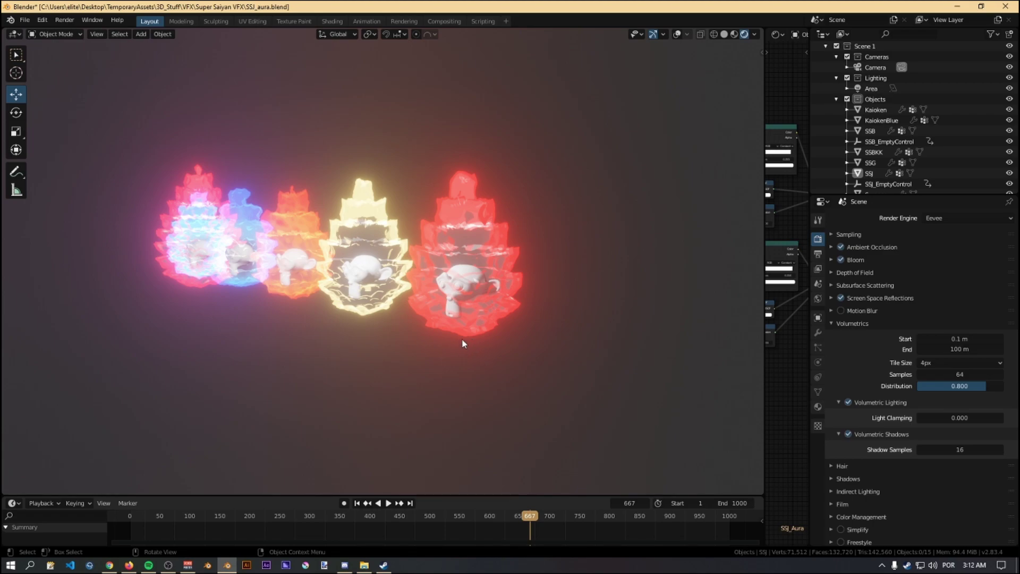
middle_drag(453, 362, 547, 364)
middle_drag(533, 328, 497, 347)
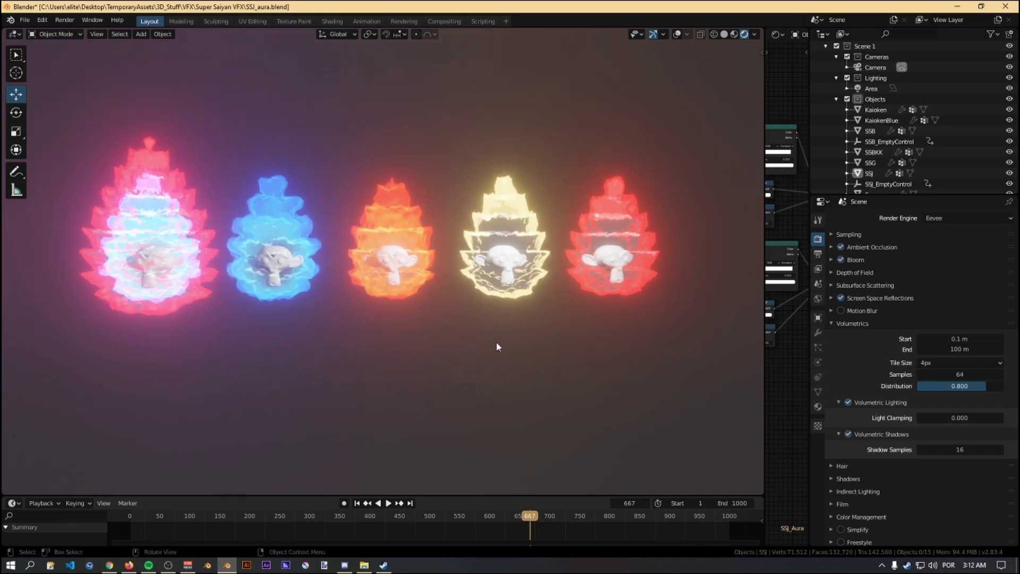
Start a new General file without saving the changes to SSJ_aura
click(25, 21)
mouse_move(56, 36)
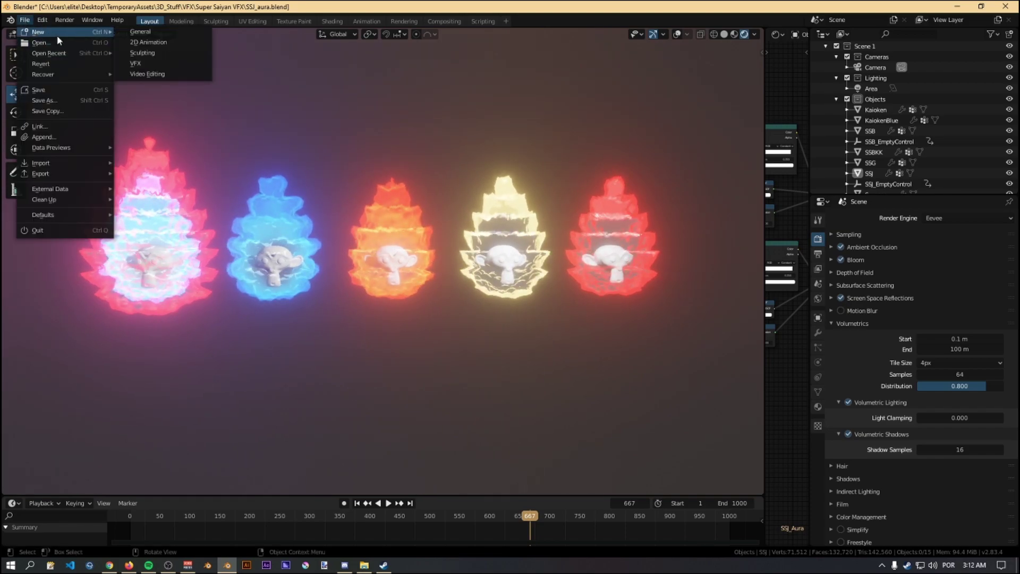
click(164, 31)
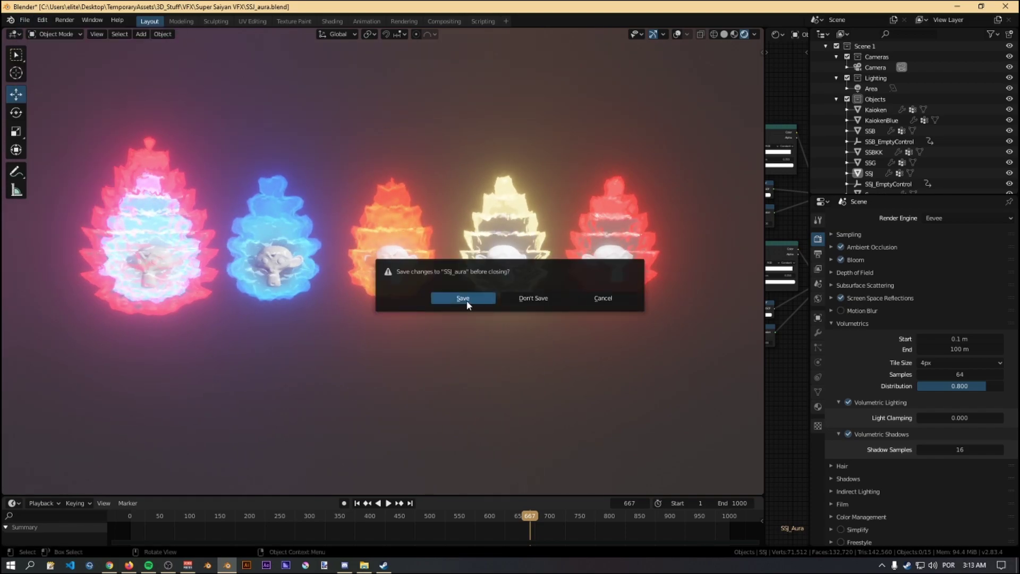
click(537, 298)
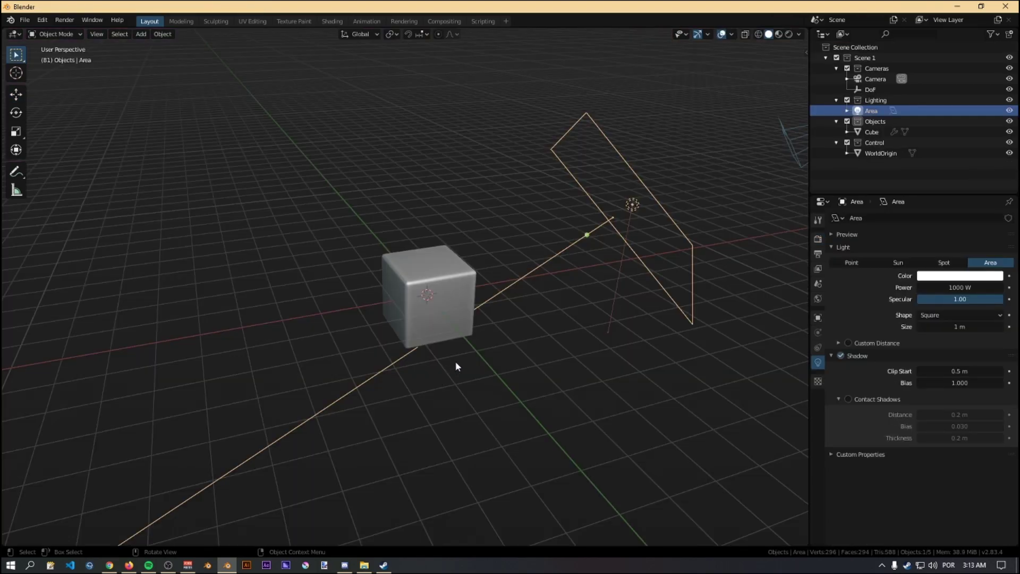
Delete the default cube and the area light from the scene
middle_drag(527, 275, 592, 322)
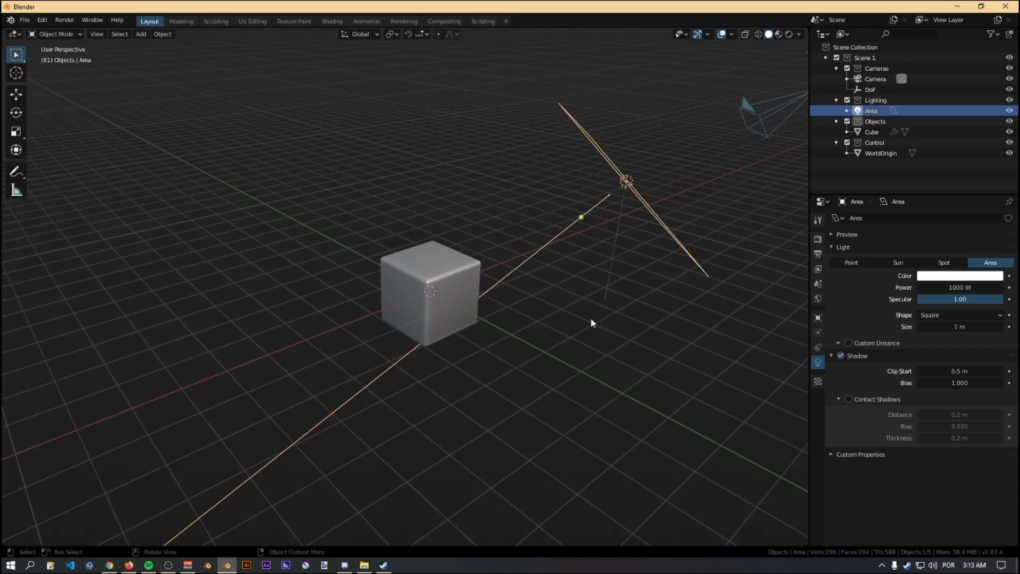
drag(307, 118, 661, 386)
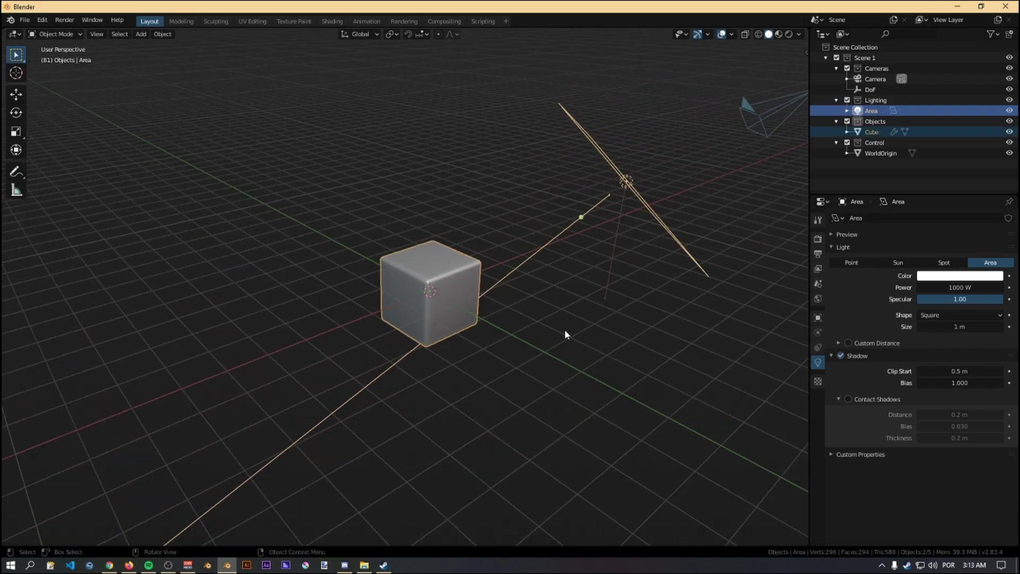
key(Delete)
middle_drag(553, 329, 499, 355)
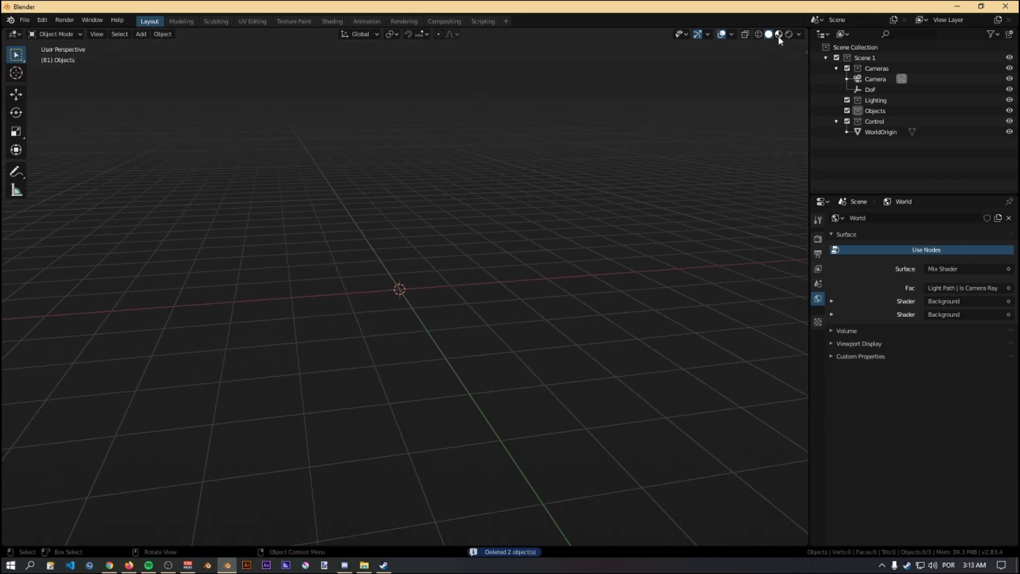
Add an ico sphere mesh at the world origin and show it in Material Preview shading
middle_drag(462, 304, 505, 324)
key(shift+a)
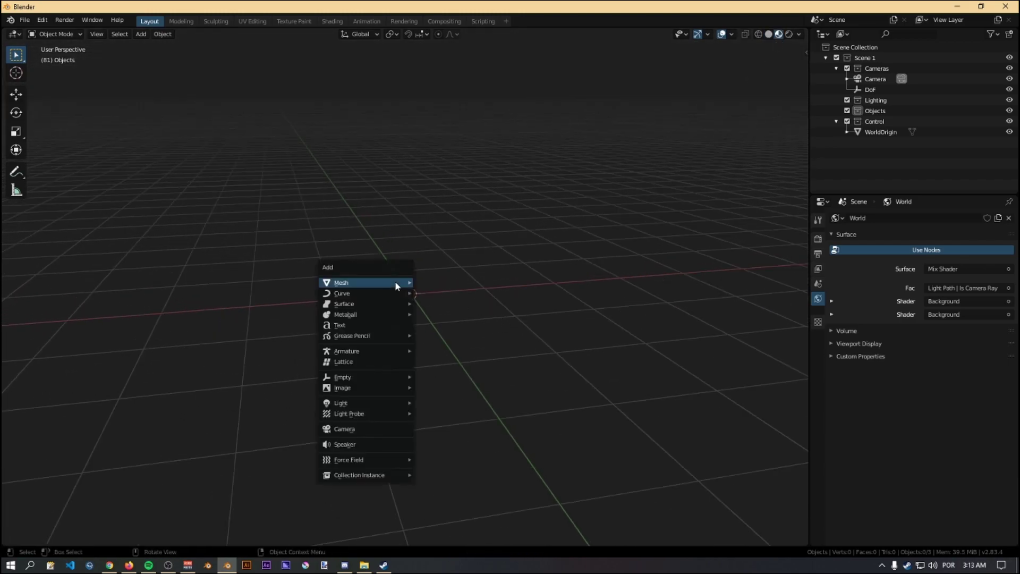
mouse_move(393, 288)
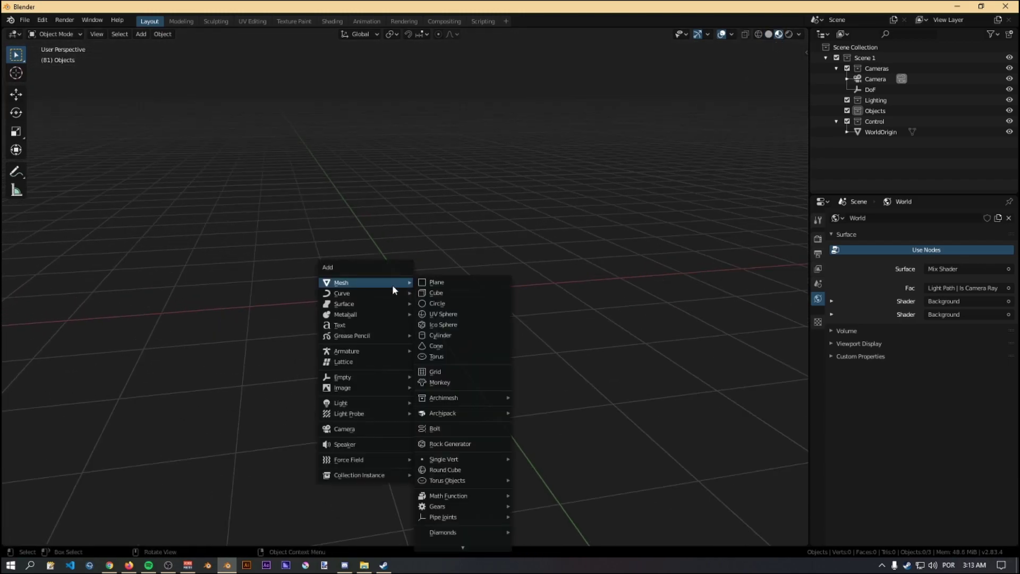
click(451, 325)
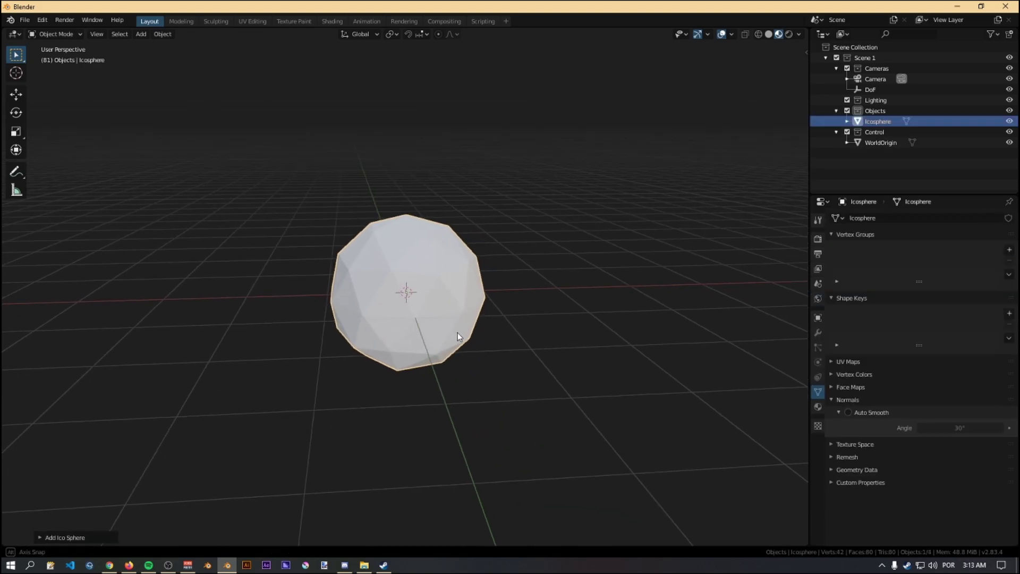
scroll(532, 341, up, 2)
mouse_move(533, 355)
middle_down()
mouse_move(549, 339)
mouse_move(532, 337)
middle_up()
scroll(530, 348, up, 1)
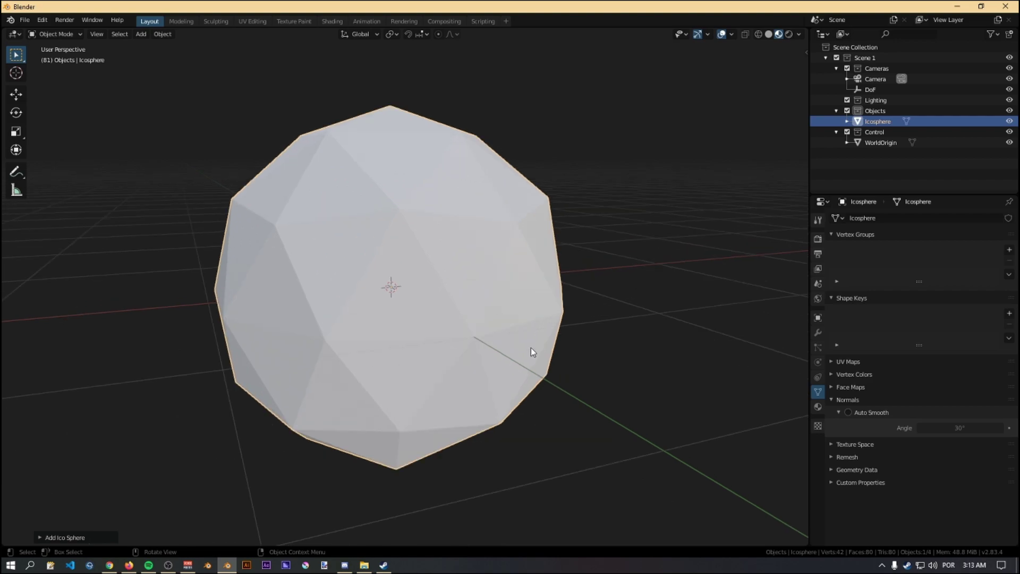
Set the new ico sphere's subdivisions to 6
scroll(527, 350, down, 2)
click(41, 538)
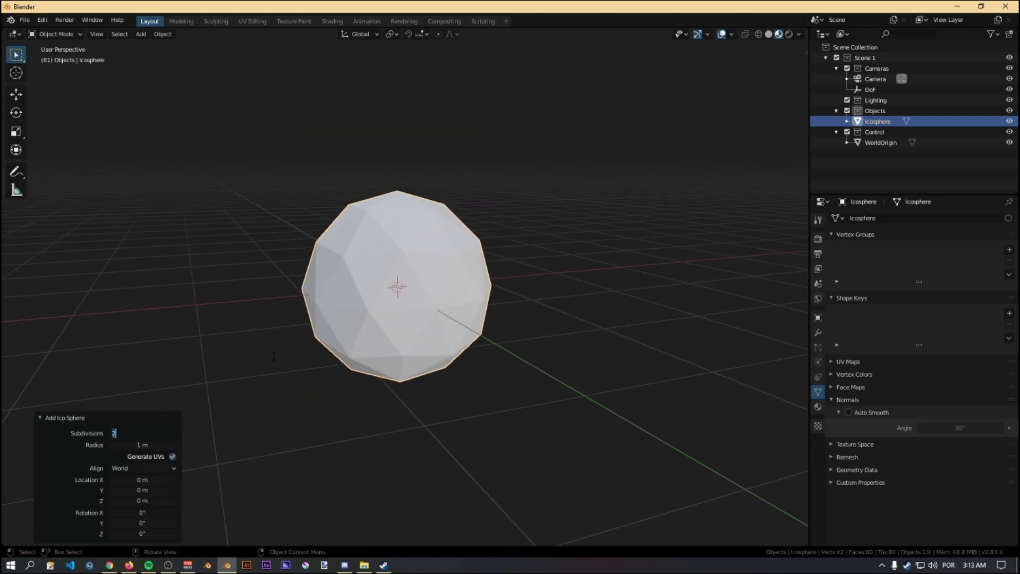
key(Return)
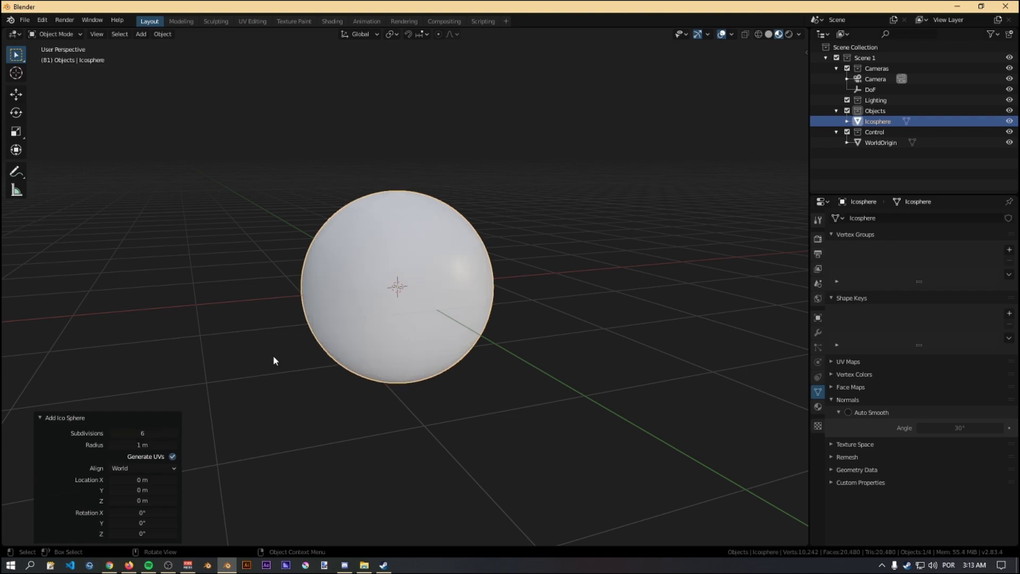
Apply Shade Smooth to the ico sphere, checking it in Solid shading before returning to Material Preview
scroll(452, 362, up, 6)
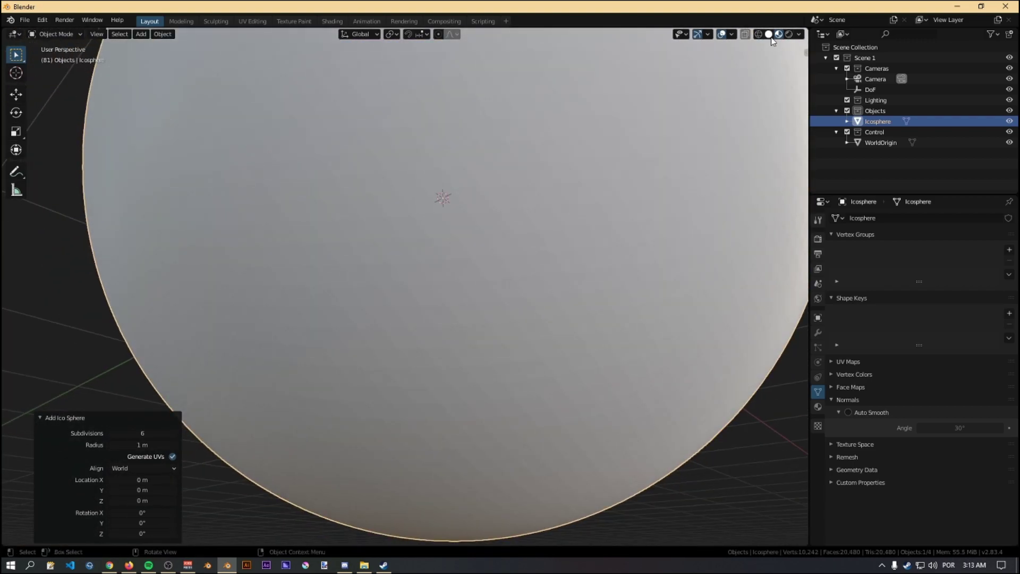
click(768, 34)
mouse_move(595, 196)
middle_down()
mouse_move(527, 241)
mouse_move(499, 316)
middle_up()
scroll(499, 316, down, 4)
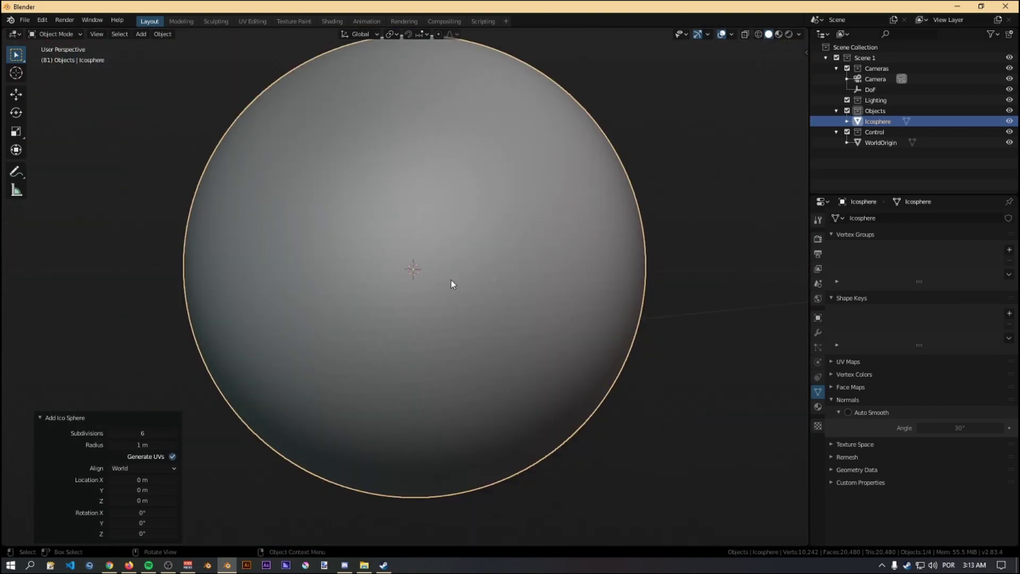
click(169, 34)
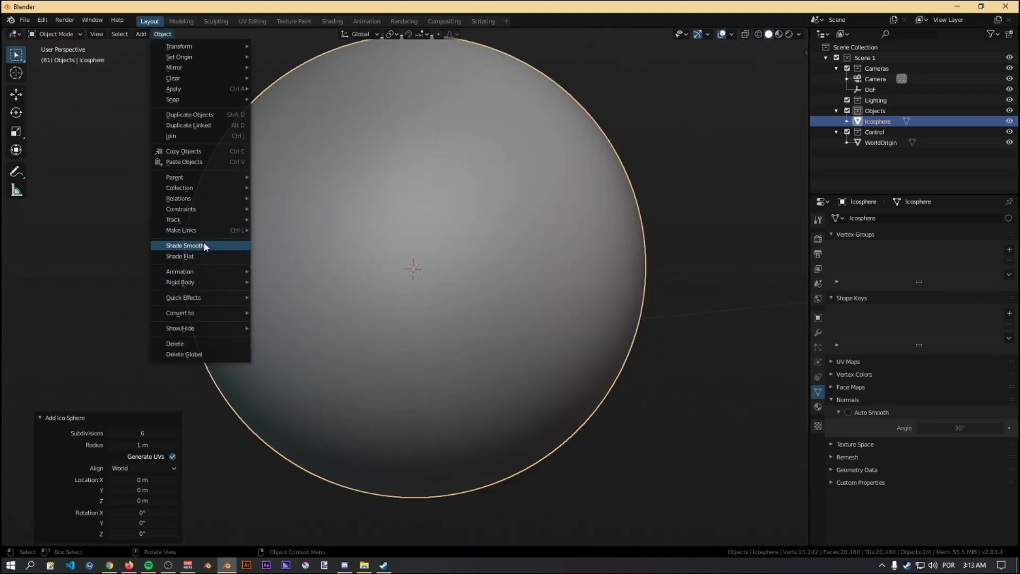
click(203, 242)
scroll(477, 305, down, 3)
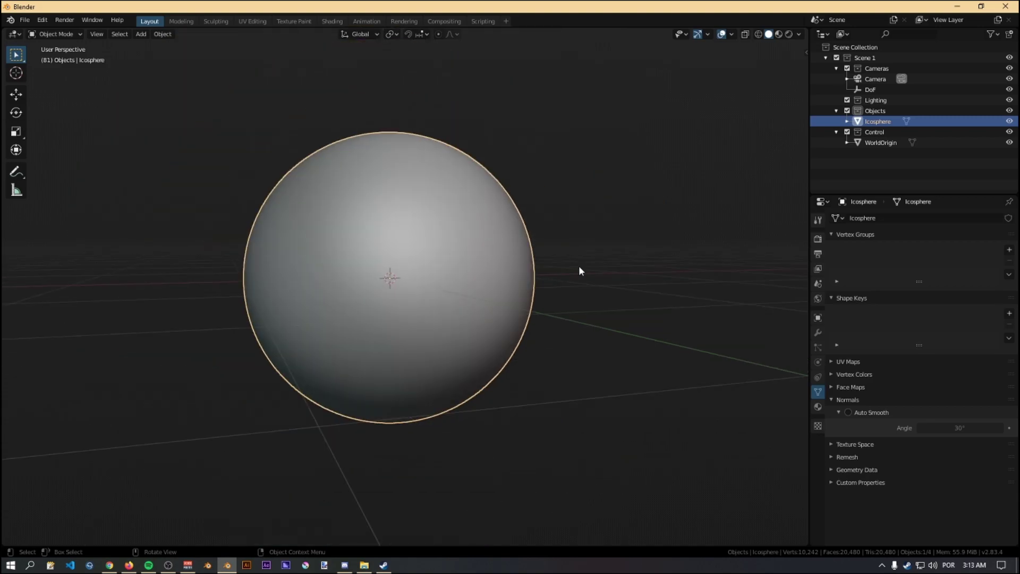
click(779, 34)
scroll(493, 289, down, 3)
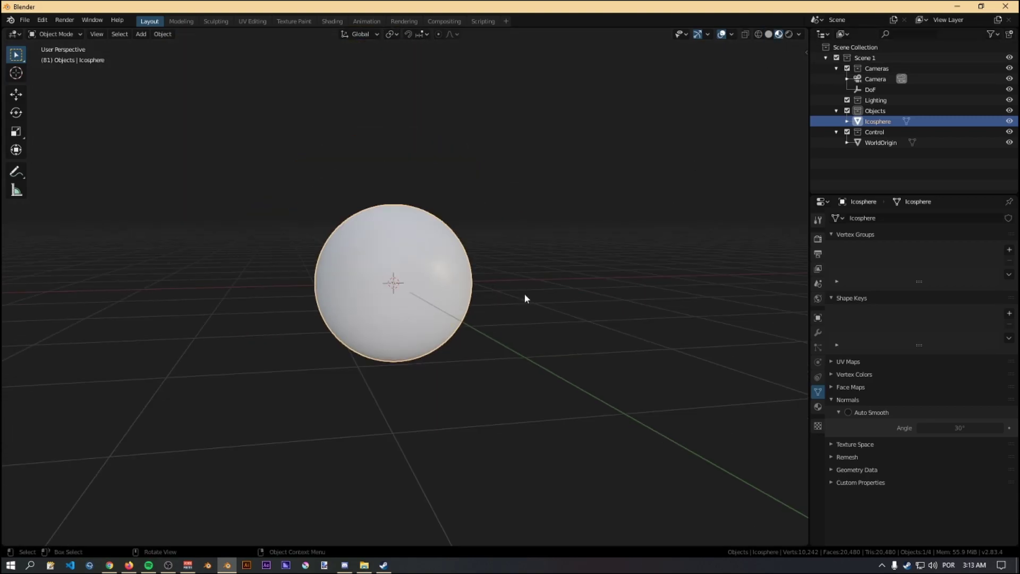
Examine the smooth-shaded ico sphere's surface from several angles and distances
click(520, 305)
middle_drag(521, 305, 473, 287)
scroll(538, 340, up, 3)
click(473, 287)
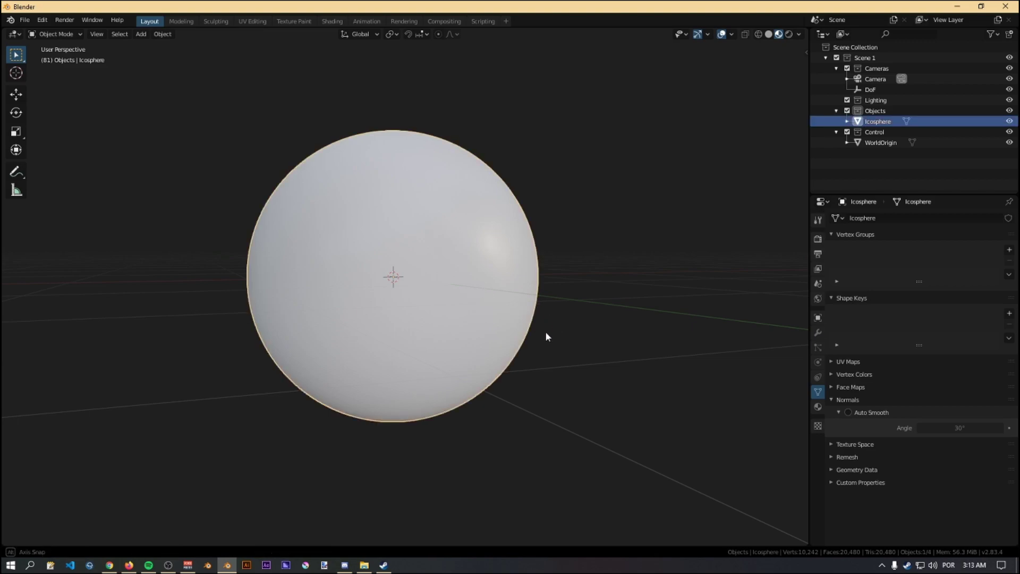
middle_drag(547, 336, 440, 280)
scroll(478, 305, down, 3)
scroll(457, 321, up, 3)
scroll(462, 324, up, 2)
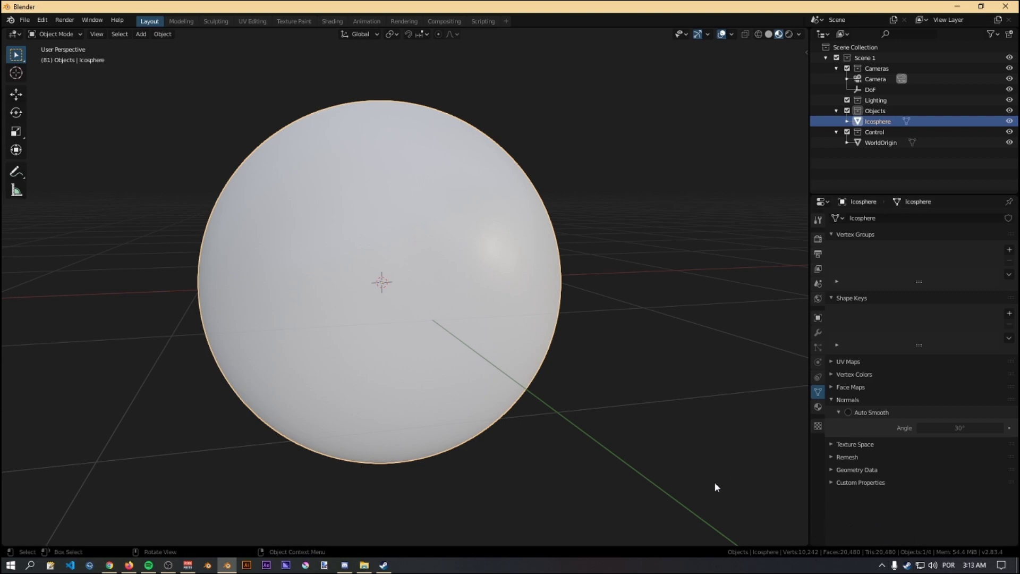
scroll(553, 377, down, 5)
scroll(544, 378, up, 2)
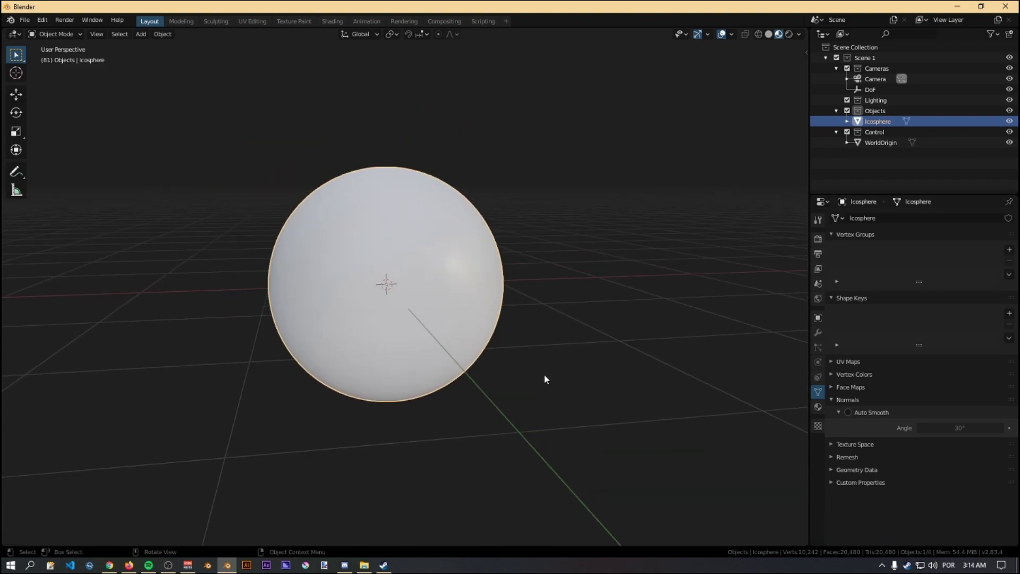
click(818, 332)
click(895, 218)
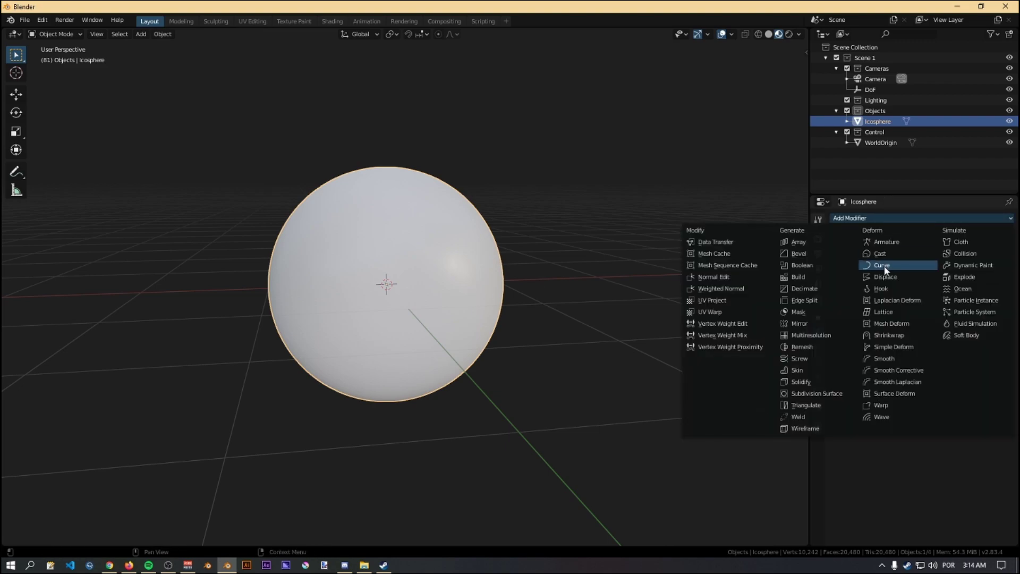
middle_drag(901, 284, 786, 46)
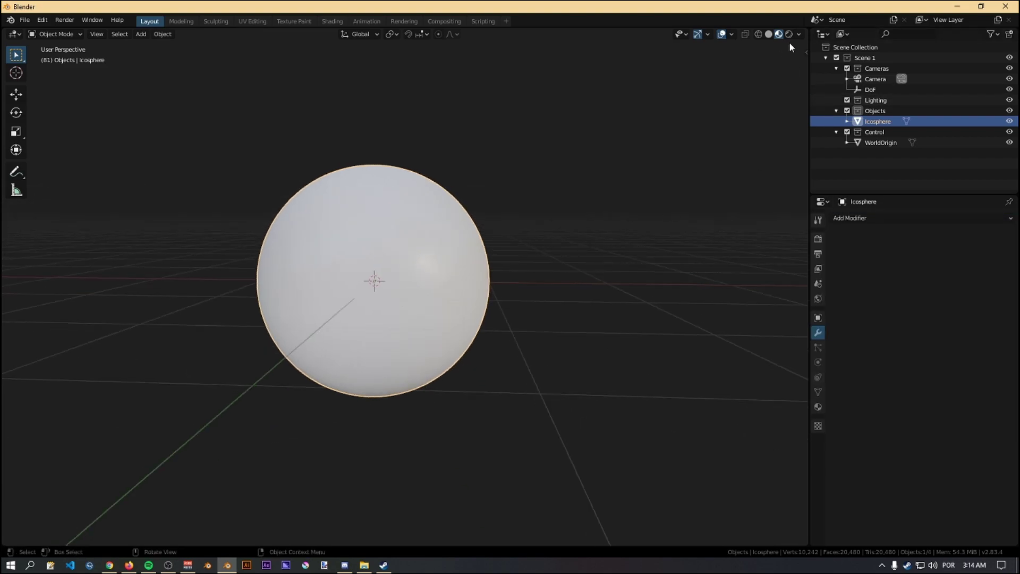
Split the 3D viewport to add a Shader Editor in Object mode, and show the ico sphere's material properties
drag(806, 29, 501, 55)
click(514, 34)
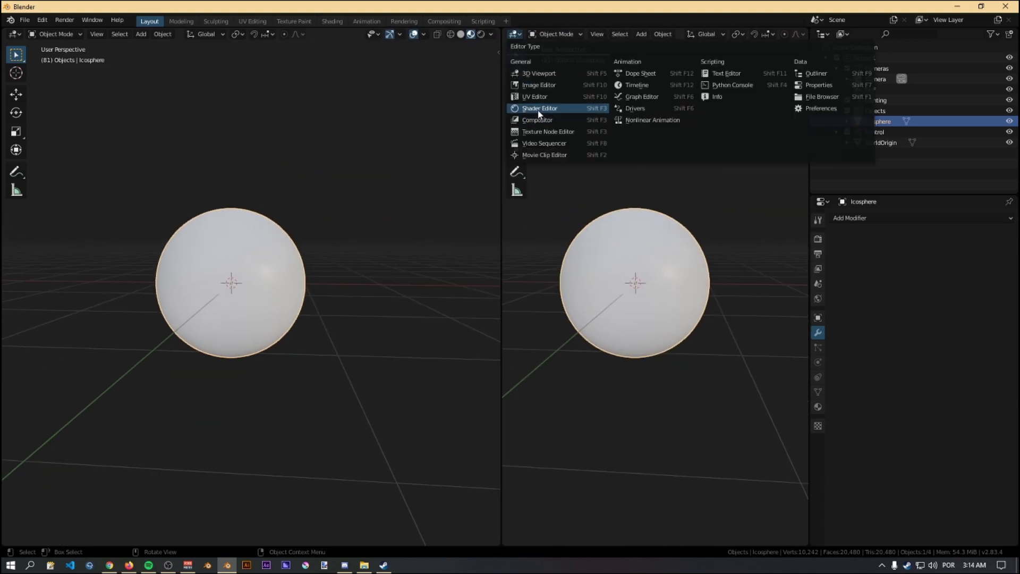
click(538, 110)
scroll(620, 289, down, 5)
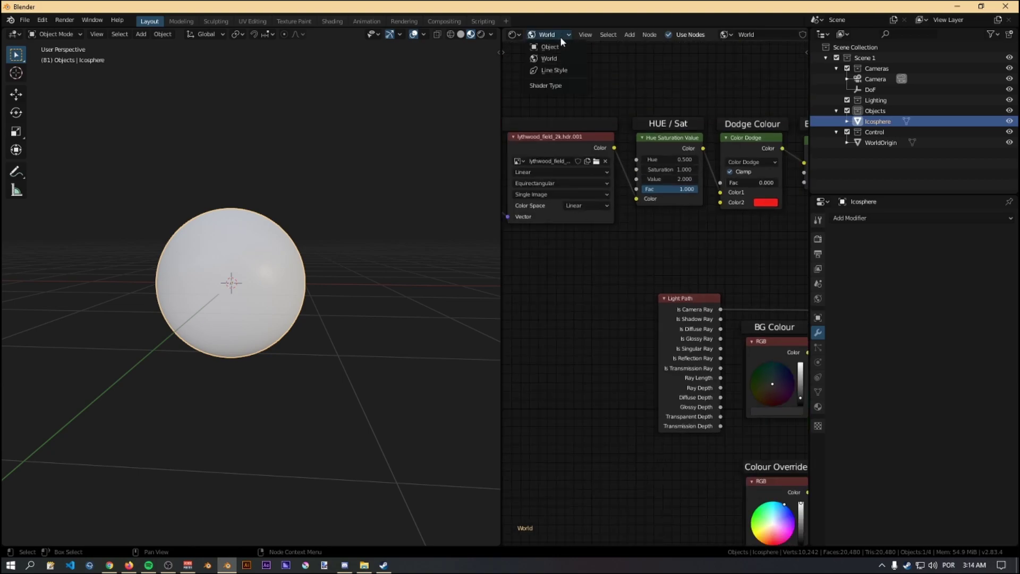
click(558, 48)
click(818, 408)
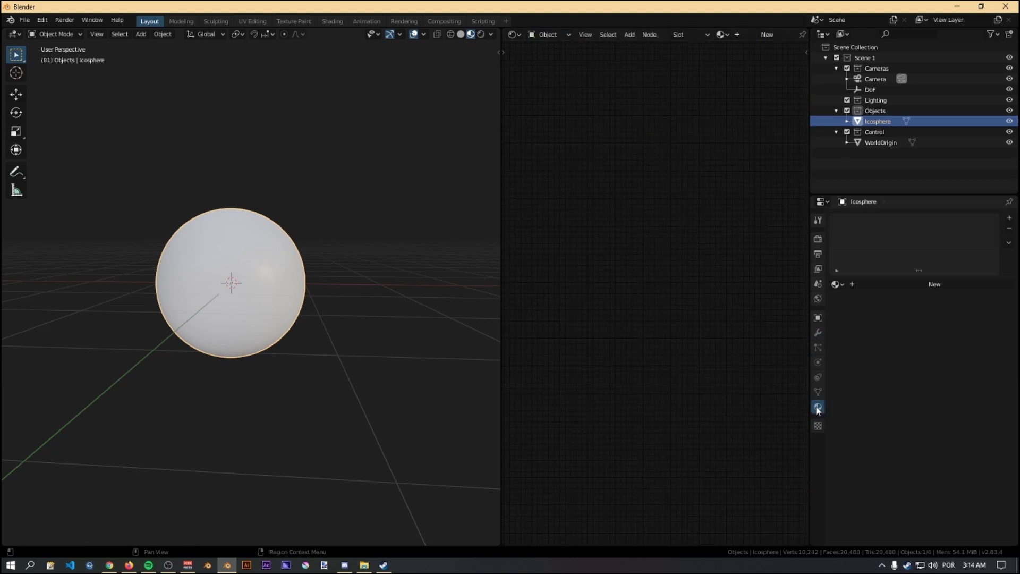
Create a new material for the ico sphere and name it SSJ
click(887, 284)
click(887, 285)
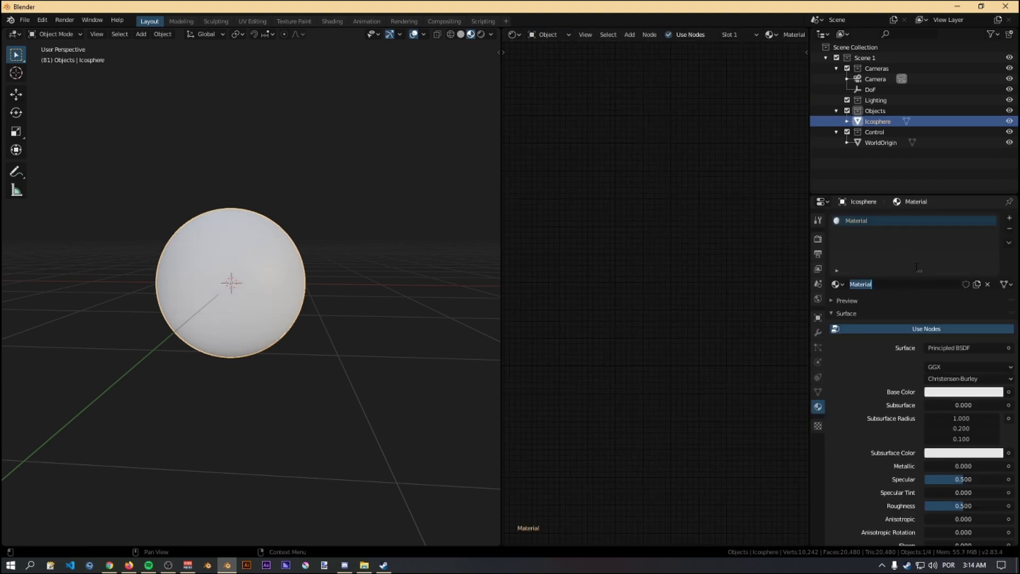
text(SSJ)
key(Return)
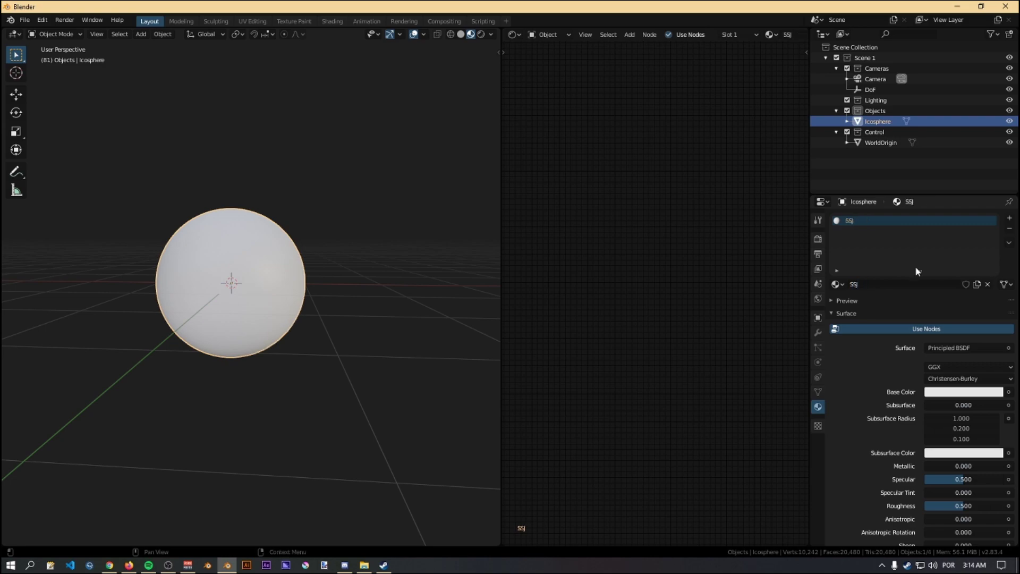
Delete the Principled BSDF node from the SSJ material
key(Home)
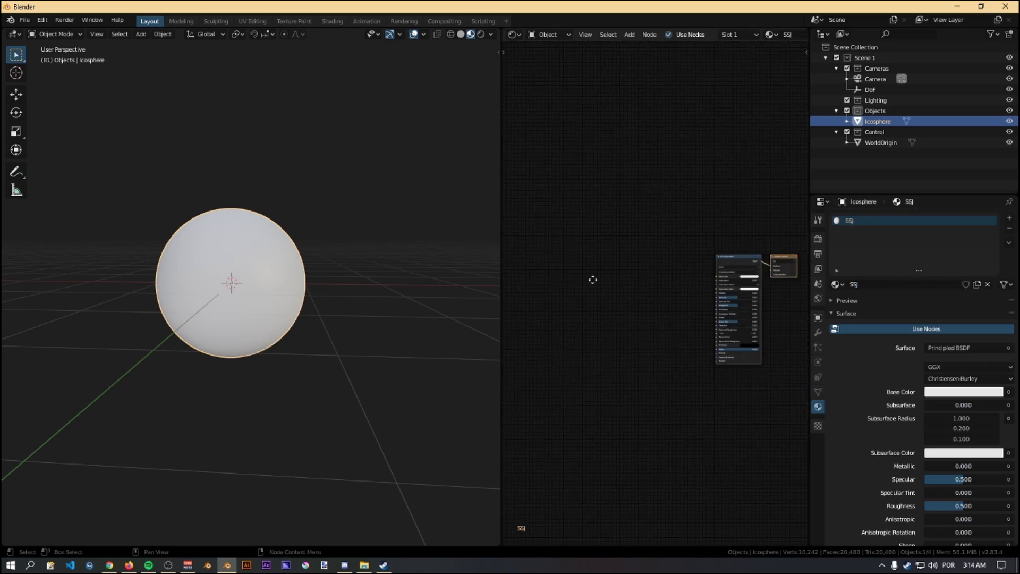
click(665, 209)
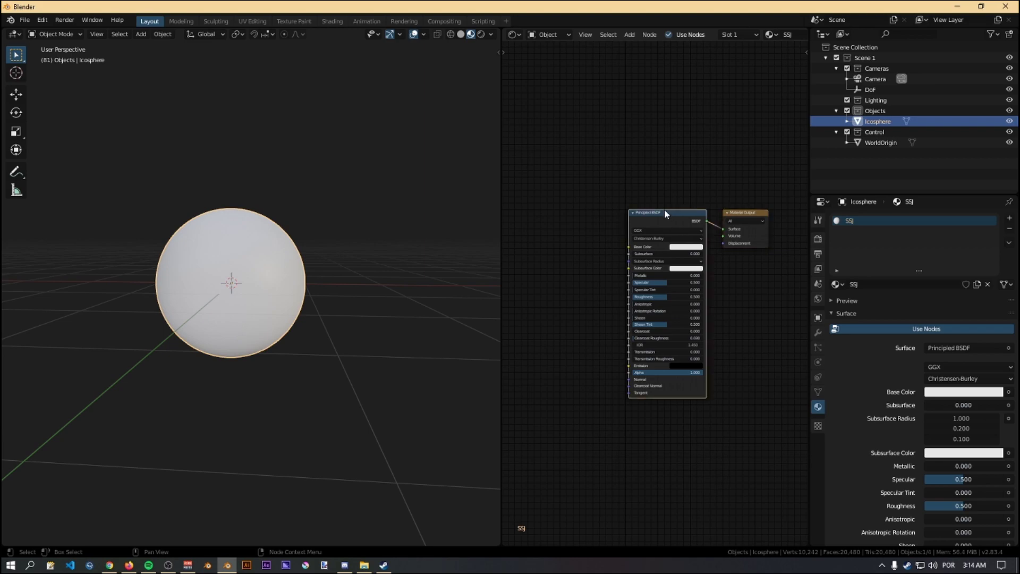
key(x)
middle_drag(652, 250, 683, 284)
Add a Mix Shader node and connect its output to the Material Output's Surface input
key(shift+a)
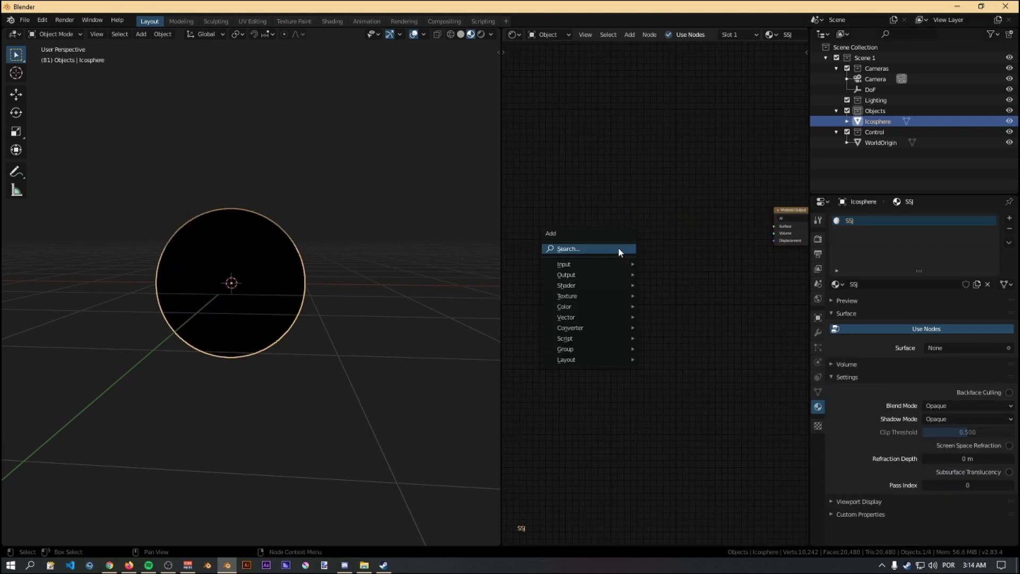
click(594, 248)
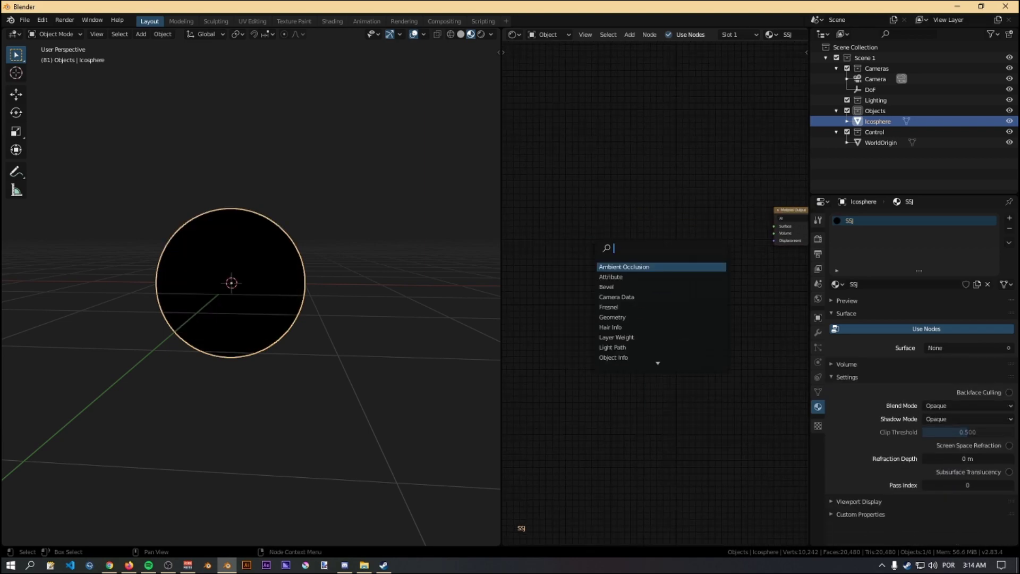
text(mi)
key(Down)
key(Return)
click(748, 220)
mouse_move(748, 226)
mouse_down()
mouse_move(775, 226)
mouse_move(601, 218)
mouse_up()
Duplicate the Mix Shader and place the copy below and beyond the original, near the Material Output
middle_drag(590, 324, 622, 321)
key(shift+d)
click(677, 296)
Add a Transparent BSDF node and connect it to the first Shader input of the original Mix Shader
middle_drag(632, 316, 690, 316)
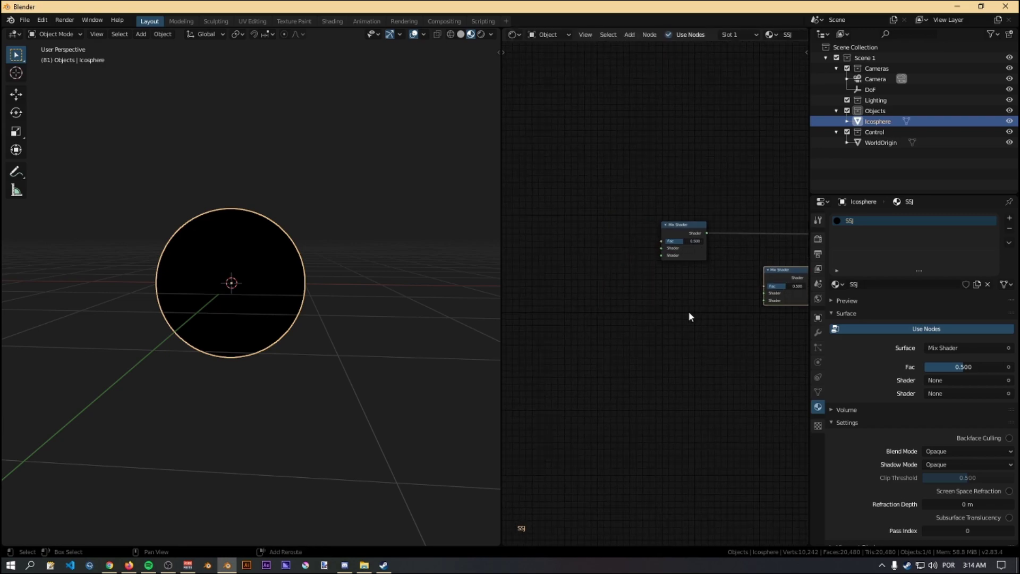
middle_drag(609, 257, 653, 269)
key(shift+a)
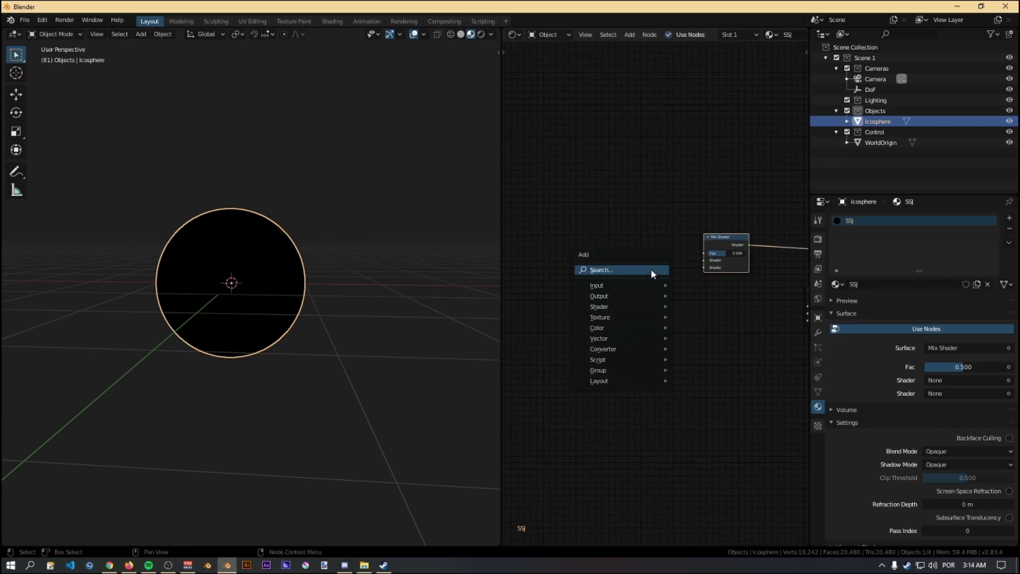
click(652, 269)
text(tran)
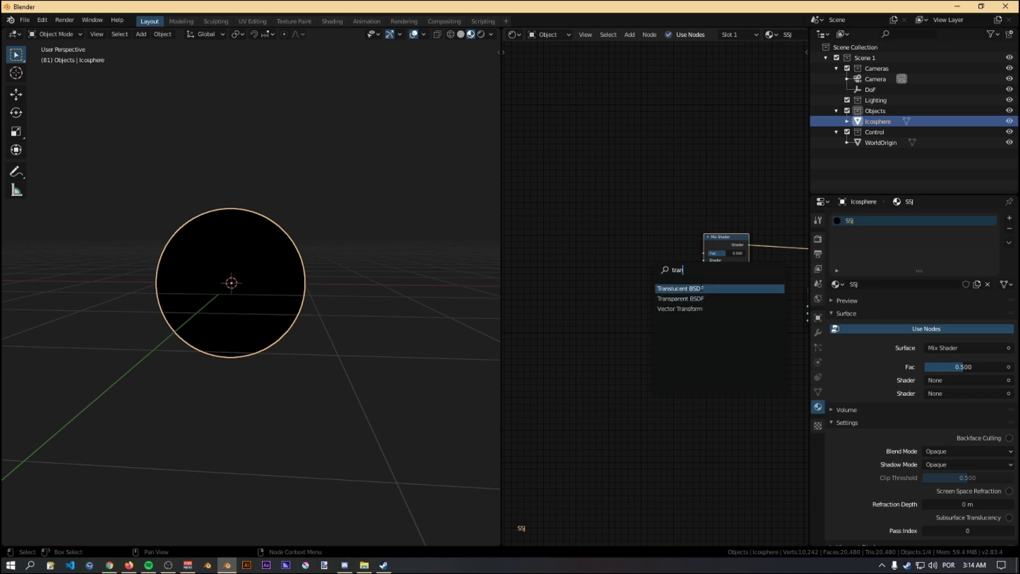
key(Down)
key(Return)
click(673, 252)
drag(669, 251, 646, 256)
Add an Emission node, connect it to the Mix Shader's second Shader input, and give it a light yellow color
key(shift+a)
click(632, 319)
text(em)
click(667, 338)
click(620, 282)
drag(665, 290, 704, 267)
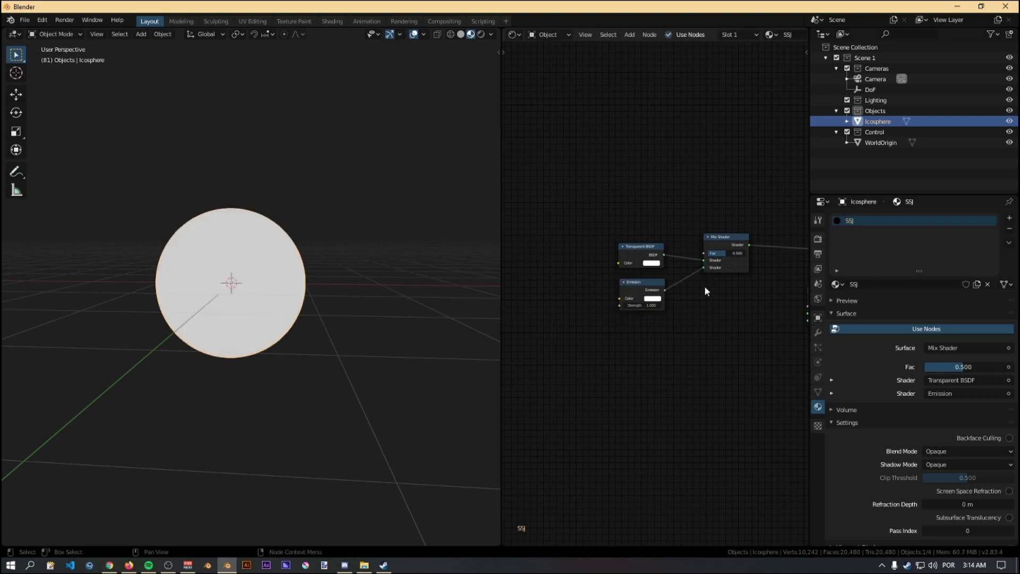
click(657, 303)
drag(669, 233, 662, 236)
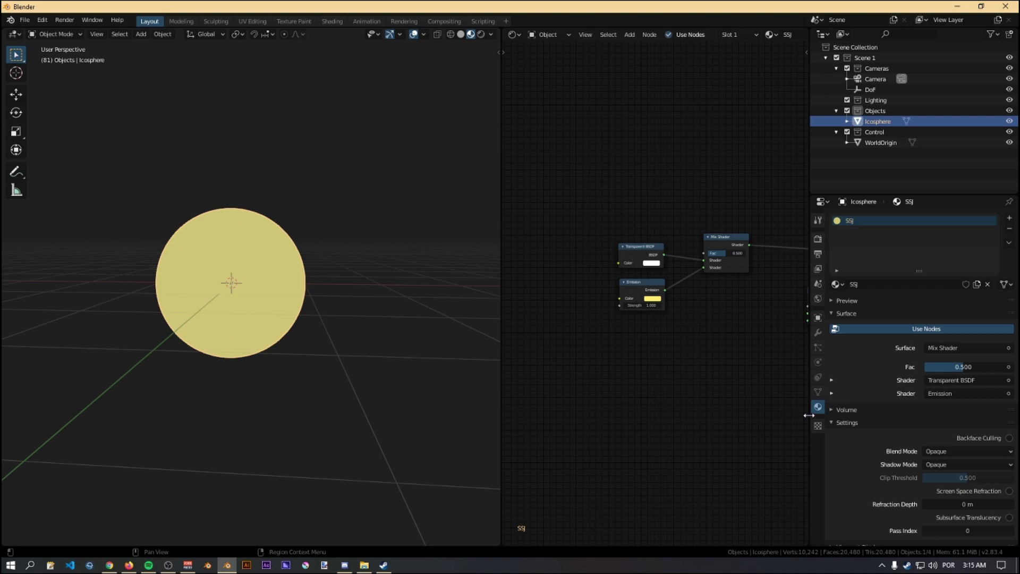
Set the material's Blend Mode to Alpha Blend and its Shadow Mode to None
click(951, 451)
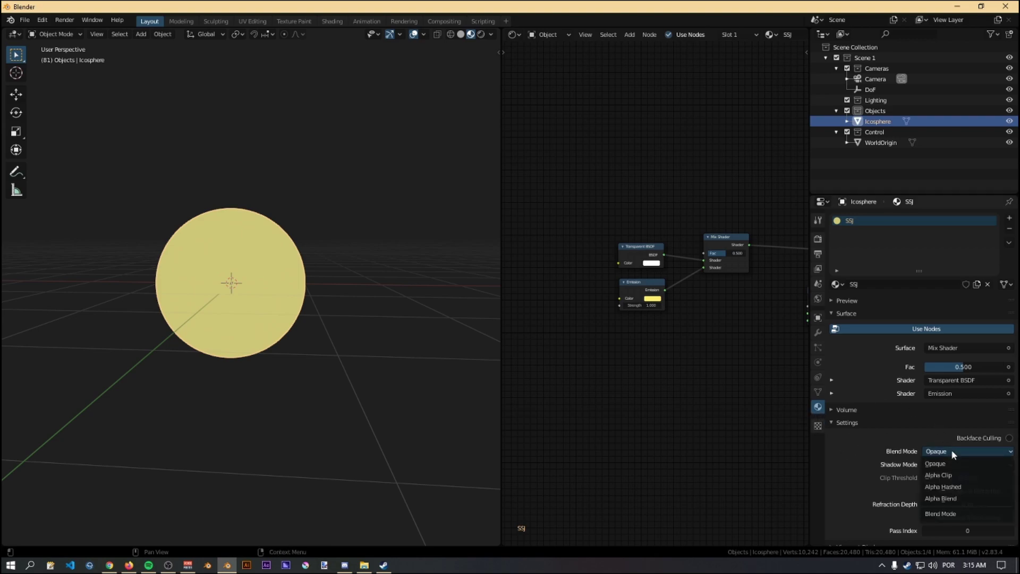
click(958, 498)
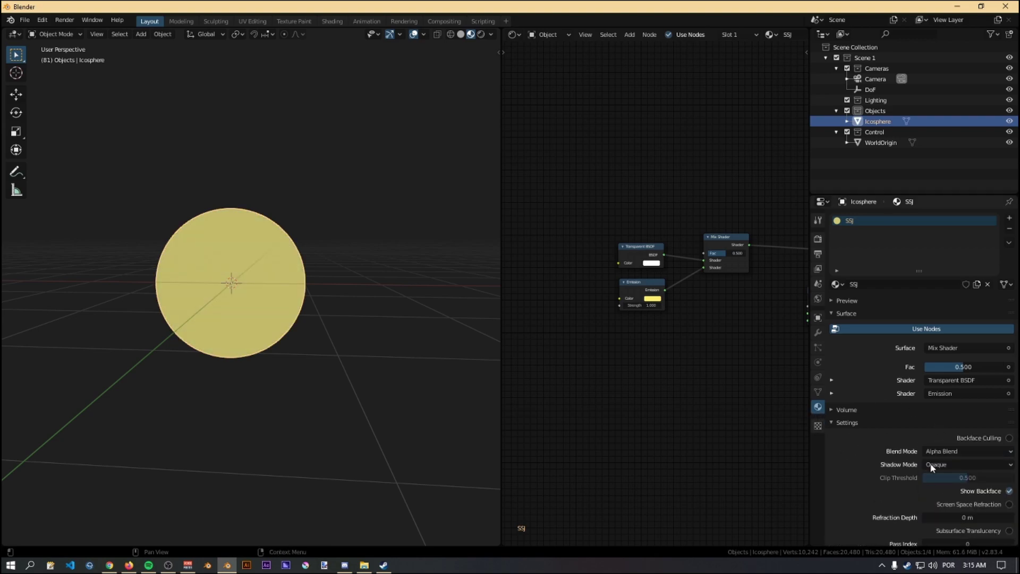
click(958, 464)
click(948, 478)
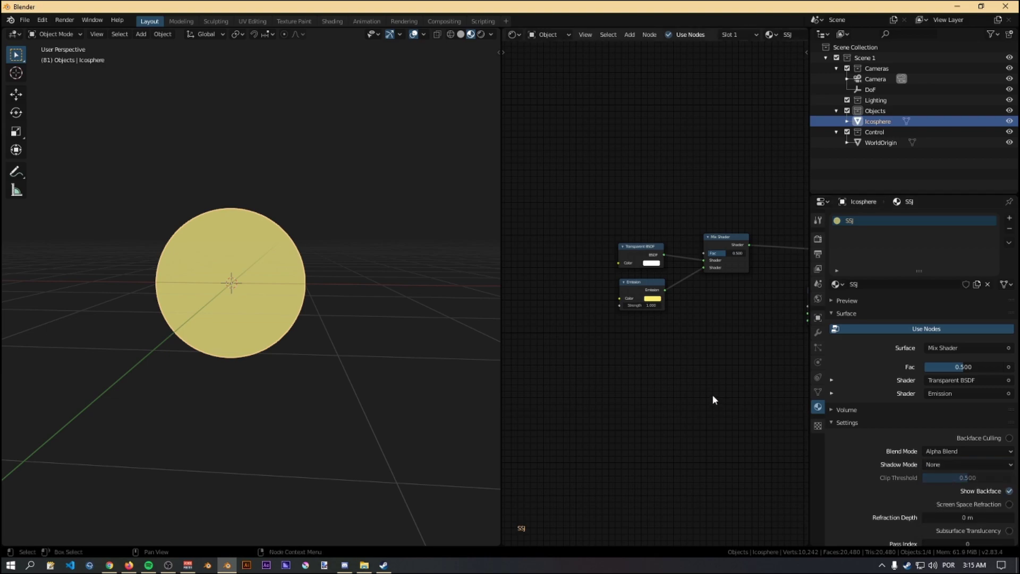
Add a Layer Weight node above the Transparent BSDF and connect its Facing output to the Mix Shader's Fac input
scroll(671, 333, up, 2)
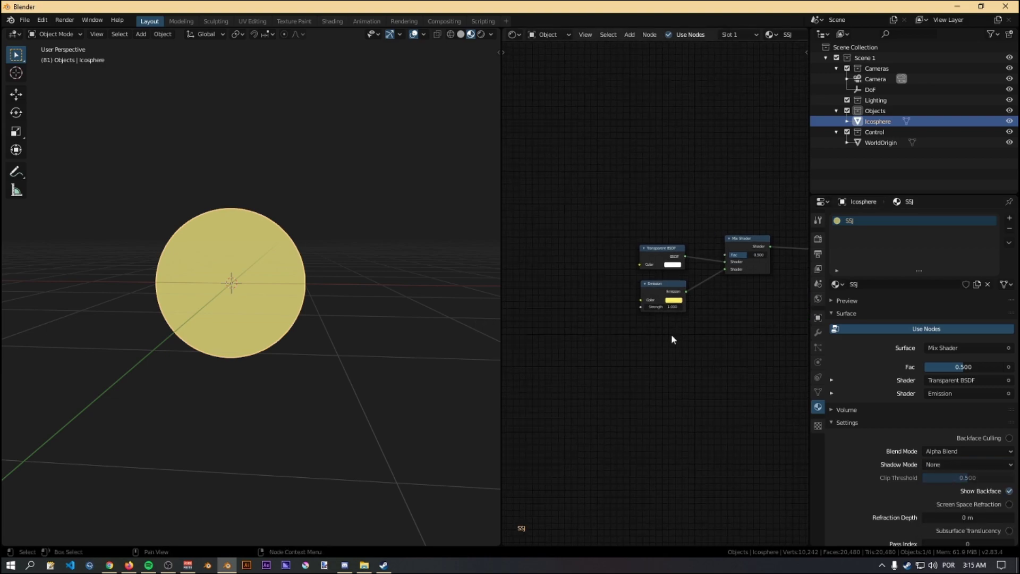
middle_drag(696, 325, 699, 388)
key(shift+a)
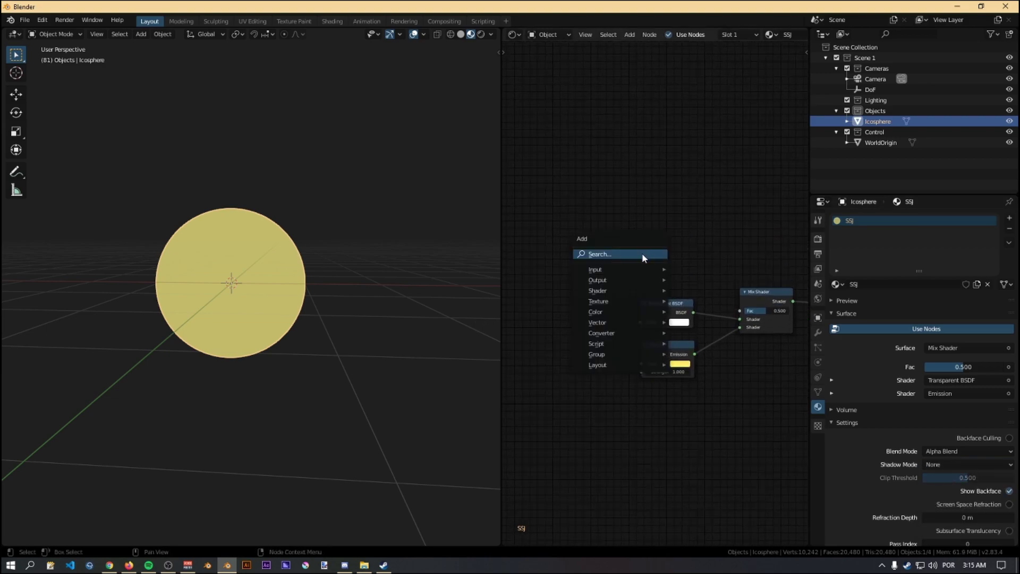
click(642, 253)
text(lay)
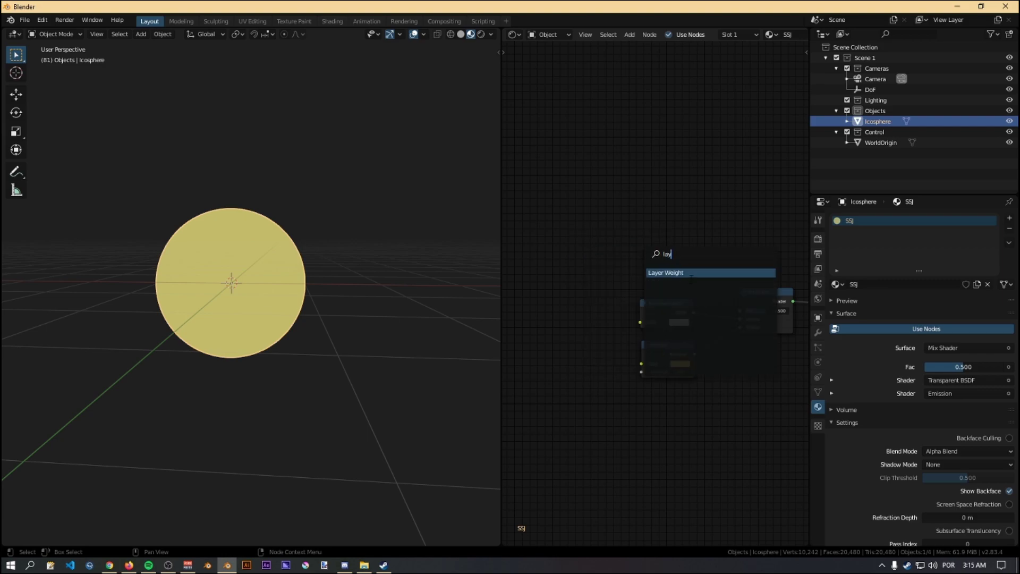
click(690, 274)
click(634, 245)
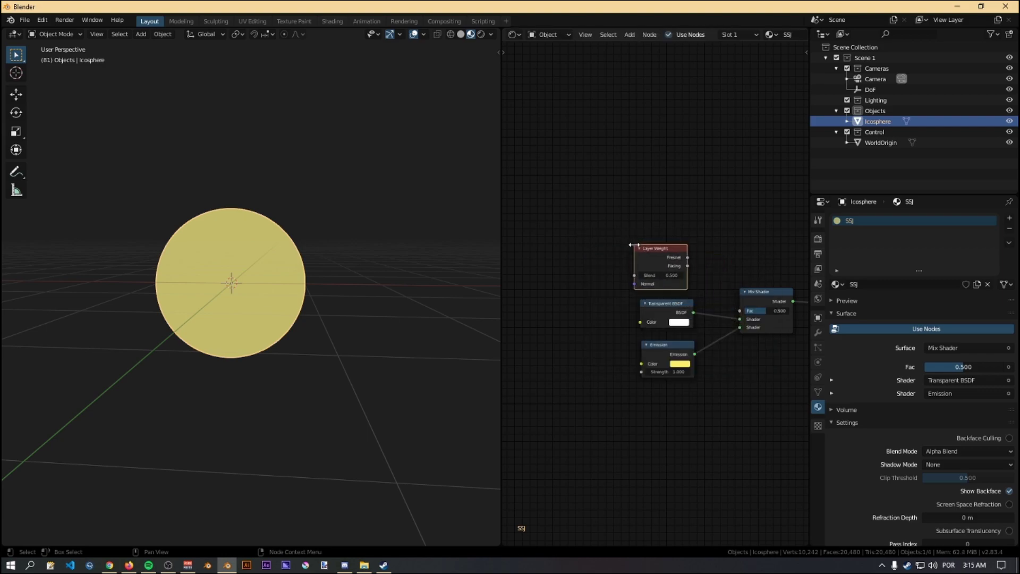
drag(687, 266, 749, 312)
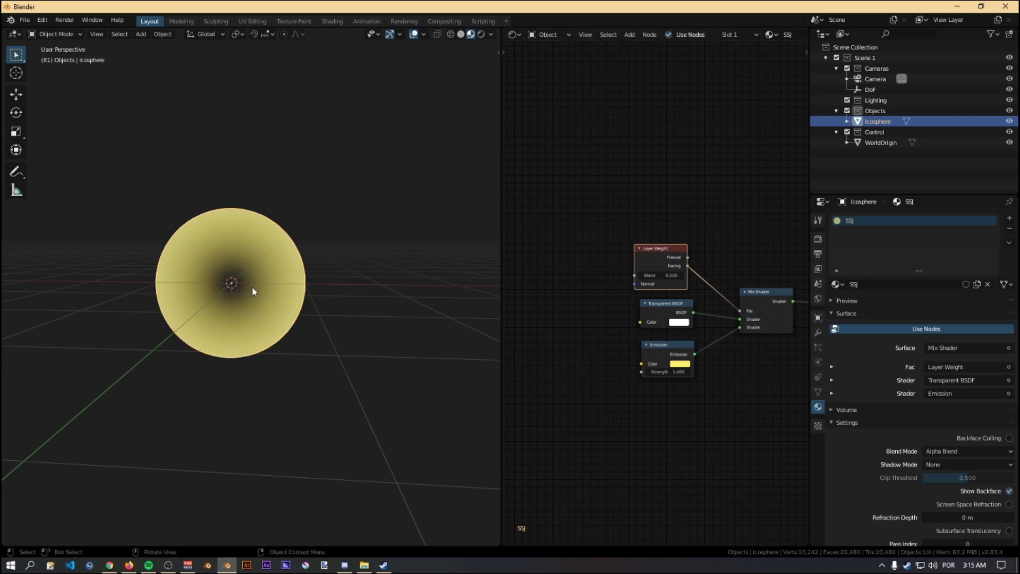
Reposition the Layer Weight node away from the Mix Shader and set its Blend to 0.300
click(581, 248)
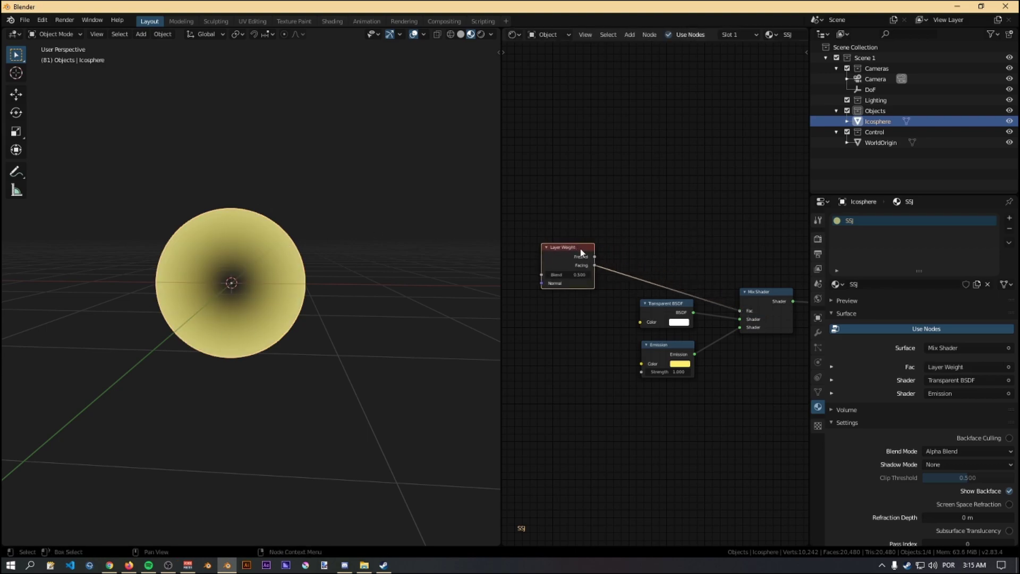
drag(591, 254, 641, 249)
middle_drag(617, 329, 667, 315)
click(654, 260)
click(654, 260)
click(654, 260)
click(695, 260)
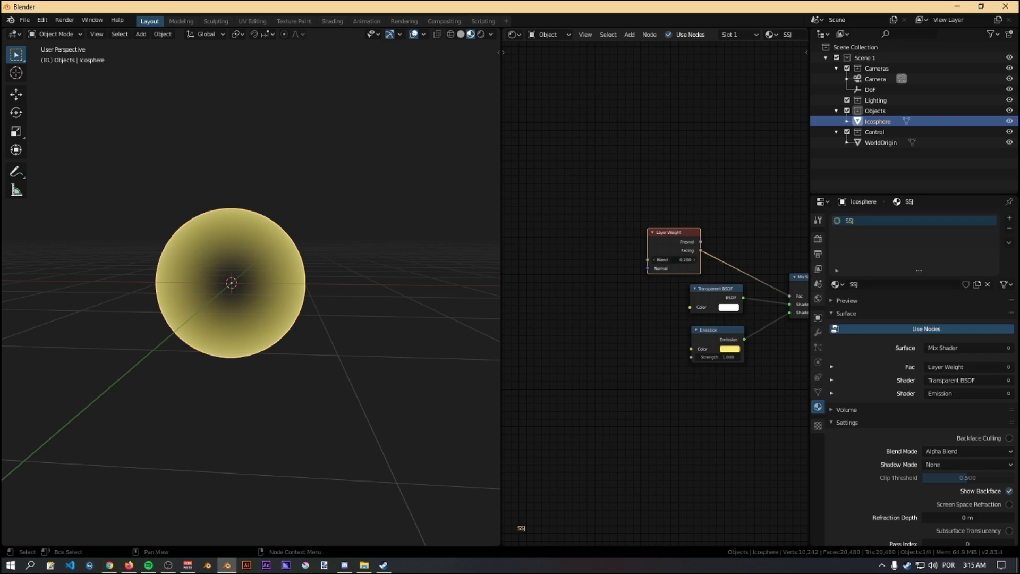
Widen the Shader Editor by narrowing the 3D viewport, so that the material nodes fit
scroll(689, 274, up, 5)
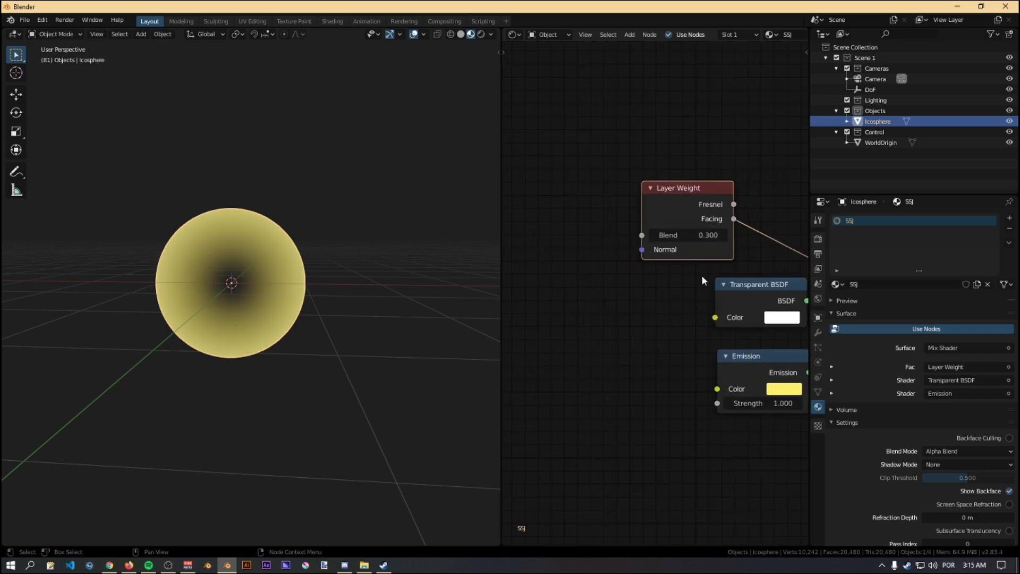
scroll(642, 326, down, 2)
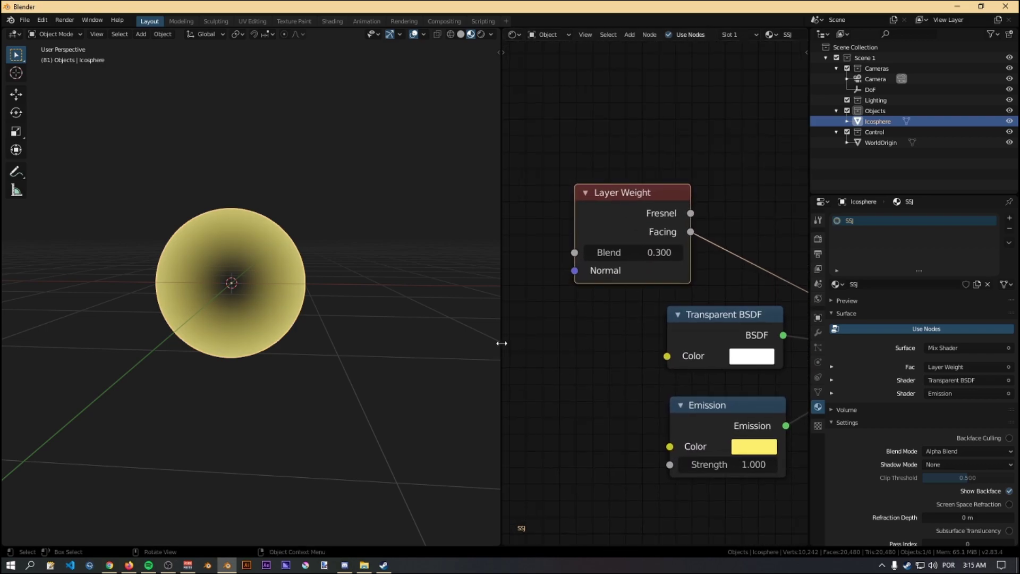
drag(503, 335, 318, 337)
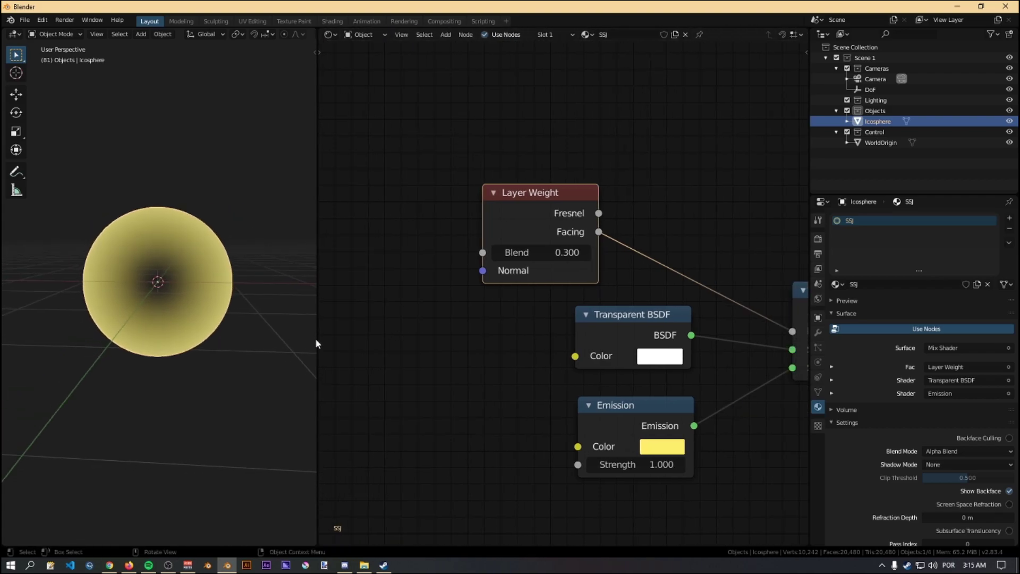
scroll(463, 356, down, 3)
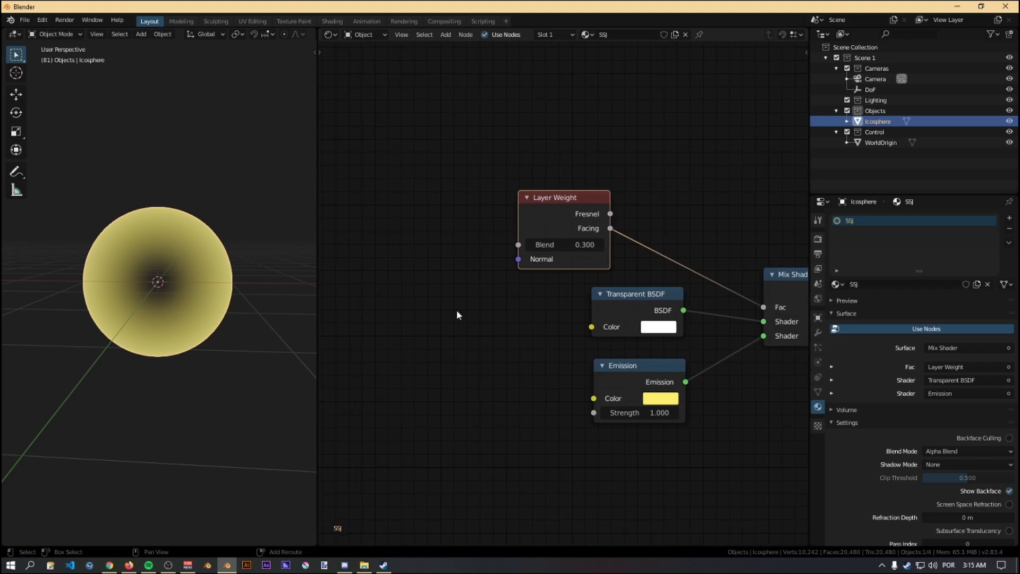
Generate an Image Texture setup with Mapping and Texture Coordinate nodes, and delete all of it except the Texture Coordinate node
key(shift+a)
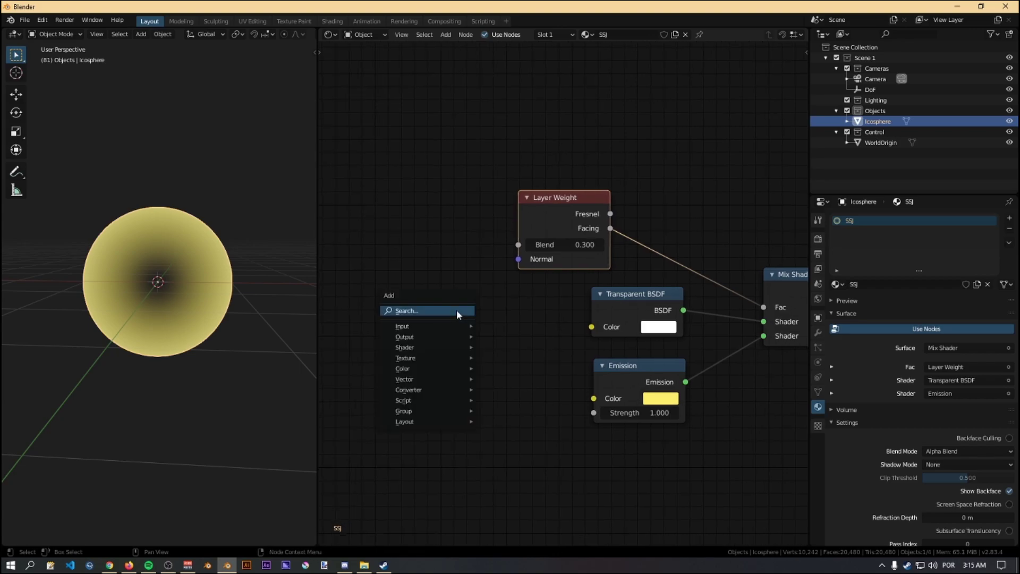
click(457, 310)
key(ctrl+t)
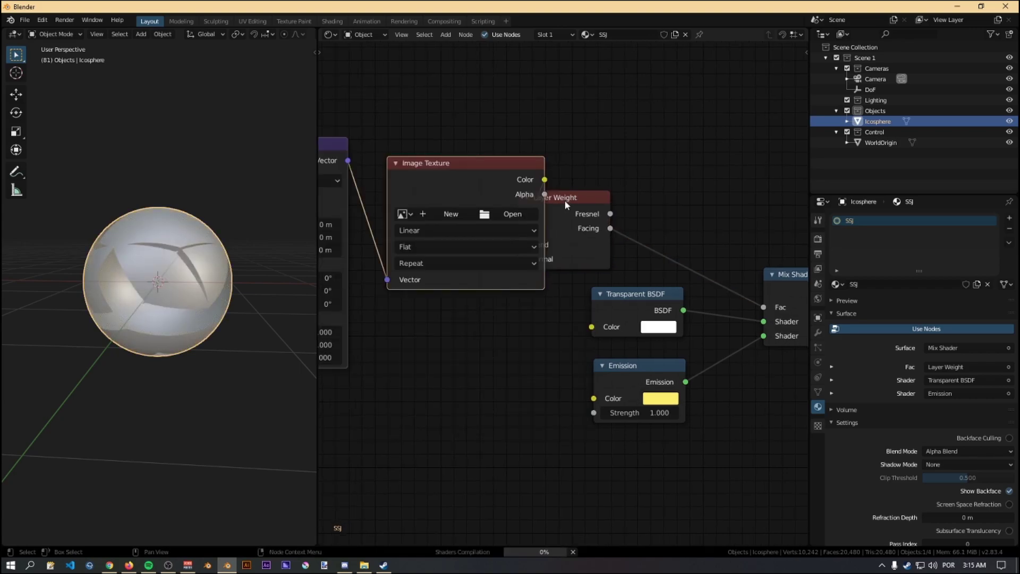
scroll(531, 339, down, 2)
ctrl+scroll(591, 227, left, 4)
key(x)
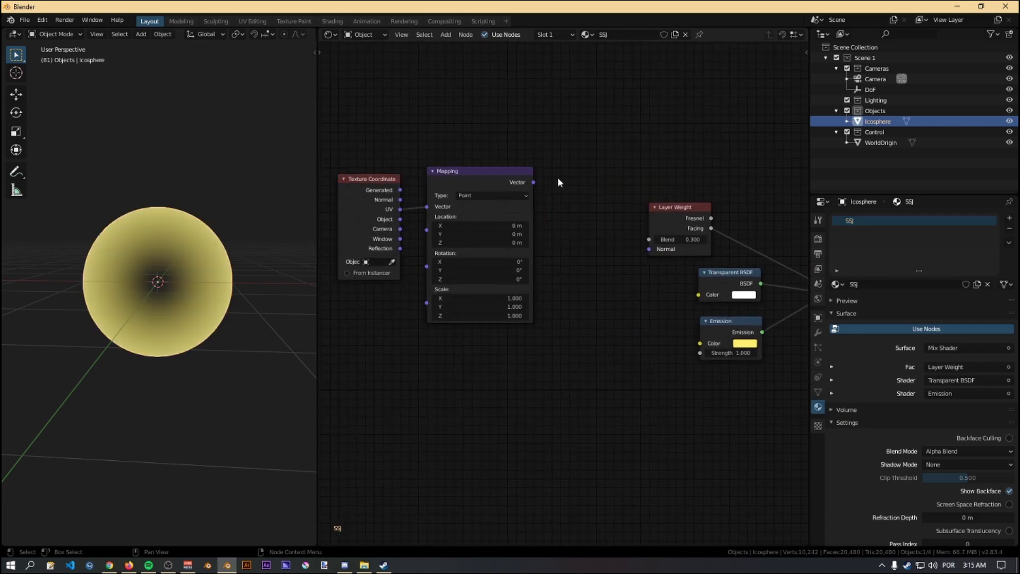
click(470, 175)
key(x)
Move the Texture Coordinate node next to Layer Weight and connect its Object output to the Normal input
drag(359, 185, 559, 184)
scroll(613, 274, up, 2)
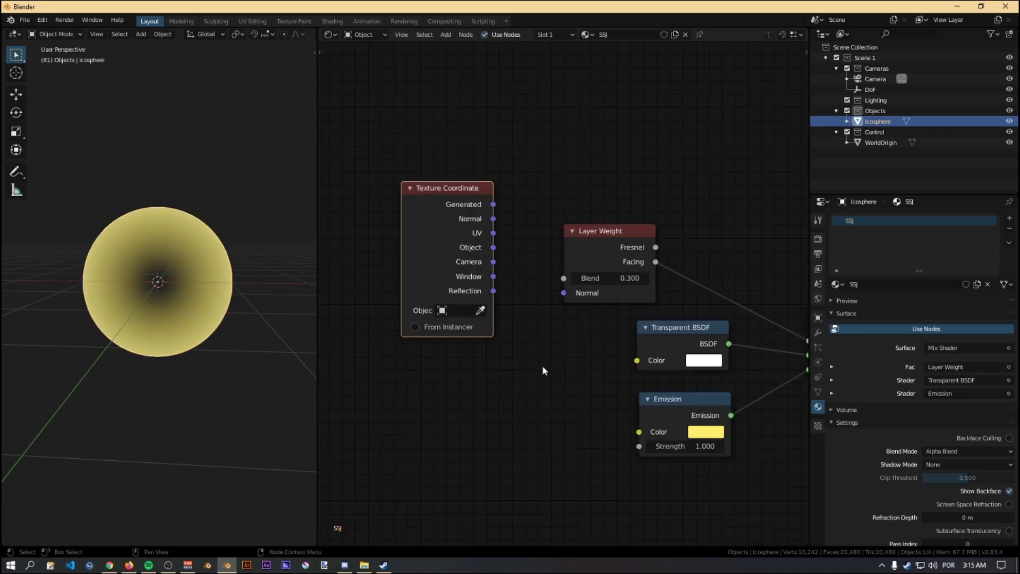
drag(473, 200, 441, 219)
drag(461, 266, 563, 293)
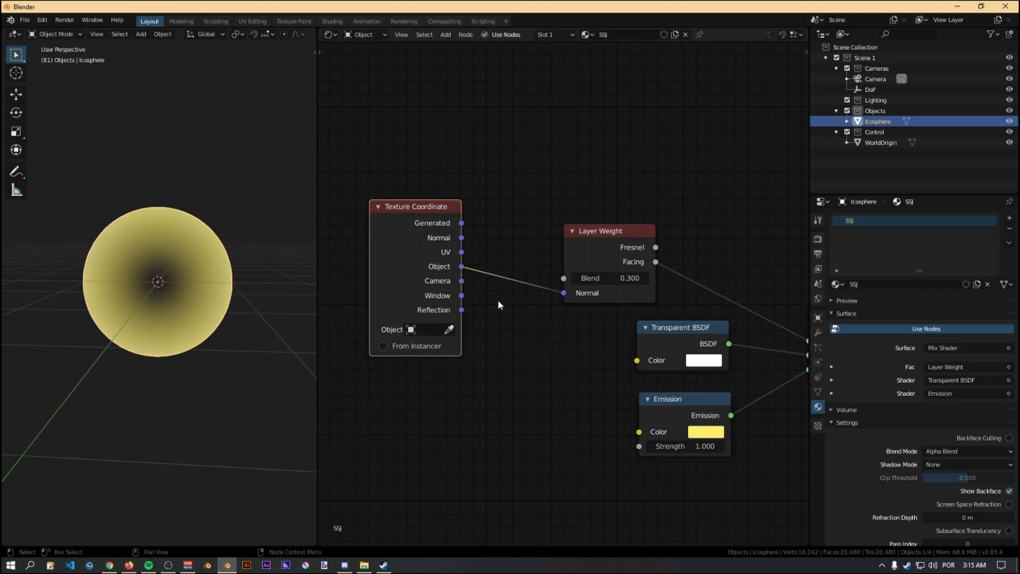
Make room after the Layer Weight node and insert a ColorRamp between its Facing output and the Mix Shader's Fac
scroll(467, 332, down, 2)
middle_drag(467, 331, 446, 300)
drag(441, 199, 407, 207)
drag(576, 220, 495, 219)
key(shift+a)
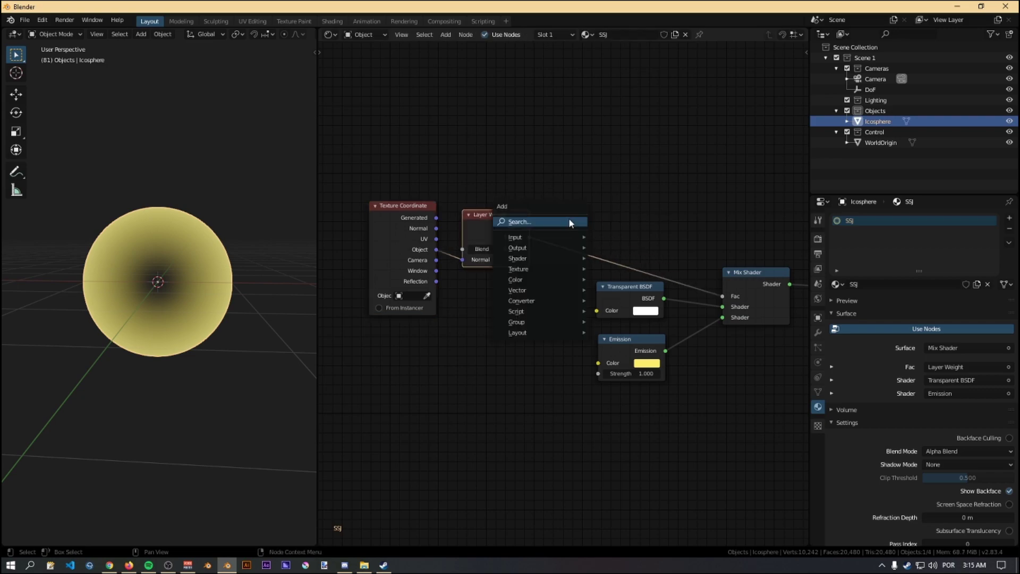
click(510, 227)
text(colorramp)
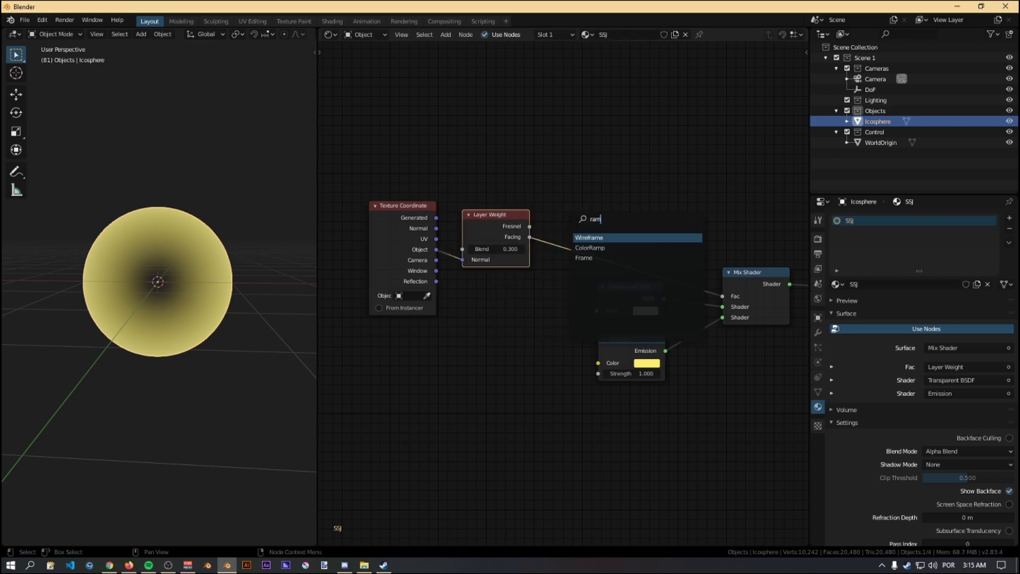
key(Return)
click(563, 162)
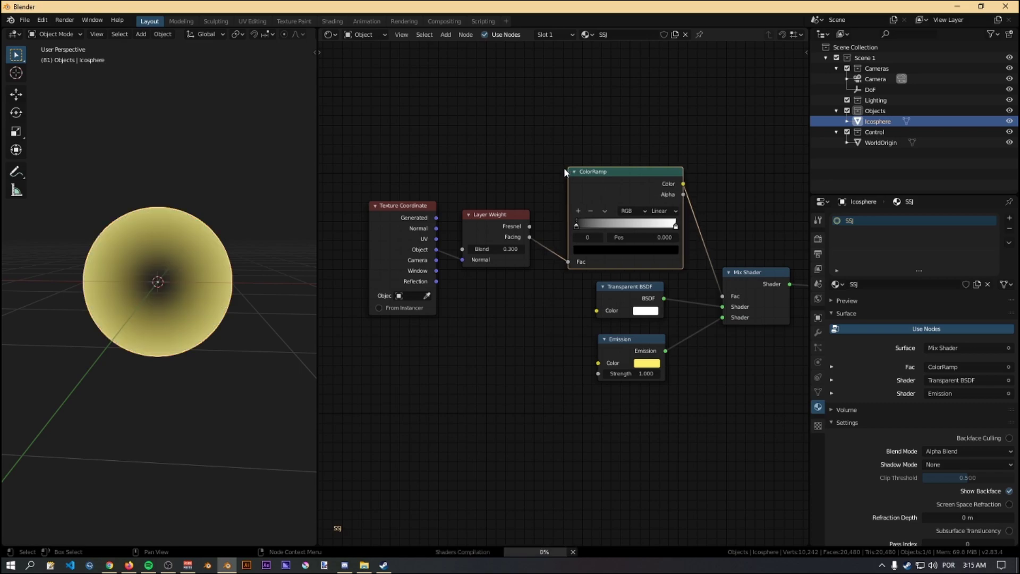
Set the ColorRamp's interpolation to Constant and move its white stop to position 0.332
middle_drag(689, 277, 659, 291)
mouse_move(646, 240)
mouse_down()
mouse_move(550, 243)
mouse_move(664, 244)
mouse_up()
click(634, 225)
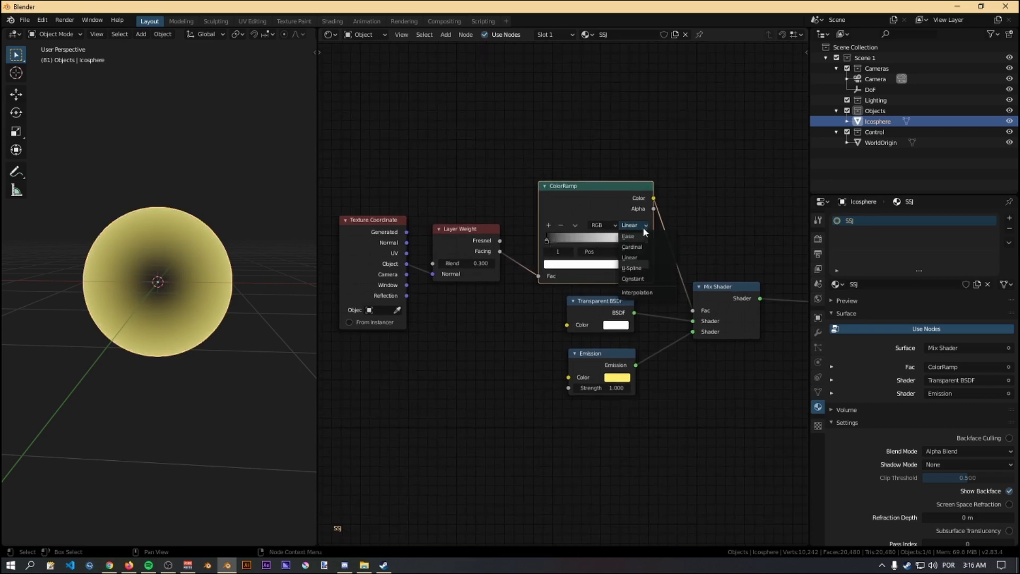
click(637, 281)
drag(635, 242, 574, 244)
Try a strength of 3 on the Emission node
click(613, 388)
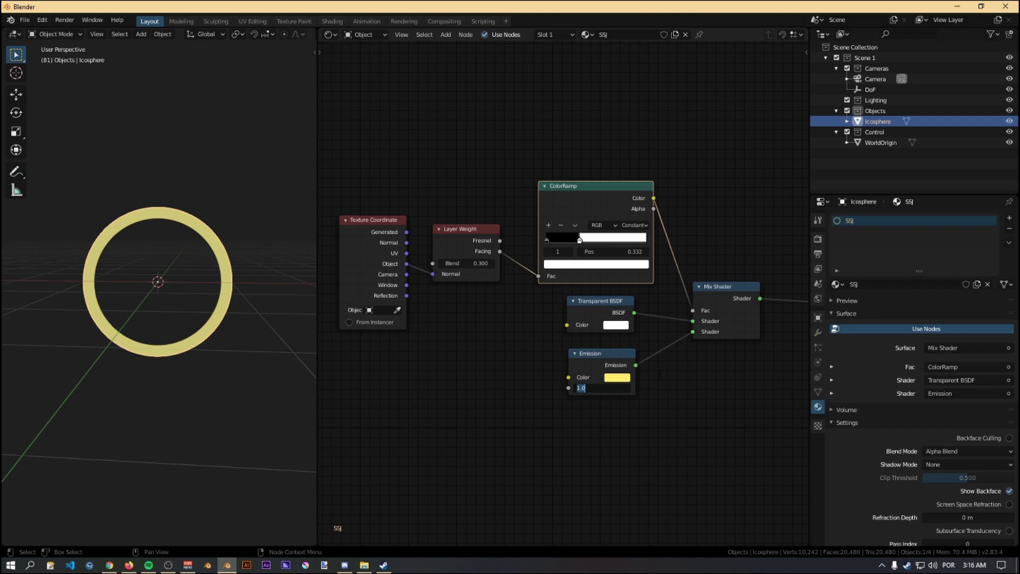
text(3)
key(Return)
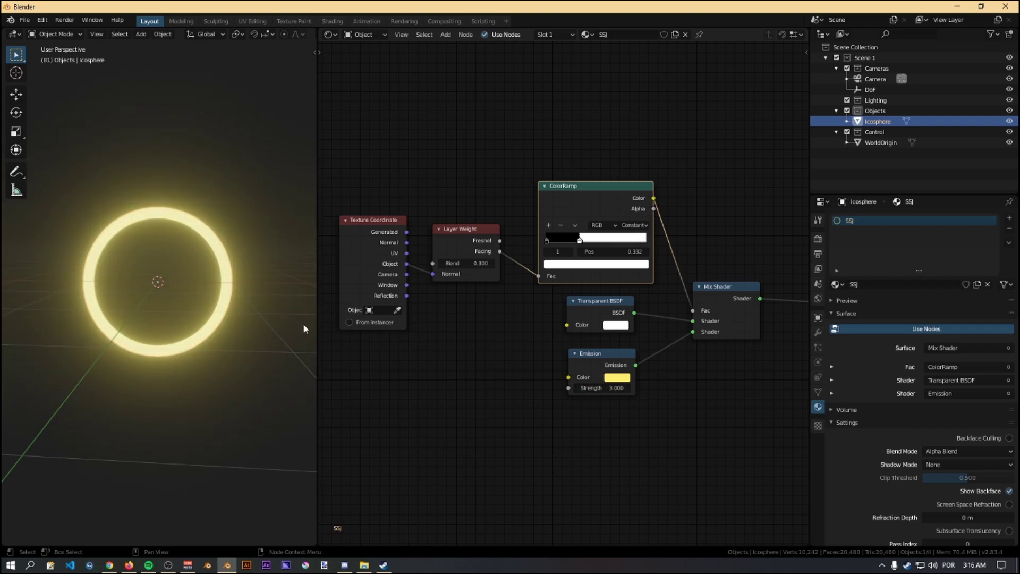
Set the Emission node's strength to 2.5 and check the glowing ring in the 3D viewport
click(610, 388)
text(2.5)
key(Return)
middle_drag(222, 317, 250, 346)
scroll(247, 346, up, 3)
scroll(250, 346, down, 2)
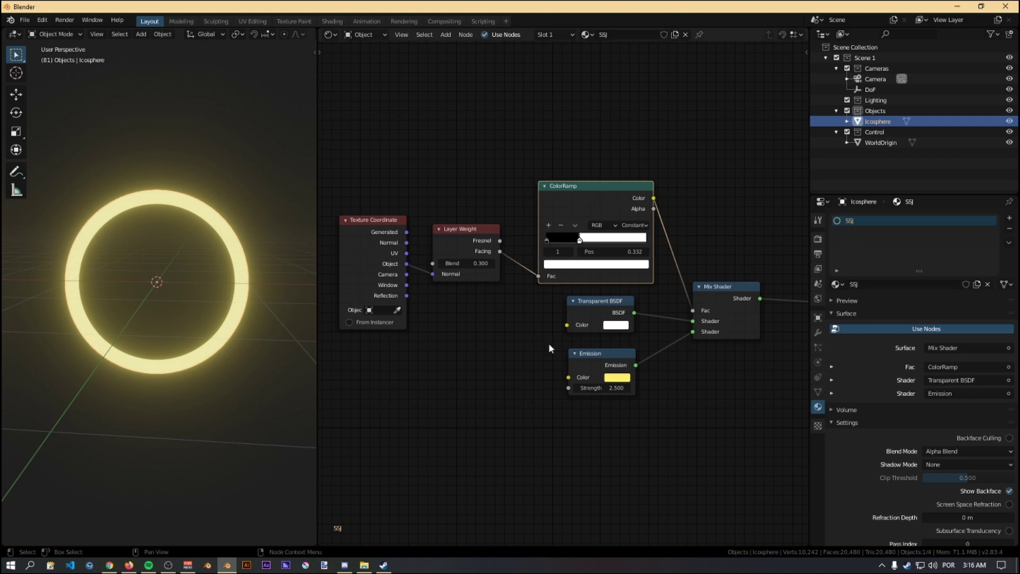
Show the icosphere's modifier settings, enter Edit Mode, and widen the 3D viewport with solid shading
click(817, 333)
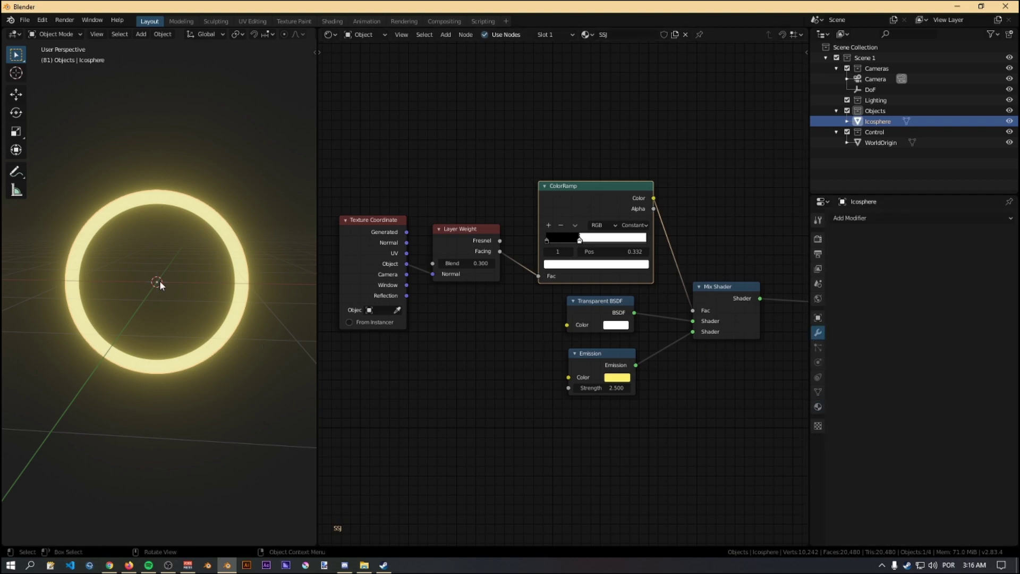
key(Tab)
middle_drag(243, 269, 259, 340)
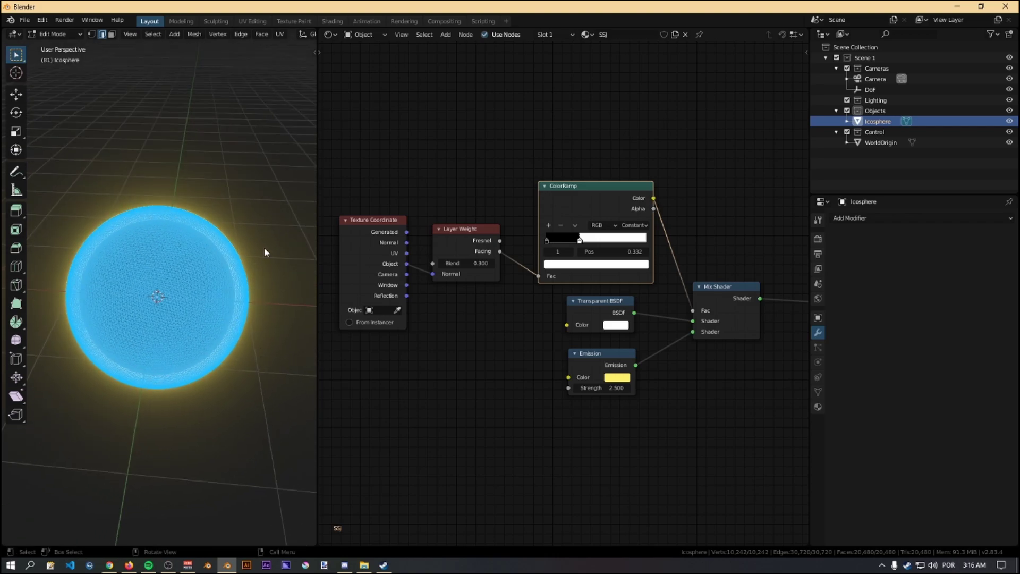
scroll(266, 38, down, 5)
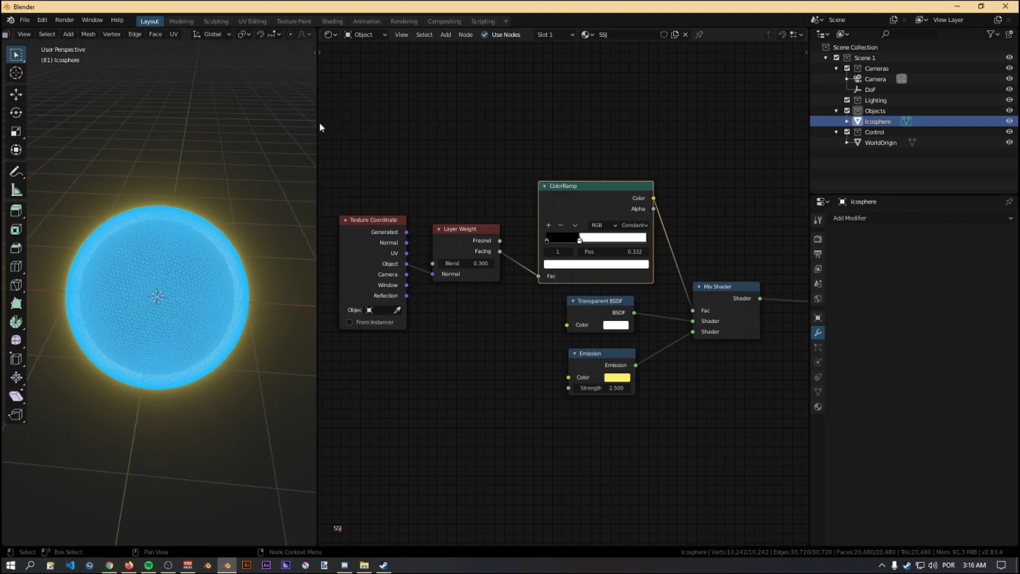
drag(317, 123, 773, 122)
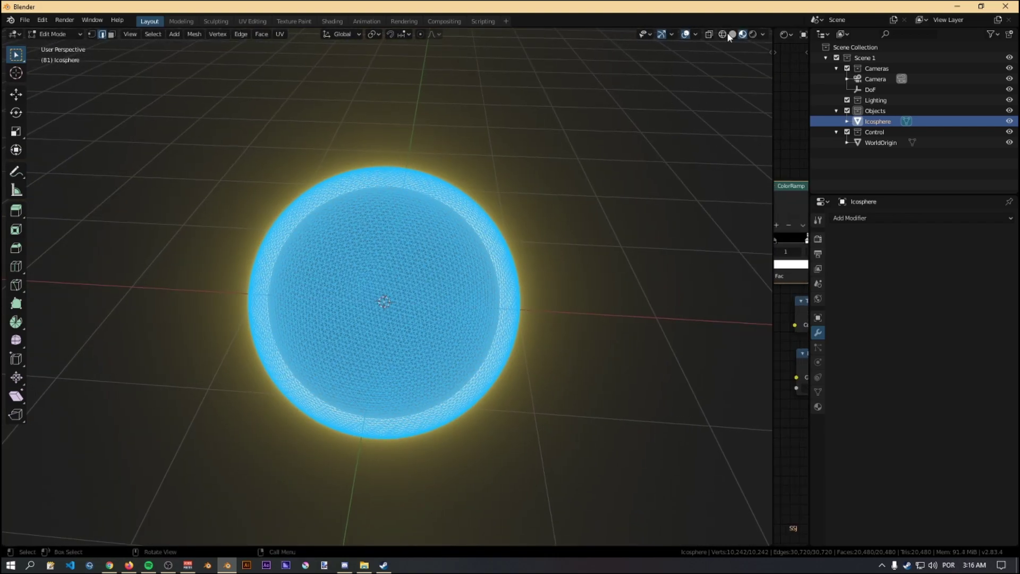
click(732, 34)
Switch to vertex selection, deselect the whole mesh, and select only the single vertex at the sphere's top pole
scroll(507, 333, up, 3)
middle_drag(507, 333, 540, 325)
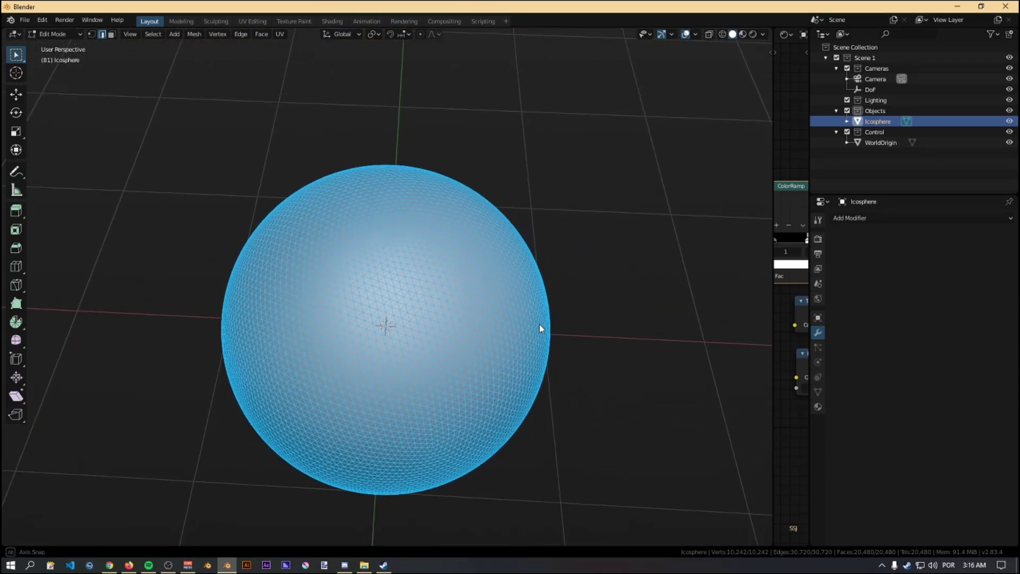
scroll(541, 324, up, 4)
key(1)
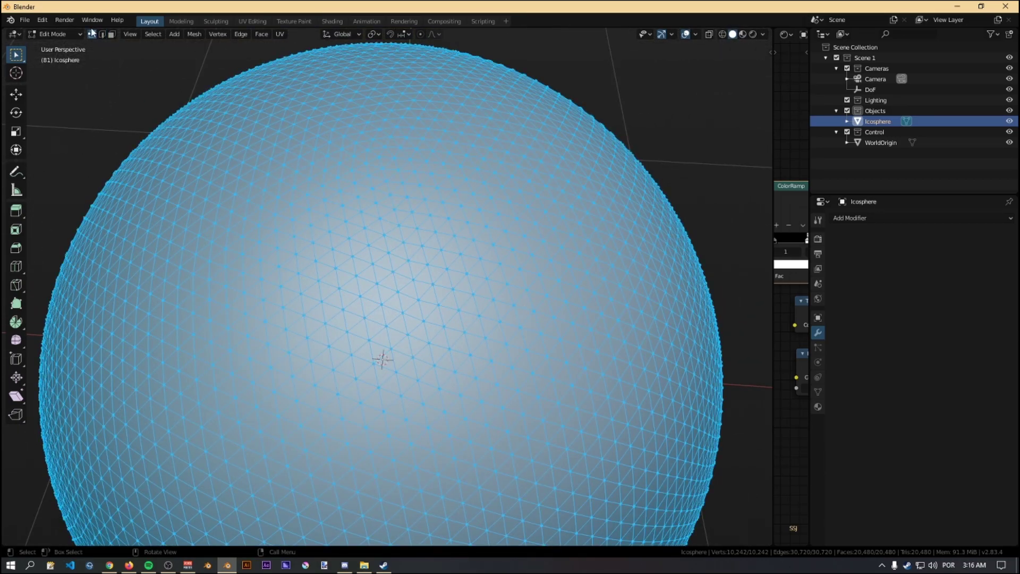
key(alt+a)
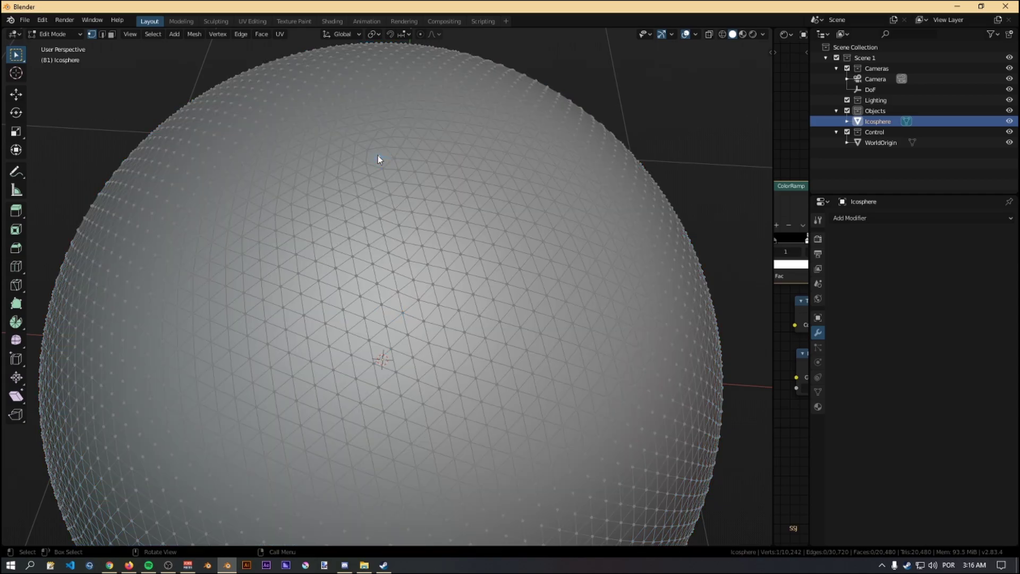
click(382, 160)
middle_drag(383, 161, 428, 244)
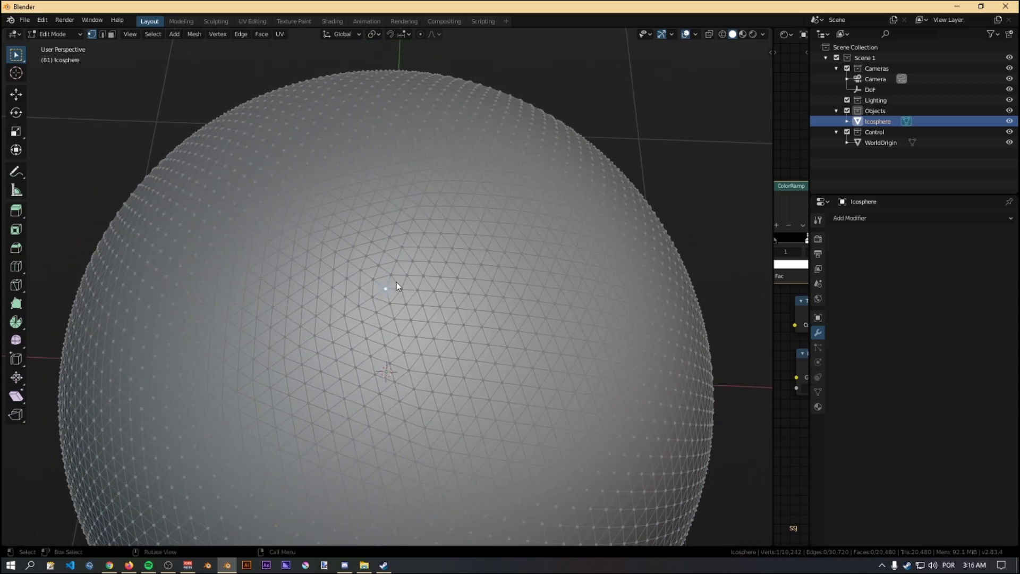
middle_drag(379, 288, 429, 321)
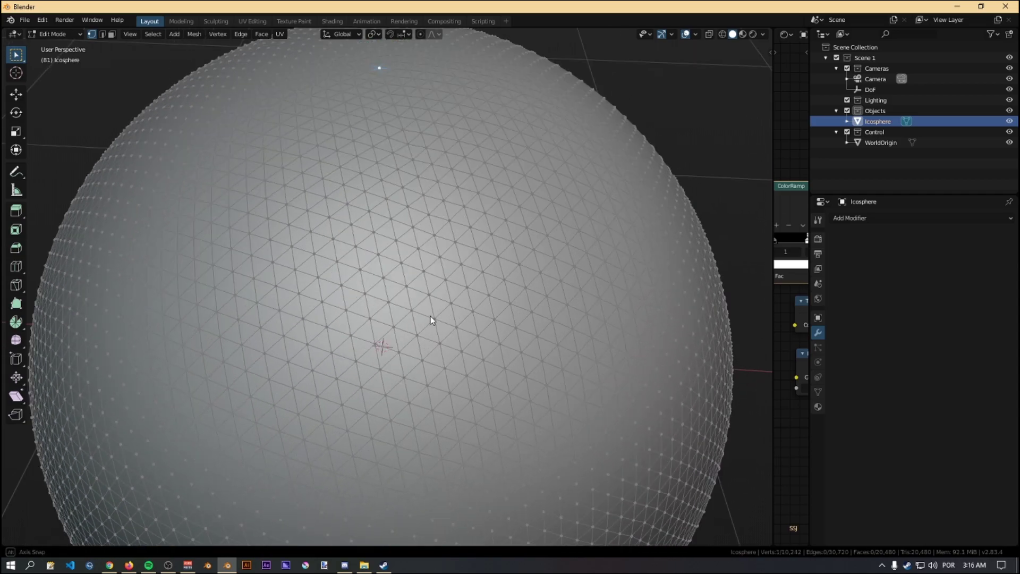
Enable proportional editing with the Sharp falloff
scroll(442, 301, down, 6)
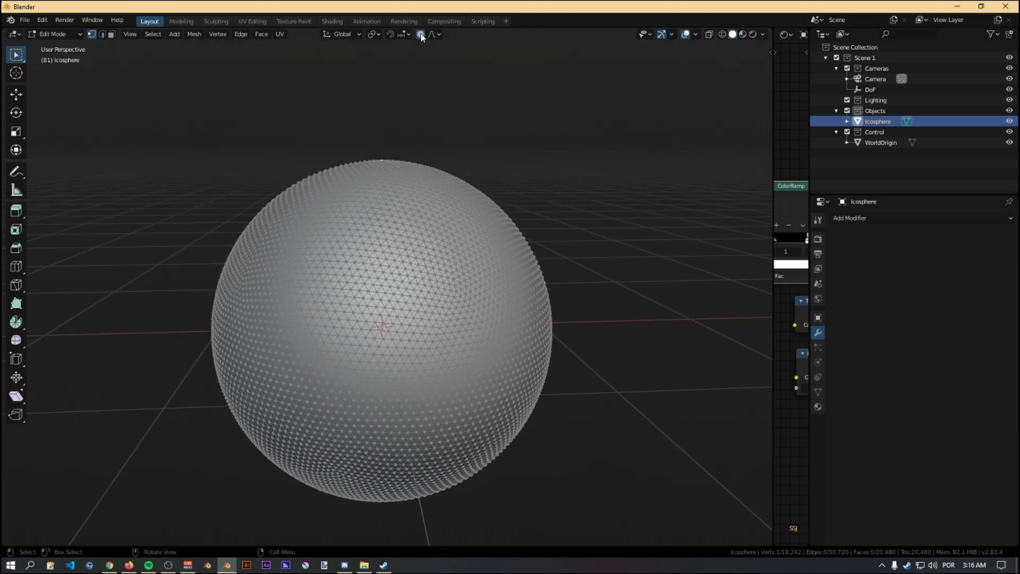
click(437, 34)
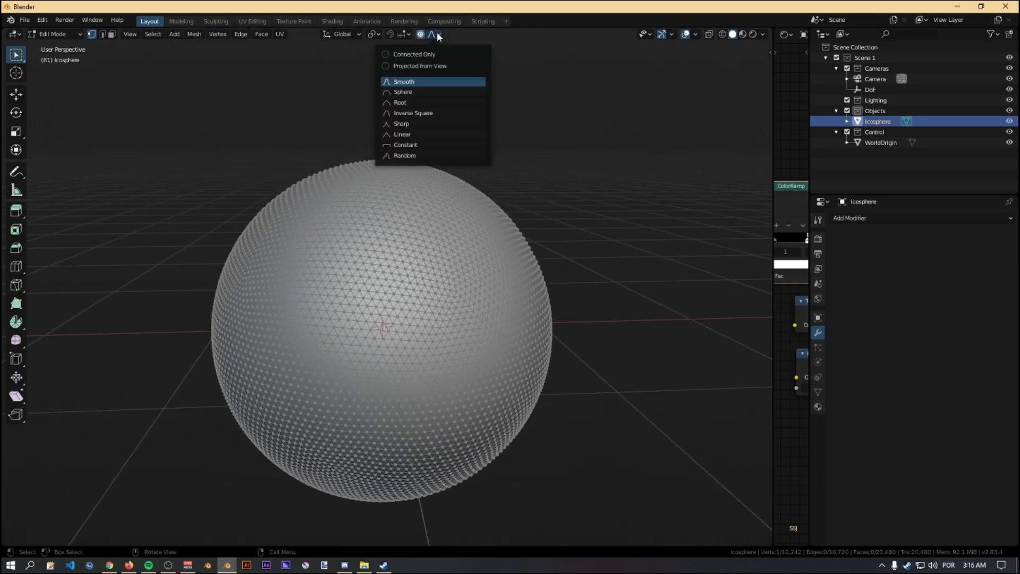
click(406, 124)
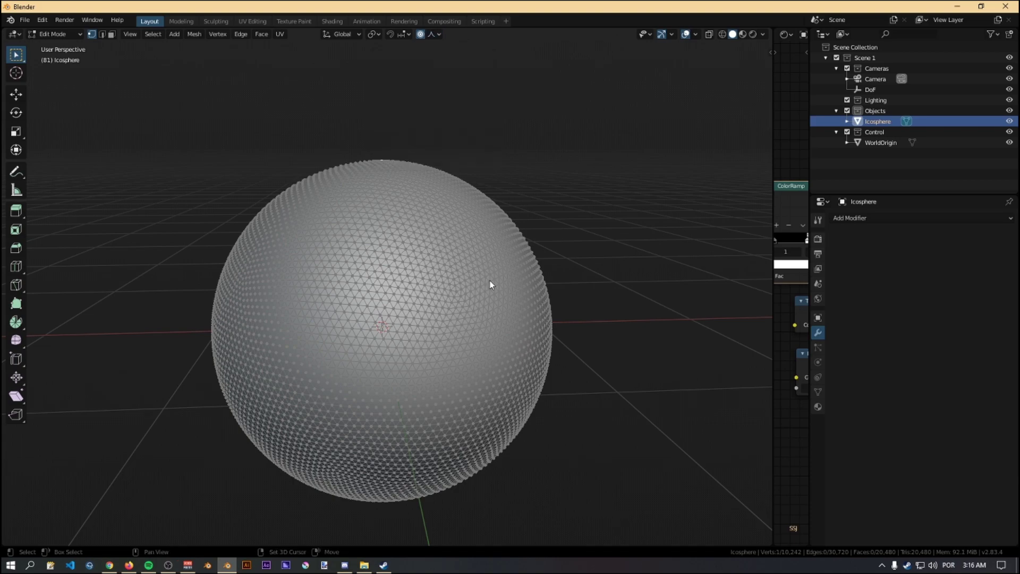
Raise the top vertex about 0.93 m along Z with a proportional size of about 2.14, forming a teardrop
shift+middle_drag(490, 281, 486, 295)
scroll(482, 316, down, 3)
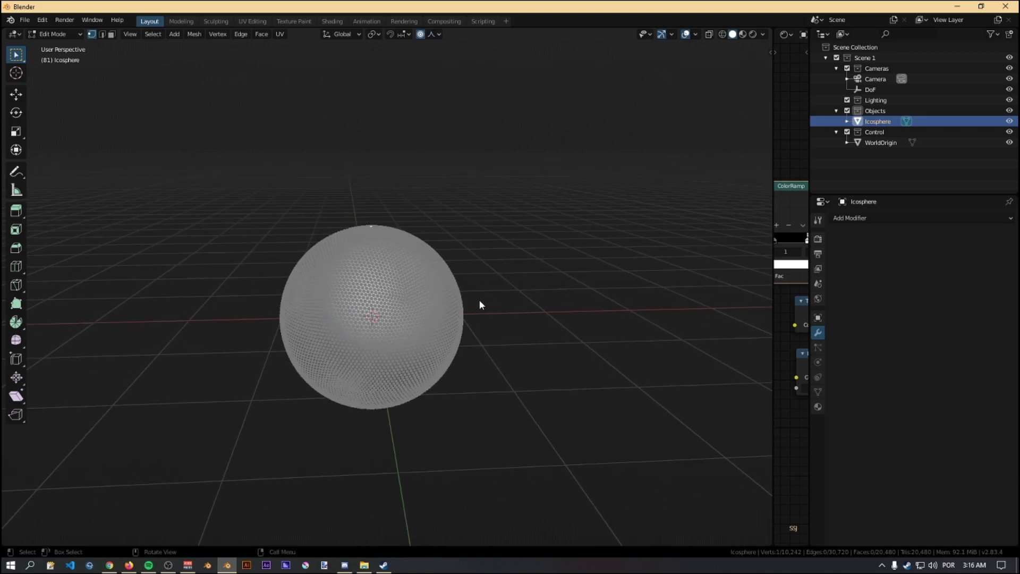
key(g)
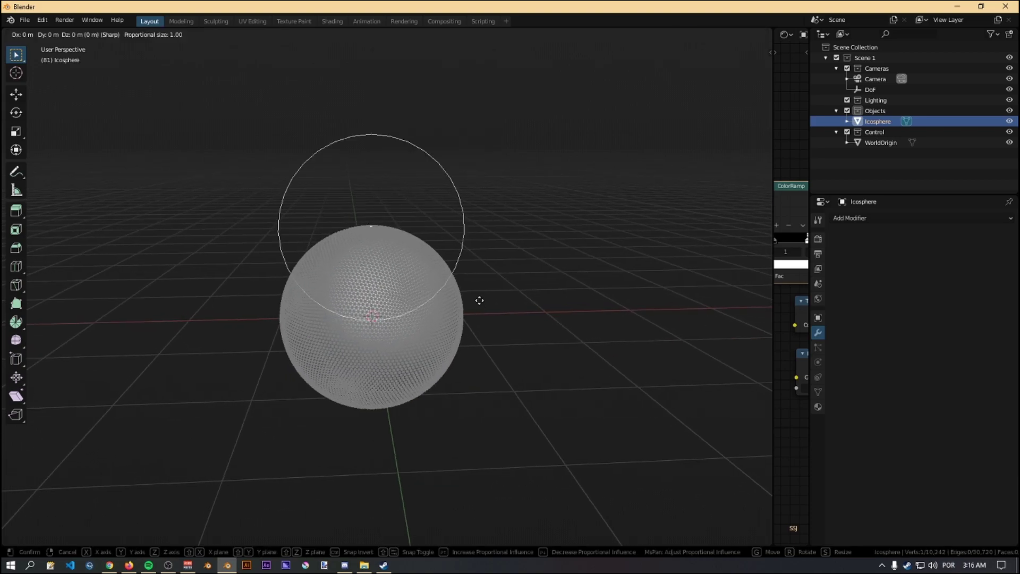
key(z)
scroll(479, 300, down, 7)
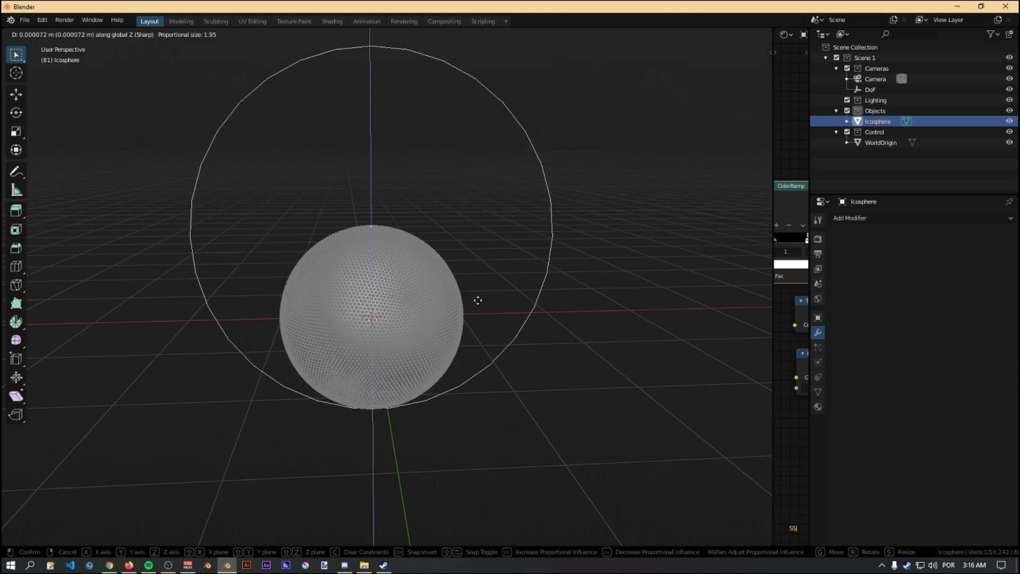
scroll(478, 300, down, 1)
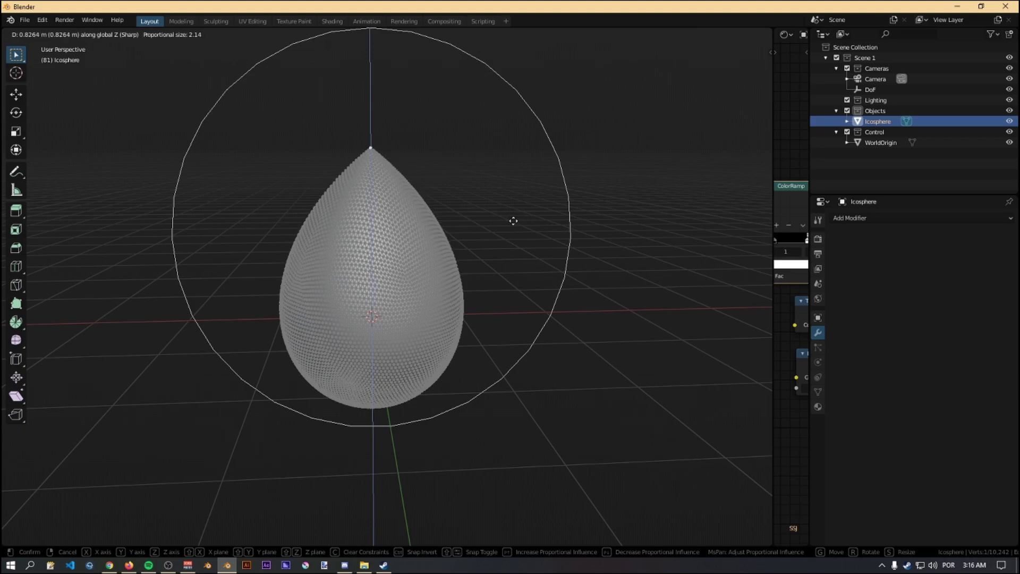
click(515, 210)
middle_drag(549, 298, 558, 369)
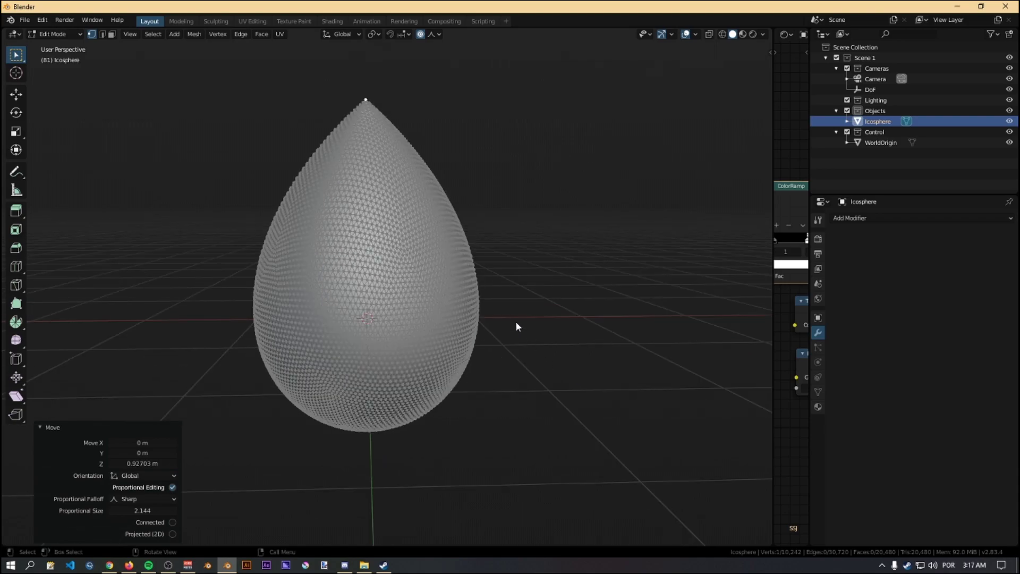
Return to Object Mode and resize the 3D viewport so only a narrow strip of the node editor remains beside it
key(Tab)
scroll(518, 335, down, 2)
scroll(521, 346, up, 1)
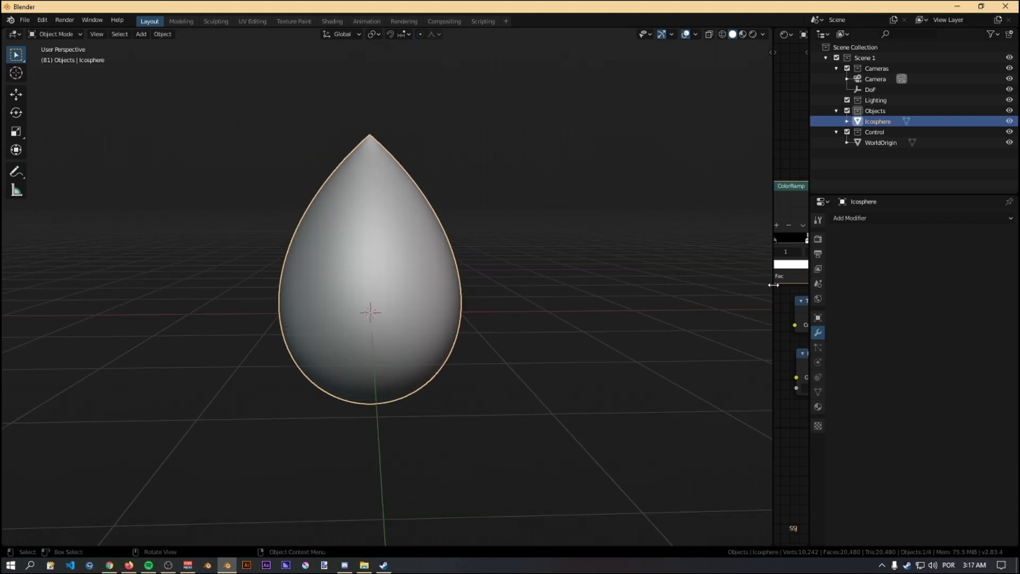
drag(774, 303, 447, 319)
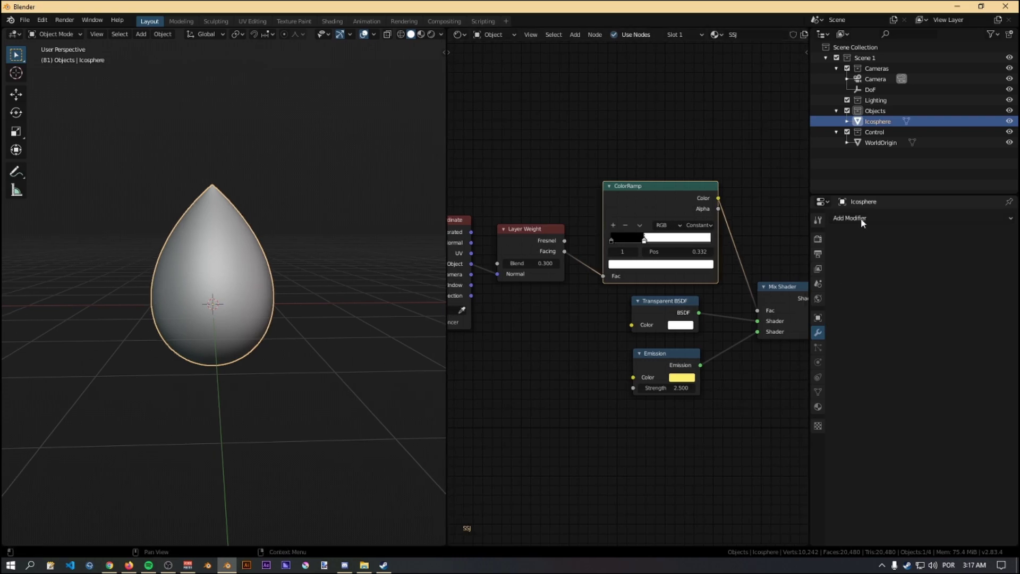
drag(446, 353, 723, 357)
Add a Displace modifier to the teardrop-shaped icosphere
click(888, 218)
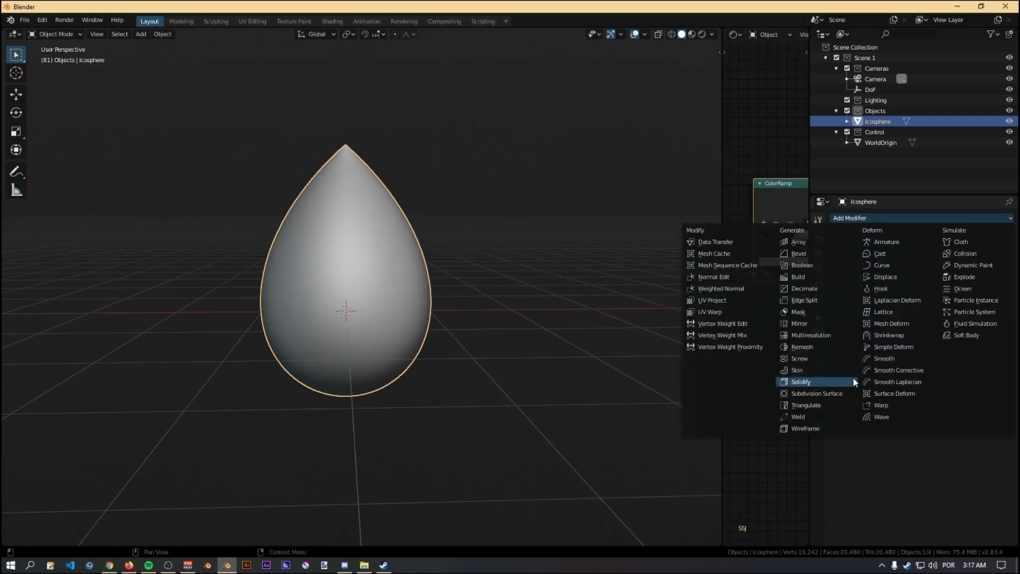
click(898, 276)
scroll(500, 315, down, 1)
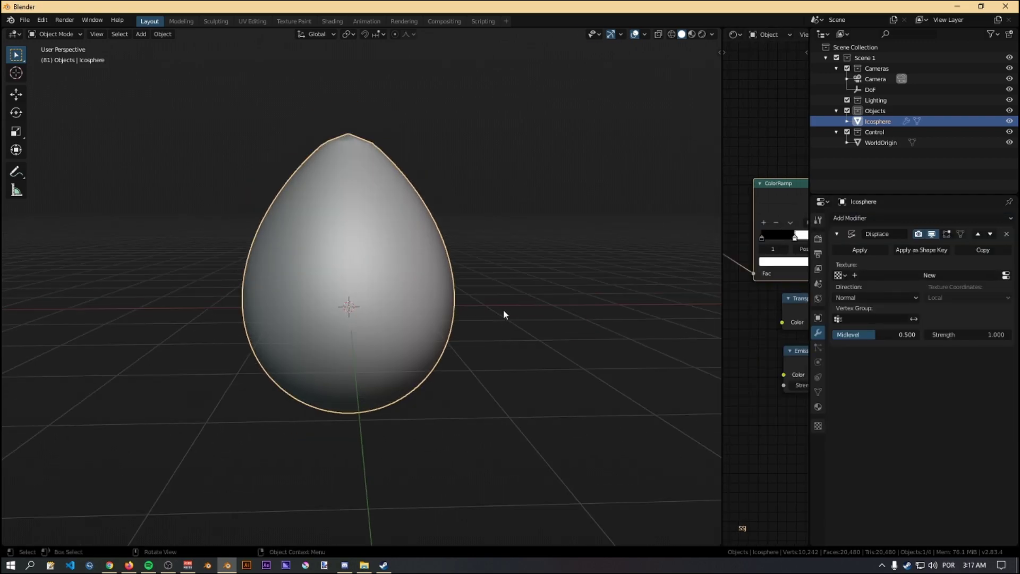
Create a new texture named SSJ_Waves for the Displace modifier and set the modifier's strength to 0.3
click(920, 275)
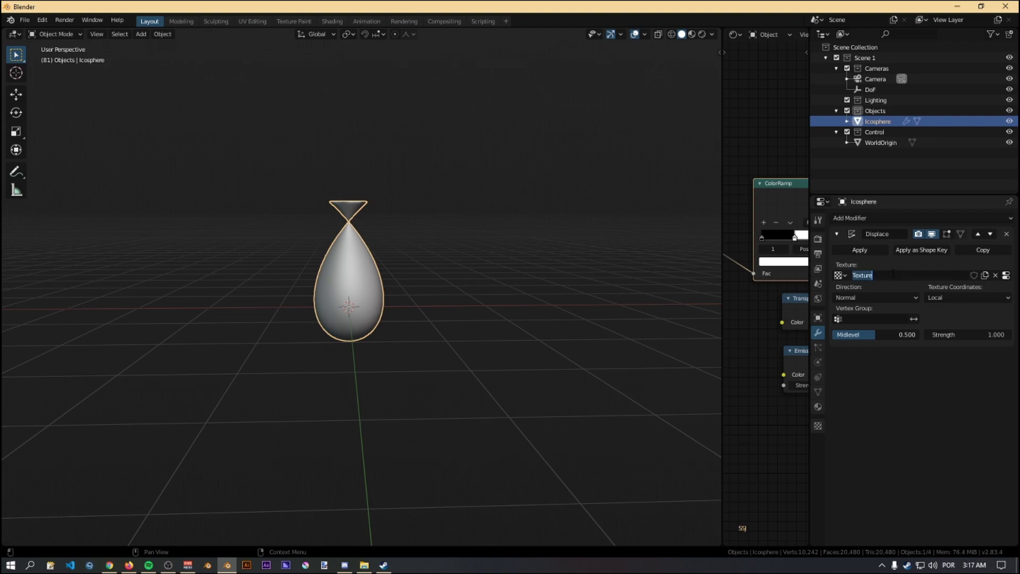
text(SSJ_Wav)
click(991, 336)
text(0)
key(Return)
drag(991, 335, 929, 334)
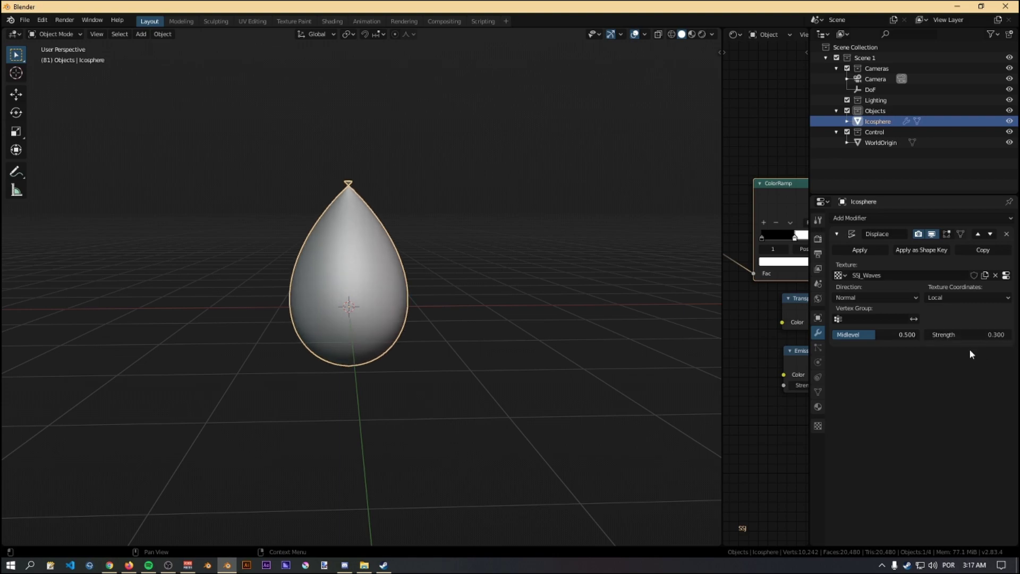
Set the SSJ_Waves texture type to Wood with the Band Noise pattern
click(819, 426)
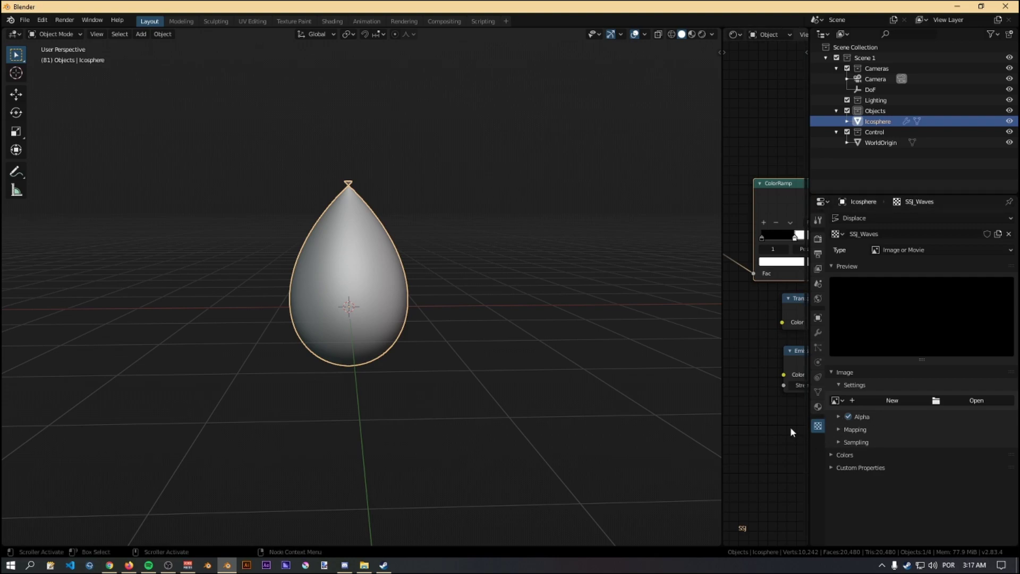
click(915, 252)
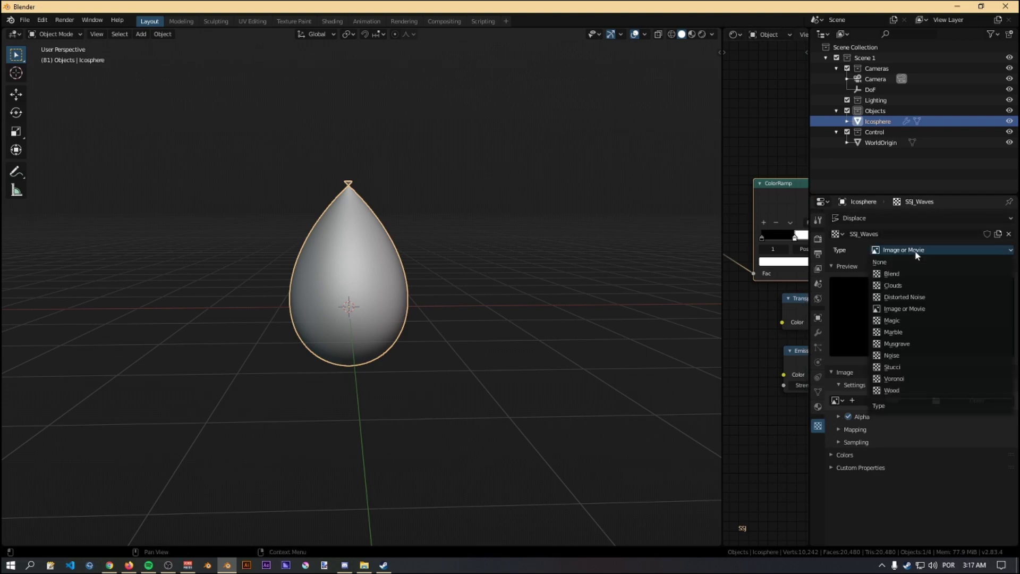
click(893, 390)
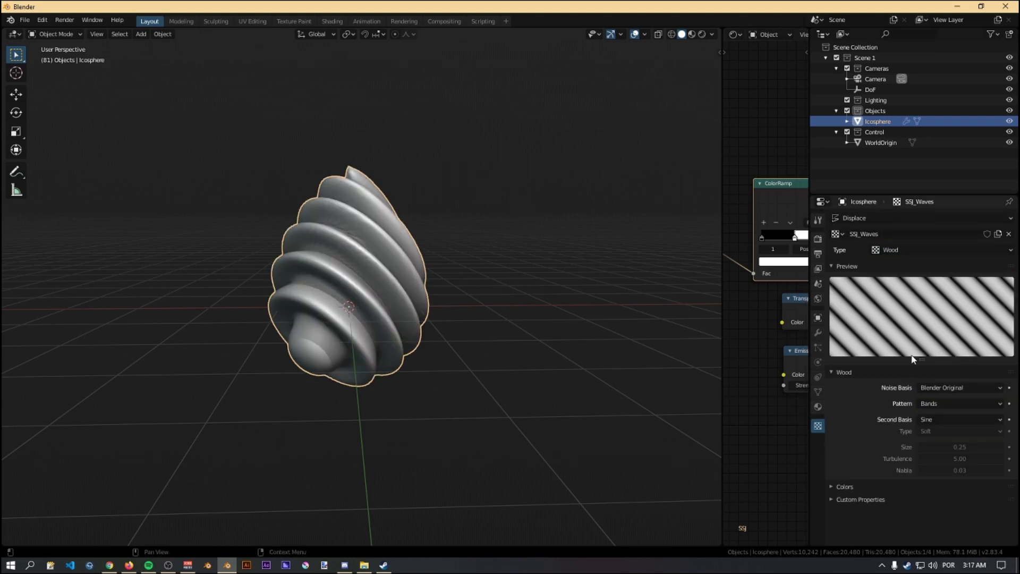
middle_drag(487, 323, 506, 369)
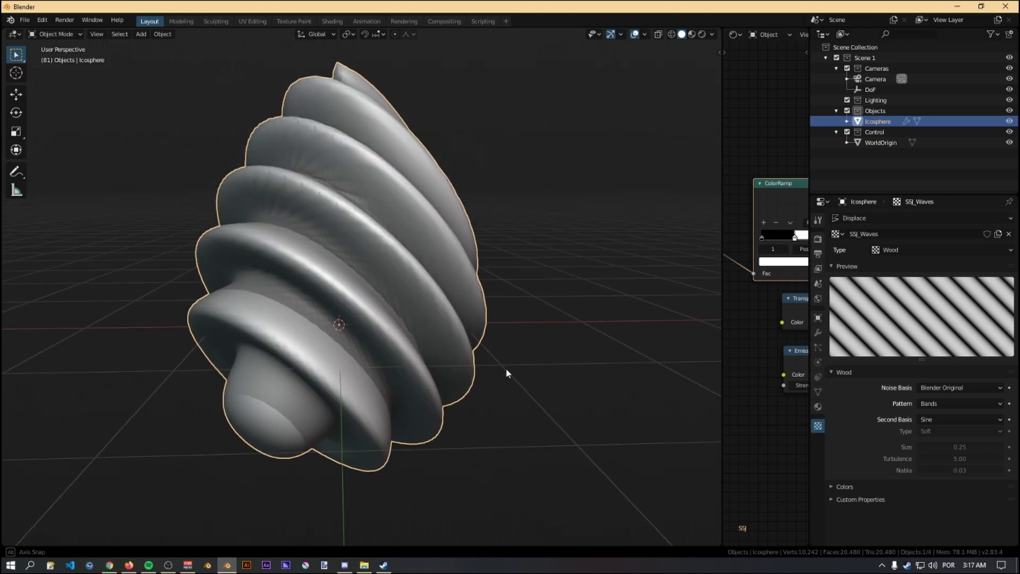
click(943, 407)
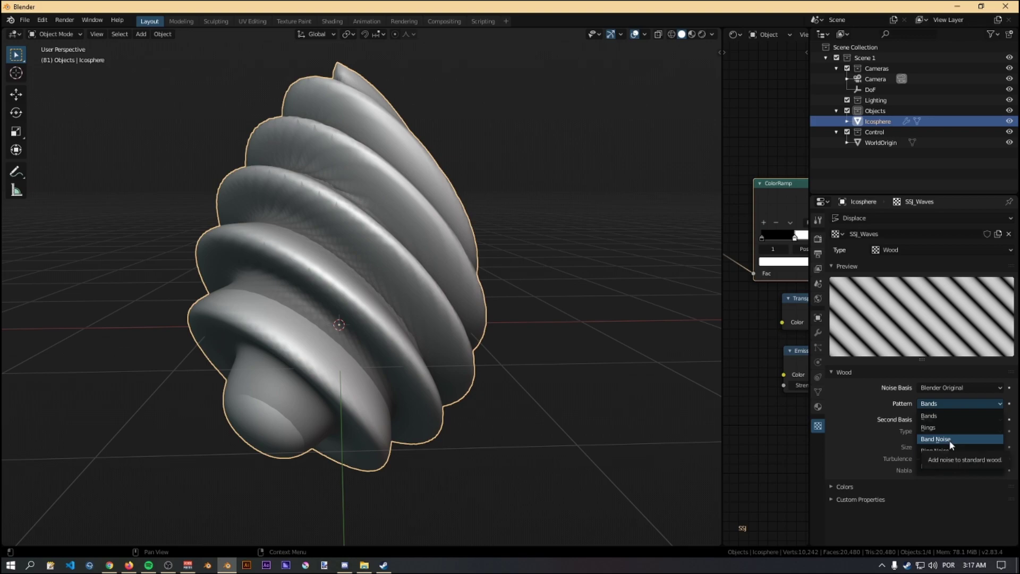
click(950, 439)
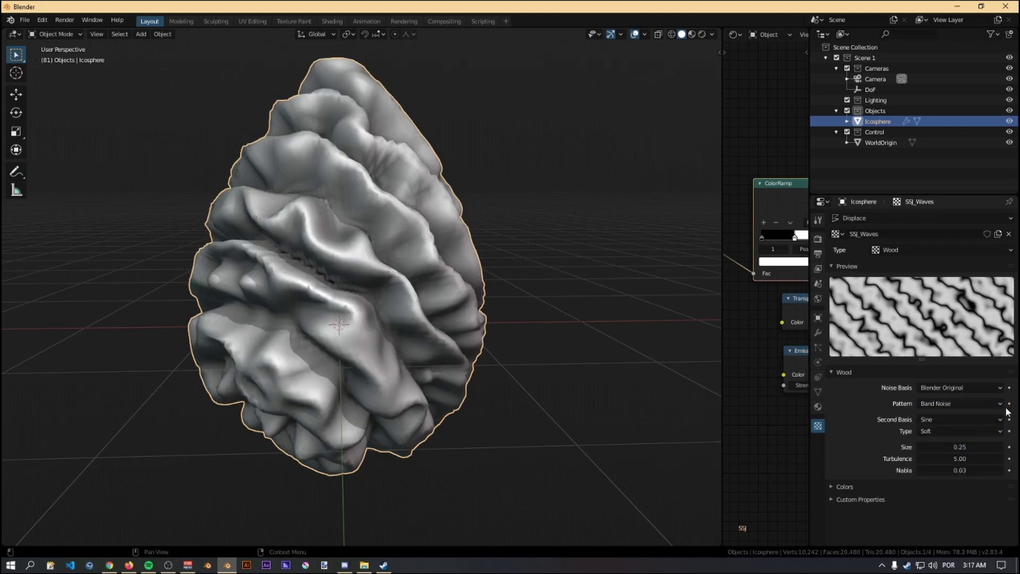
Set the Wood texture's second basis to Saw and its turbulence to 2.40
click(930, 421)
click(934, 443)
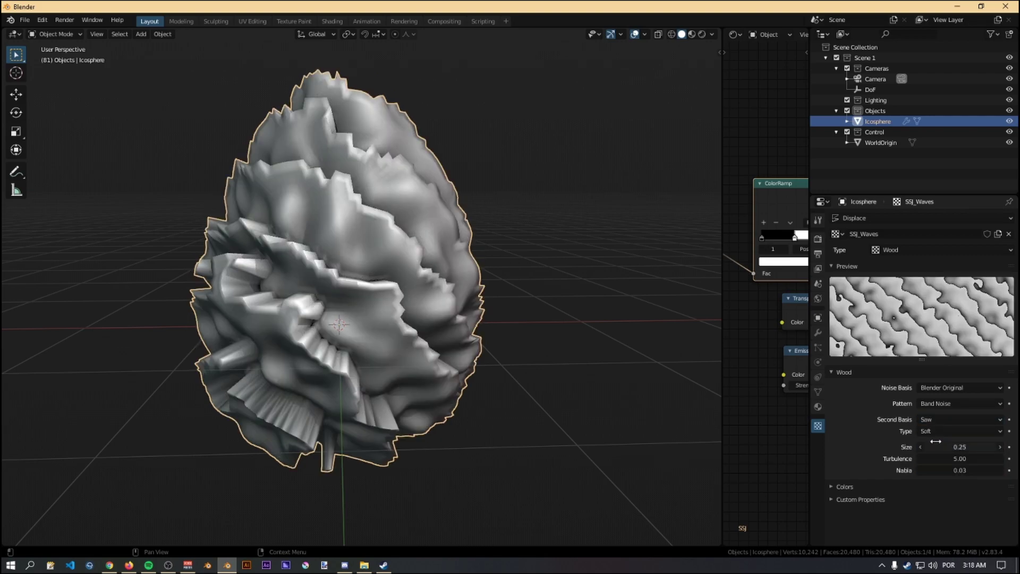
middle_drag(543, 374, 485, 354)
middle_drag(211, 175, 298, 240)
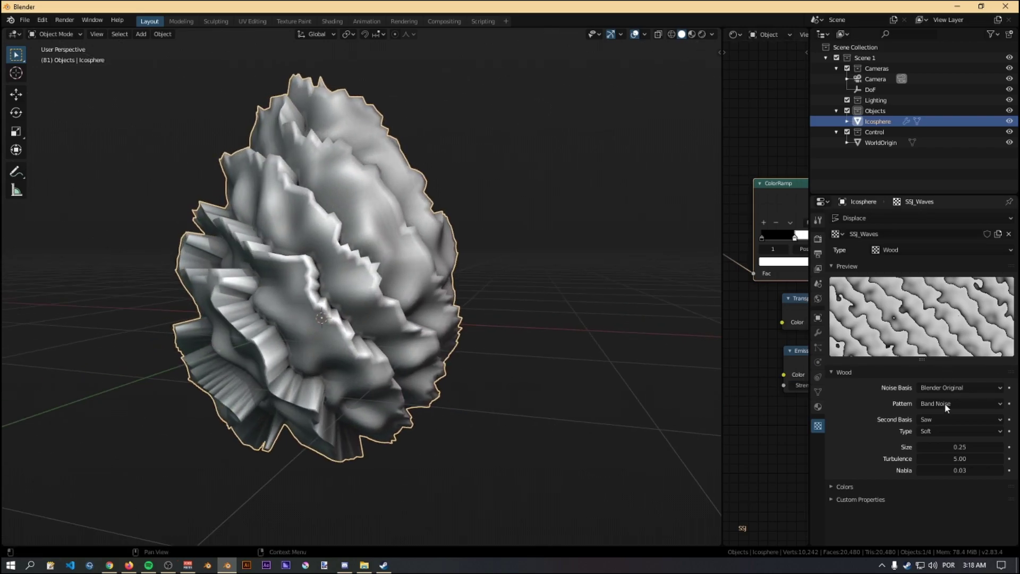
drag(935, 459, 893, 459)
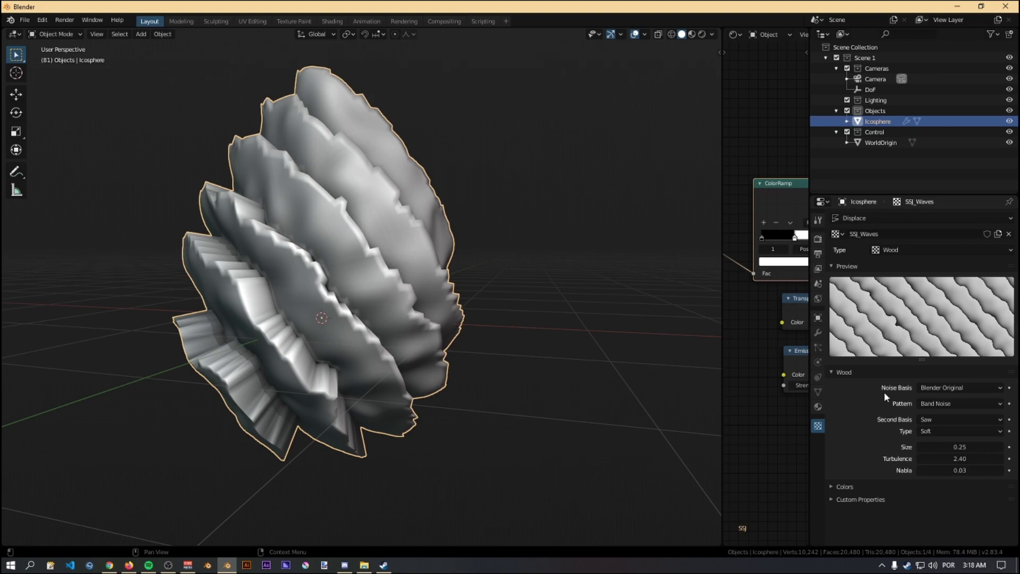
Fine-tune the color adjustments of the SSJ_Waves texture to slightly soften the displacement
click(829, 487)
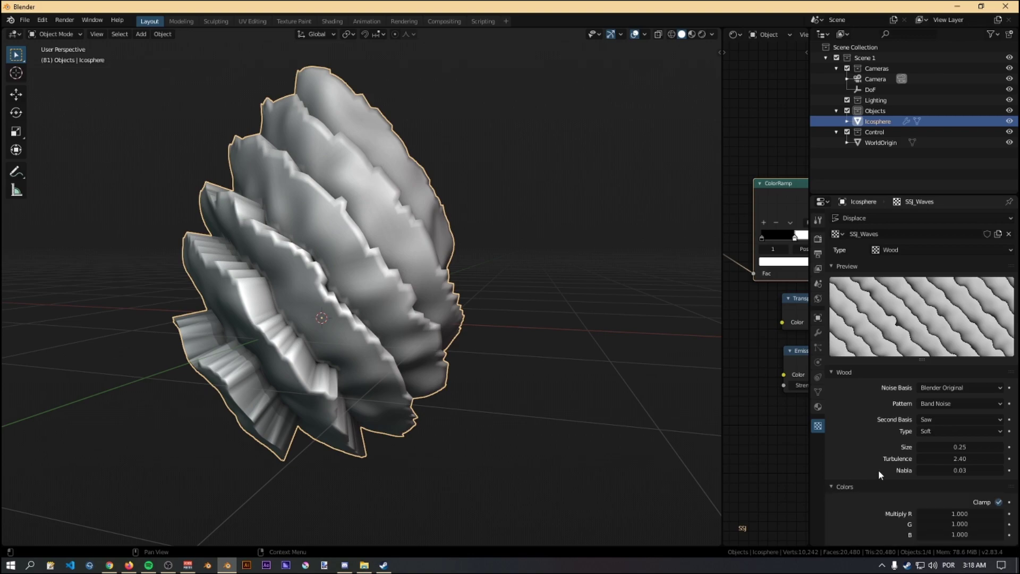
scroll(878, 470, down, 3)
mouse_move(960, 499)
mouse_down()
mouse_move(905, 499)
mouse_move(939, 500)
mouse_up()
click(818, 332)
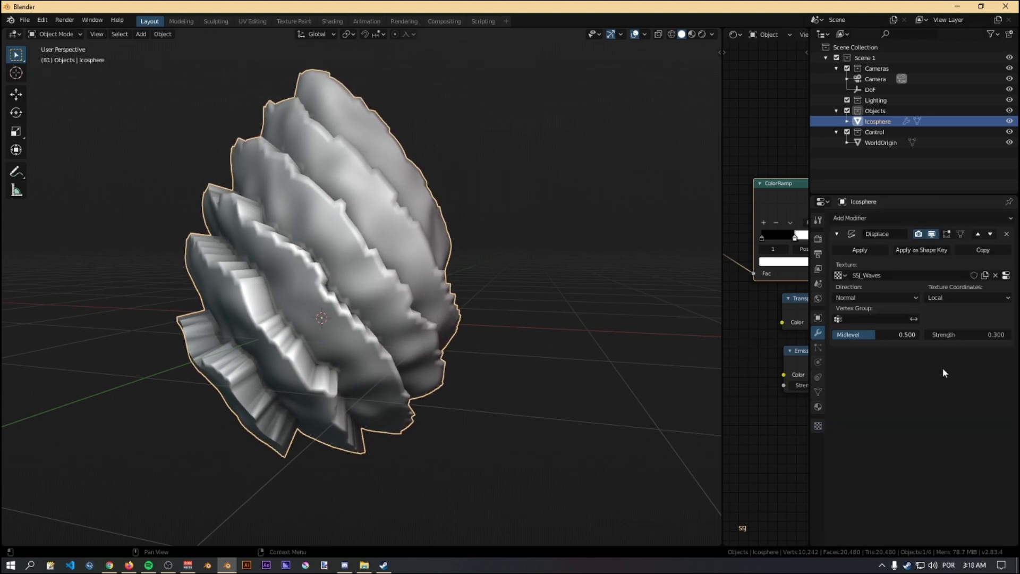
Try lower and higher strengths for the icosphere's Displace modifier
mouse_move(962, 334)
mouse_down()
mouse_move(994, 335)
mouse_move(951, 335)
mouse_up()
drag(967, 334, 983, 335)
scroll(473, 257, down, 5)
middle_drag(474, 257, 532, 326)
scroll(422, 348, up, 4)
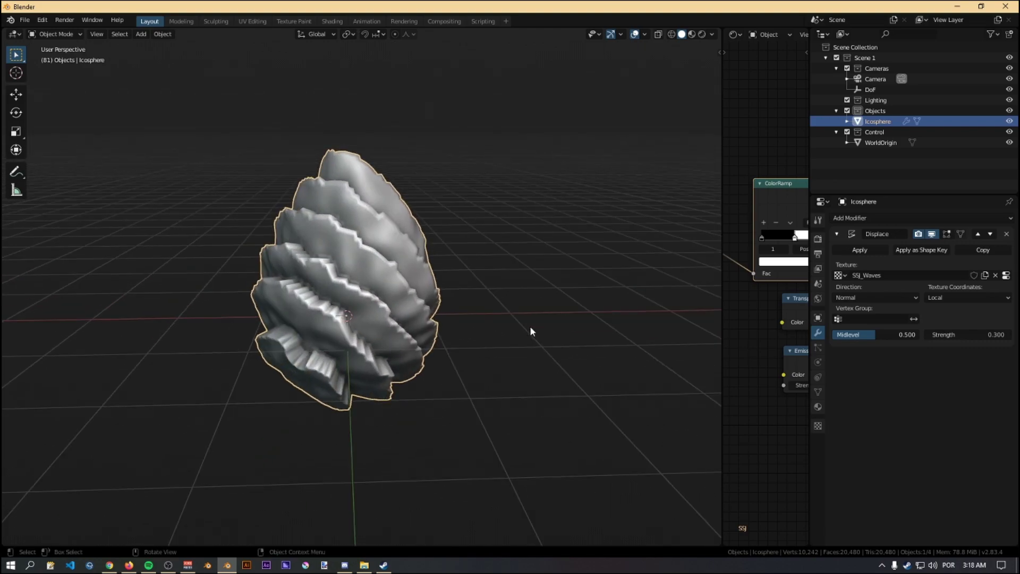
Add a Plain Axes empty and move it up along Z by about 2.53 m, above the icosphere
key(shift+a)
mouse_move(445, 374)
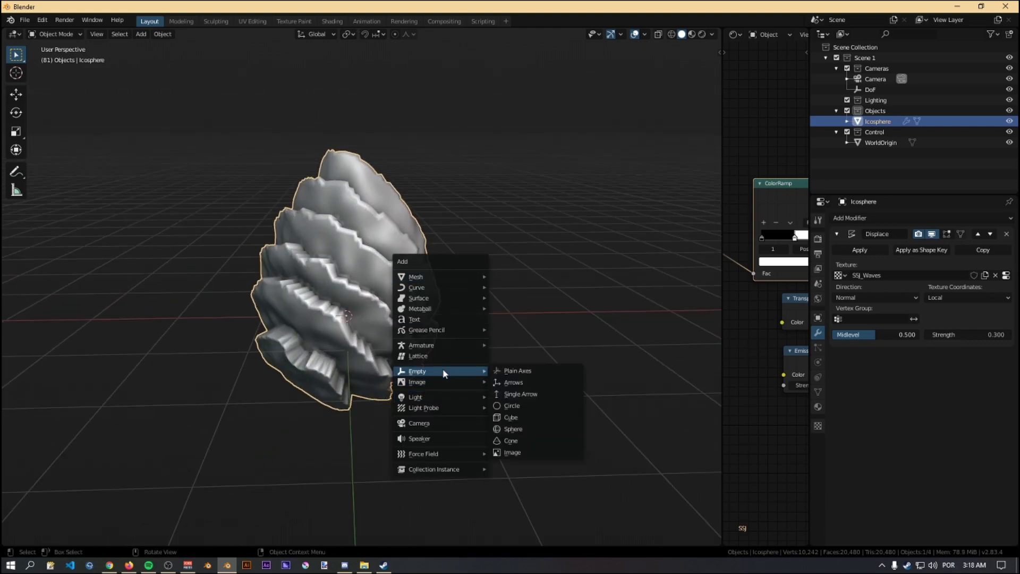
click(542, 372)
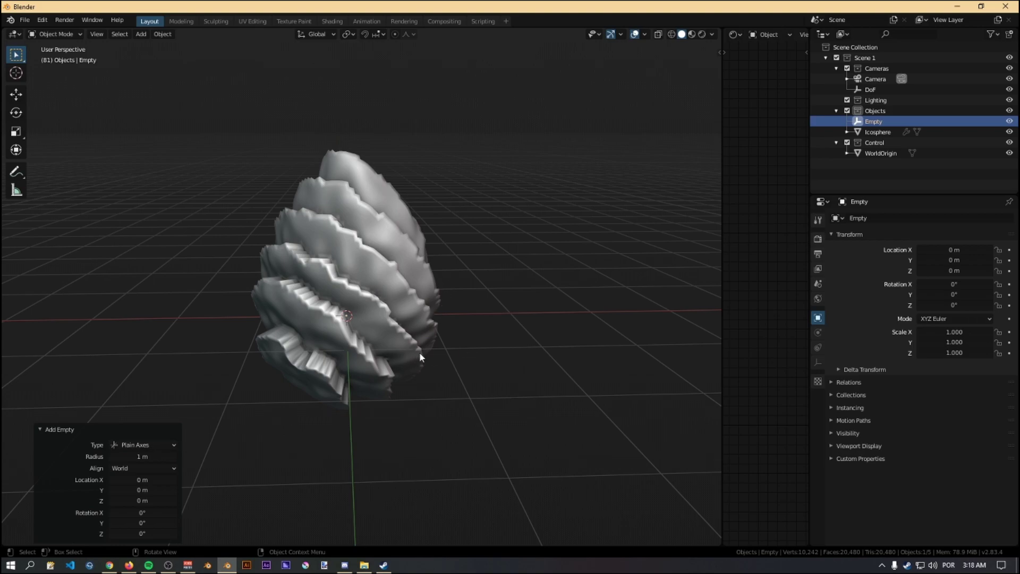
key(g)
key(z)
click(451, 126)
middle_drag(451, 127, 587, 374)
key(n)
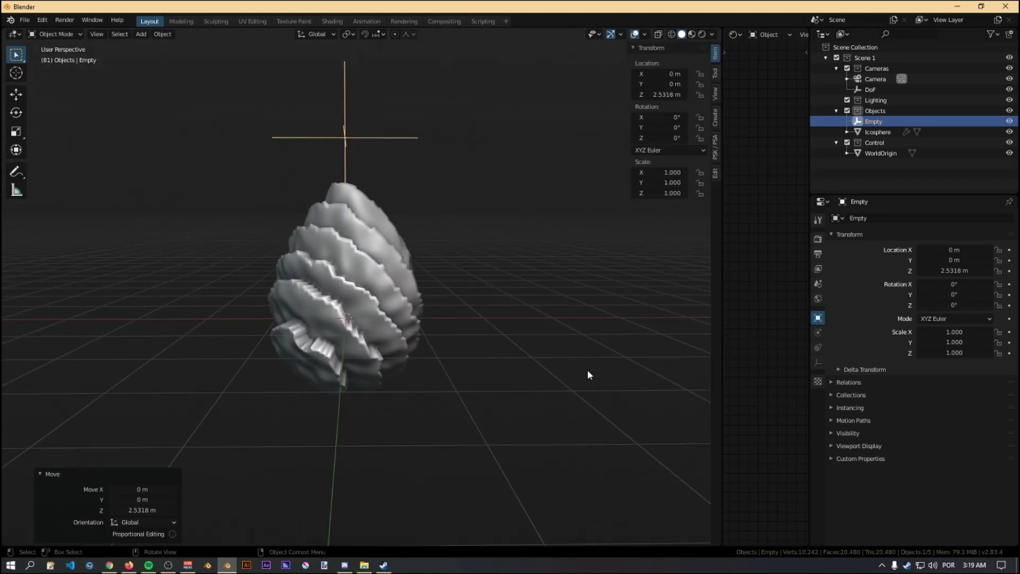
click(715, 74)
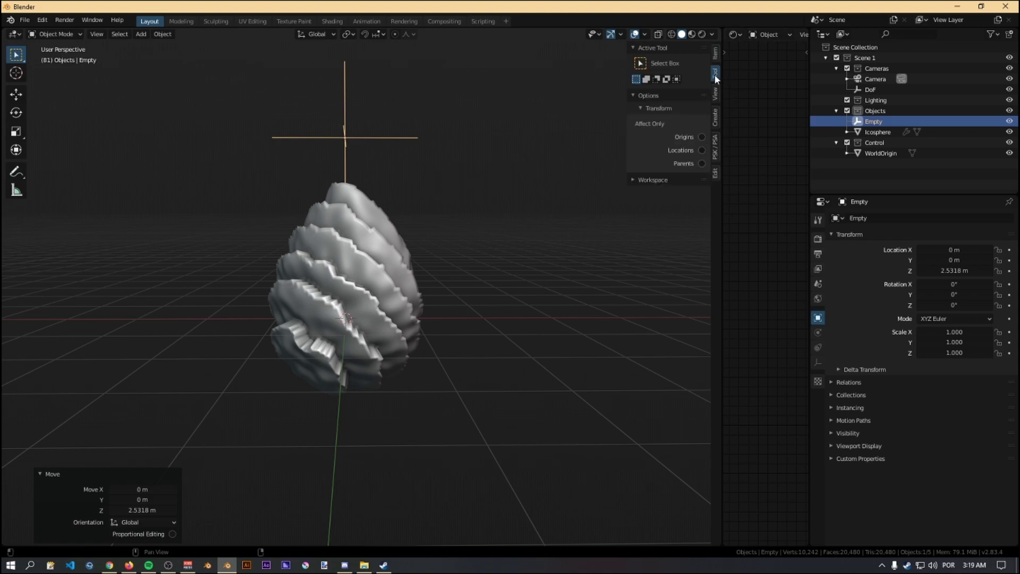
click(715, 95)
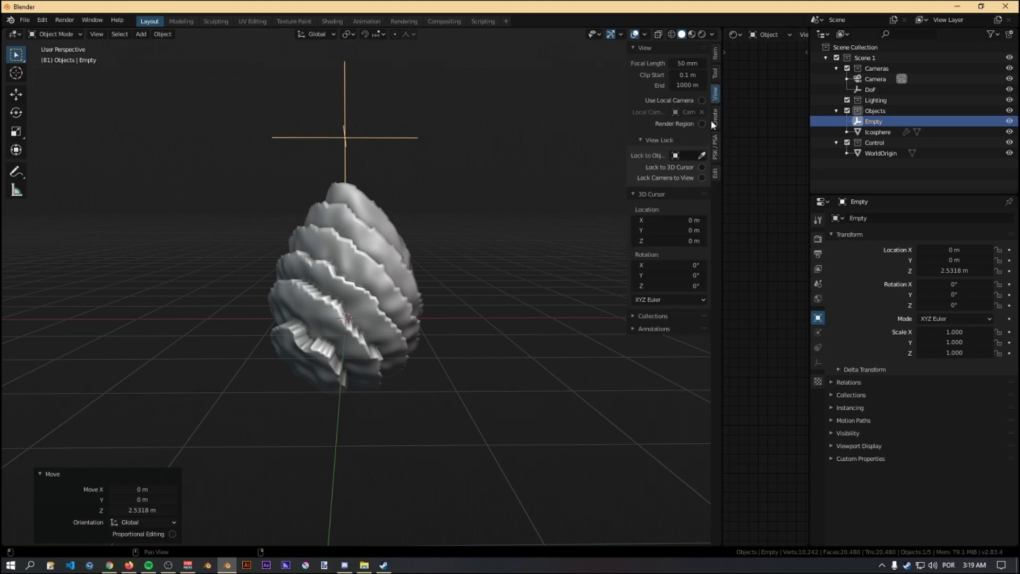
click(636, 329)
click(634, 327)
click(633, 315)
click(634, 314)
click(717, 148)
click(719, 116)
click(720, 140)
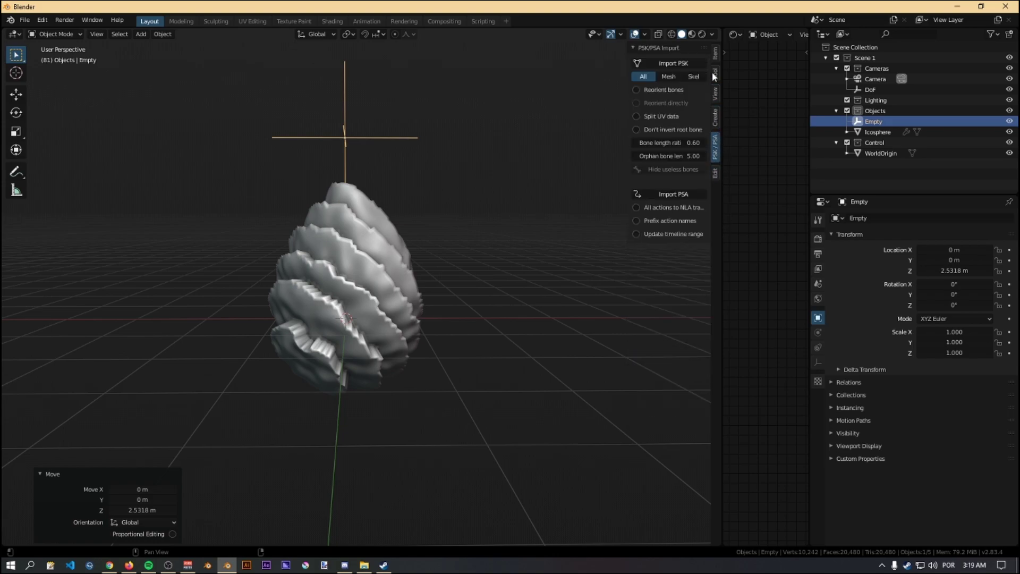
click(717, 52)
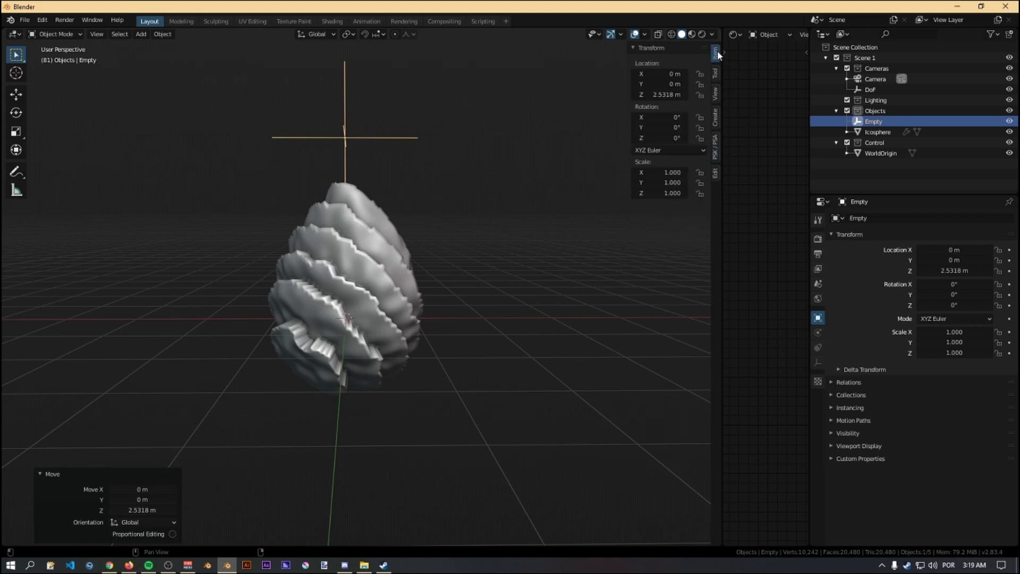
key(n)
middle_drag(512, 376, 505, 371)
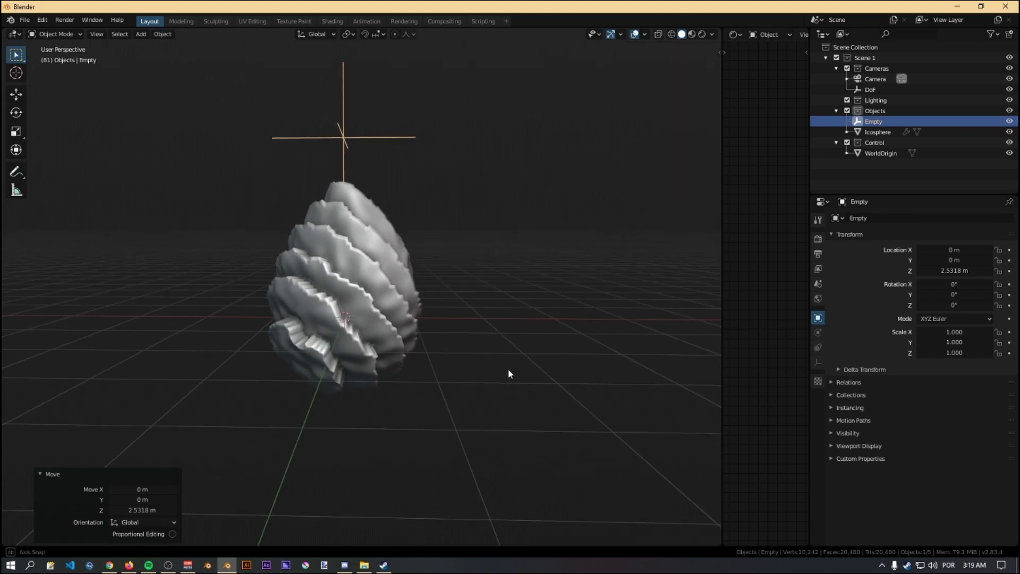
middle_drag(565, 381, 563, 384)
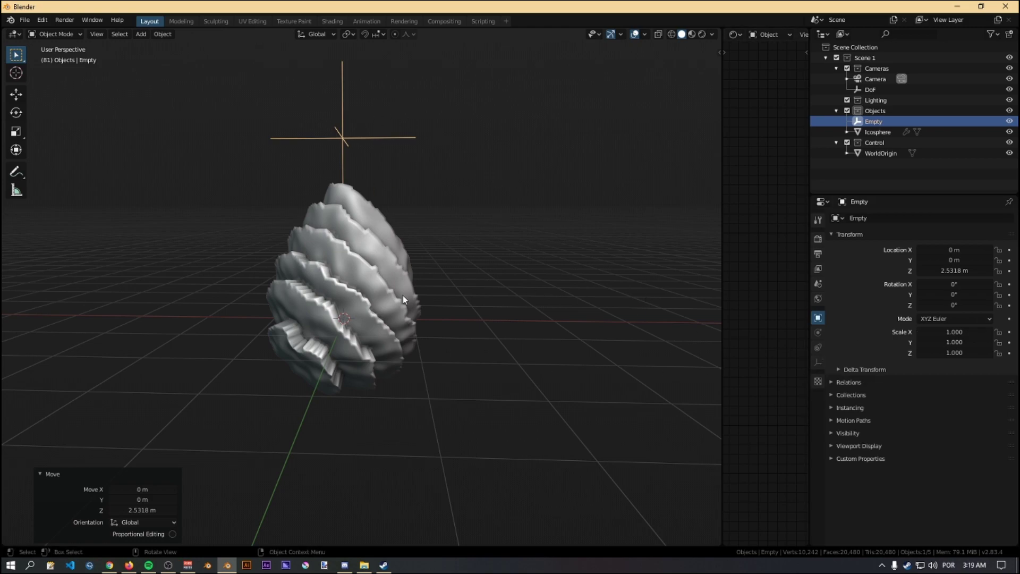
Set the icosphere's Displace texture coordinates to Object and use the Empty as the reference object
click(339, 316)
click(346, 129)
click(372, 239)
click(971, 300)
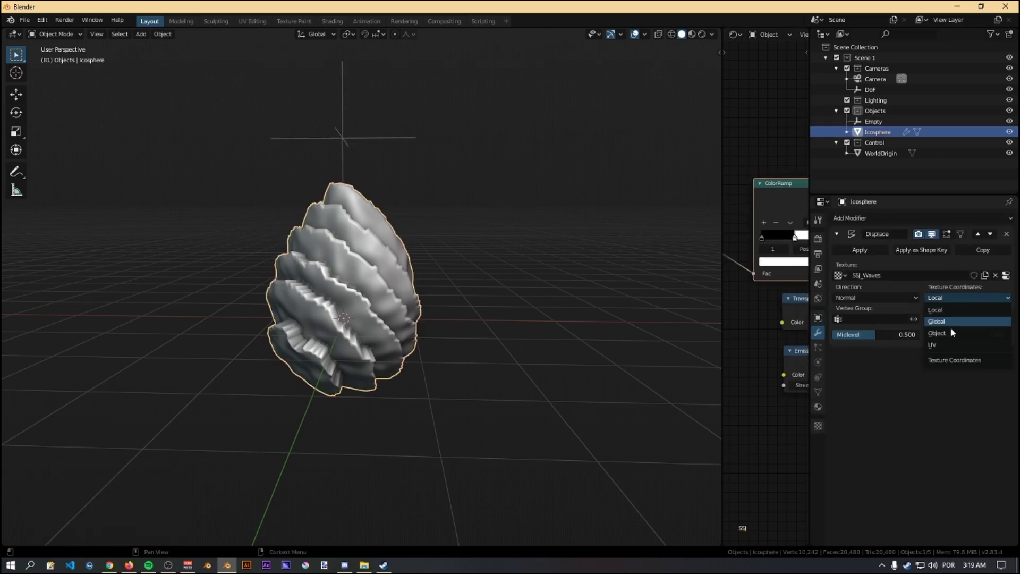
click(951, 333)
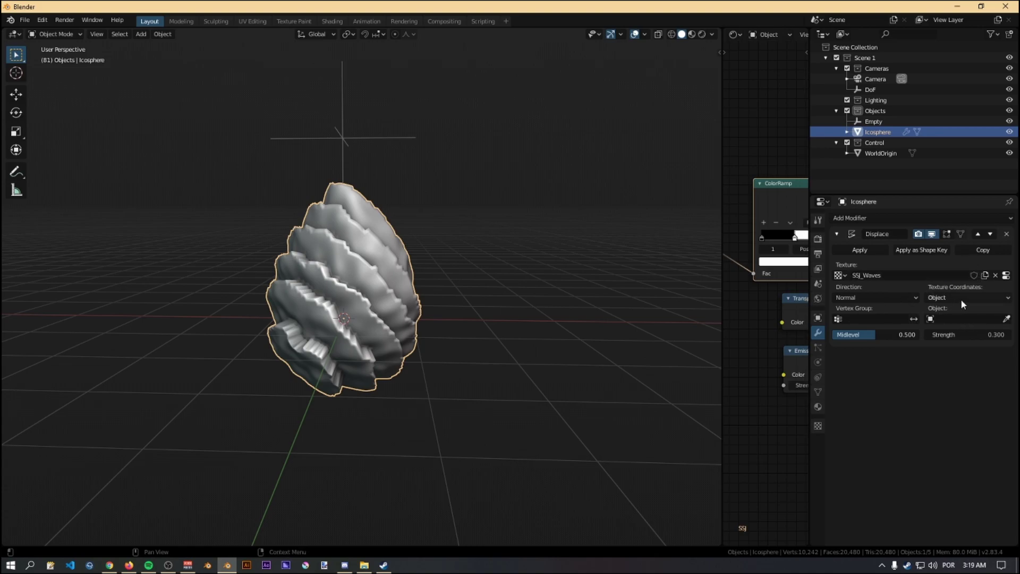
click(961, 319)
click(922, 355)
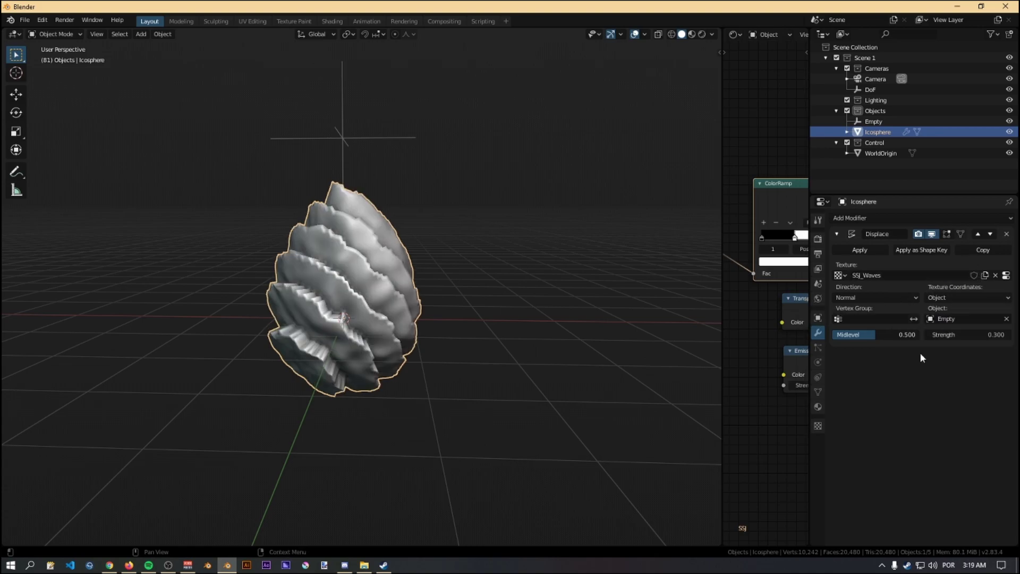
Rotate the empty to 45° on X and -35° on Y to level the wave rings
click(336, 145)
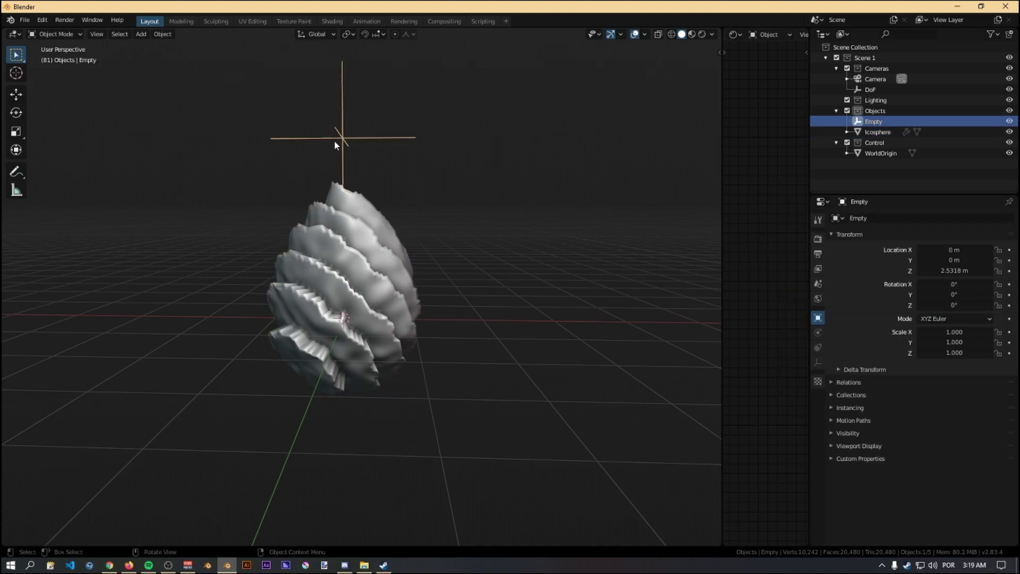
click(966, 294)
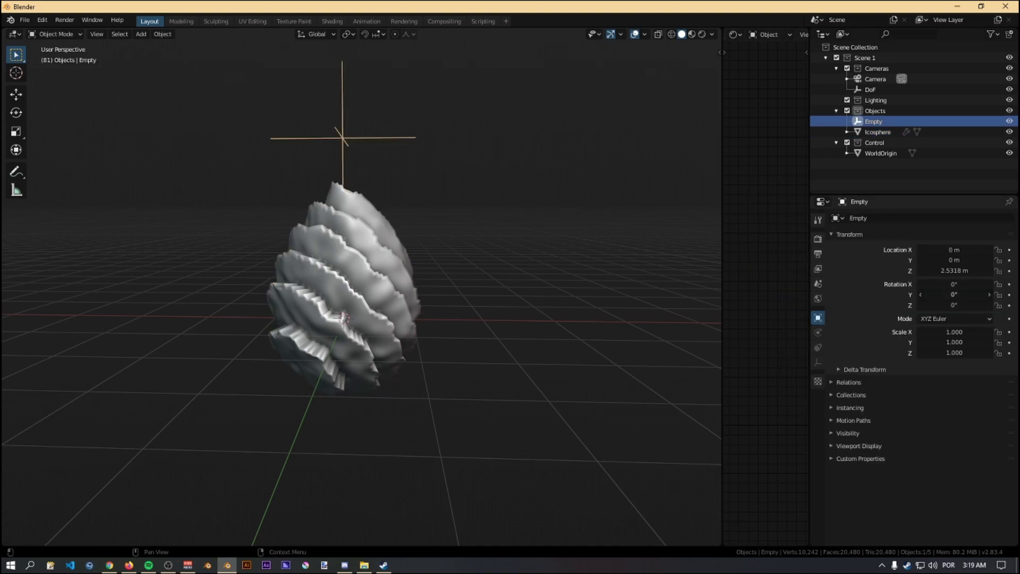
click(977, 285)
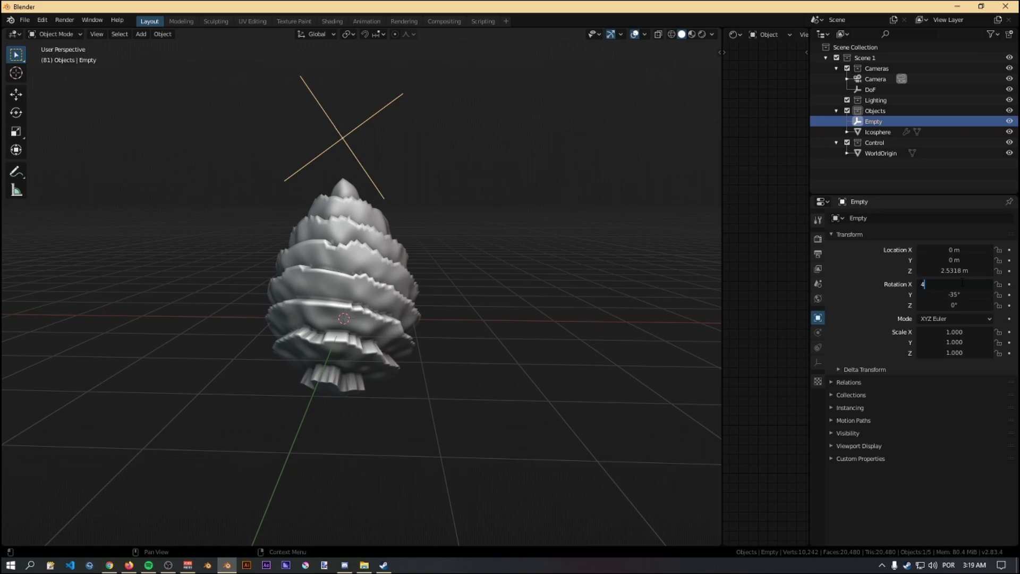
key(Return)
Try moving the empty along the global Z axis to preview how the waves travel over the mesh
middle_drag(434, 286, 499, 284)
middle_drag(485, 143, 357, 166)
key(g)
key(z)
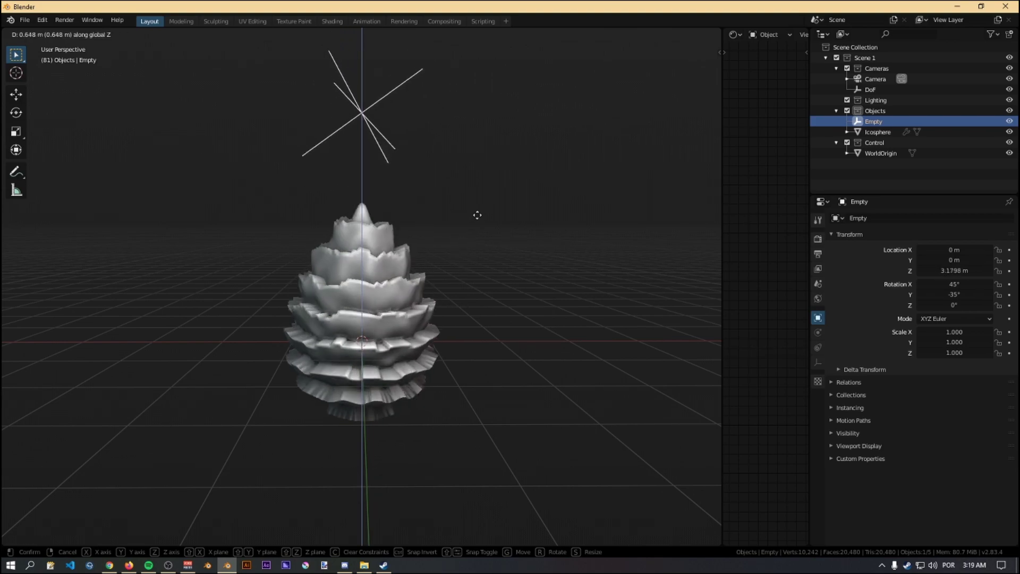
key(Escape)
Examine the displaced wave rings on the icosphere from several angles and distances
middle_drag(475, 249, 476, 317)
scroll(477, 319, up, 4)
scroll(478, 321, down, 2)
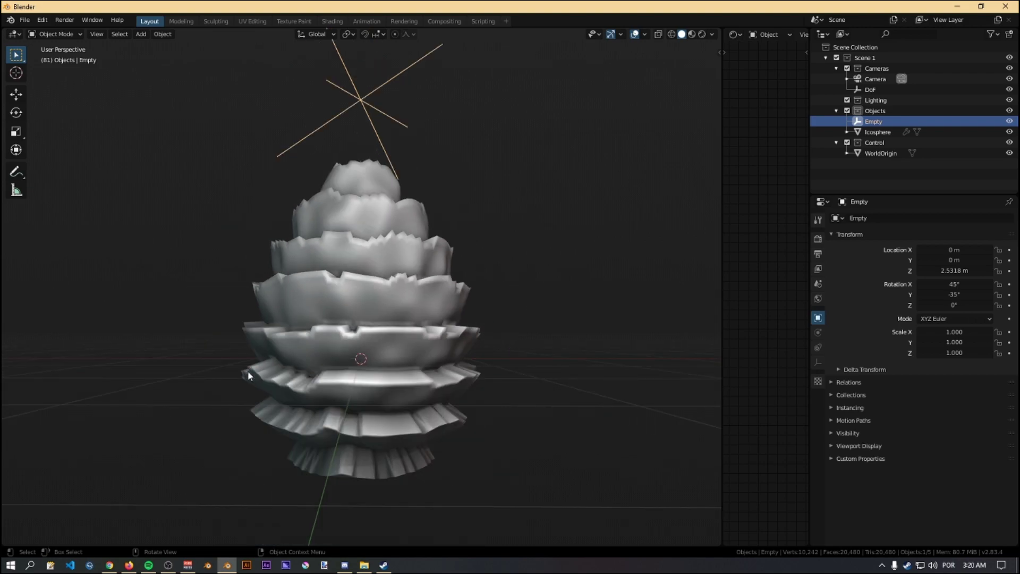
middle_drag(404, 372, 521, 350)
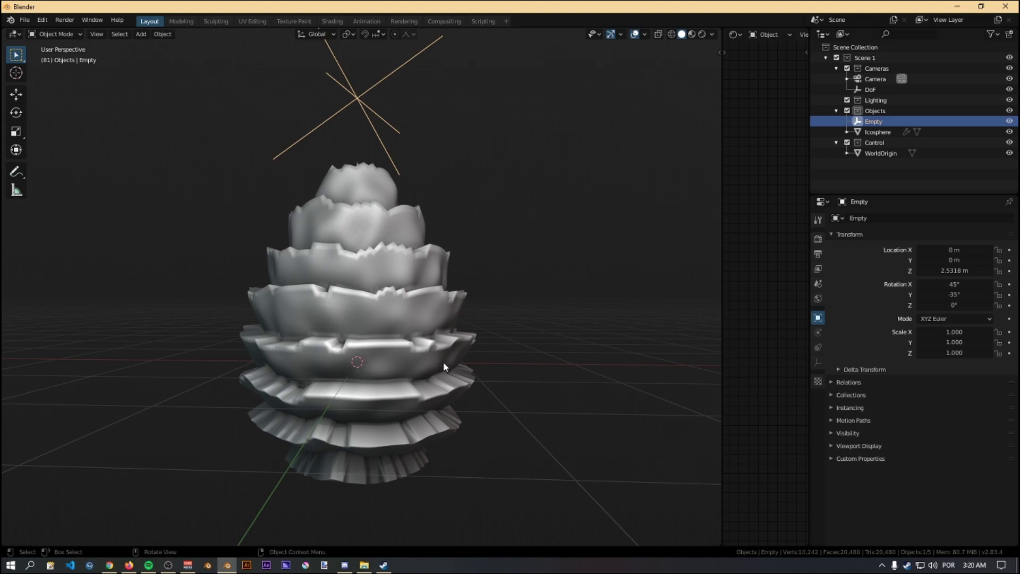
middle_drag(447, 357, 444, 391)
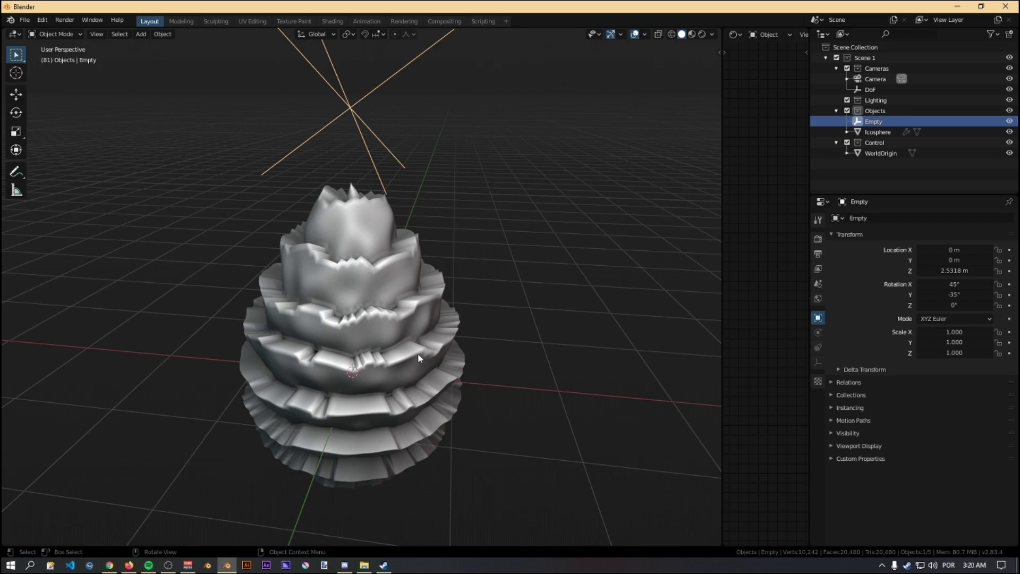
middle_drag(419, 343, 391, 341)
scroll(392, 342, up, 3)
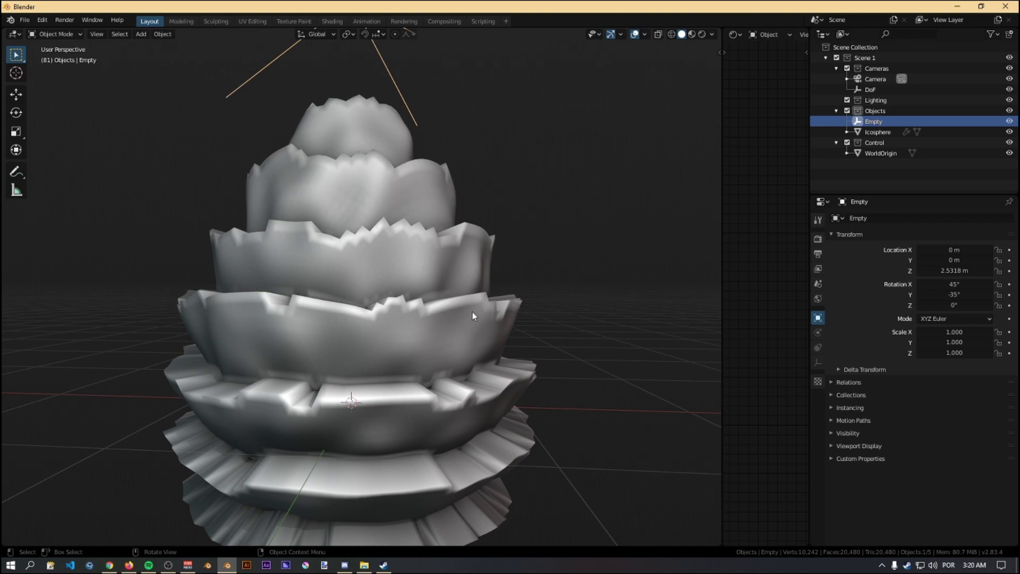
scroll(502, 355, down, 5)
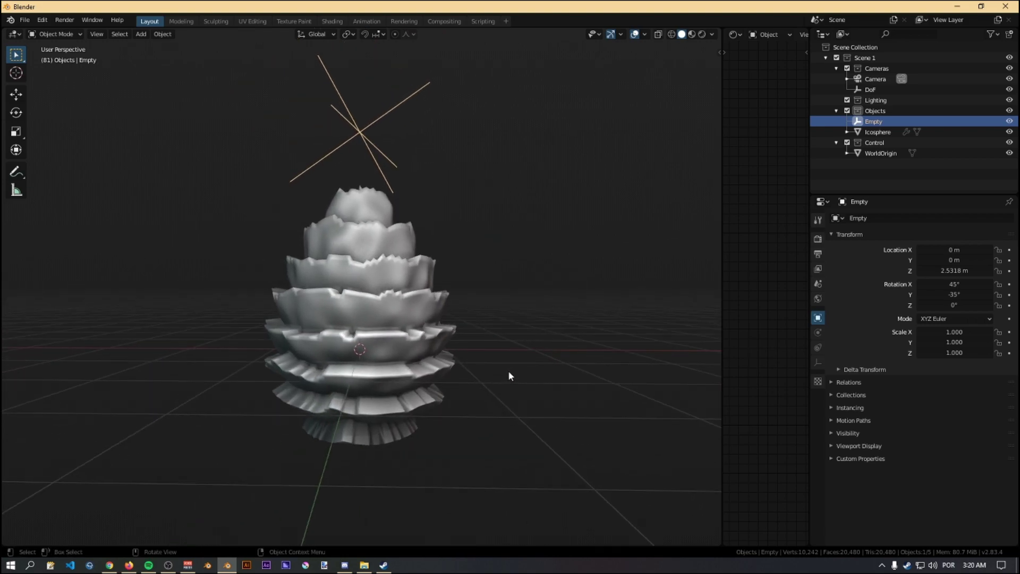
scroll(505, 383, up, 1)
Switch the viewport to Material Preview shading to show the glowing aura
click(692, 34)
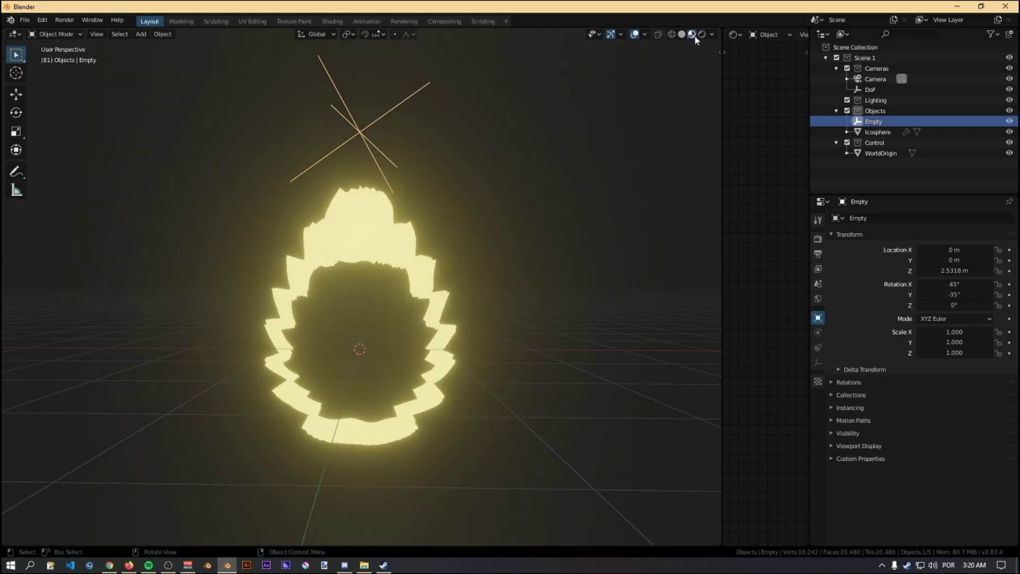
click(553, 355)
scroll(505, 358, down, 2)
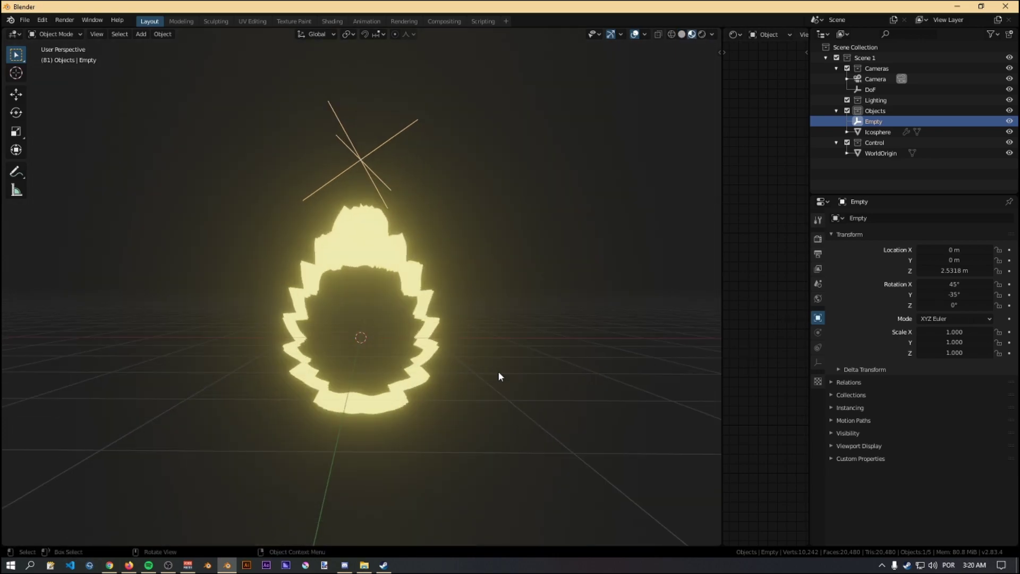
Try moving the empty upward to preview the wave motion on the glowing aura
click(366, 158)
key(g)
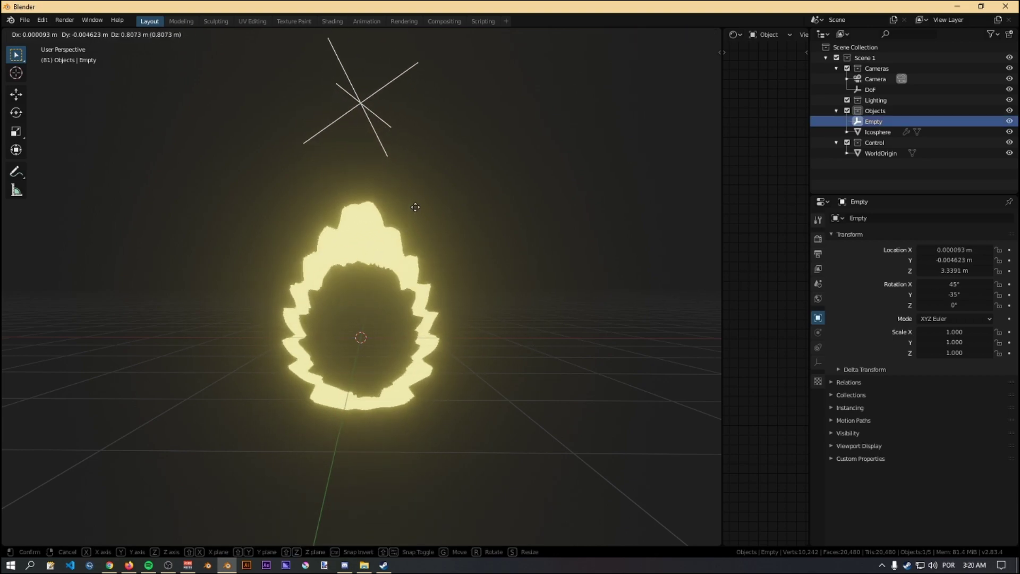
right_click(415, 202)
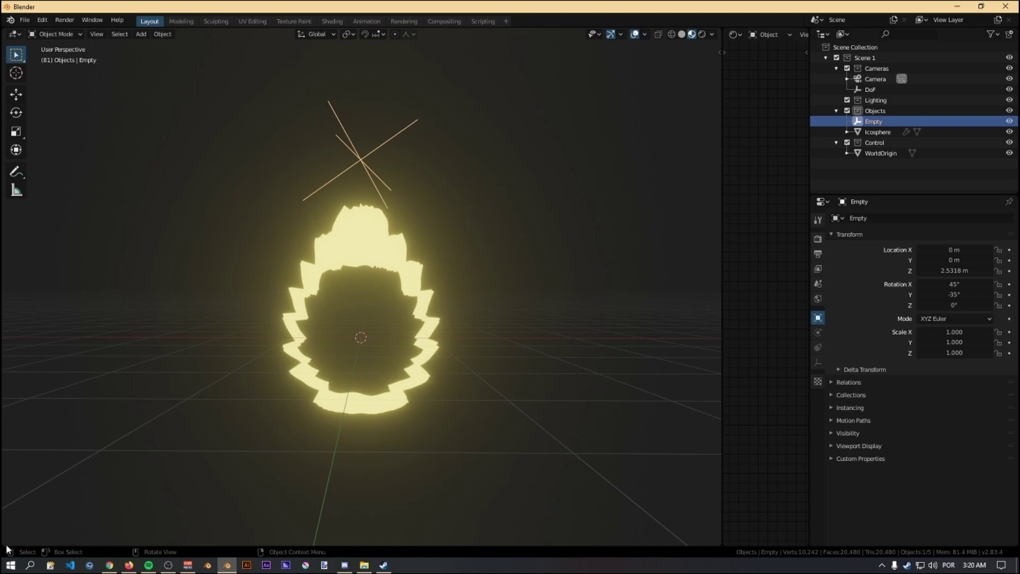
Deselect everything, split off a lower area from the 3D viewport and turn it into a Timeline
key(alt+a)
drag(8, 547, 12, 485)
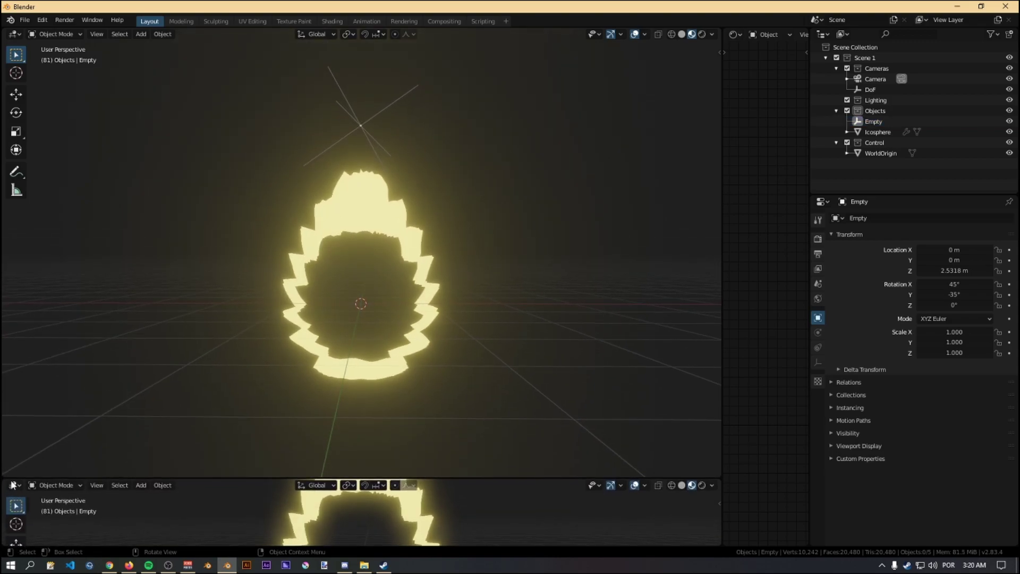
click(15, 485)
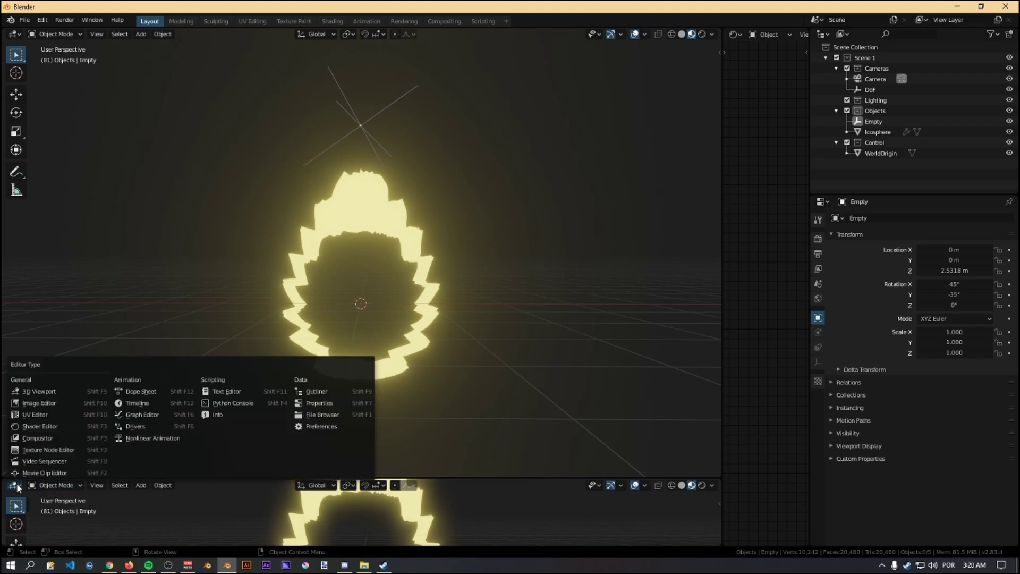
click(141, 405)
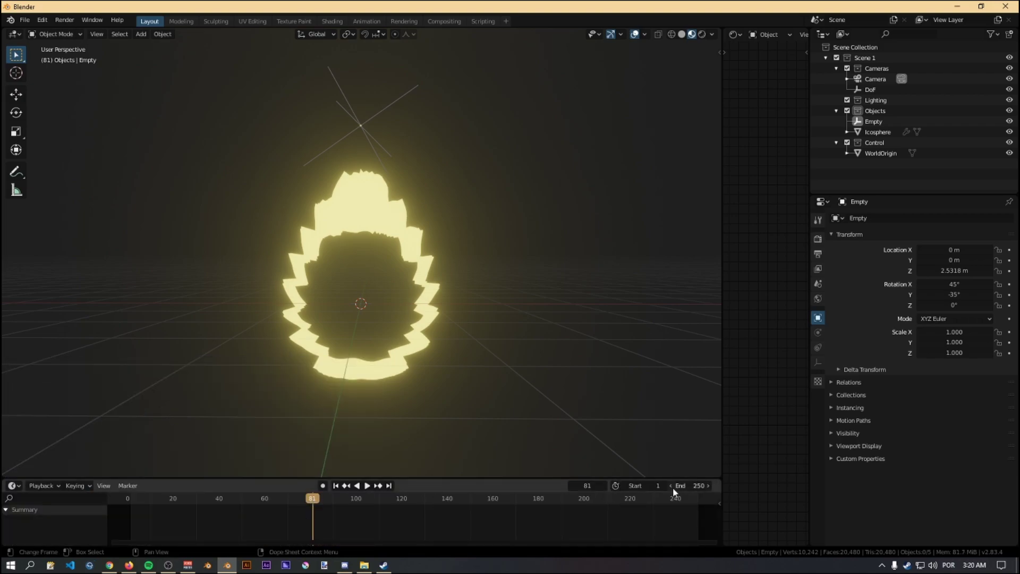
Set the animation's end frame to 1000 and fit the full frame range in the timeline
click(690, 486)
text(1000)
key(Return)
scroll(466, 517, down, 3)
scroll(466, 512, down, 3)
scroll(441, 541, down, 3)
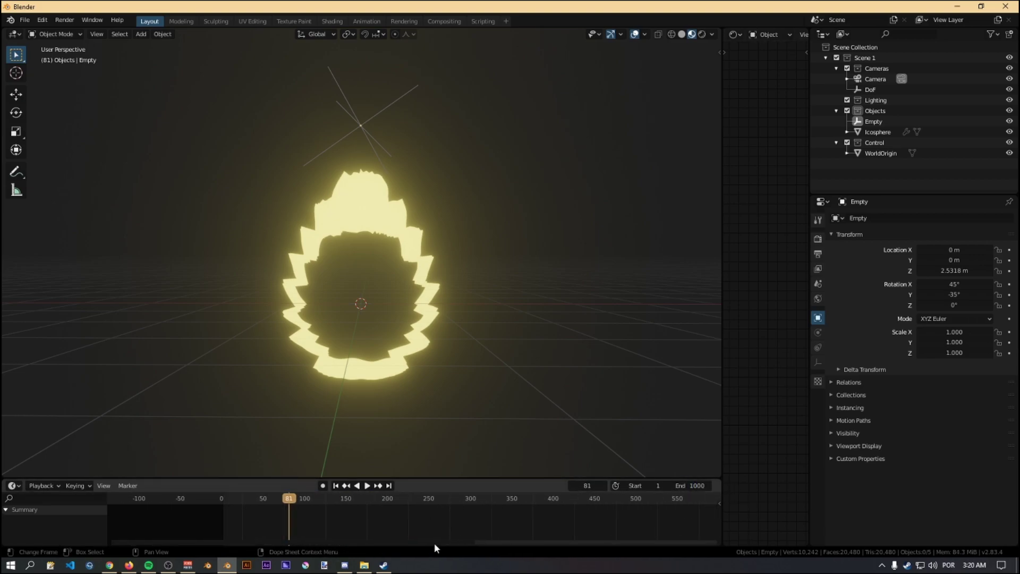
ctrl+scroll(419, 541, right, 2)
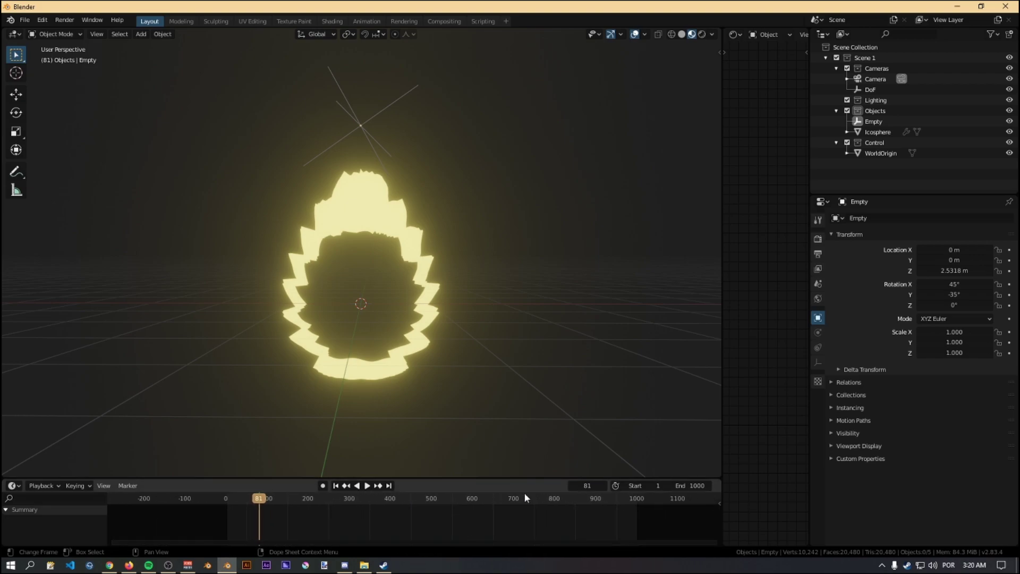
At frame 1, set the empty's Z location to 3 m and insert location keyframes
key(shift+Left)
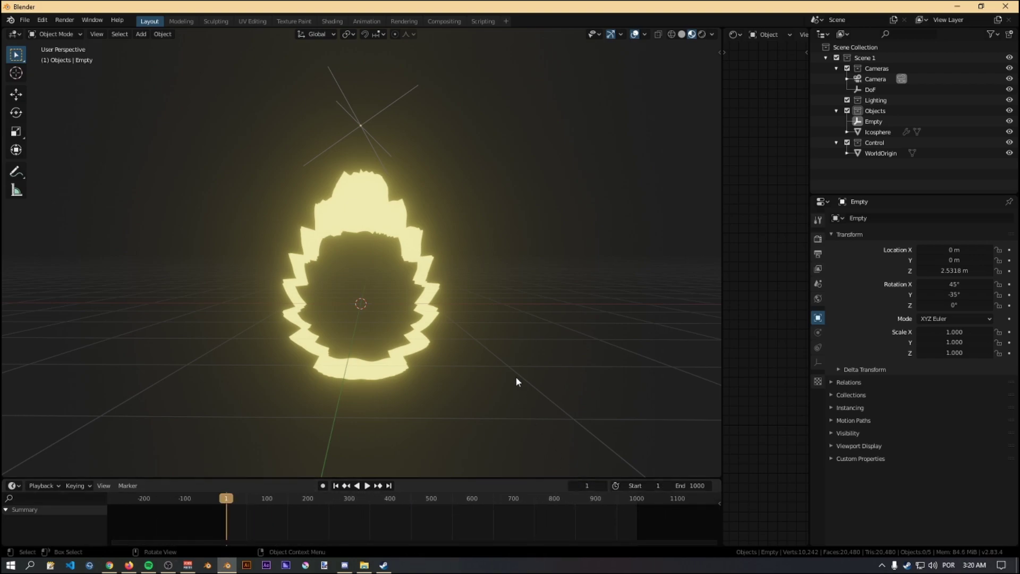
click(381, 119)
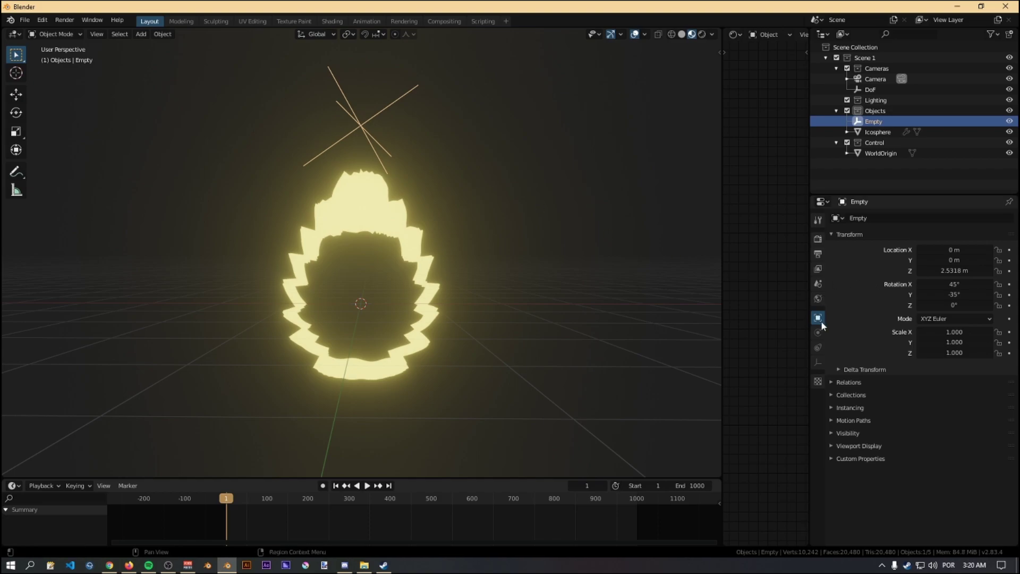
click(954, 270)
text(3)
key(Return)
right_click(959, 275)
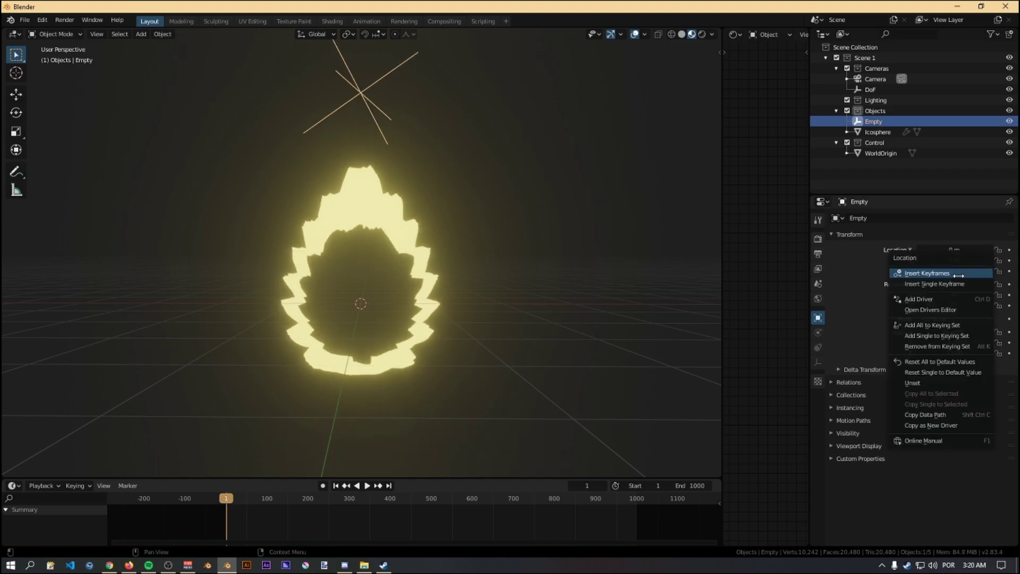
click(959, 273)
At frame 1000, raise the empty's Z location by 60 m to 63 m and insert location keyframes
drag(628, 504, 635, 502)
key(space)
double_click(587, 486)
text(1000)
key(Return)
click(963, 272)
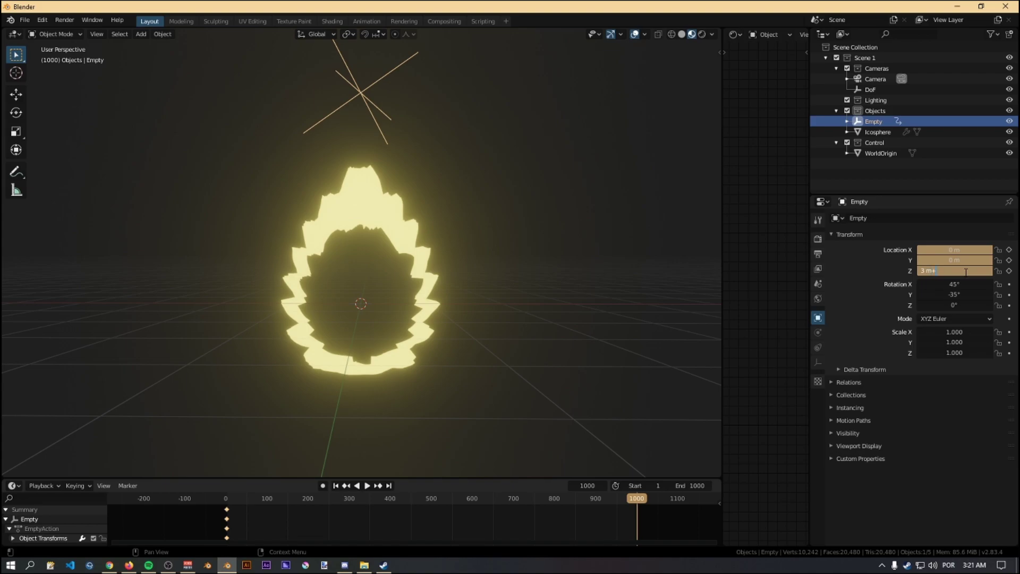
text(+60)
key(Return)
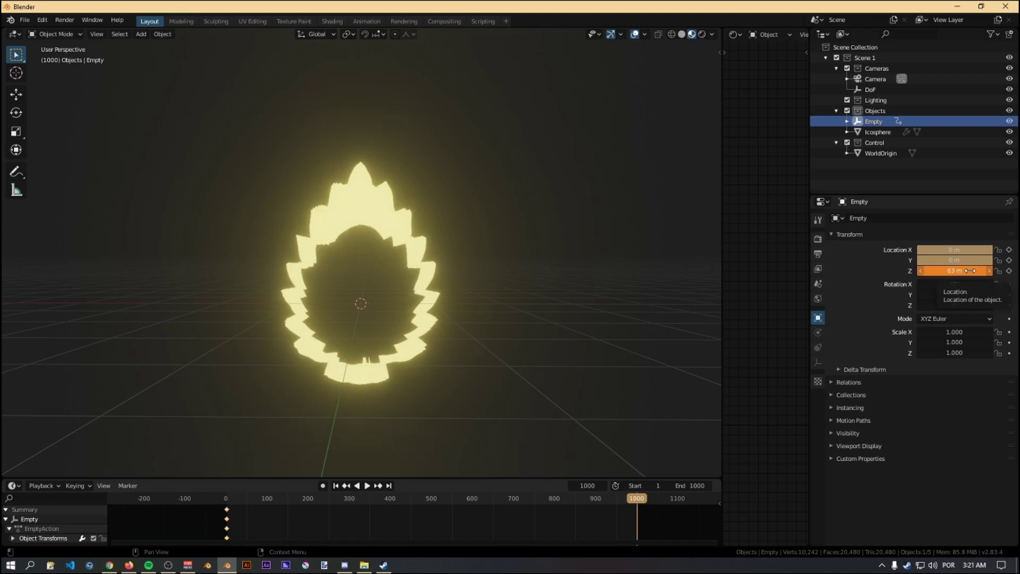
right_click(970, 271)
click(935, 272)
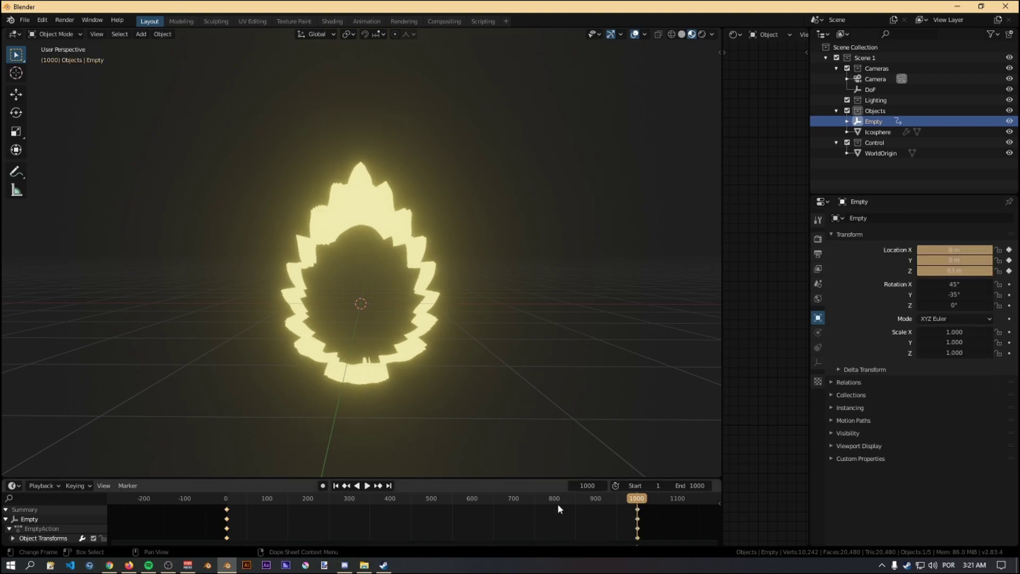
Play back the wave animation, switching the viewport to Solid shading to inspect the displaced mesh from below
click(367, 486)
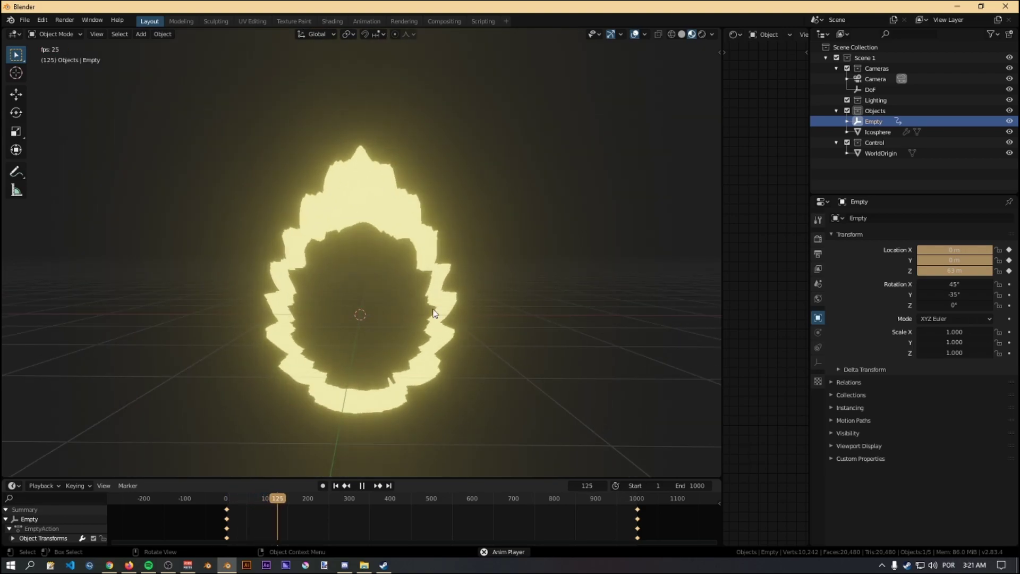
click(682, 34)
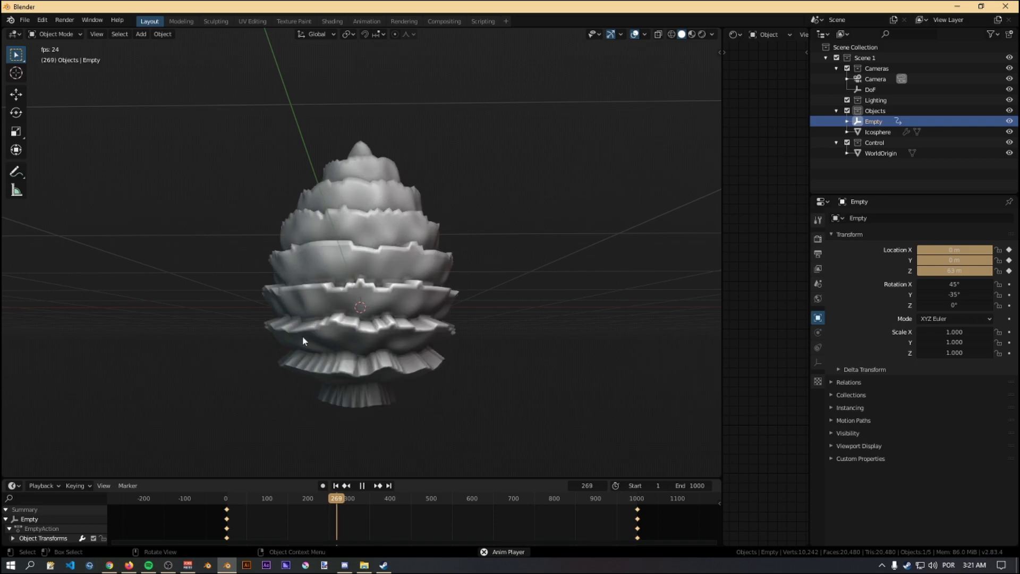
key(space)
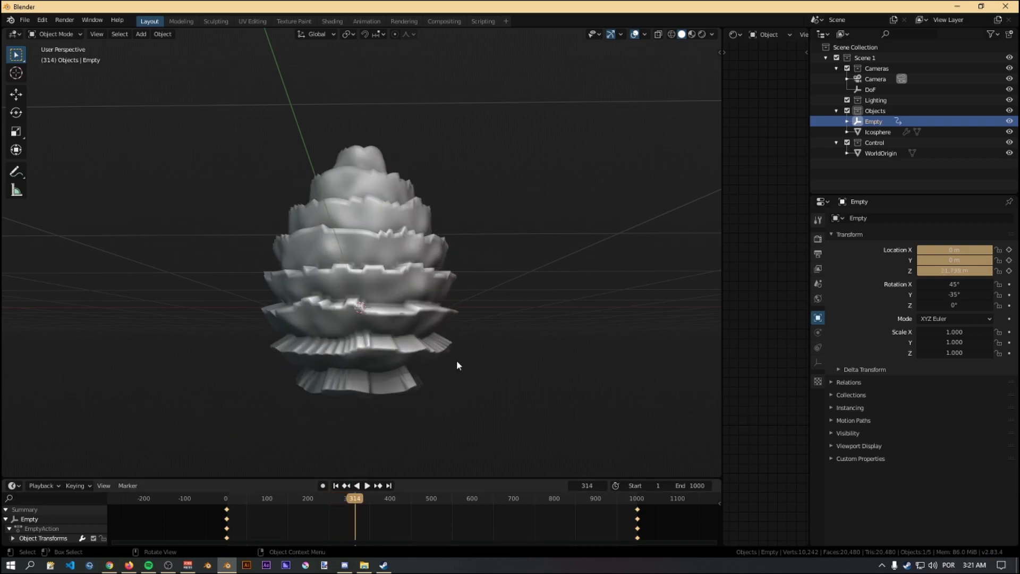
middle_drag(441, 378, 445, 364)
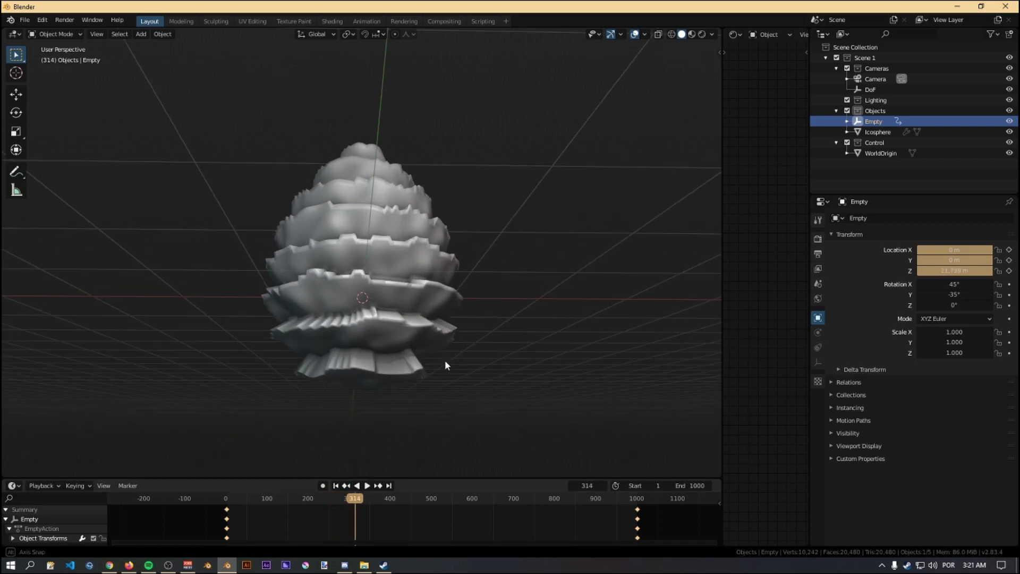
Disable the icosphere's Displace modifier in the viewport and enter Weight Paint mode from the bottom view
click(458, 301)
click(931, 234)
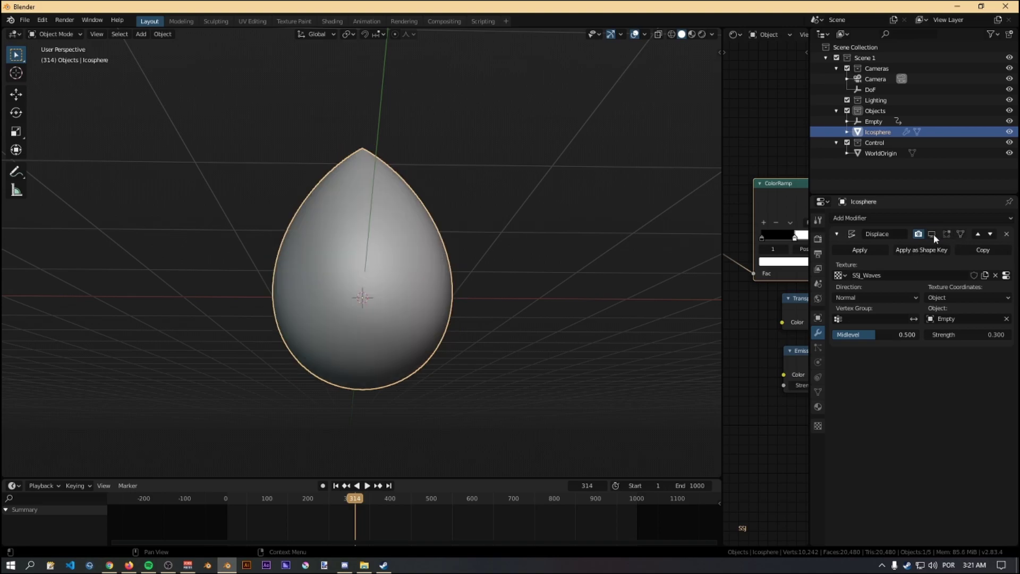
mouse_move(479, 331)
middle_down()
mouse_move(481, 302)
mouse_move(483, 317)
middle_up()
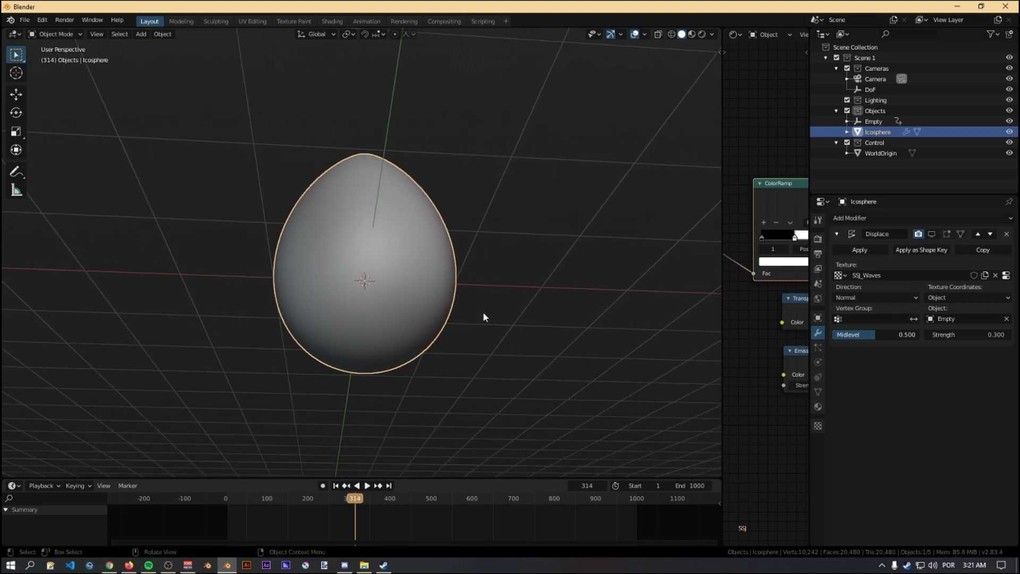
key(ctrl+KP_1)
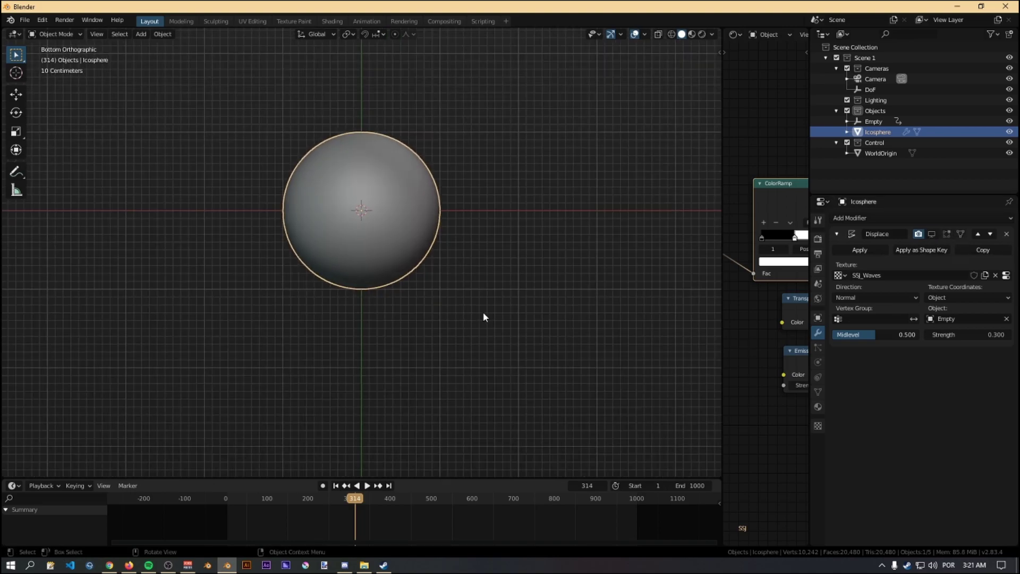
click(72, 34)
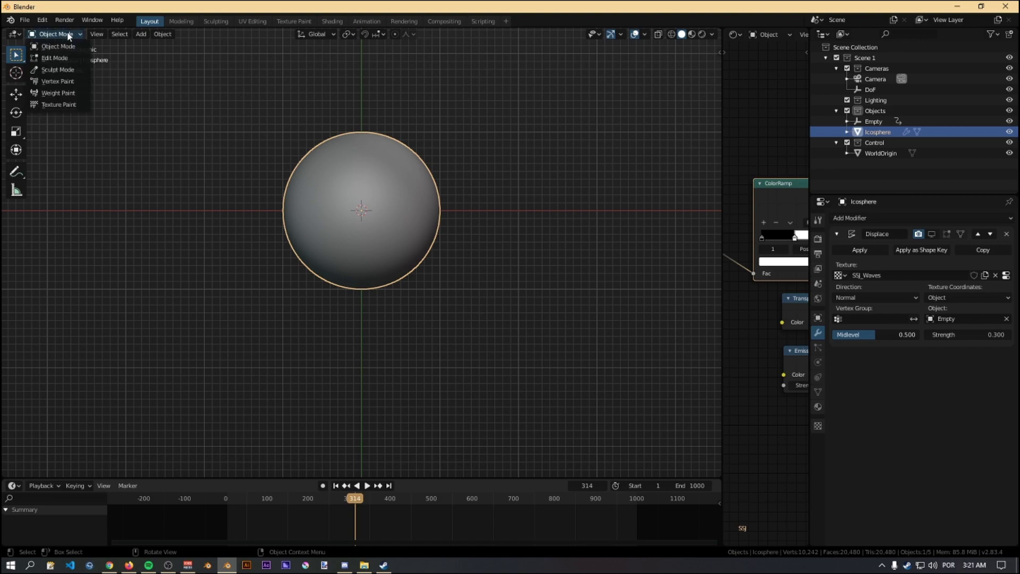
click(78, 94)
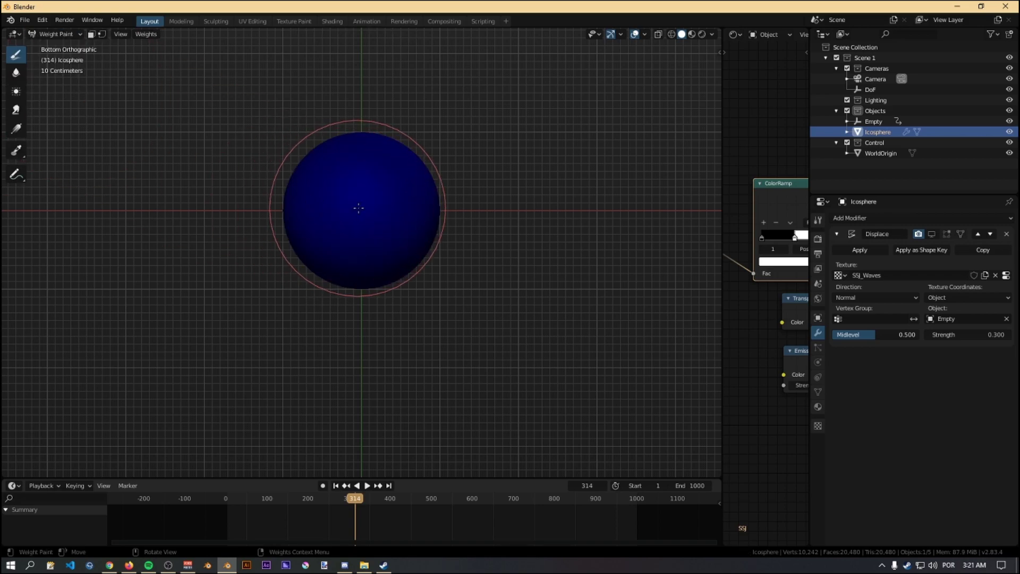
Shrink the brush to just under the icosphere's outline and paint full weight over its underside, fading toward the edge
scroll(361, 210, down, 2)
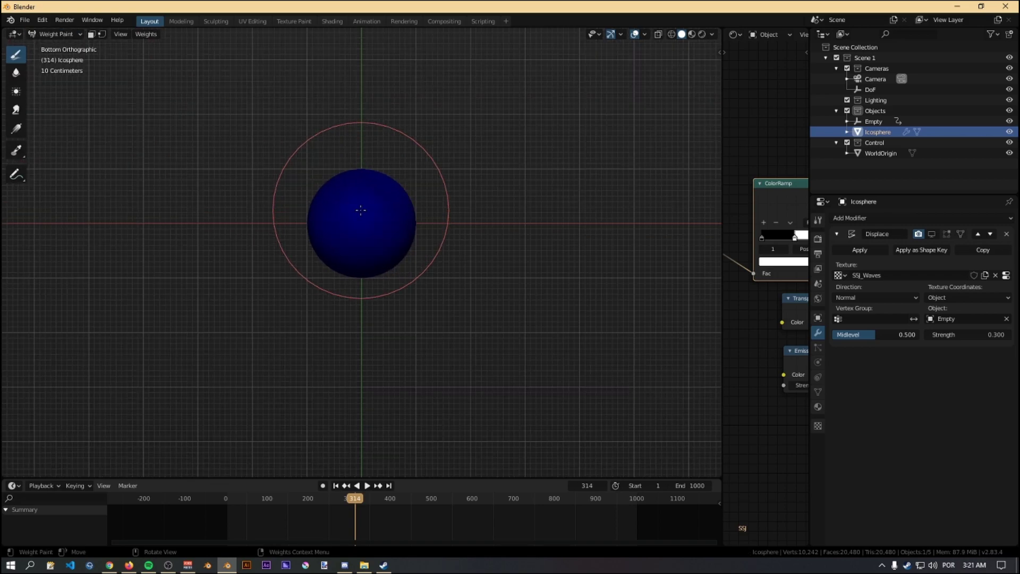
scroll(360, 209, up, 3)
scroll(361, 209, down, 1)
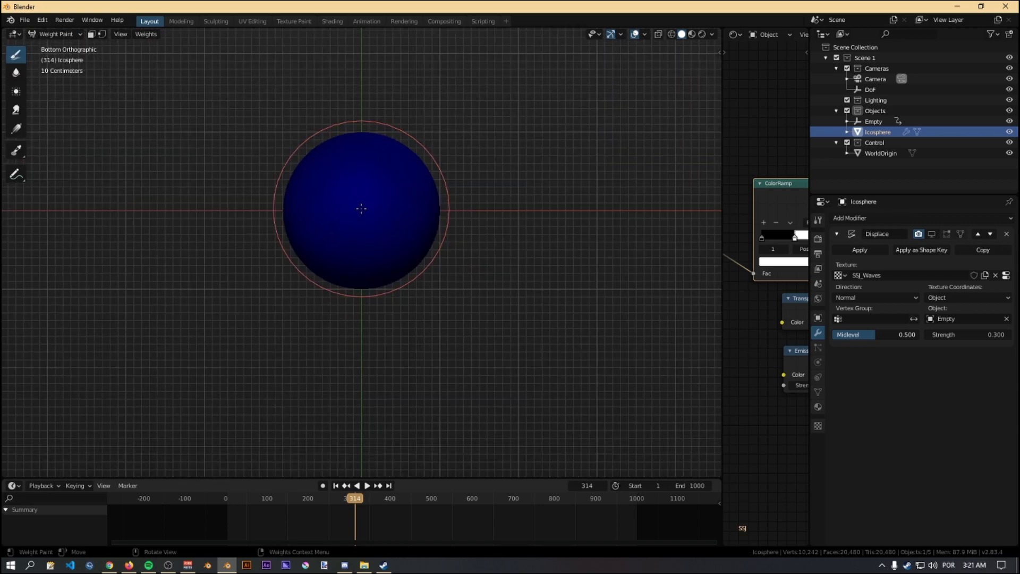
key(f)
click(360, 212)
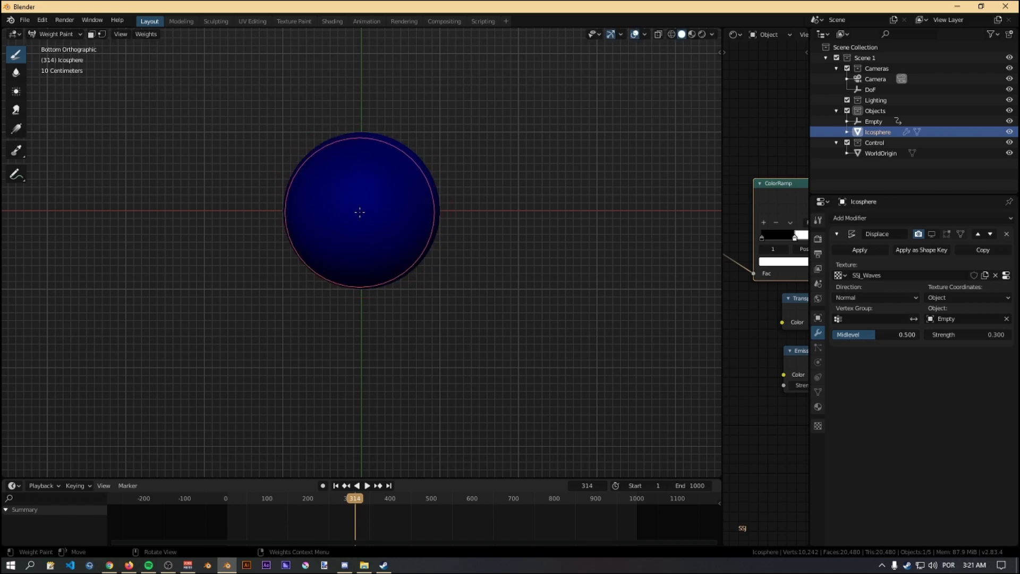
mouse_move(362, 210)
mouse_down()
mouse_move(354, 202)
mouse_move(372, 221)
mouse_move(374, 199)
mouse_move(341, 197)
mouse_move(342, 233)
mouse_move(382, 216)
mouse_up()
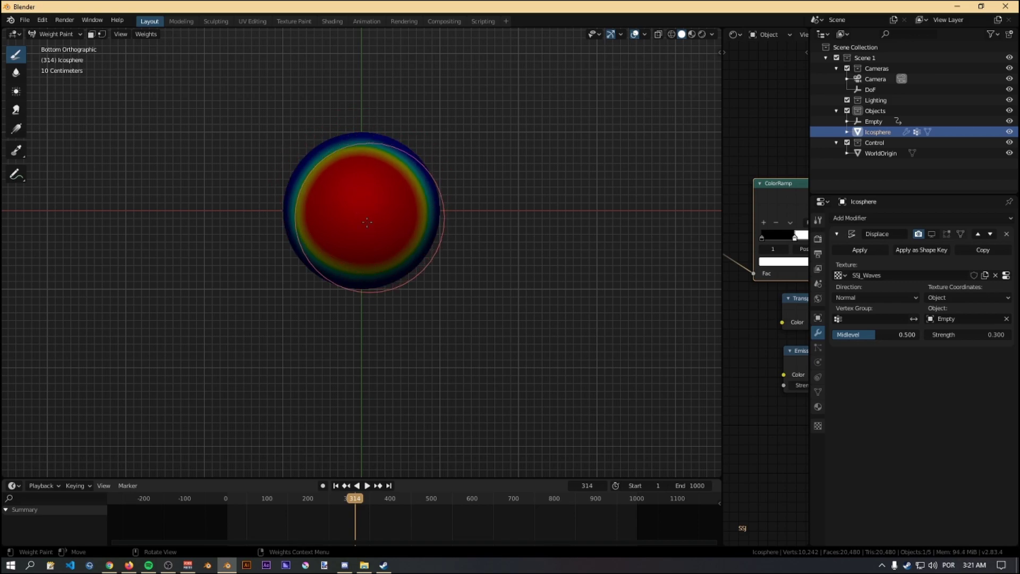
mouse_move(528, 210)
middle_down()
mouse_move(520, 325)
mouse_move(513, 317)
mouse_move(522, 319)
middle_up()
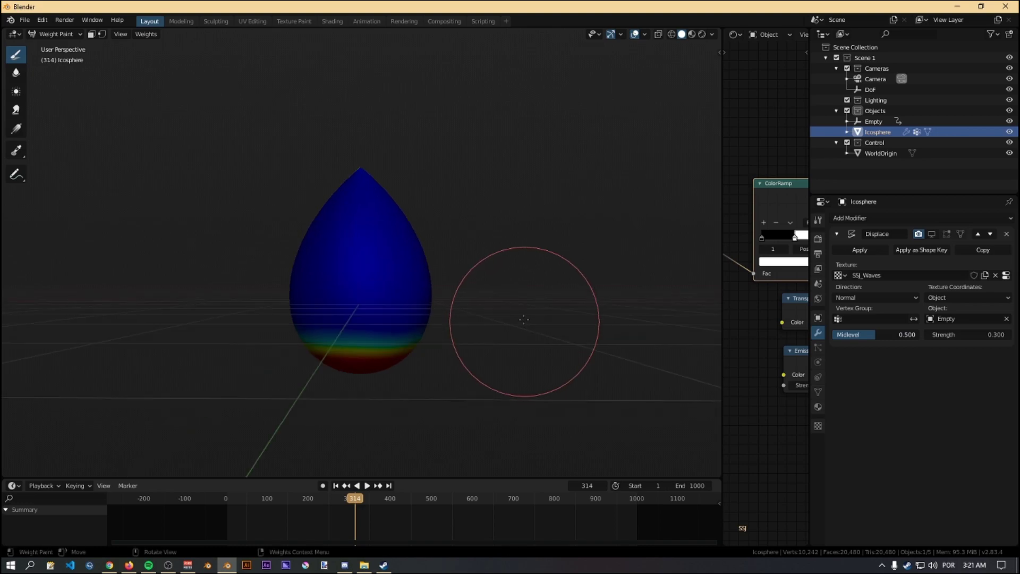
Return to Object Mode, assign the inverted vertex group "Group" to the Displace modifier and re-enable its viewport display
key(Tab)
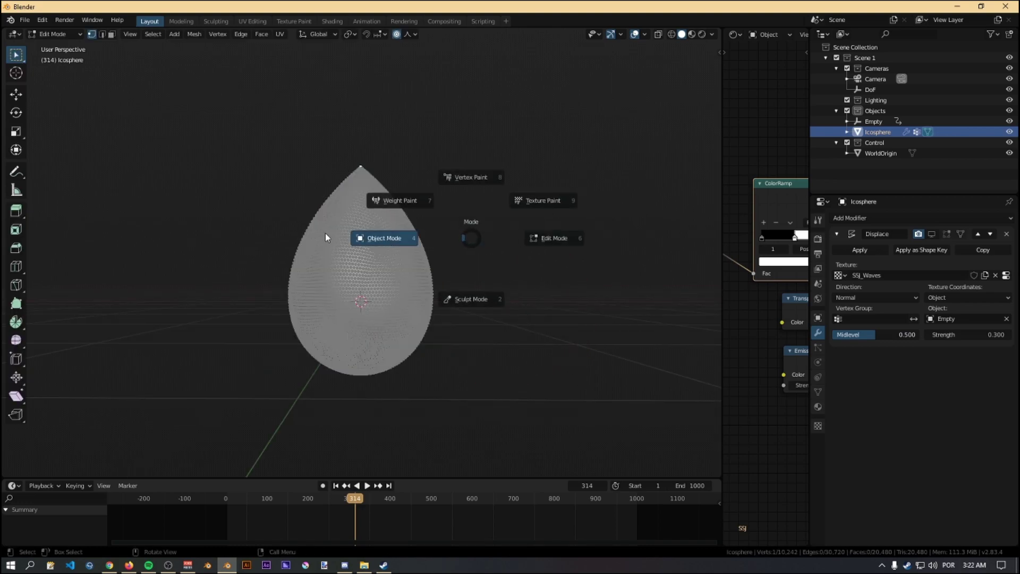
click(325, 235)
middle_drag(326, 235, 463, 293)
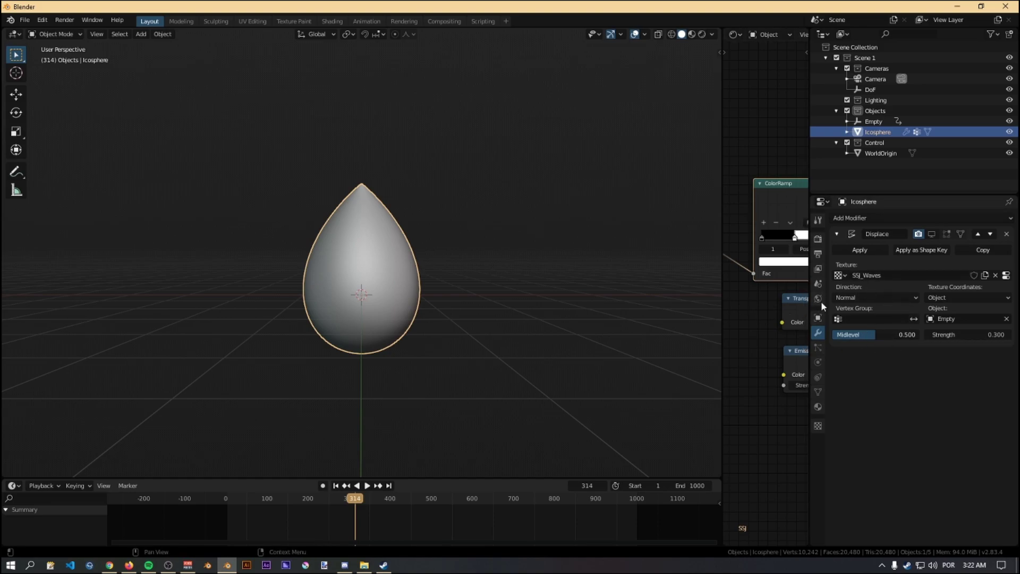
click(878, 319)
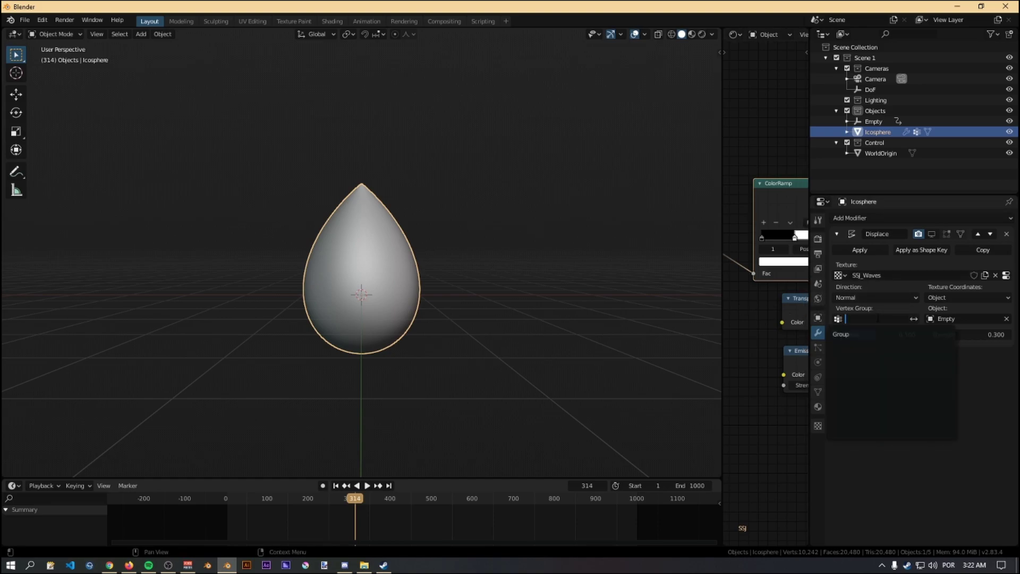
click(863, 335)
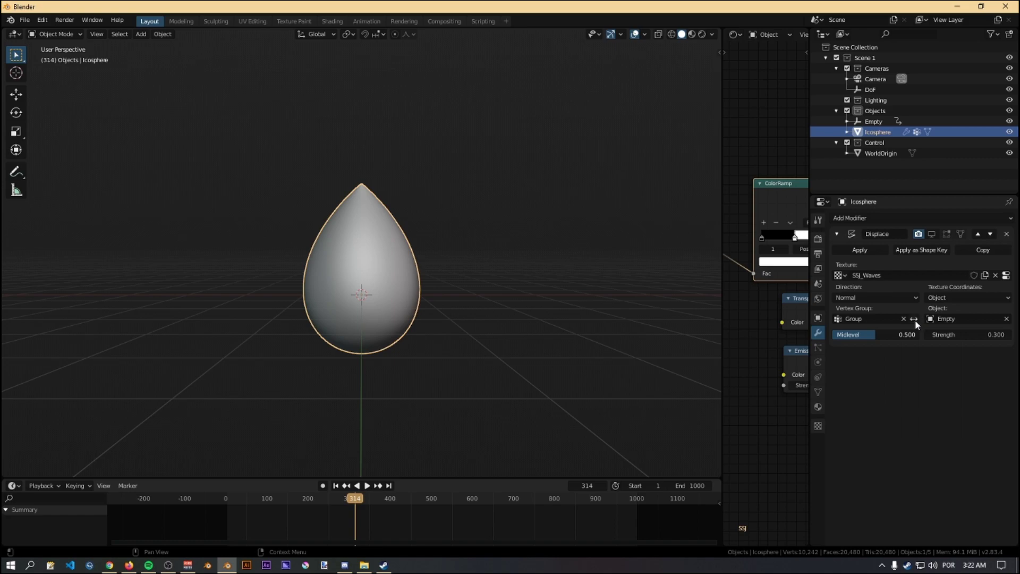
click(932, 234)
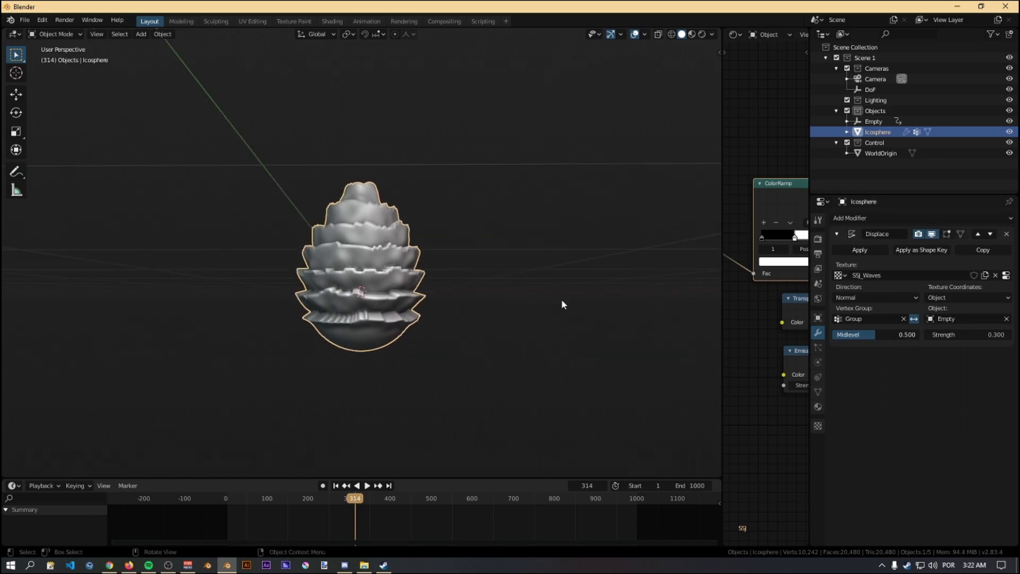
Play the animation and orbit around the deselected icosphere to examine how the displacement behaves near its base
click(368, 486)
middle_drag(510, 323, 678, 298)
click(517, 336)
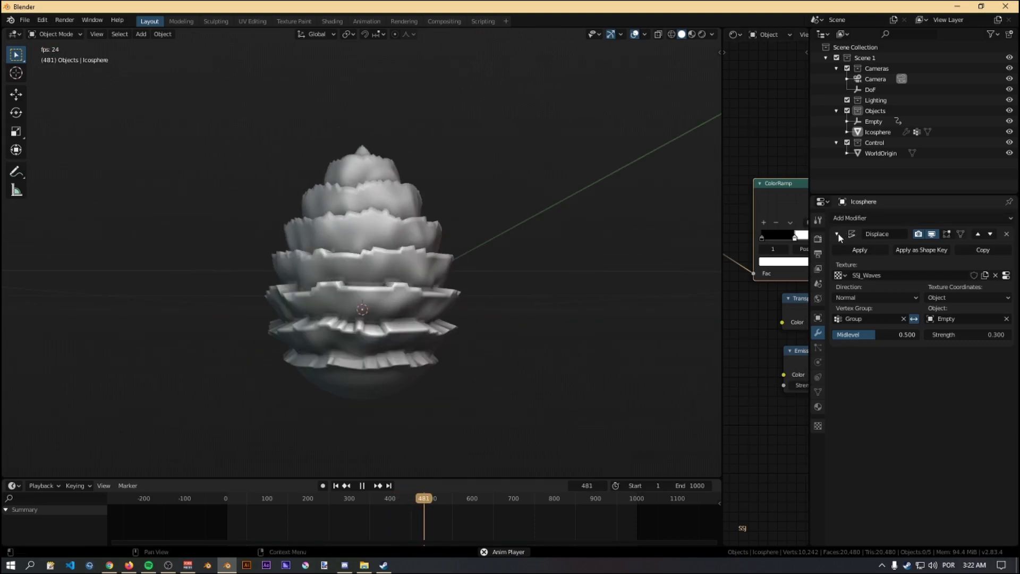
Add a second Displace modifier to the icosphere, using a copy of the SSJ_Waves texture named SSJ_Spikes
click(884, 216)
click(896, 278)
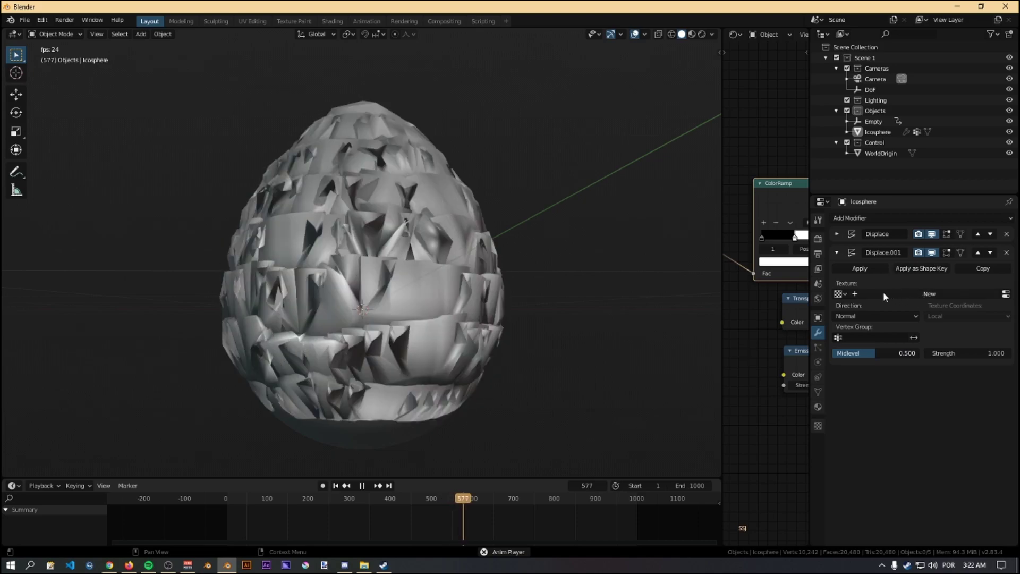
click(883, 292)
double_click(888, 294)
drag(883, 294, 863, 296)
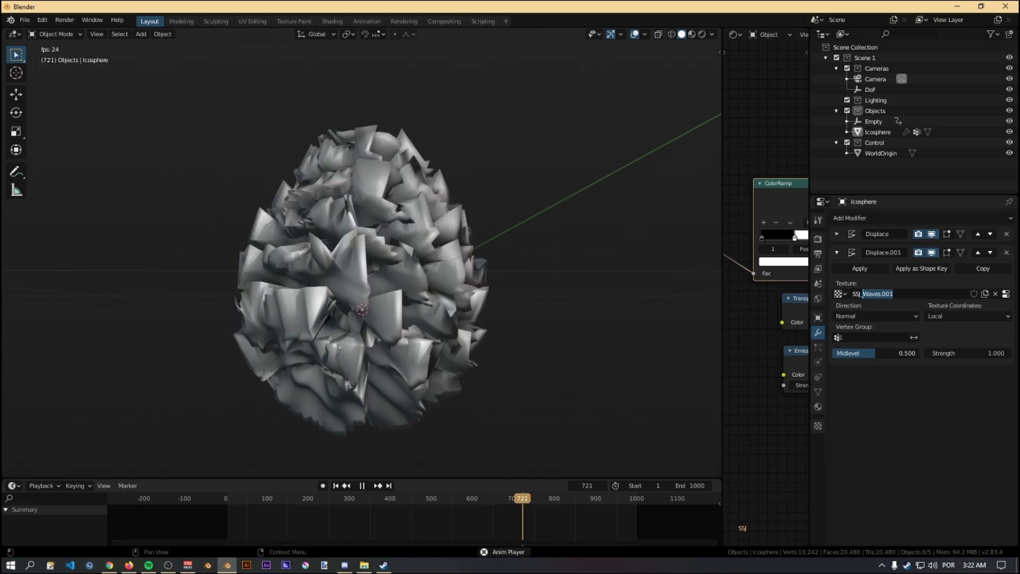
text(Spikes)
key(Return)
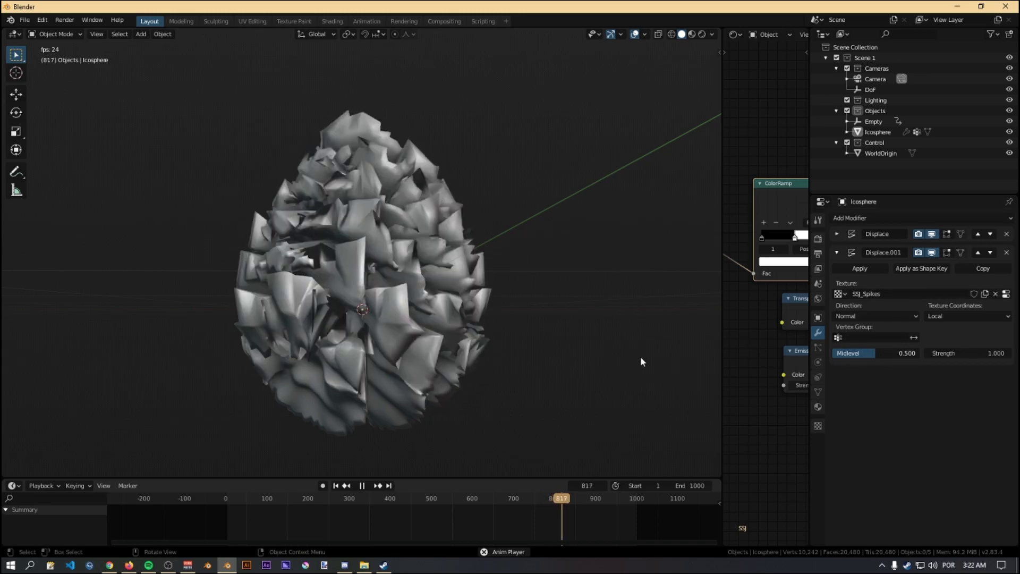
Set the second Displace modifier's texture coordinates to Object using the Empty, with a strength of 0.2
click(965, 315)
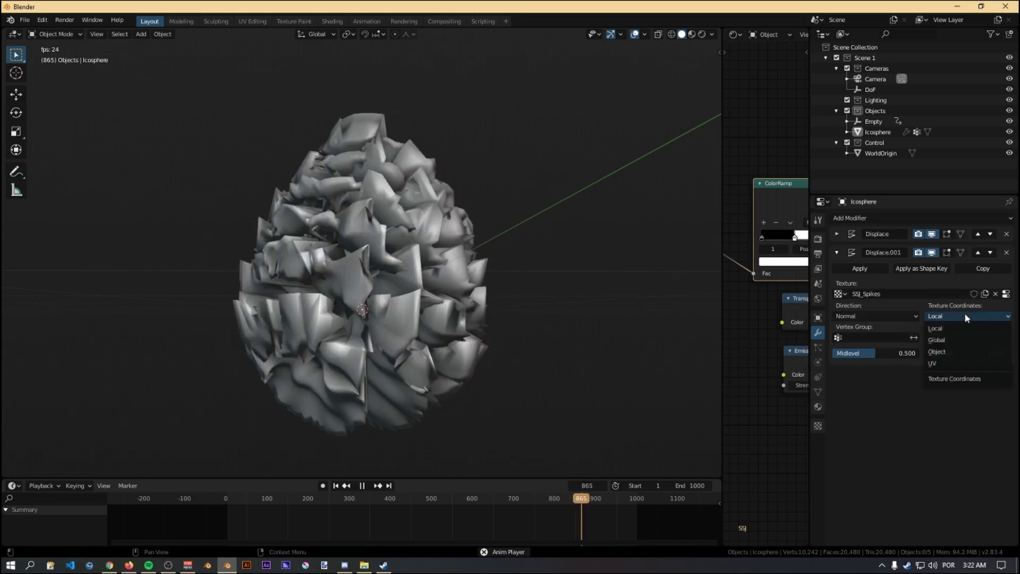
click(959, 352)
click(962, 337)
click(923, 372)
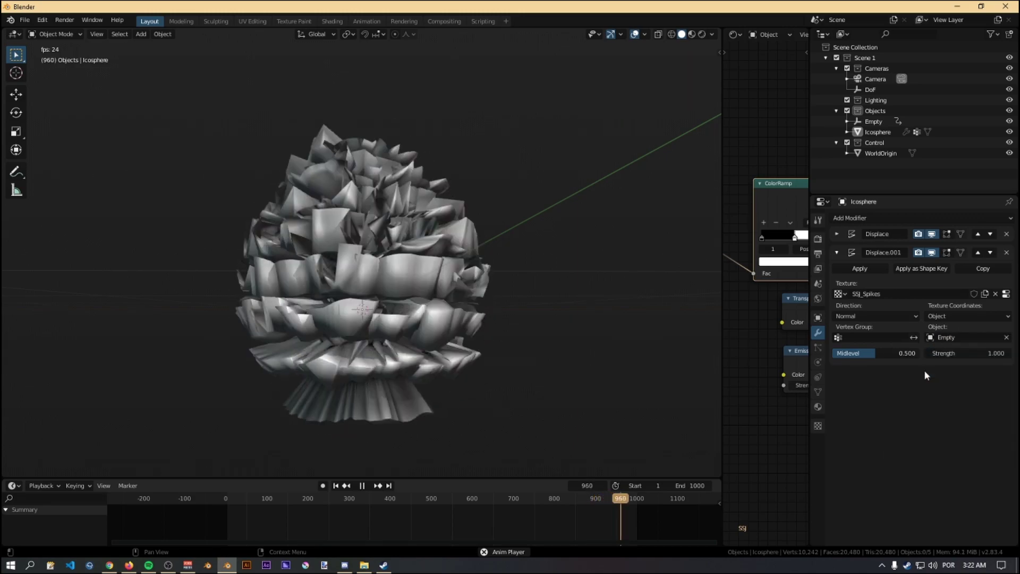
drag(967, 355, 893, 355)
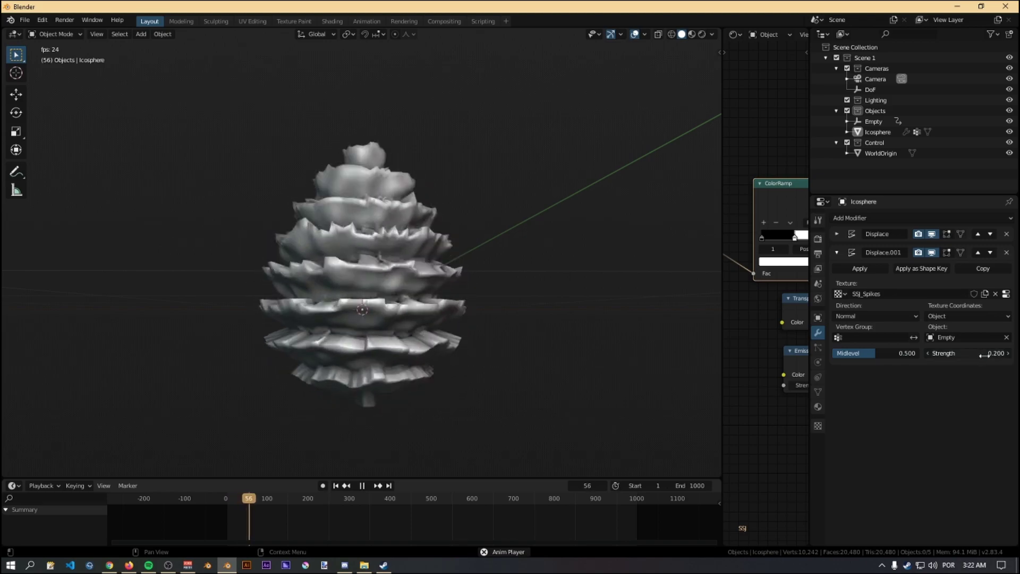
Open the SSJ_Spikes texture of the second Displace modifier and change its type to Voronoi
click(817, 428)
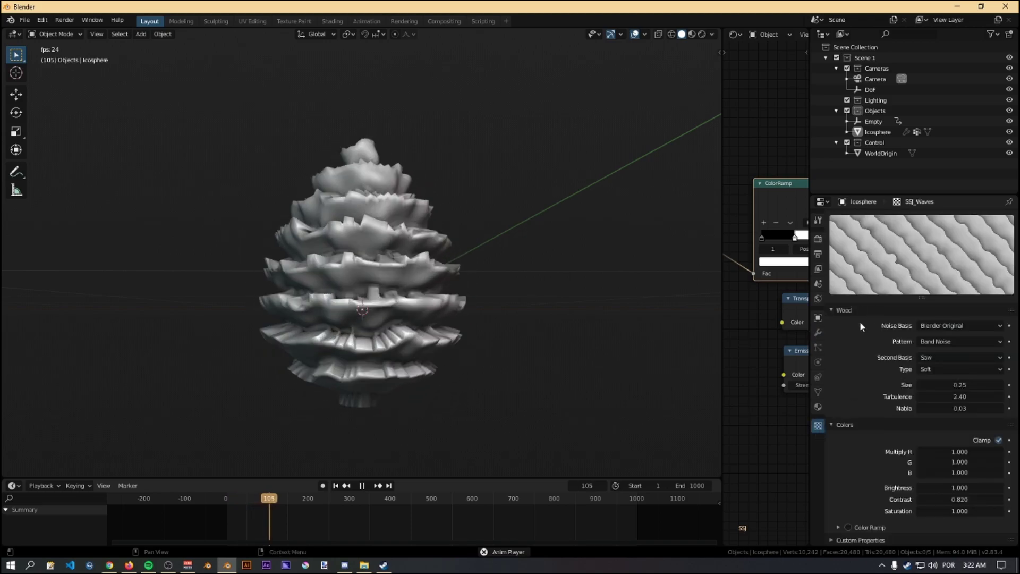
click(886, 219)
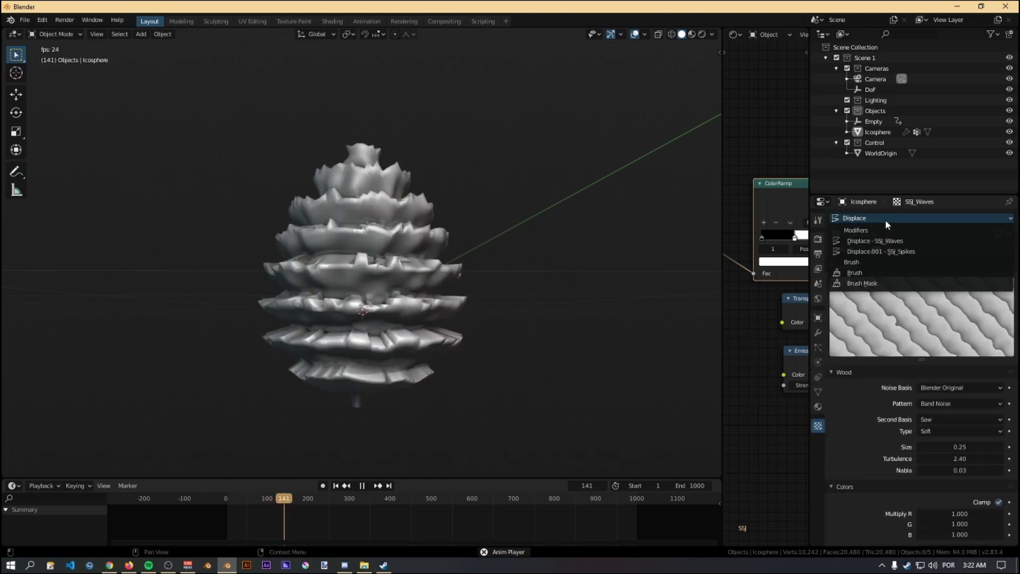
click(890, 256)
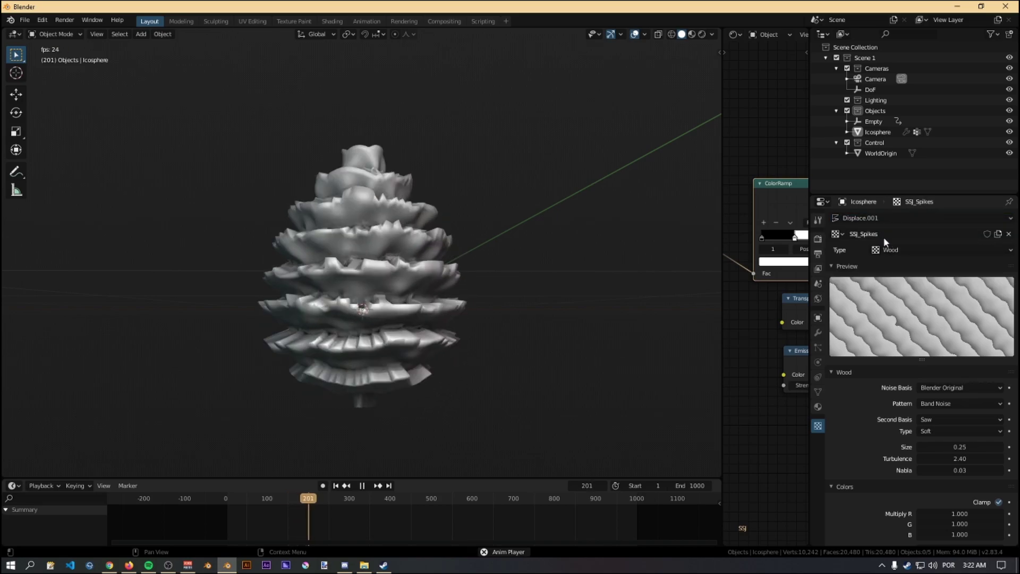
click(895, 250)
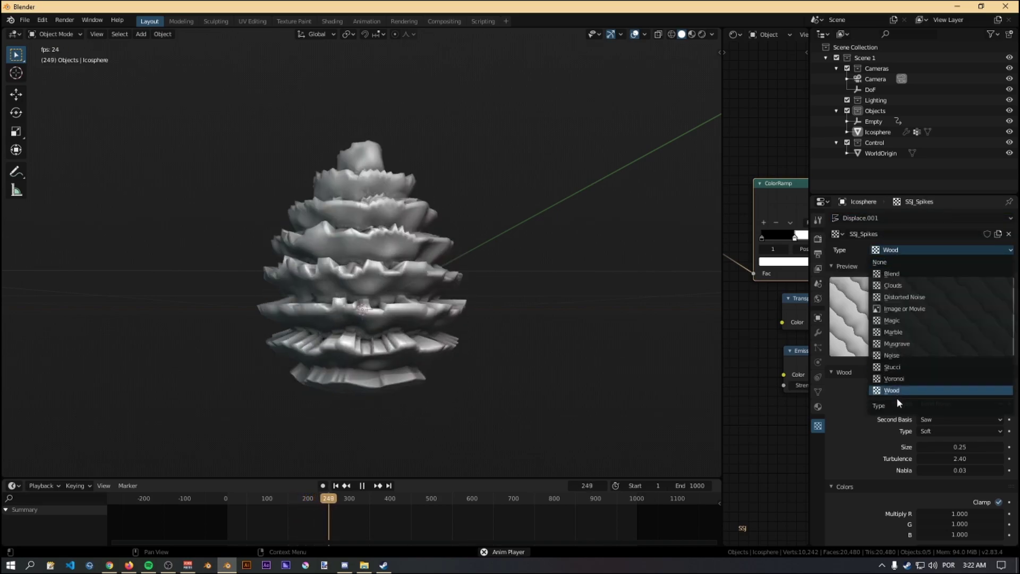
click(894, 378)
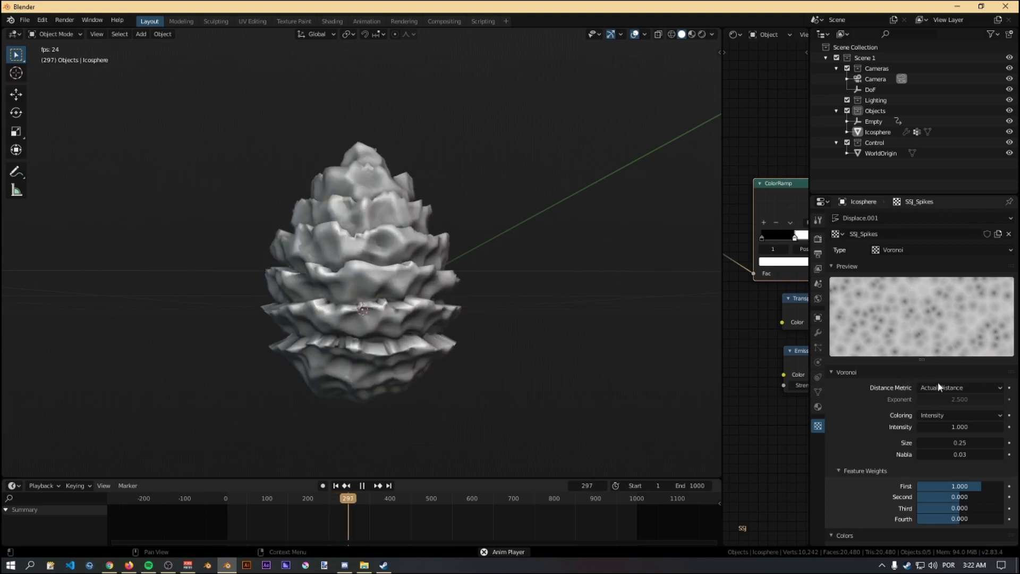
Switch the viewport to Material Preview shading, reselect the icosphere and review the color settings of the SSJ_Spikes texture
mouse_move(557, 356)
middle_down()
mouse_move(560, 281)
mouse_move(556, 342)
mouse_move(578, 323)
mouse_move(524, 353)
mouse_move(528, 380)
middle_up()
click(691, 34)
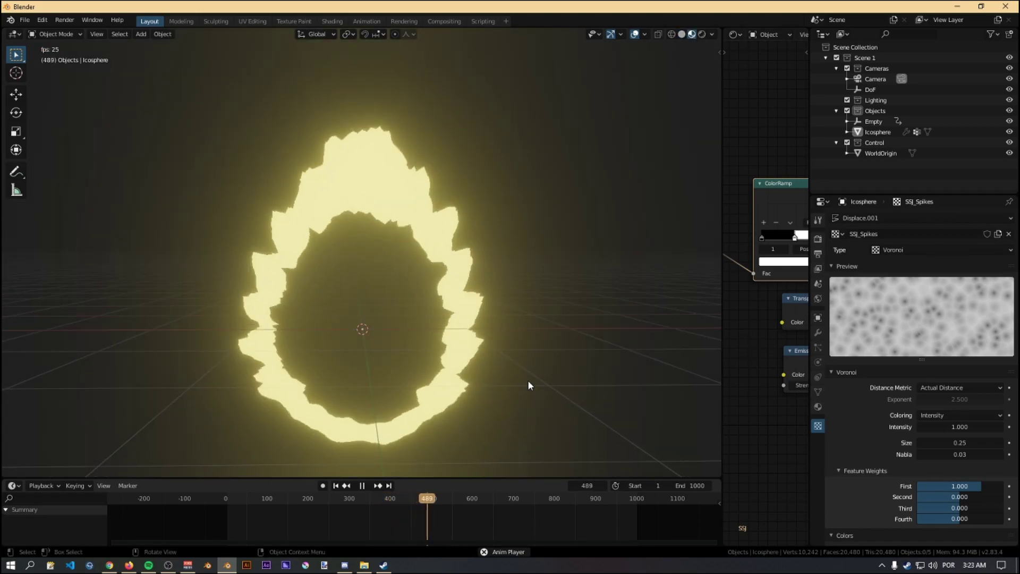
click(448, 308)
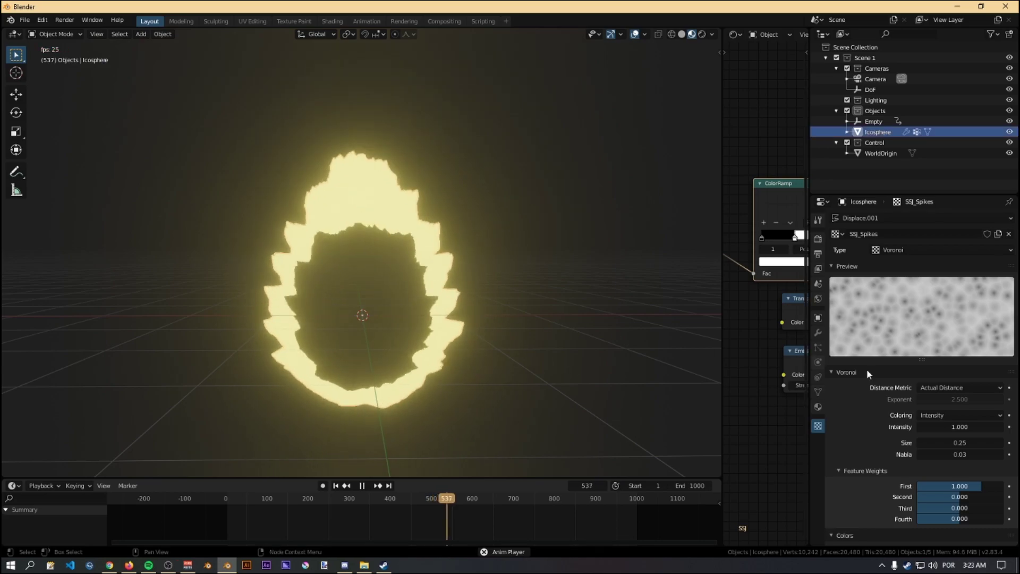
scroll(885, 468, down, 5)
mouse_move(960, 500)
mouse_down()
mouse_move(935, 500)
mouse_move(981, 500)
mouse_move(960, 501)
mouse_up()
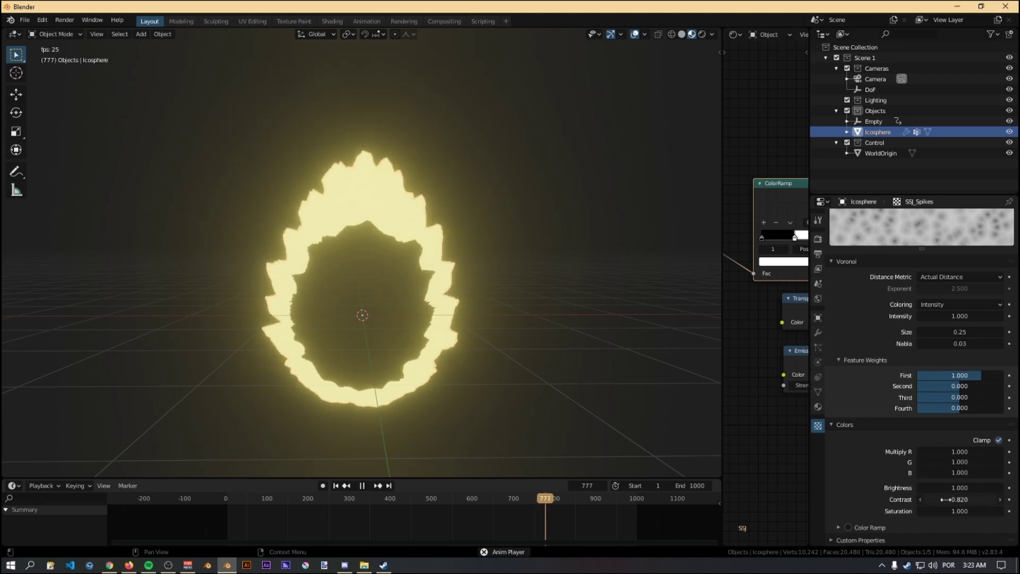
scroll(946, 269, up, 5)
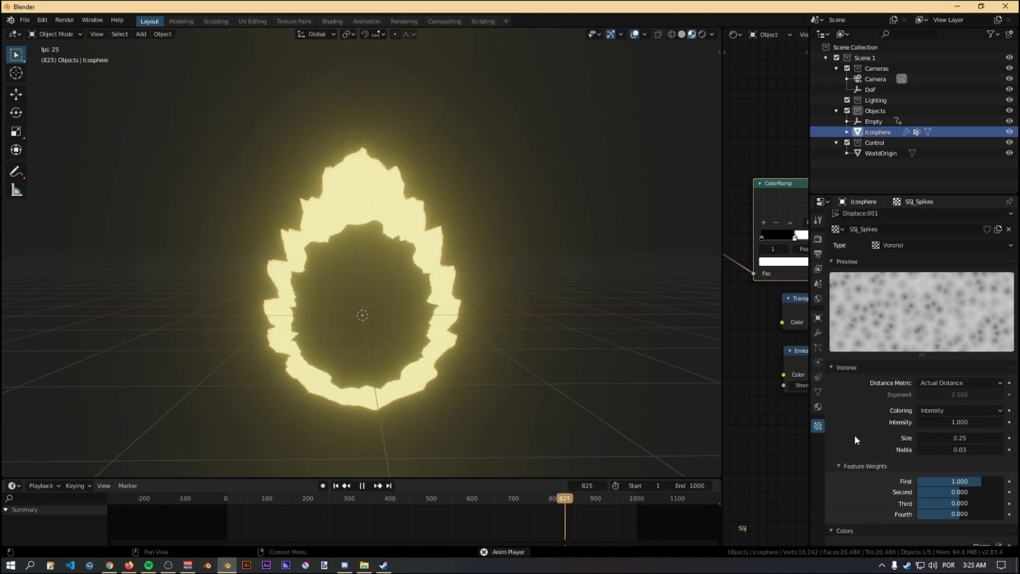
Turn off color clamping on the SSJ_Waves texture of the first Displace modifier and set its contrast to 1.000
click(873, 218)
click(900, 242)
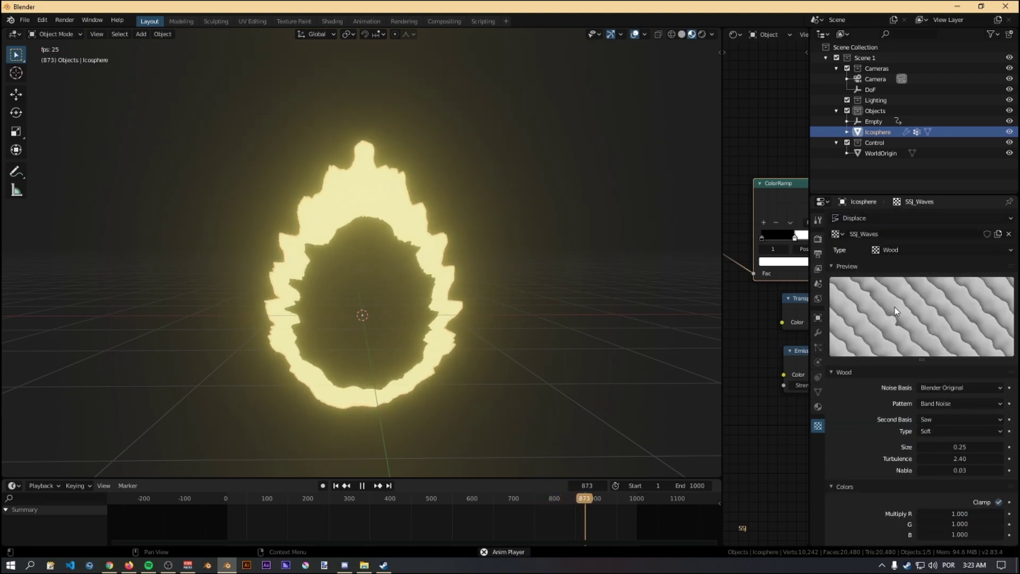
scroll(907, 407, down, 2)
drag(960, 500, 983, 499)
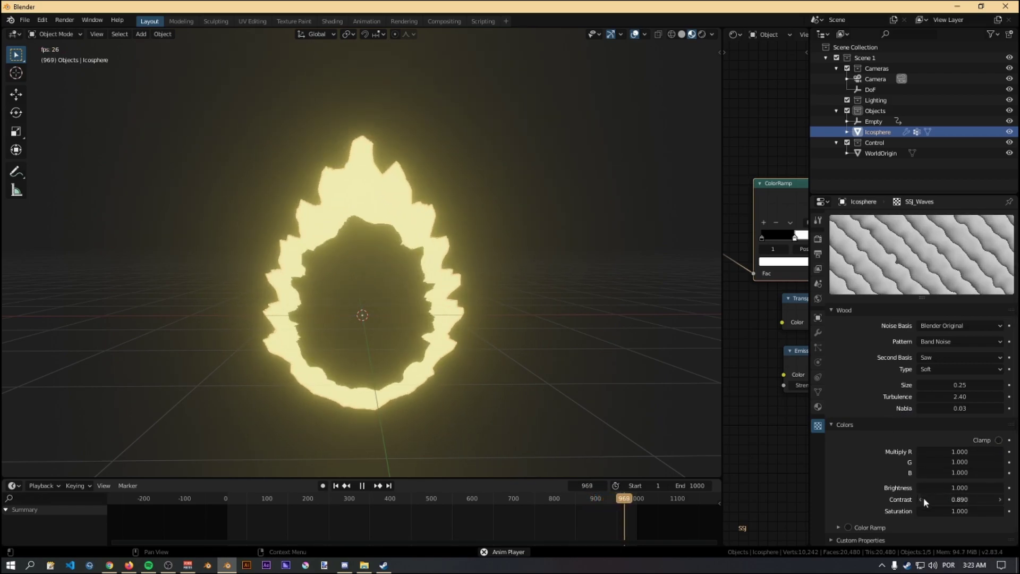
drag(960, 499, 999, 500)
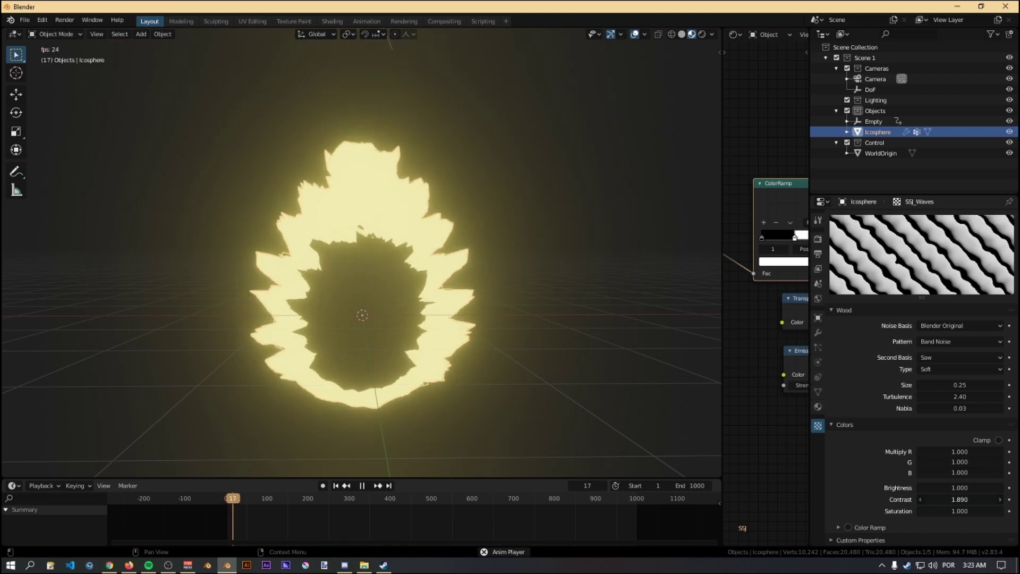
key(ctrl+z)
key(ctrl+z)
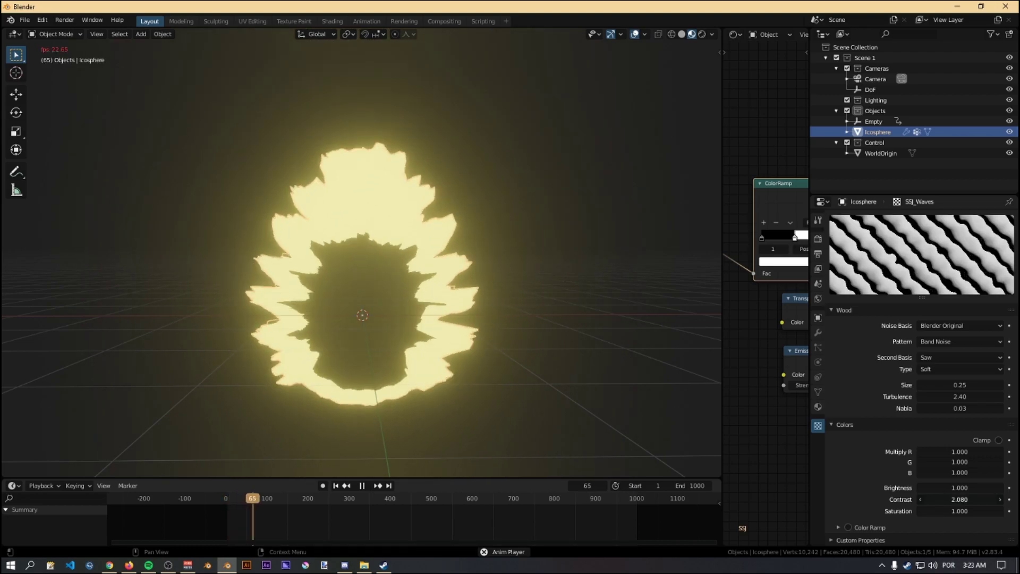
drag(960, 500, 933, 500)
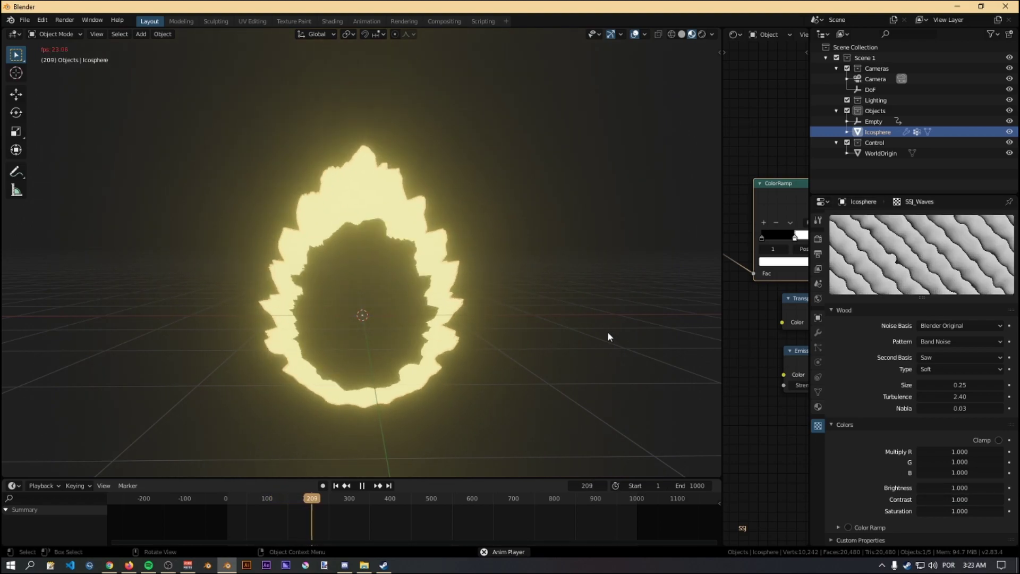
click(565, 343)
scroll(562, 368, up, 2)
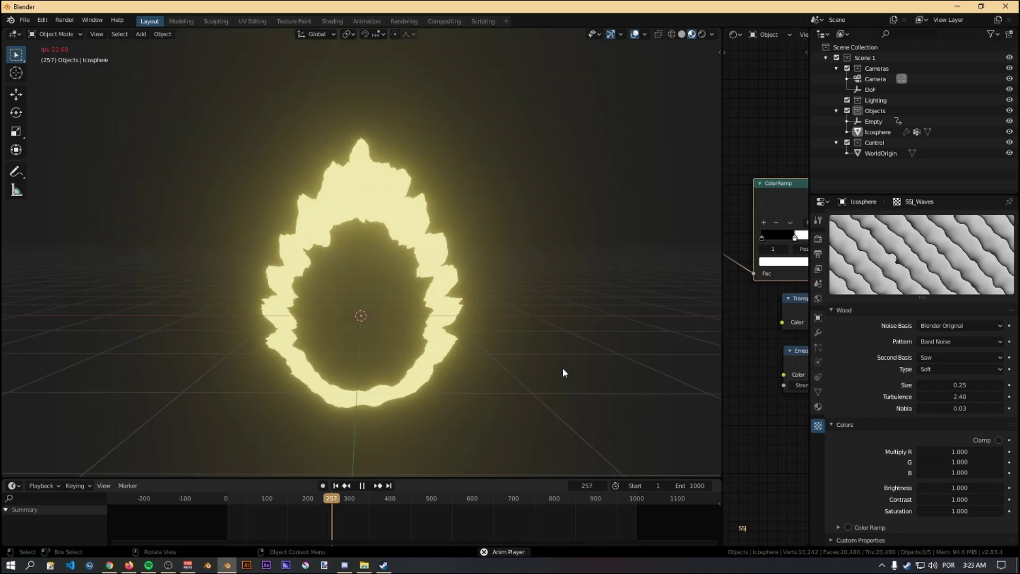
Reselect the icosphere, show its modifiers again and widen the shader editor to display the whole SSJ node setup
click(431, 276)
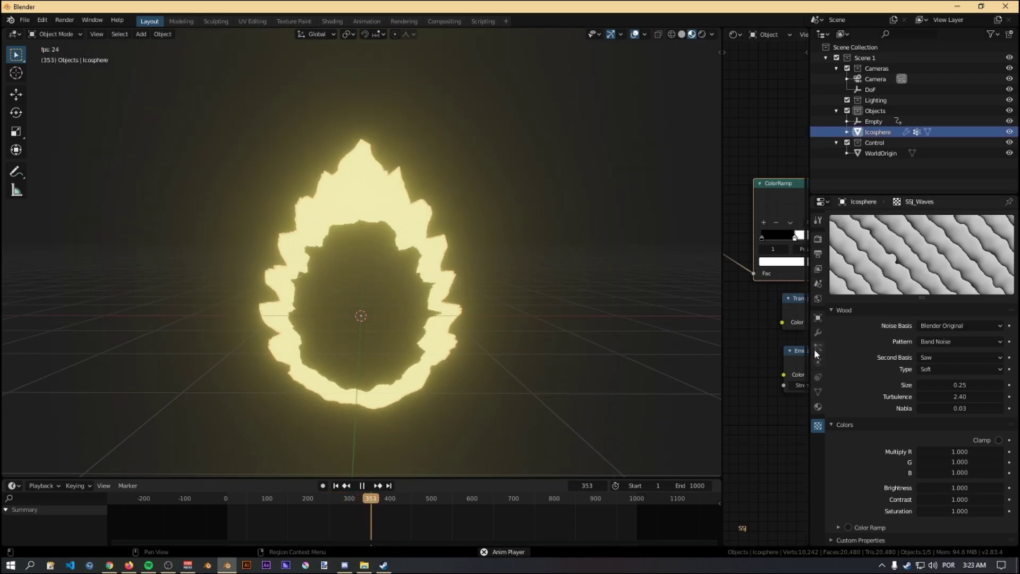
click(817, 332)
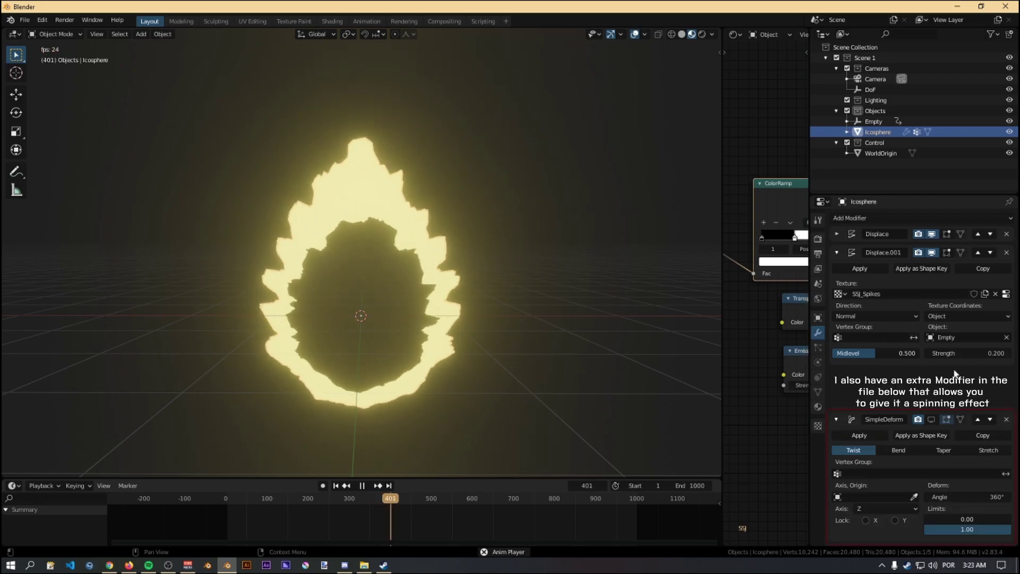
scroll(534, 332, down, 2)
drag(721, 238, 435, 238)
scroll(269, 325, up, 5)
middle_drag(269, 324, 315, 309)
scroll(532, 356, down, 2)
scroll(635, 377, down, 3)
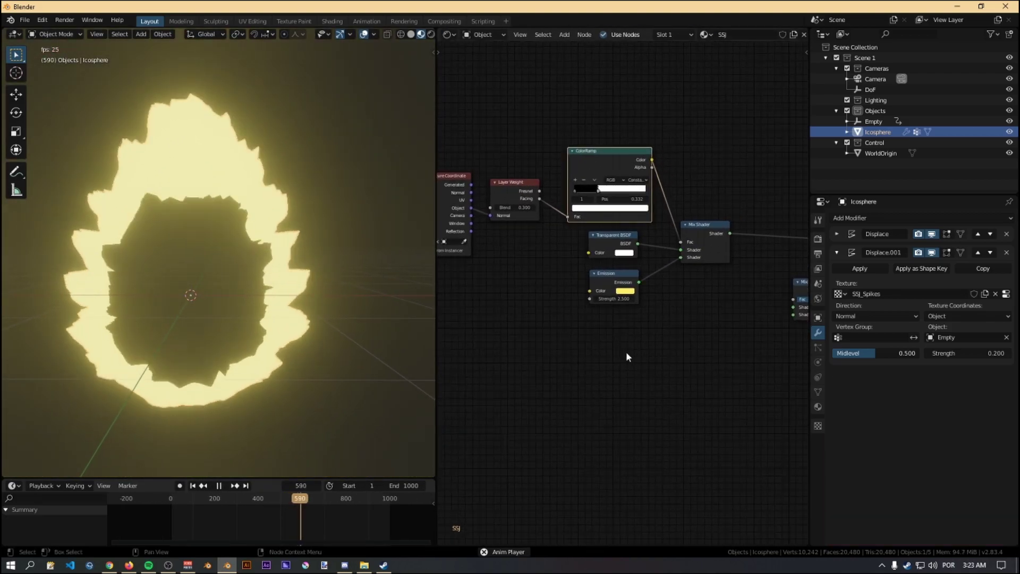
Duplicate the Layer Weight, ColorRamp, Transparent BSDF, Emission and Mix Shader nodes and place the copies below the originals
drag(519, 119, 680, 296)
scroll(675, 309, up, 1)
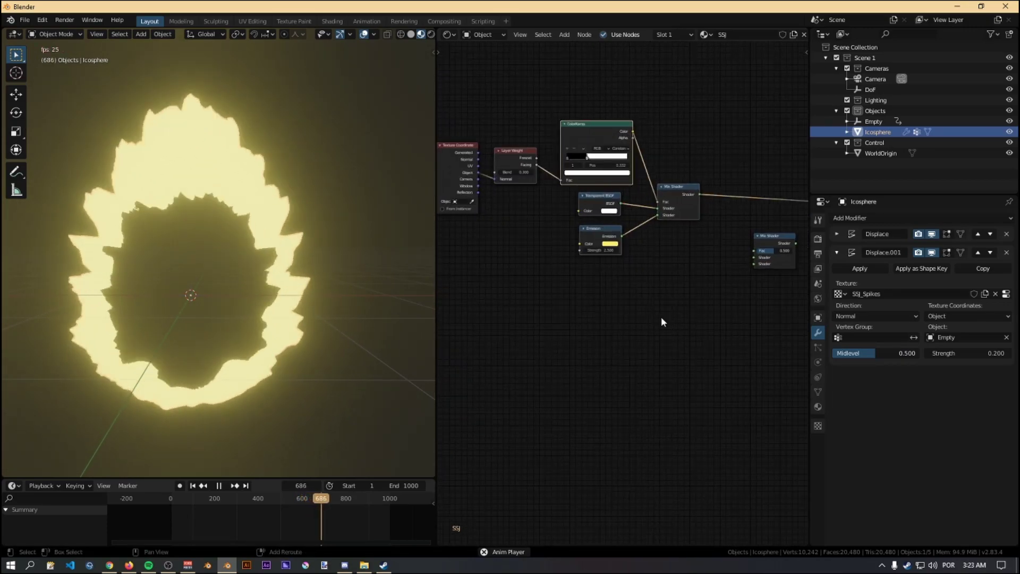
key(shift+d)
click(662, 477)
scroll(726, 368, up, 3)
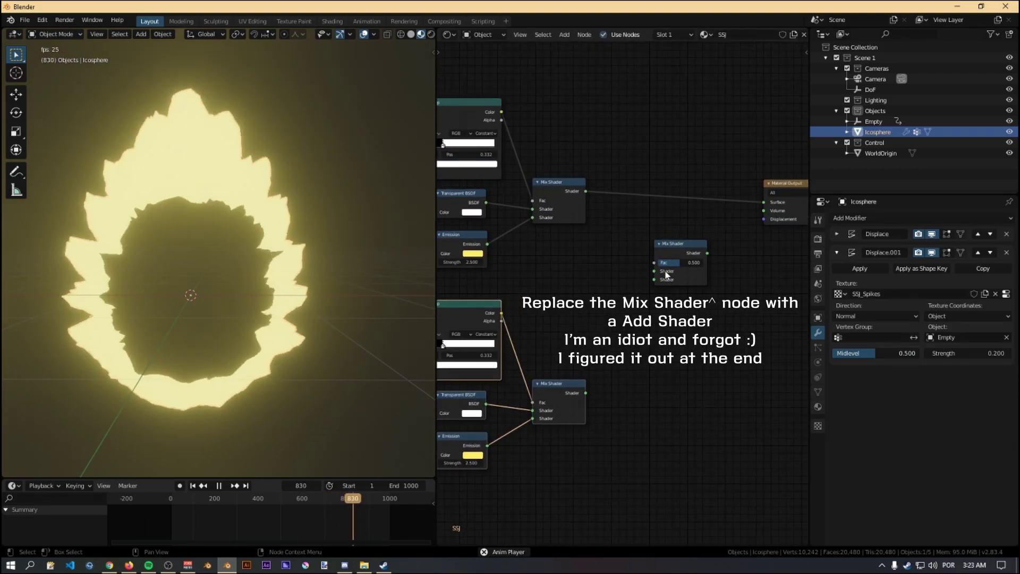
Combine the original and duplicated Mix Shaders through the spare Mix Shader and connect it to the Material Output's surface
drag(586, 392, 658, 286)
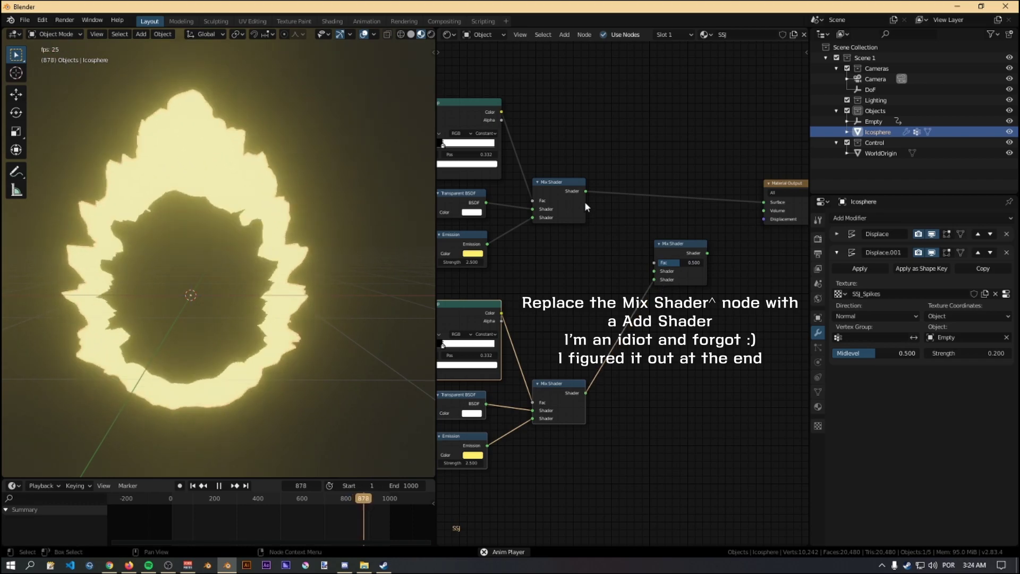
drag(586, 192, 653, 273)
drag(708, 253, 764, 203)
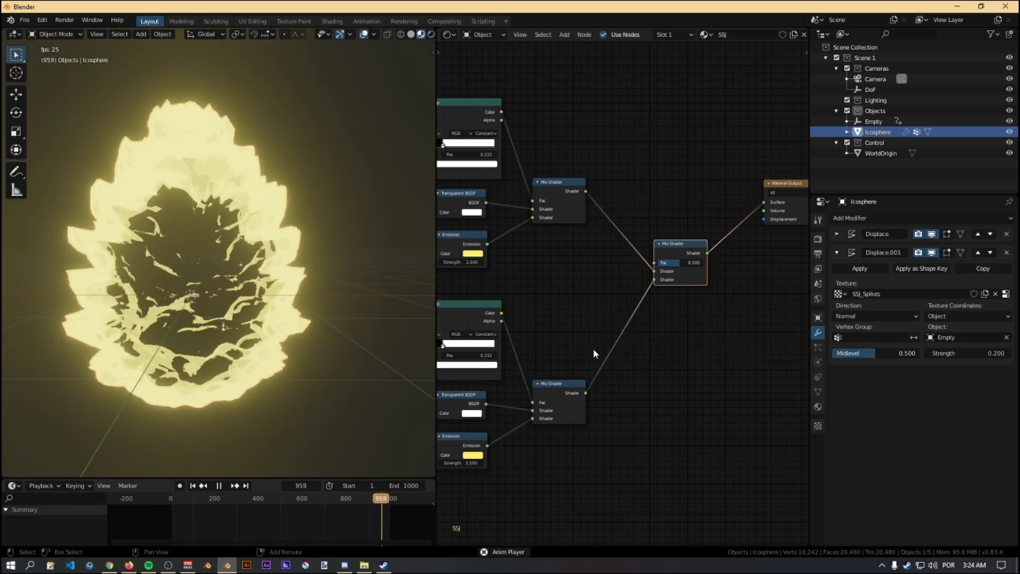
Connect the duplicated Mix Shader directly to the Material Output to preview the second layer on its own
middle_drag(593, 348, 720, 285)
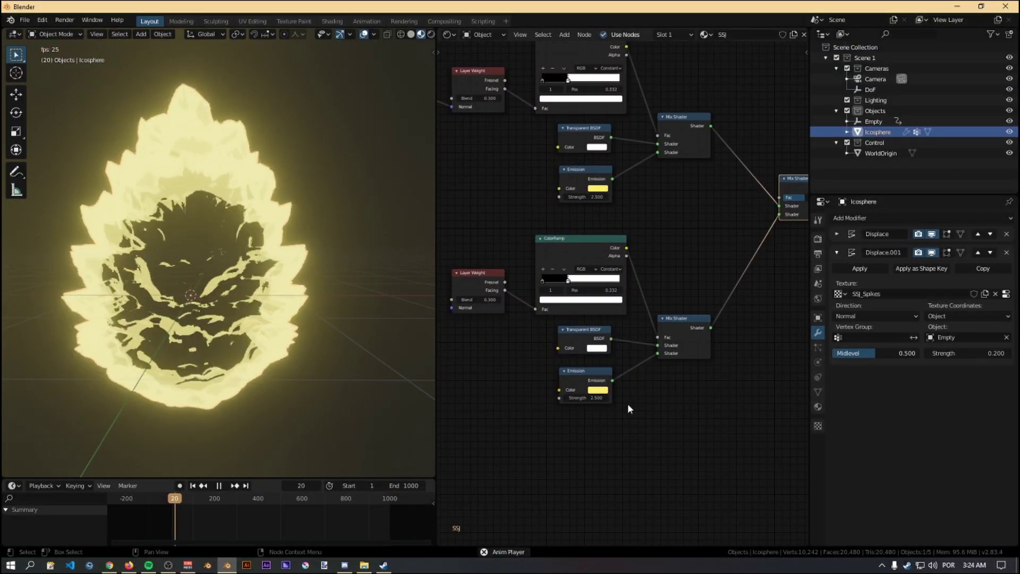
middle_drag(632, 403, 665, 387)
middle_drag(753, 308, 568, 350)
drag(569, 355, 638, 242)
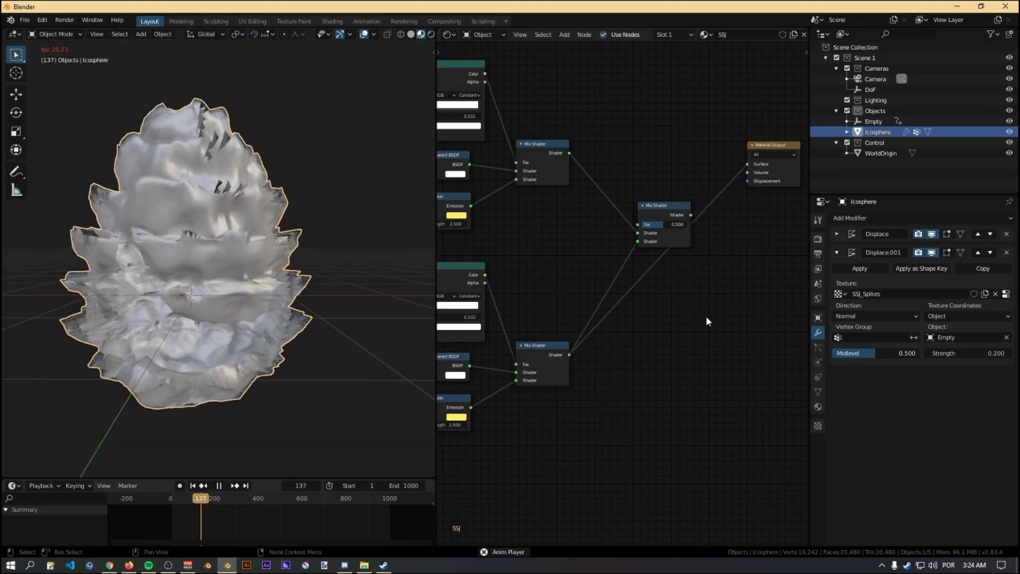
middle_drag(632, 375, 637, 371)
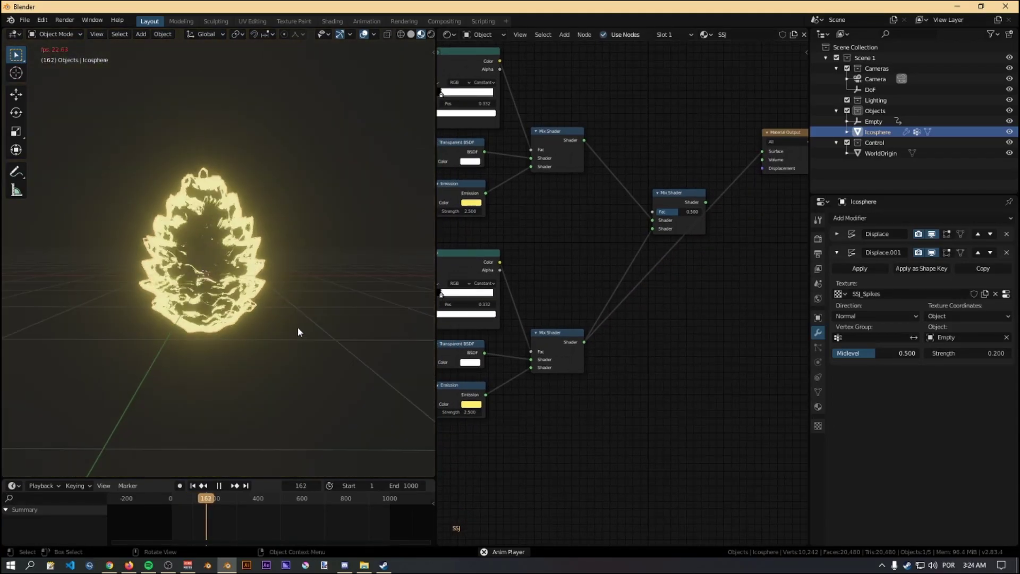
Move the white stop of the duplicated ColorRamp to about position 0.368
middle_drag(517, 411, 648, 351)
scroll(647, 350, up, 1)
mouse_move(589, 290)
mouse_down()
mouse_move(606, 289)
mouse_move(568, 289)
mouse_move(583, 287)
mouse_up()
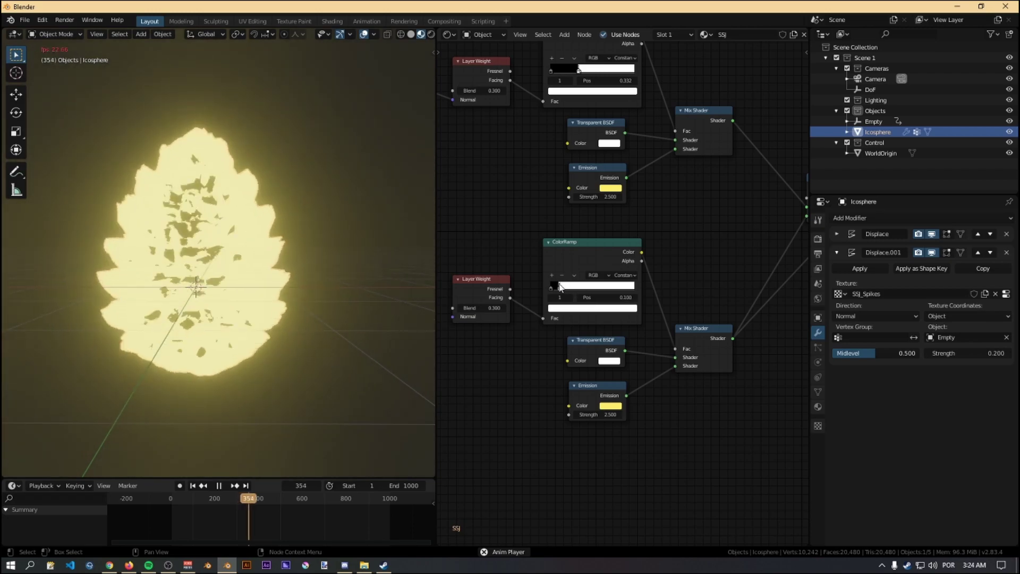
Reconnect the Mix Shader that combines both layers to the Material Output's surface
middle_drag(722, 363, 543, 407)
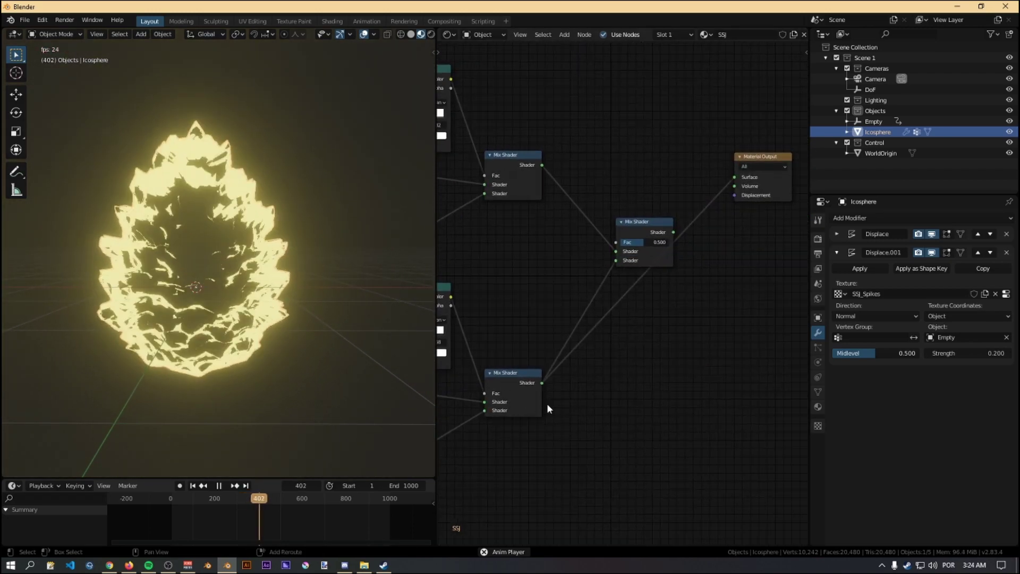
scroll(568, 335, down, 2)
middle_drag(597, 305, 565, 264)
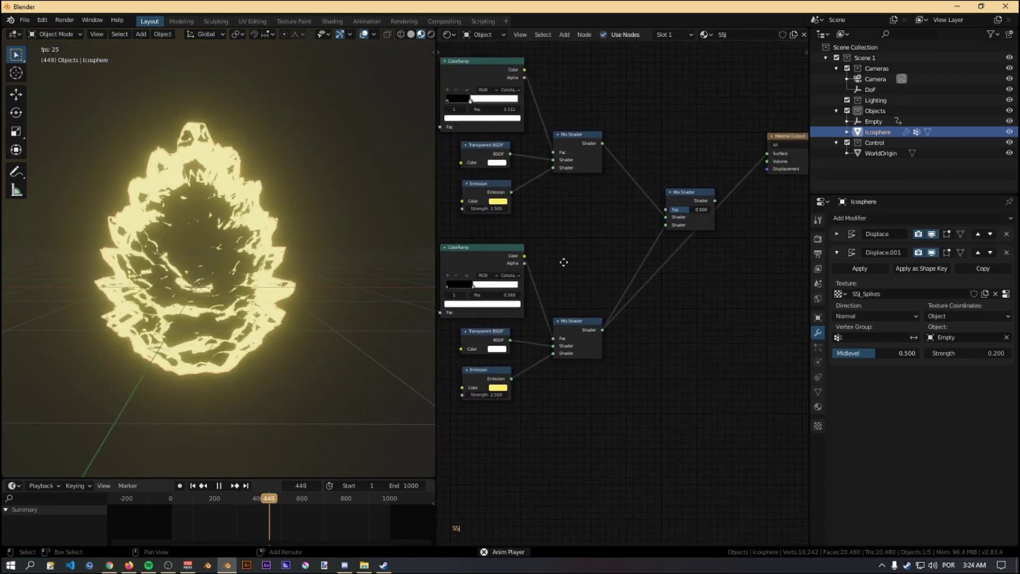
drag(760, 148, 761, 151)
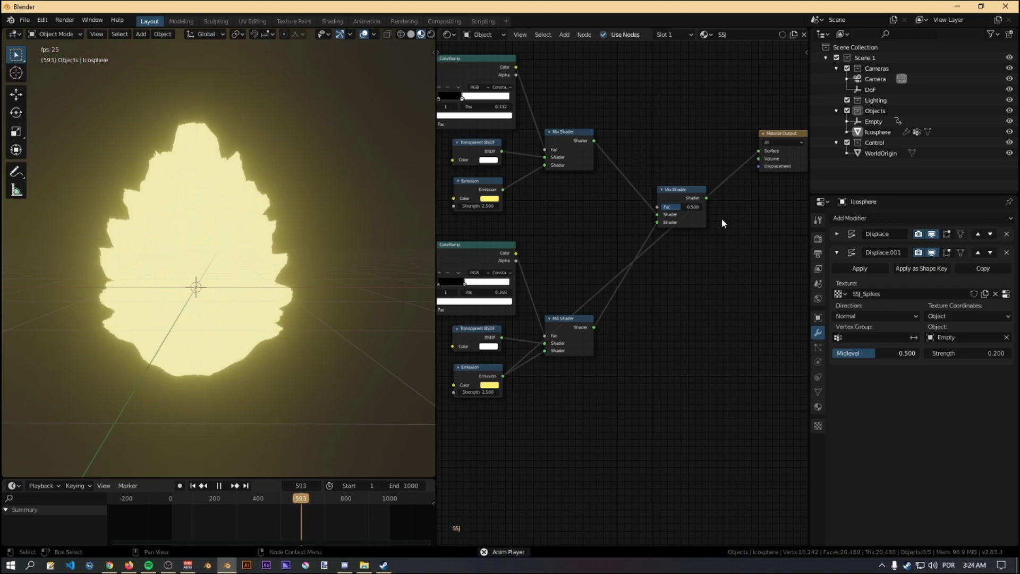
drag(706, 198, 761, 151)
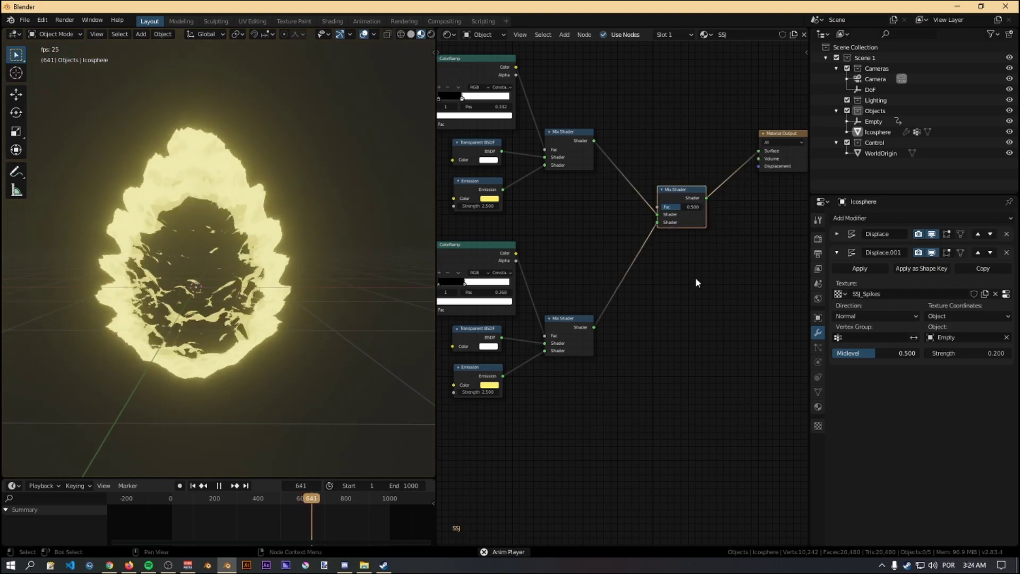
Move the white stop of the duplicated ColorRamp to about position 0.527
scroll(667, 344, up, 3)
mouse_move(661, 387)
middle_down()
mouse_move(664, 335)
mouse_move(670, 377)
middle_up()
drag(605, 256, 600, 256)
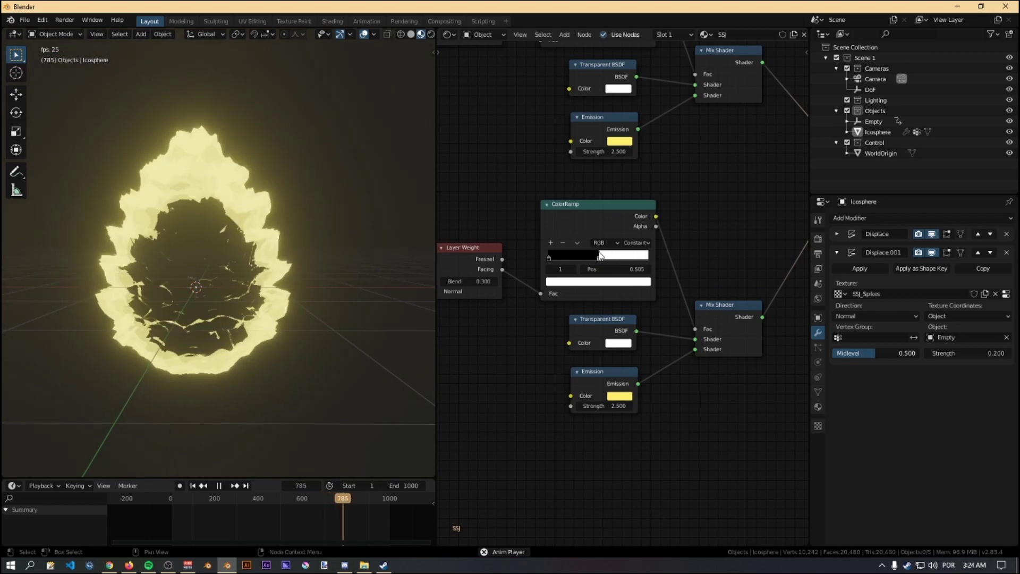
drag(613, 407, 659, 407)
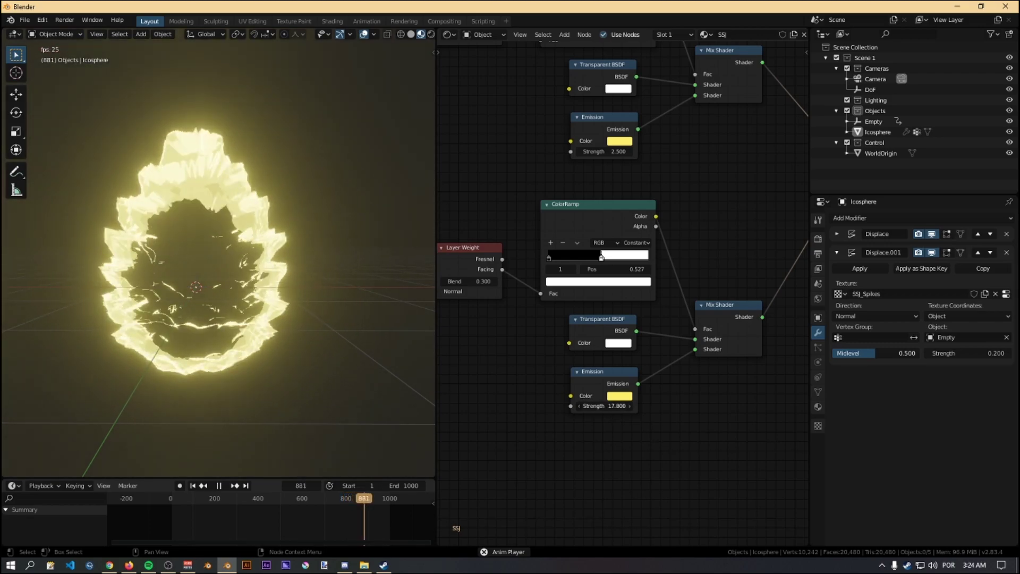
key(Escape)
middle_drag(292, 329, 314, 340)
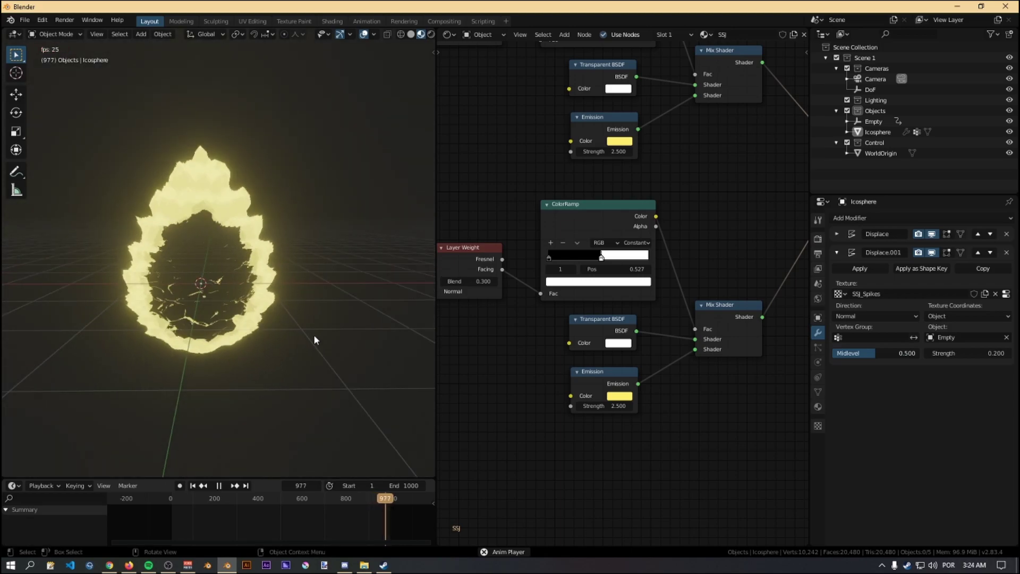
Add an RGB node and connect its Color output to the Color inputs of both layers' Emission shaders
middle_drag(549, 332, 607, 352)
scroll(633, 364, down, 3)
scroll(633, 364, down, 2)
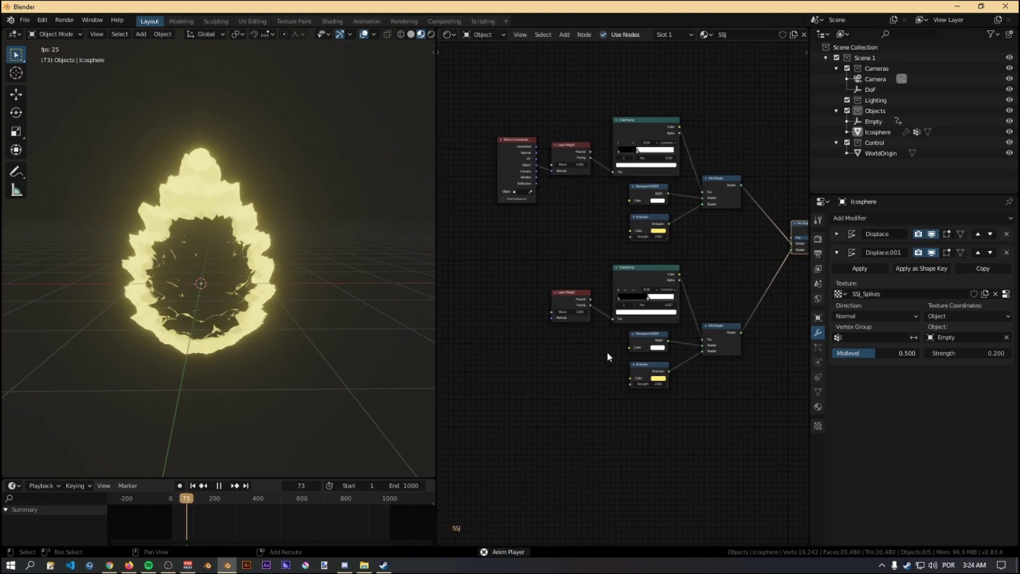
click(516, 323)
text(rgb)
click(555, 343)
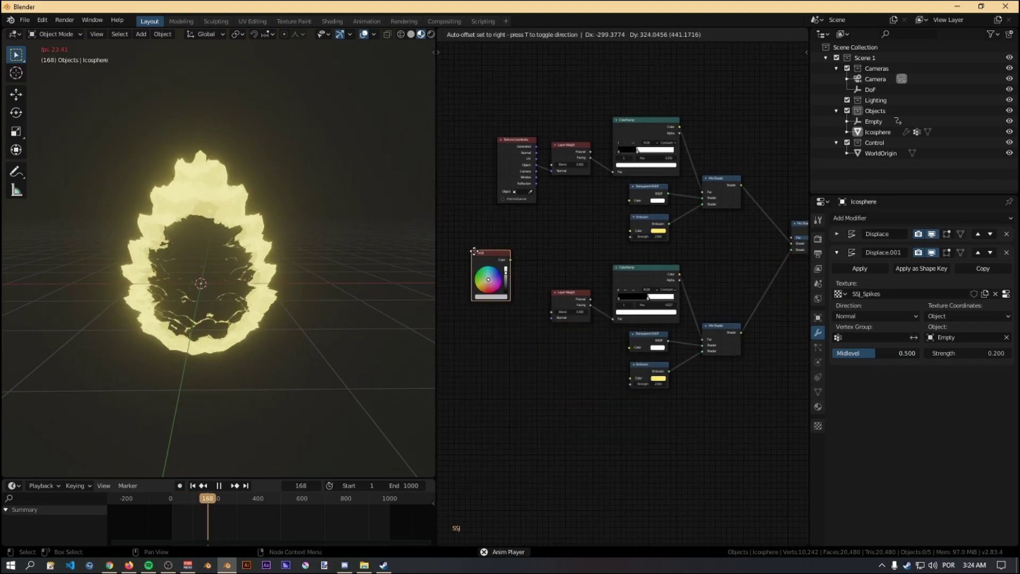
drag(635, 232, 633, 231)
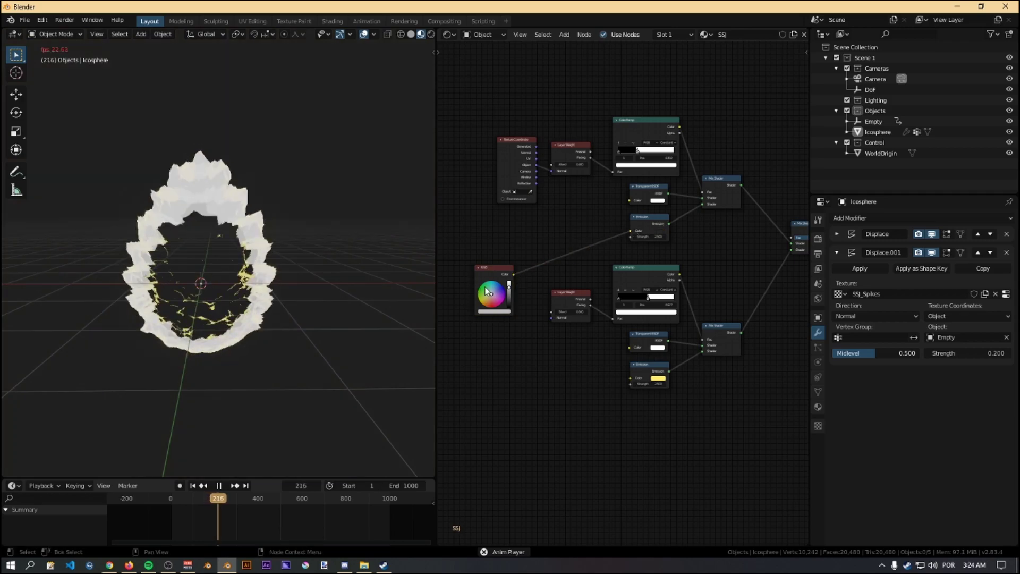
drag(604, 380, 633, 379)
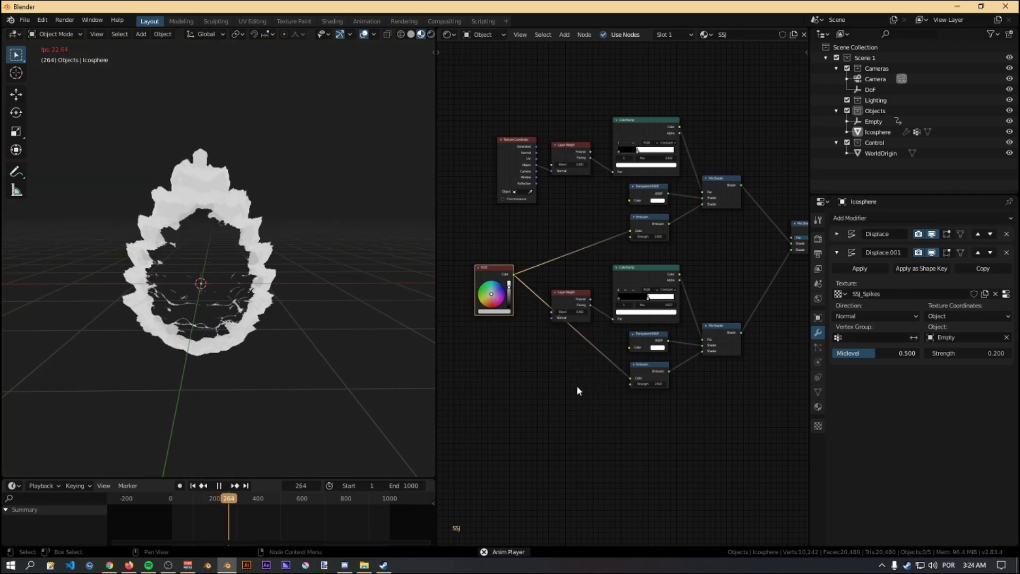
middle_drag(579, 384, 588, 389)
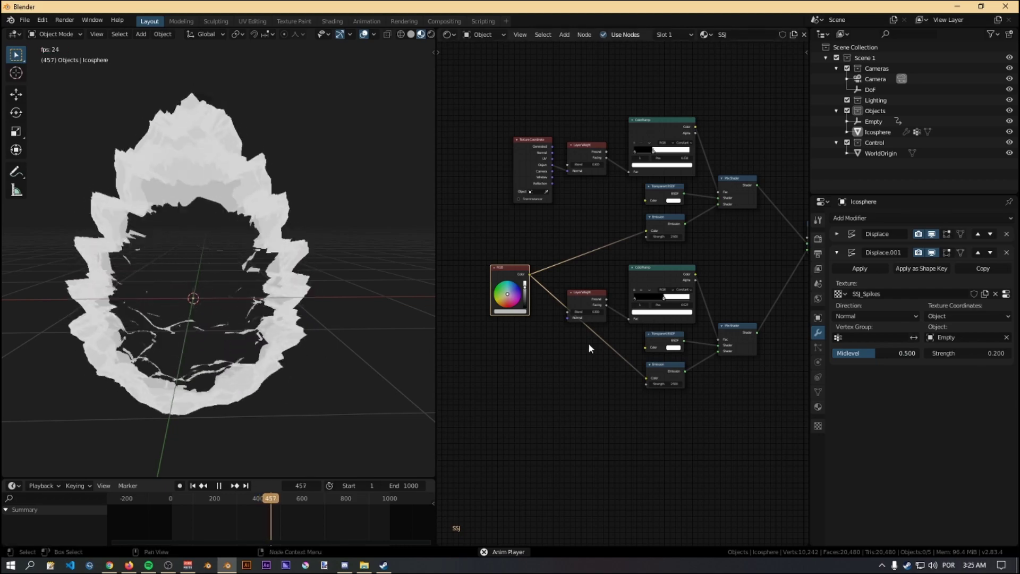
Set the RGB node's colour to a soft red with hue 0.997, saturation 0.728 and value 1.000
middle_drag(505, 354, 552, 349)
scroll(553, 355, up, 4)
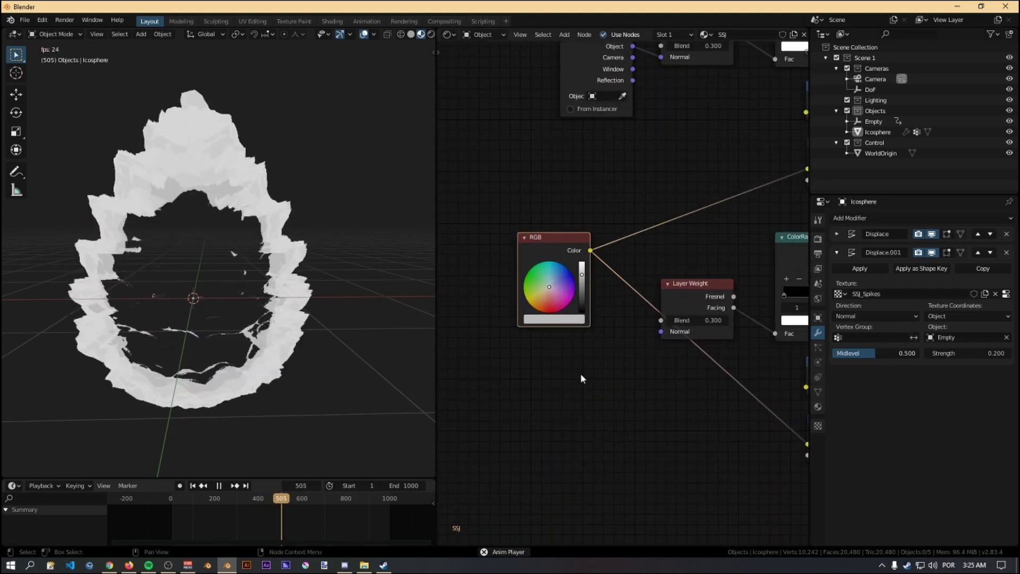
scroll(611, 368, up, 2)
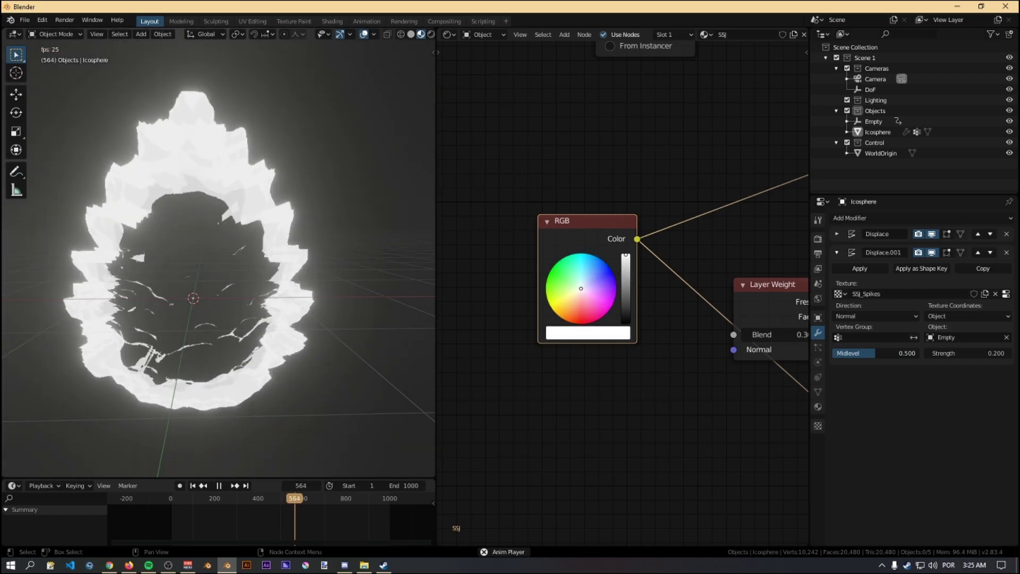
drag(581, 288, 582, 323)
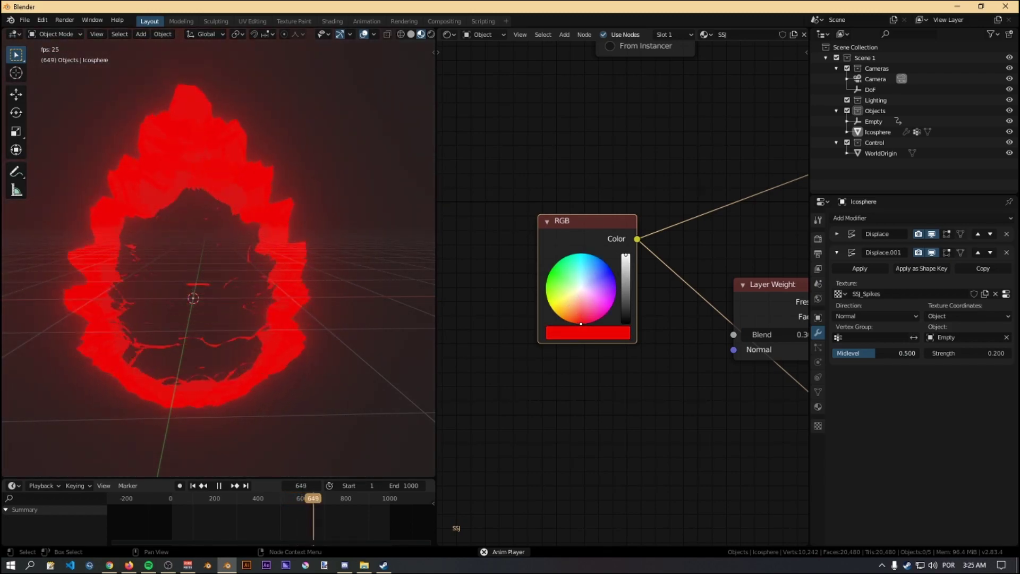
click(600, 337)
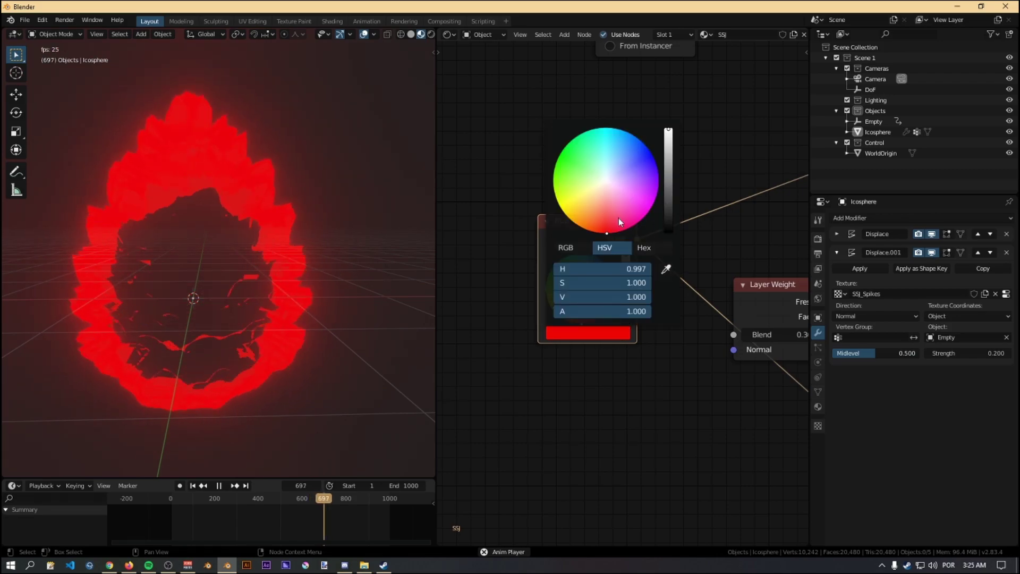
drag(607, 232, 606, 219)
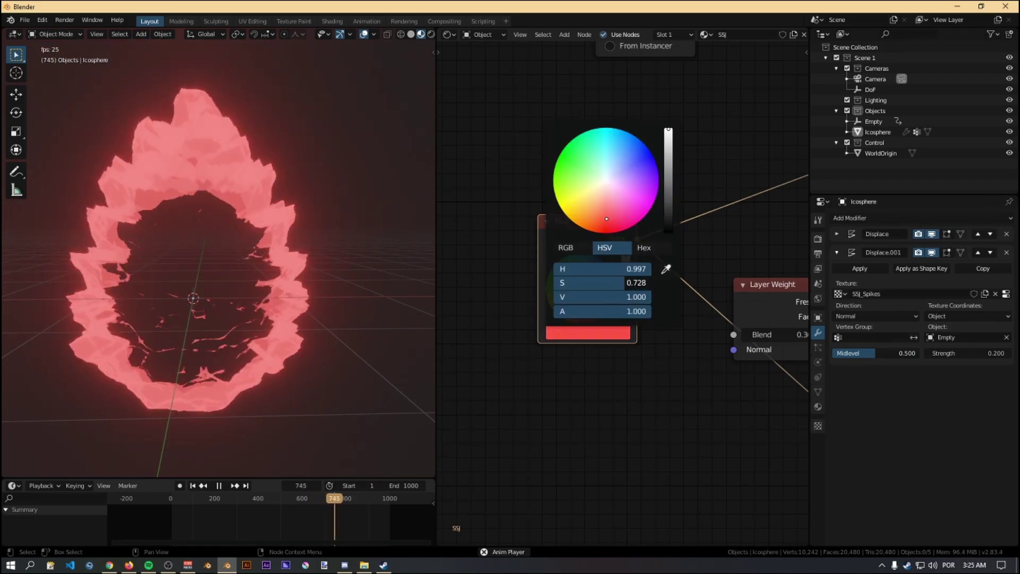
scroll(304, 298, down, 9)
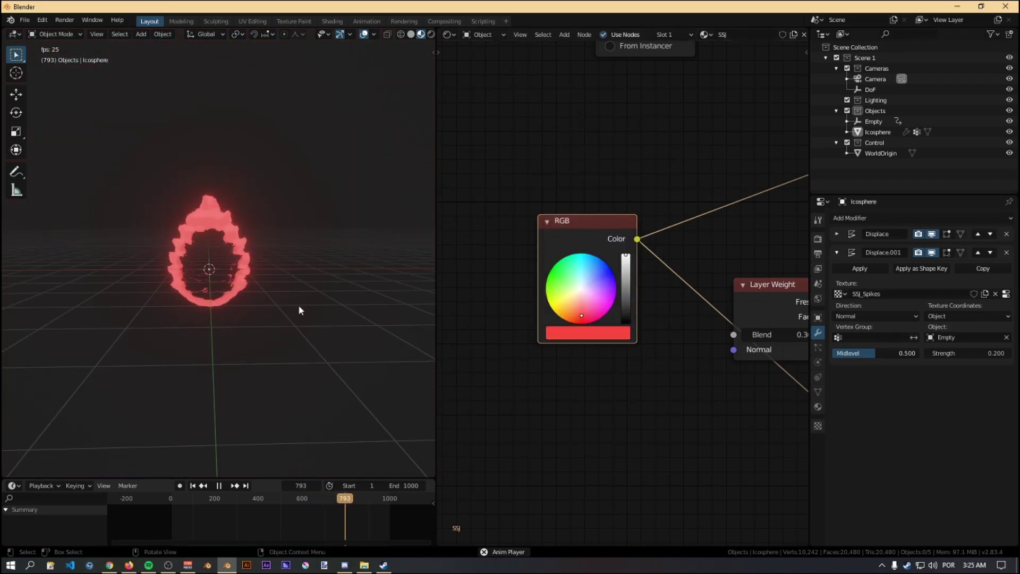
scroll(282, 341, up, 5)
scroll(288, 335, up, 5)
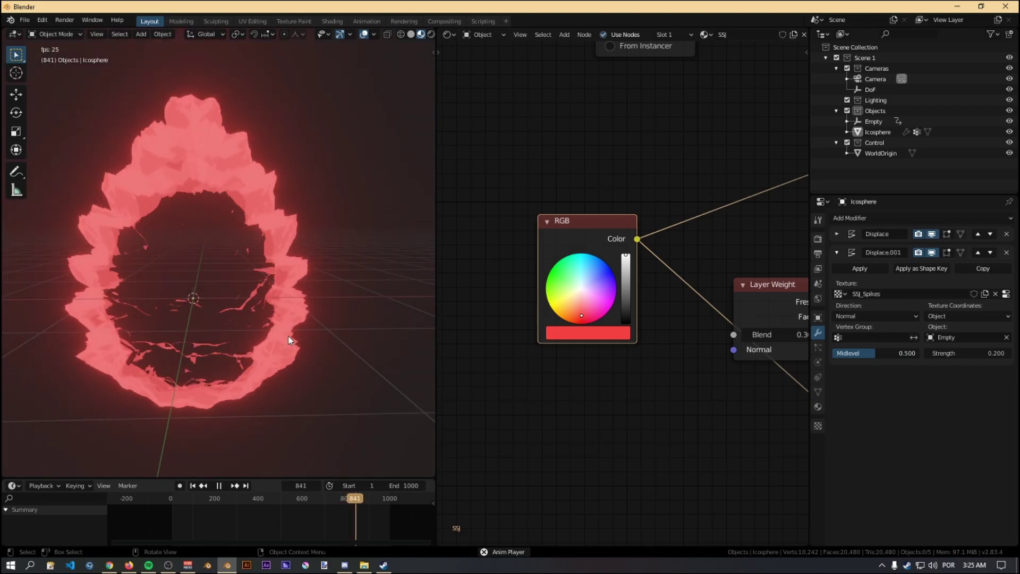
Move the white stop of the first layer's ColorRamp to about position 0.523
middle_drag(711, 253, 564, 417)
scroll(657, 316, down, 4)
middle_drag(657, 316, 510, 396)
drag(621, 234, 640, 242)
Examine the animated aura from above, from the sides and at different distances
middle_drag(220, 283, 290, 361)
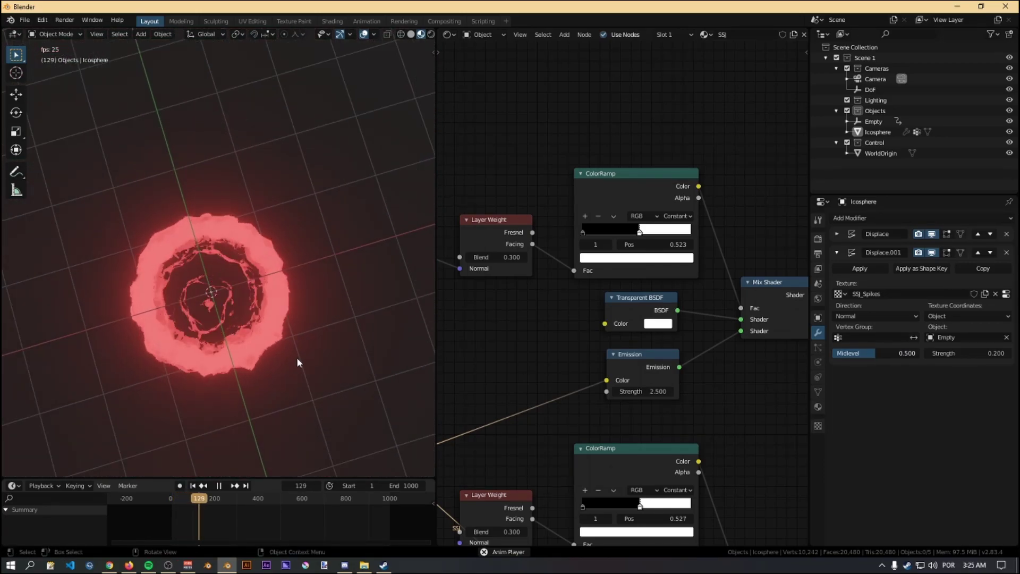
middle_drag(180, 320, 321, 334)
scroll(286, 336, up, 6)
scroll(320, 332, down, 3)
scroll(540, 366, down, 8)
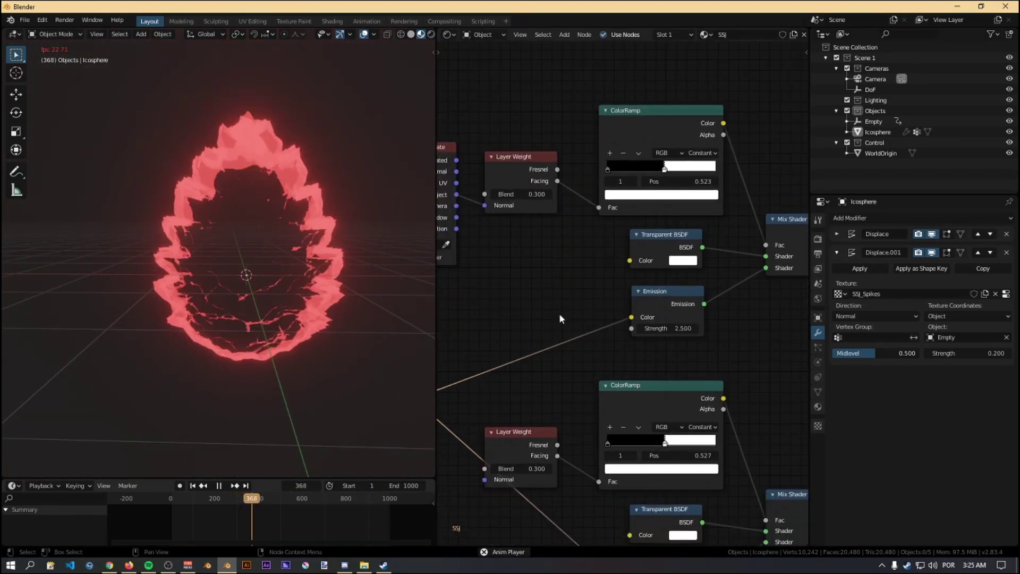
middle_drag(574, 357, 597, 341)
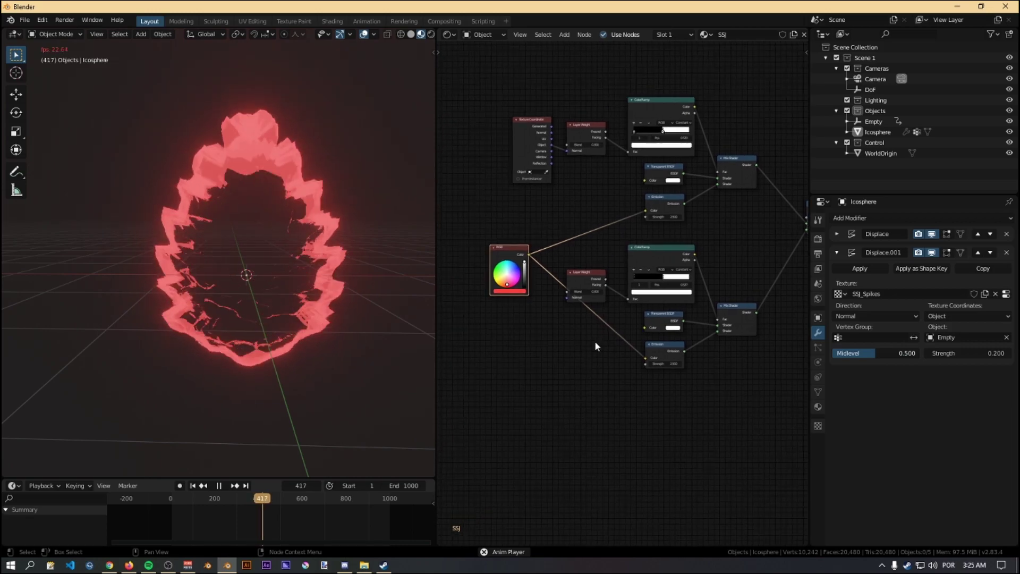
middle_drag(366, 341, 393, 340)
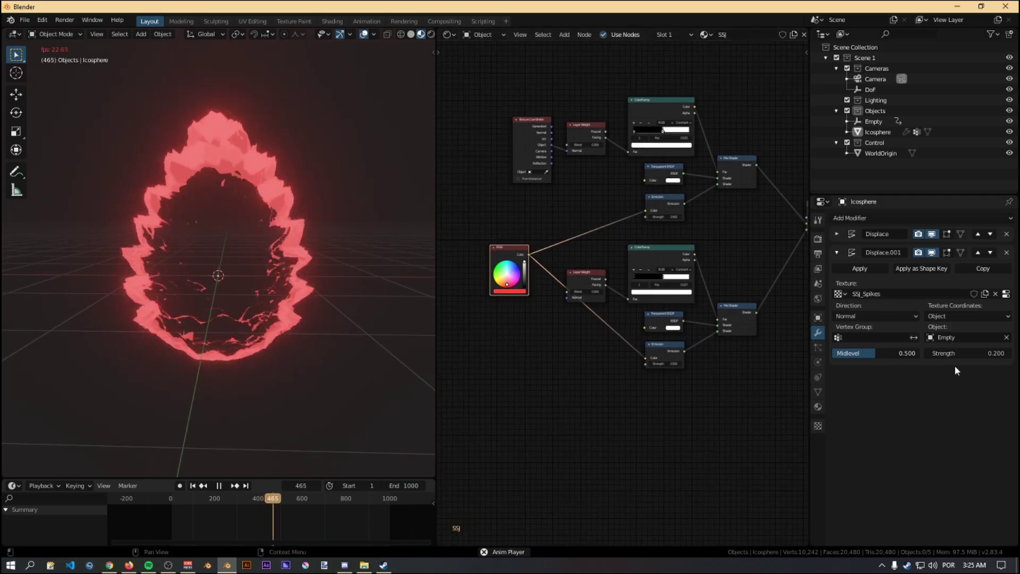
Add a third Displace modifier to the icosphere with strength 0.3 and hide the first Displace modifier in the viewport
click(837, 252)
click(962, 218)
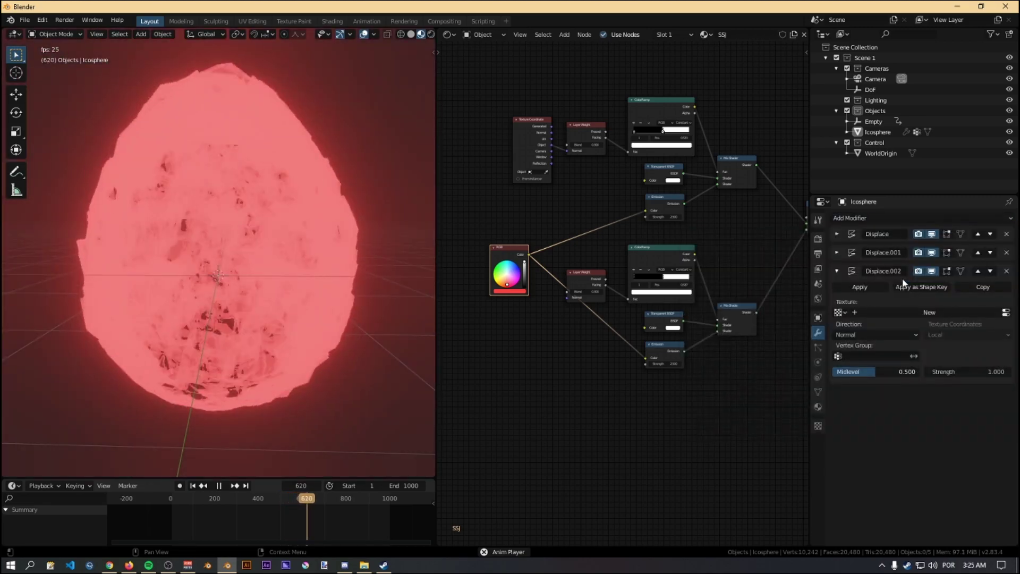
click(902, 279)
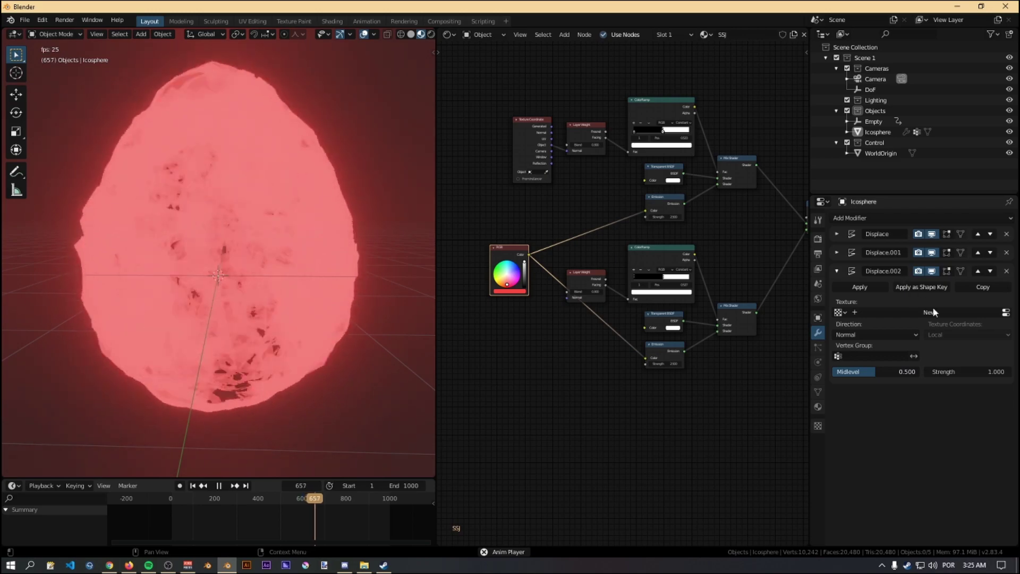
click(837, 234)
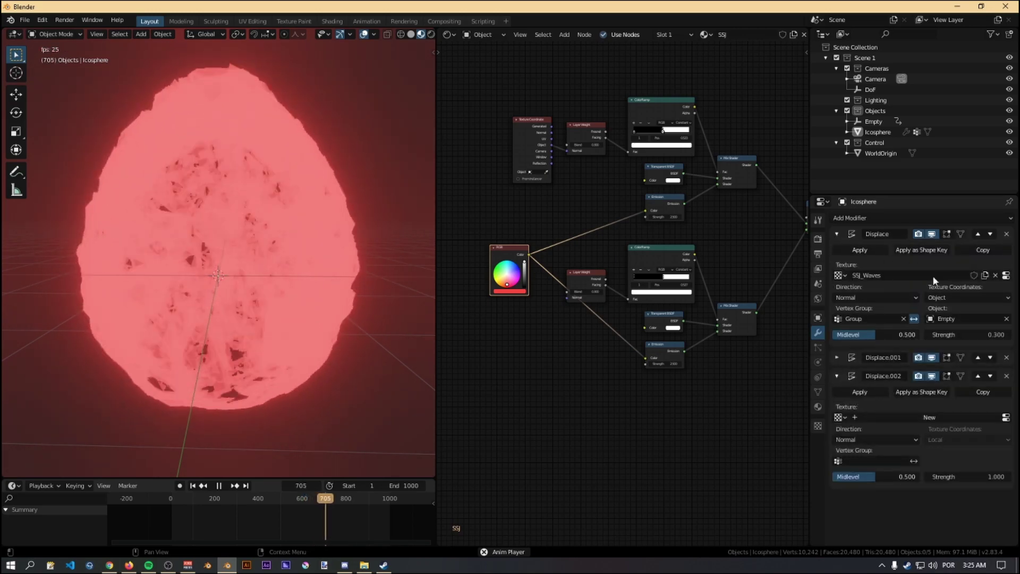
click(988, 476)
text(0.3)
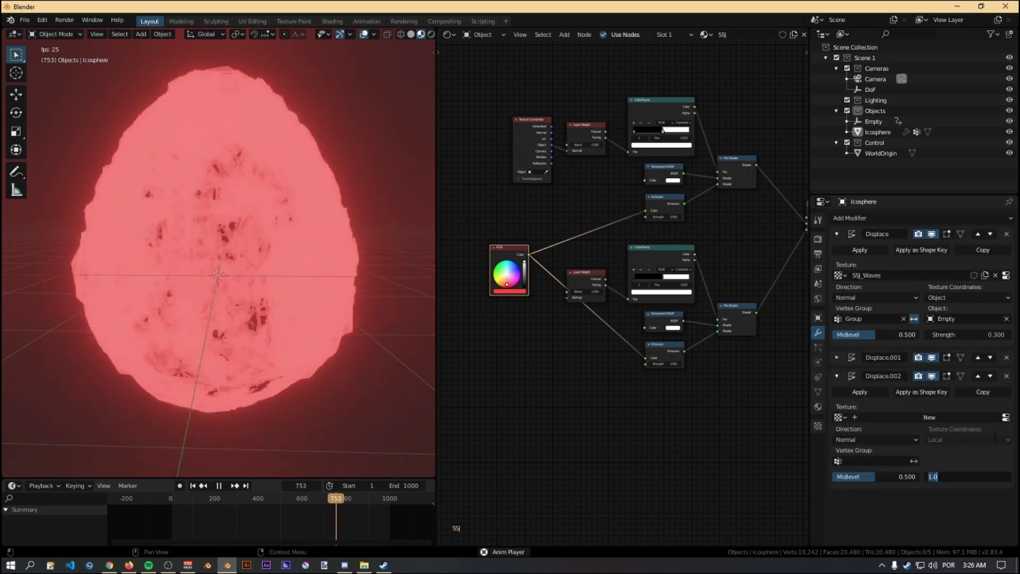
key(Return)
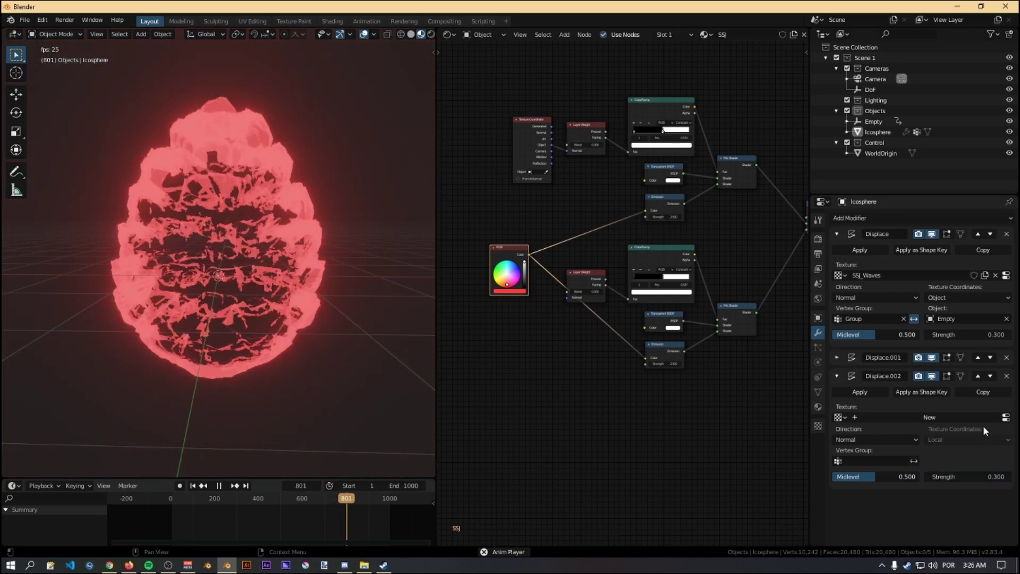
click(932, 235)
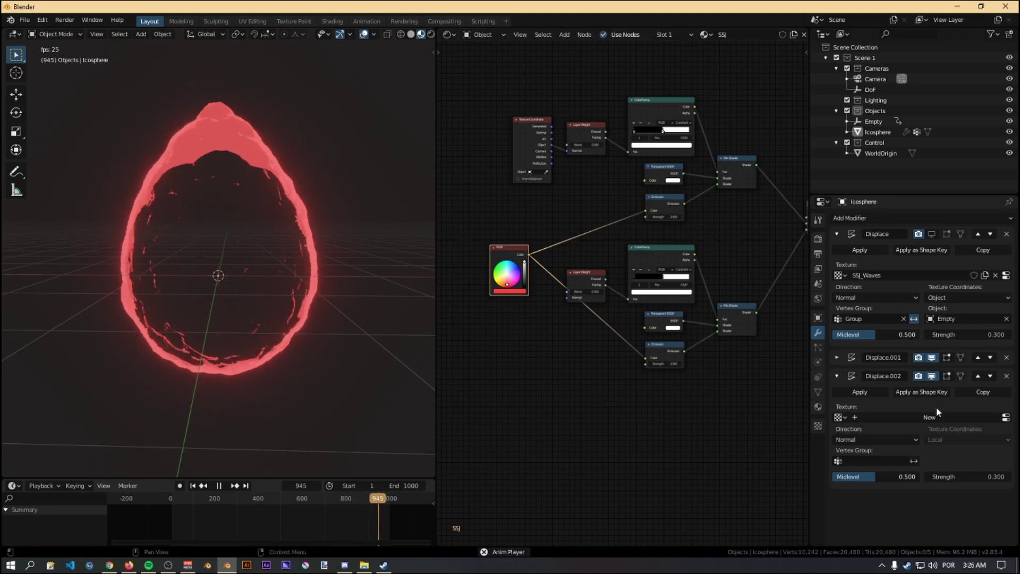
Give the third Displace modifier its own copy of the SSJ_Waves texture and rename the copy SSB_Waves
click(904, 417)
double_click(900, 417)
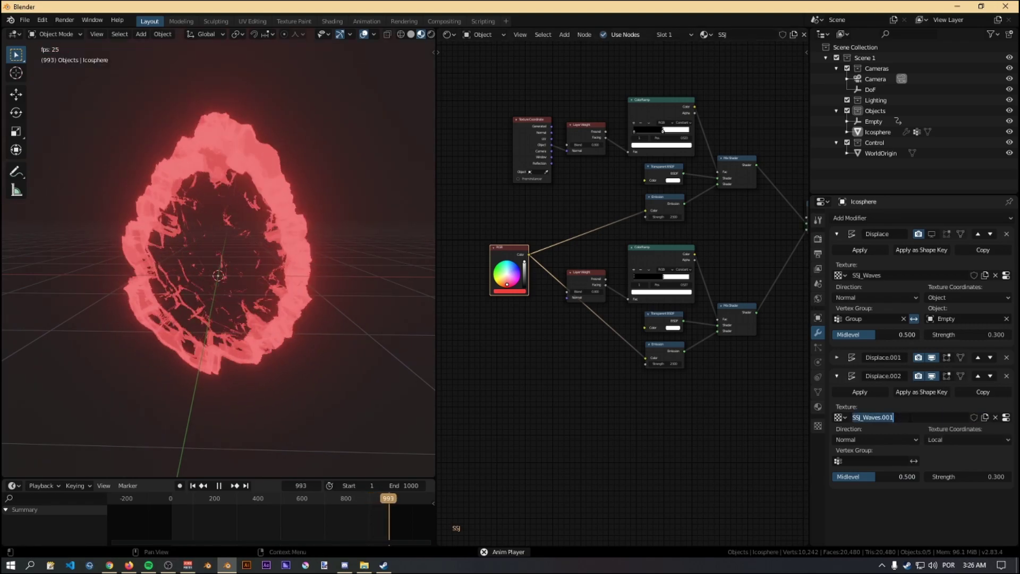
key(shift+Left)
key(shift+Left)
key(shift+Left)
key(shift+Left)
key(shift+Left)
key(shift+Left)
key(shift+Left)
key(shift+Left)
key(shift+Left)
key(shift+Left)
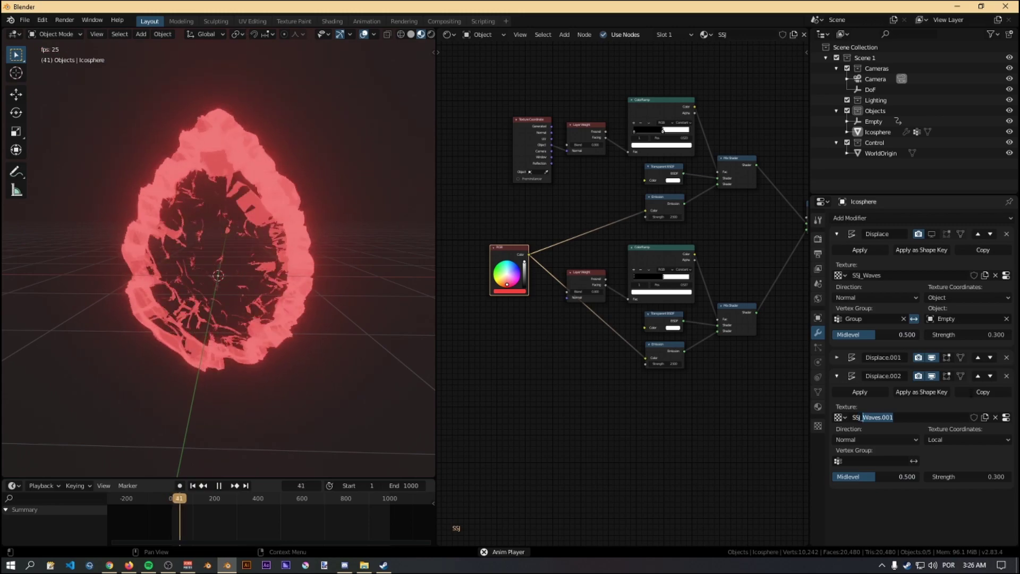
text(Waves)
key(Left)
key(Left)
key(Left)
key(Left)
key(Left)
key(Left)
key(BackSpace)
text(B)
key(Return)
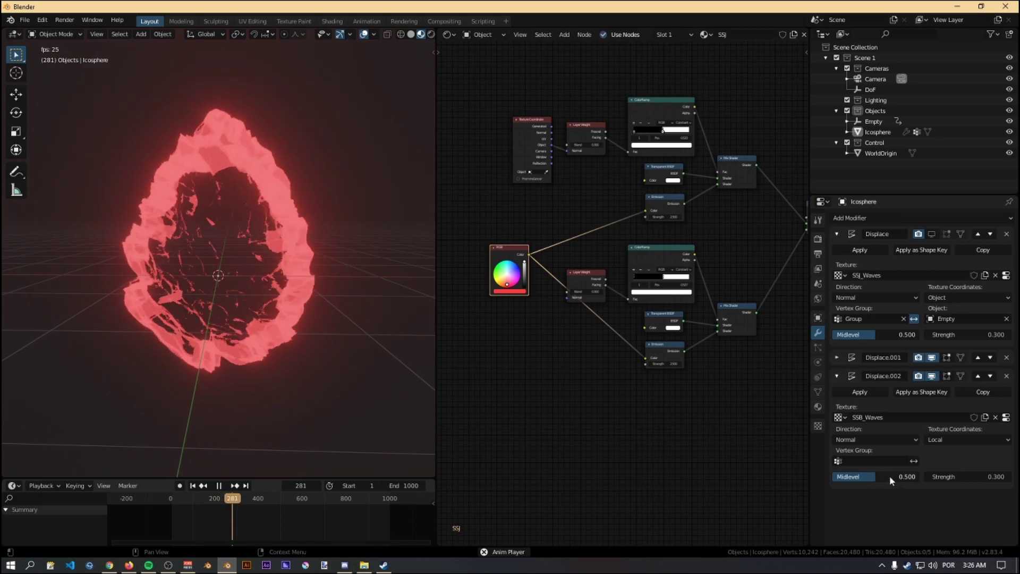
Set the third Displace modifier's texture coordinates to Object, using the Empty as the reference object
click(955, 439)
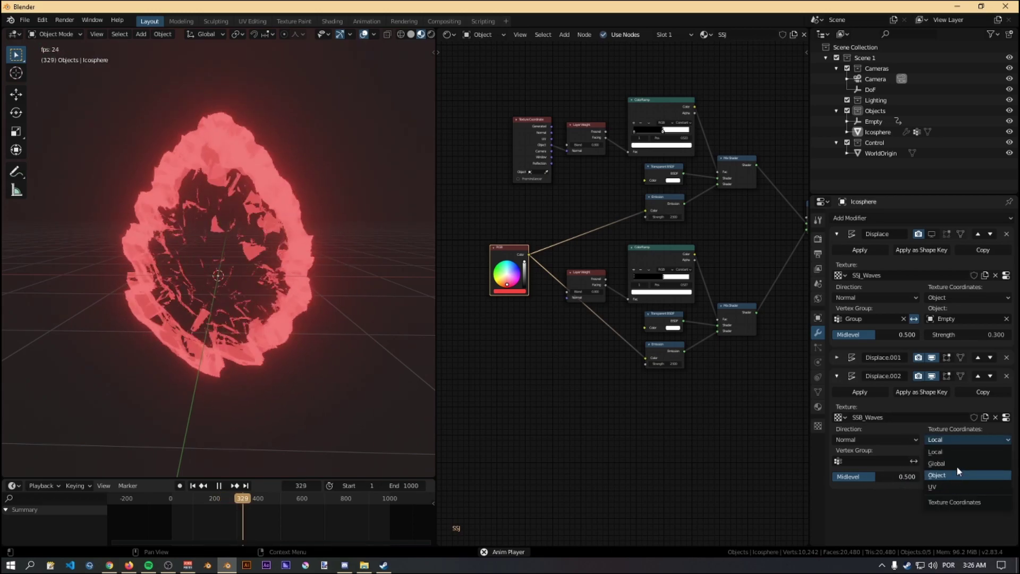
click(960, 462)
click(921, 372)
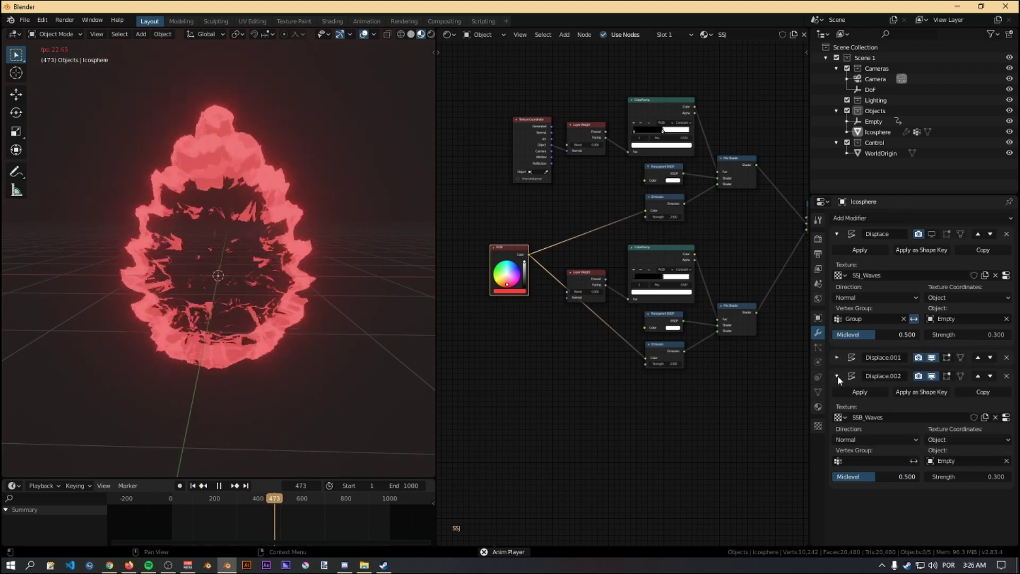
click(838, 234)
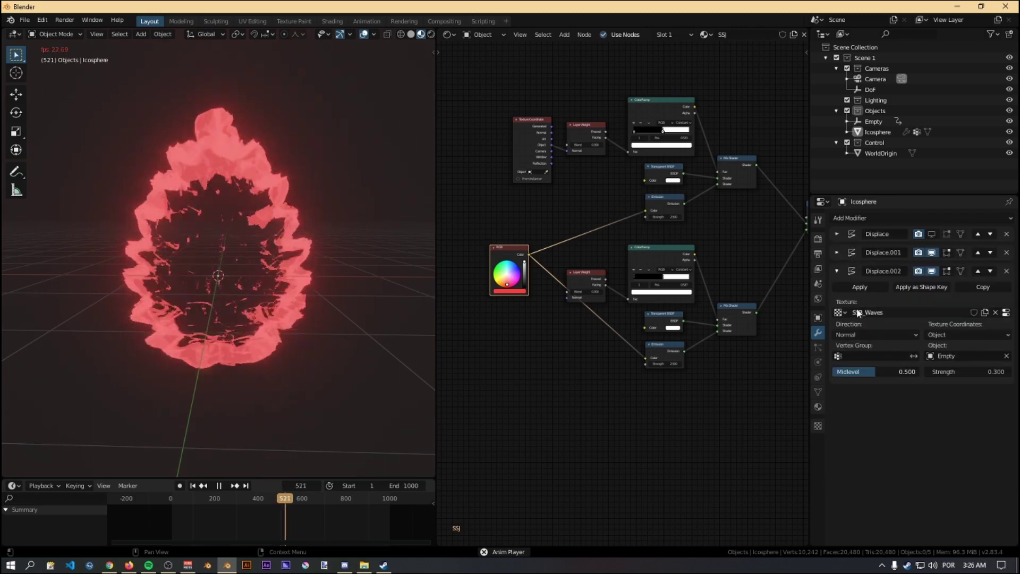
Open the SSB_Waves texture of the third Displace modifier for editing and change its second basis to Sine
click(818, 425)
scroll(883, 319, up, 4)
click(888, 218)
click(905, 263)
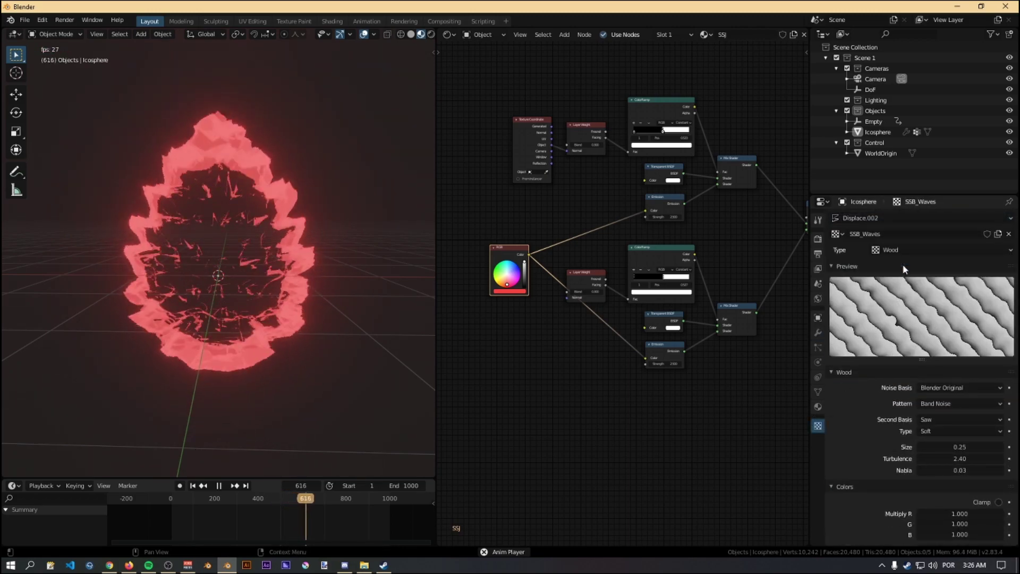
scroll(898, 404, down, 1)
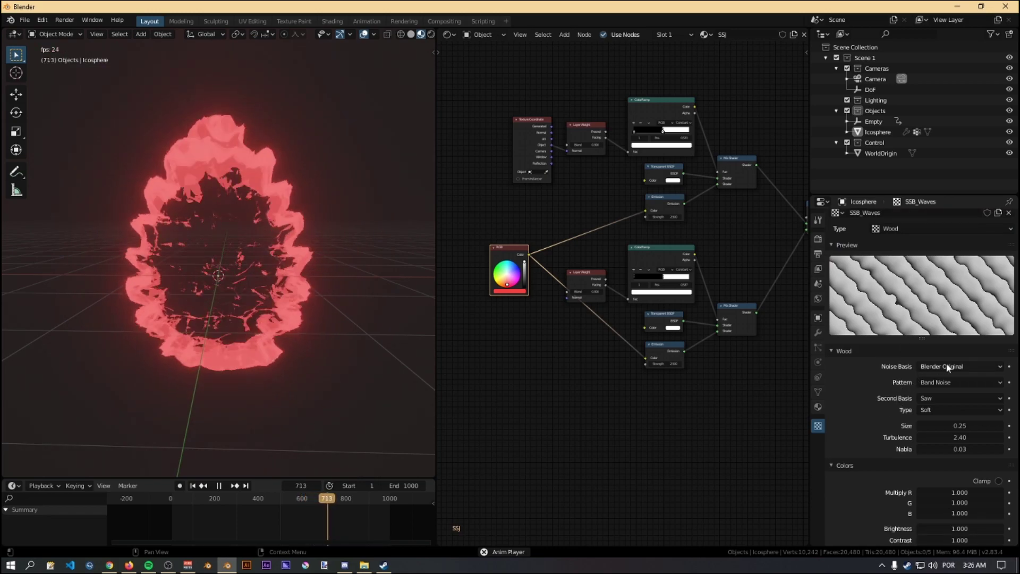
click(945, 398)
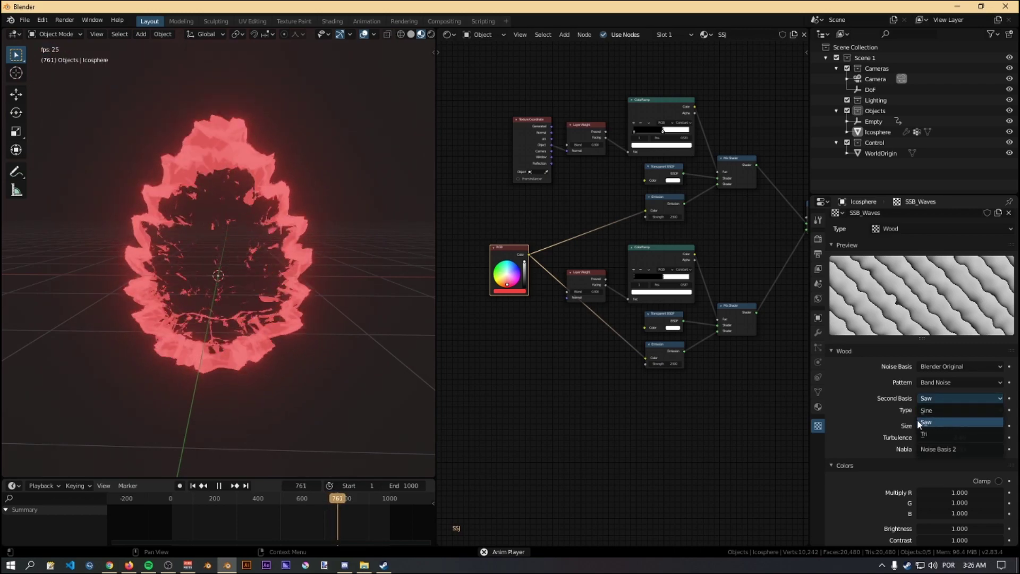
click(945, 411)
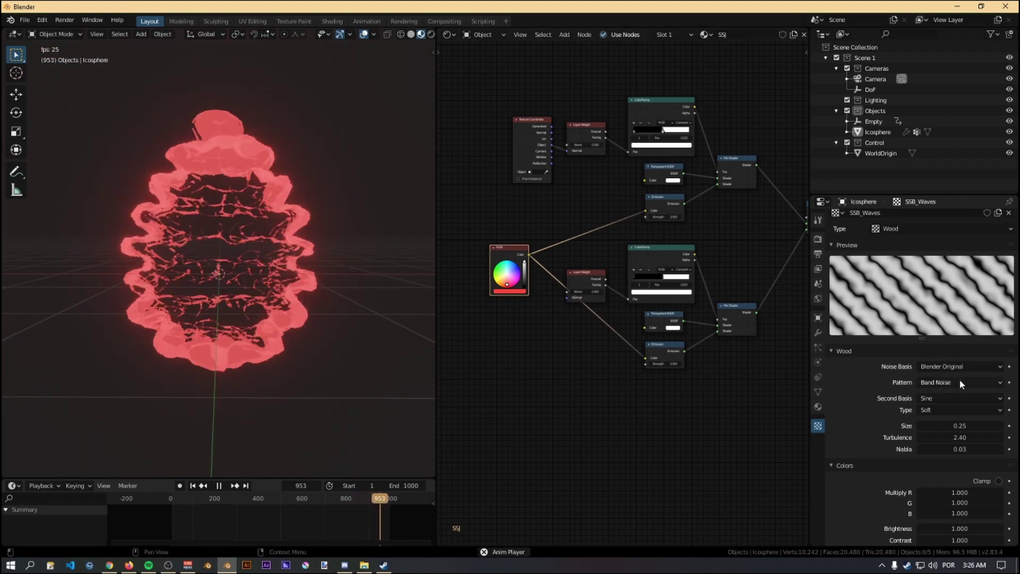
Set the SSB_Waves texture's contrast to 0.800
scroll(875, 442, up, 1)
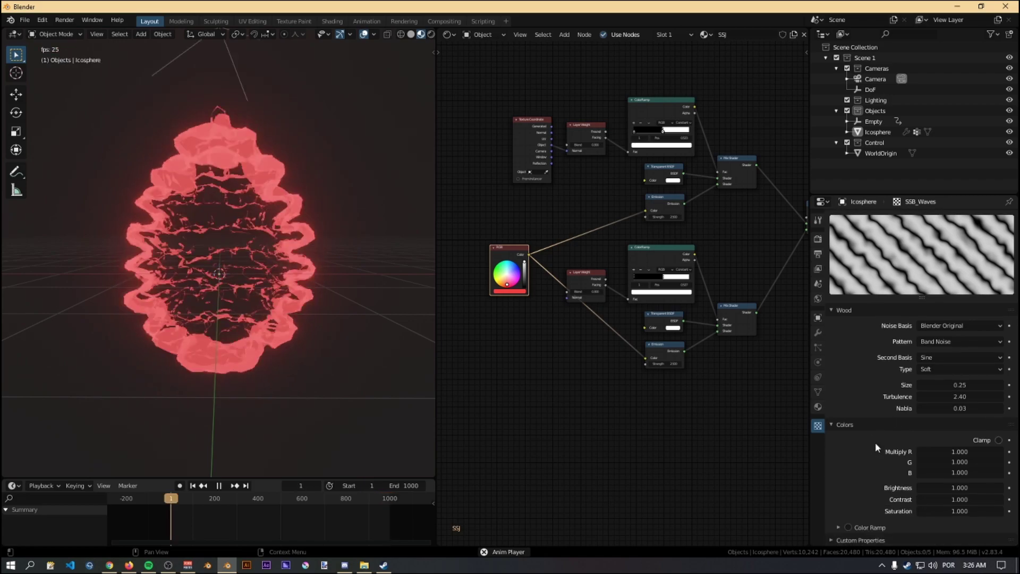
scroll(891, 475, down, 2)
drag(960, 519, 999, 519)
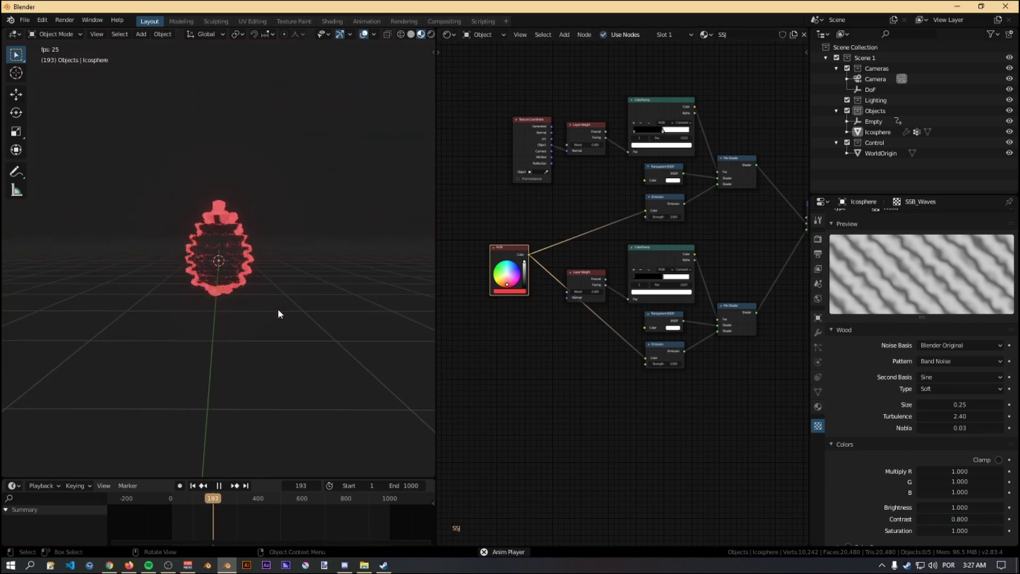
Set the scale of the Empty to 1.300 on the X, Y and Z axes
click(873, 122)
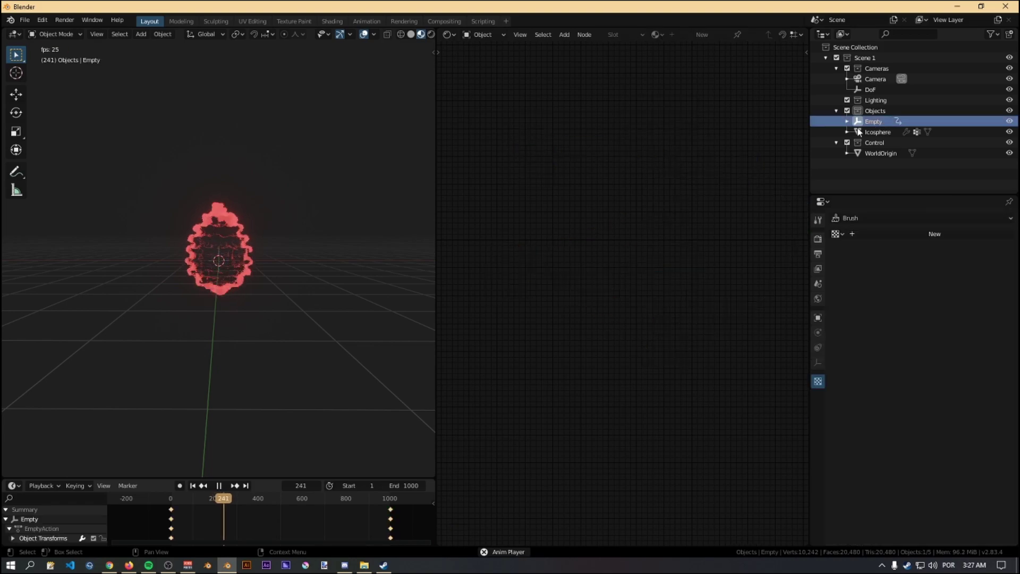
click(819, 318)
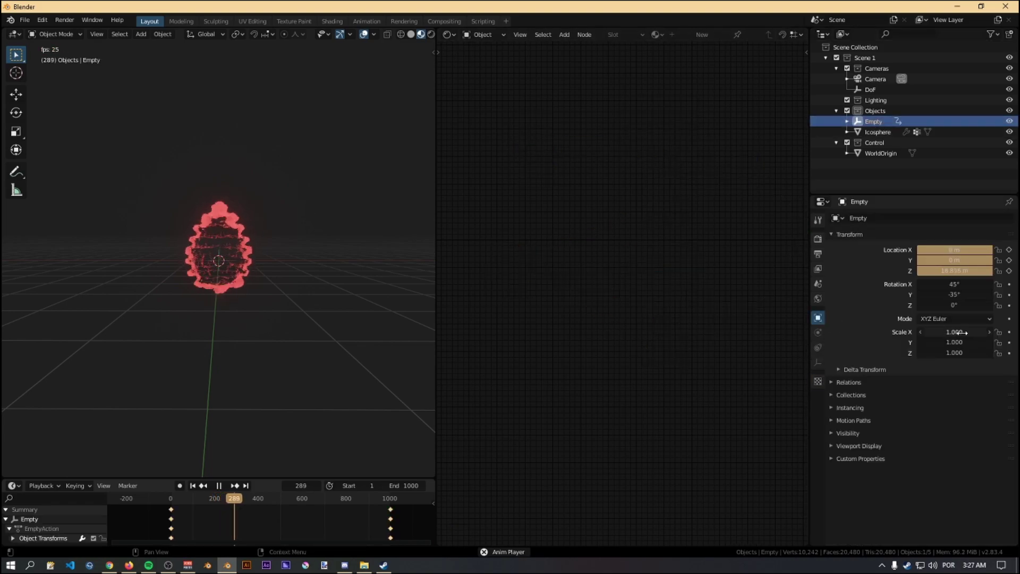
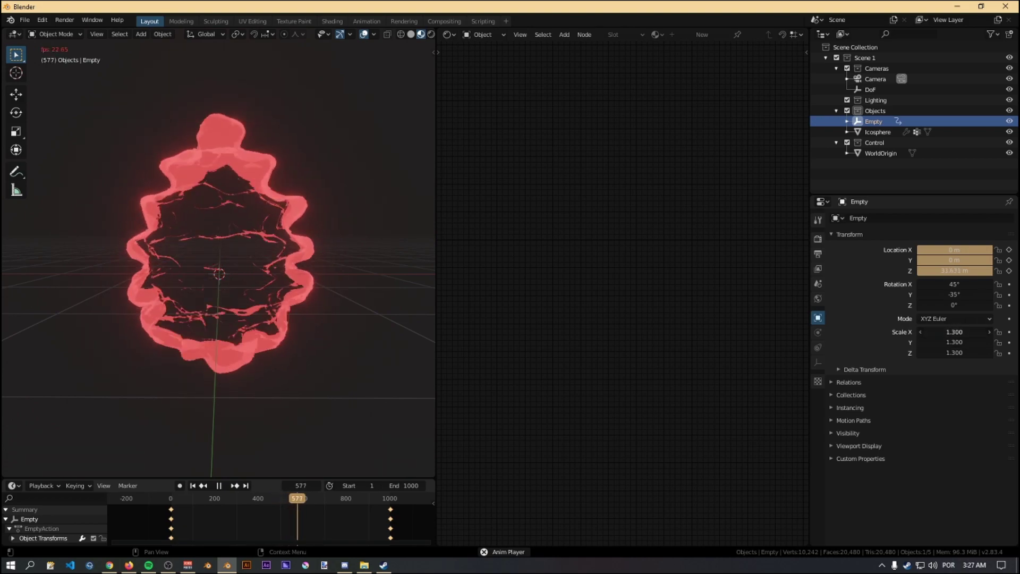
click(962, 332)
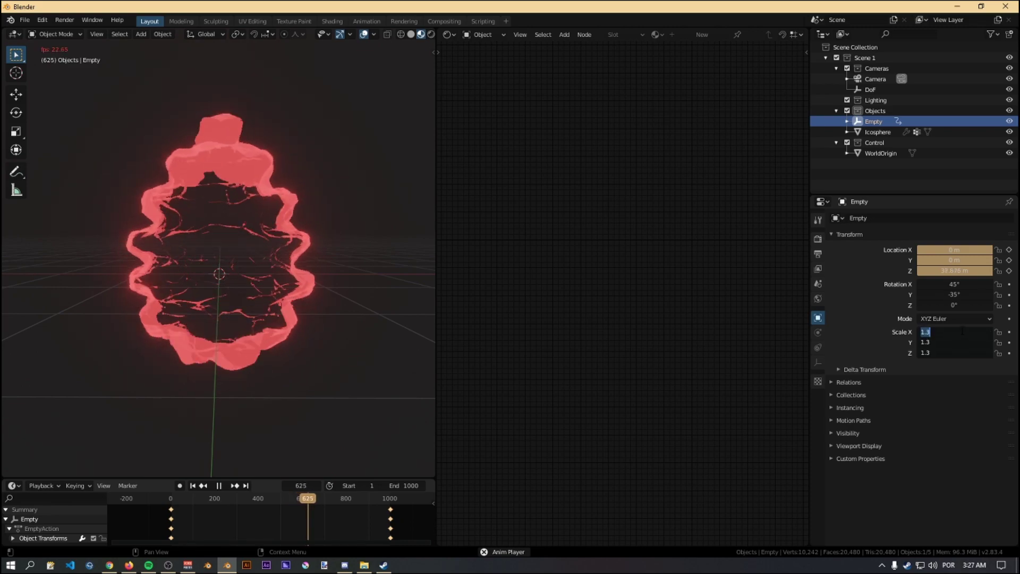
click(881, 310)
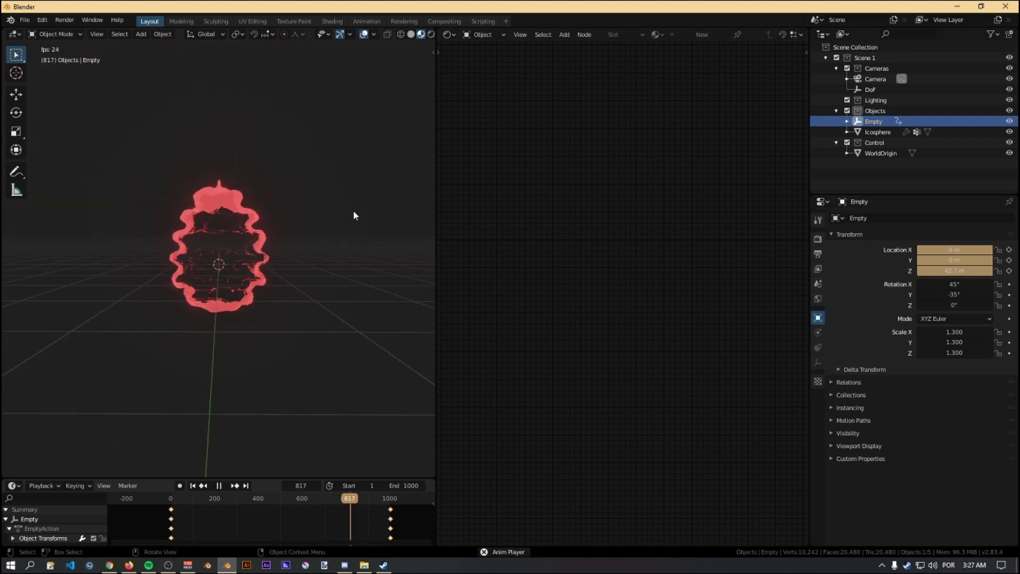
middle_drag(357, 254, 359, 263)
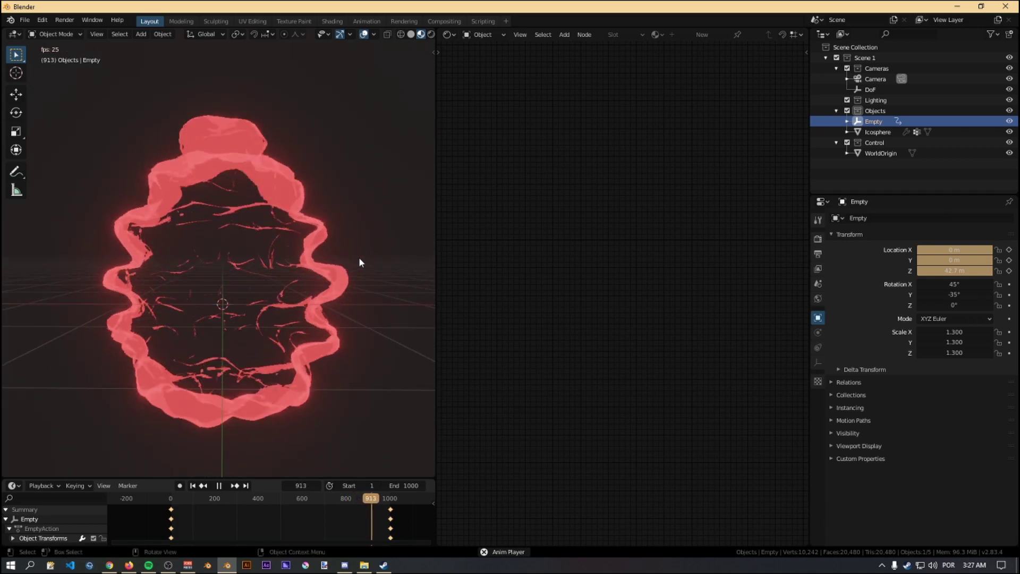
Move the RGB node of the icosphere's SSJ material down and disconnect it from both Emission colours
click(257, 246)
middle_drag(602, 258, 629, 257)
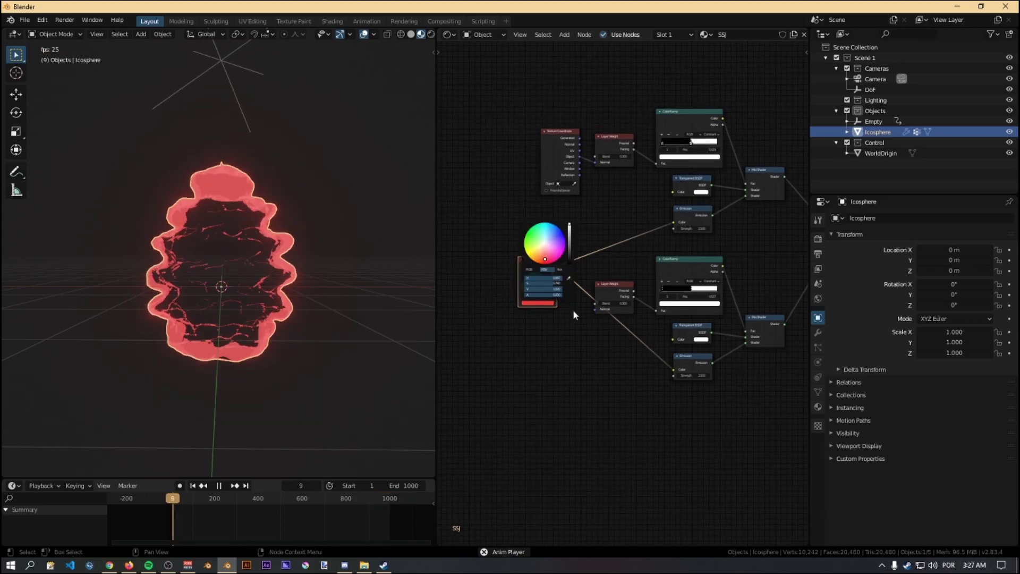
drag(555, 266, 558, 319)
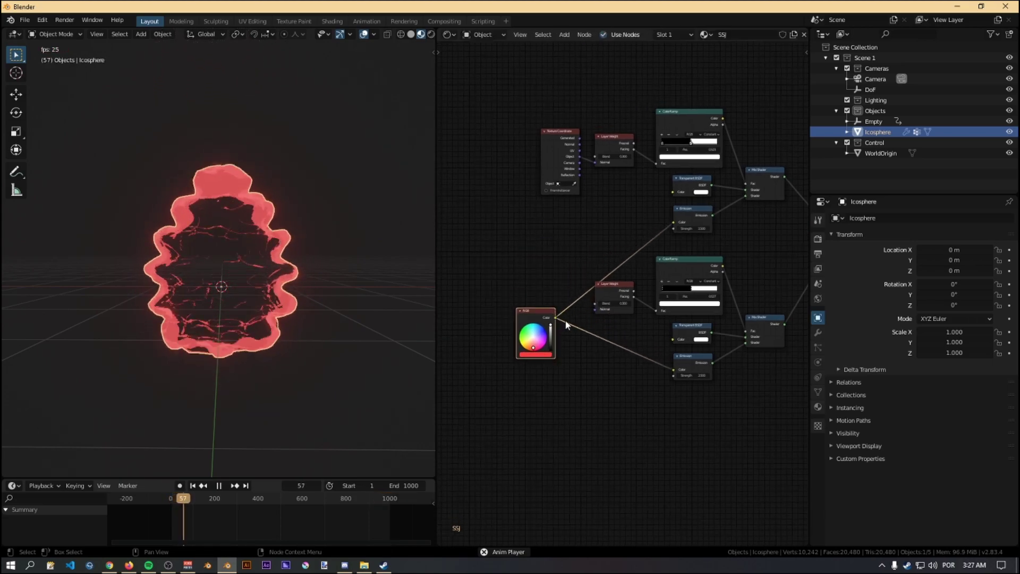
drag(672, 222, 627, 243)
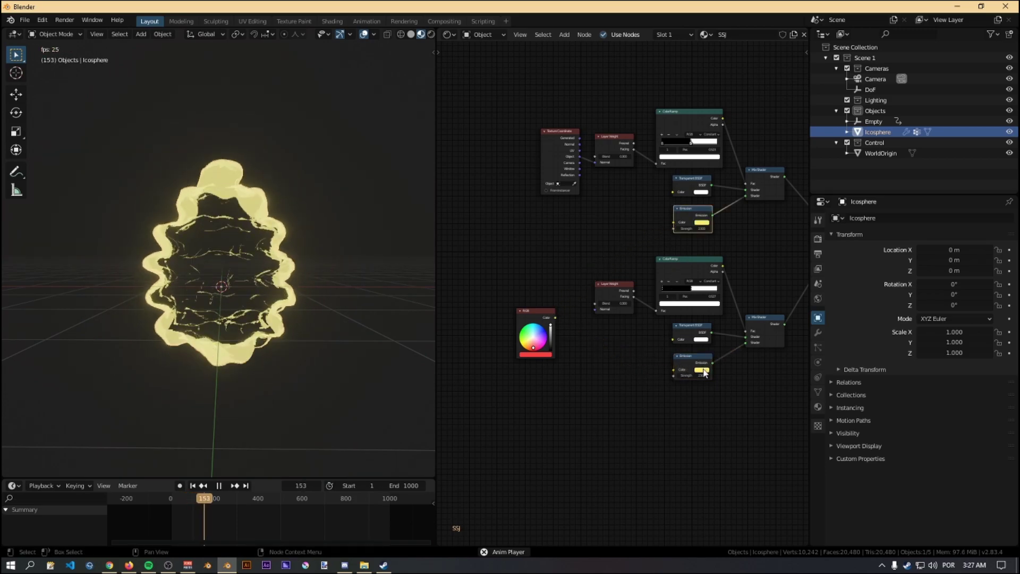
Move the white stop of the lower ColorRamp to position 1.000
scroll(693, 291, up, 2)
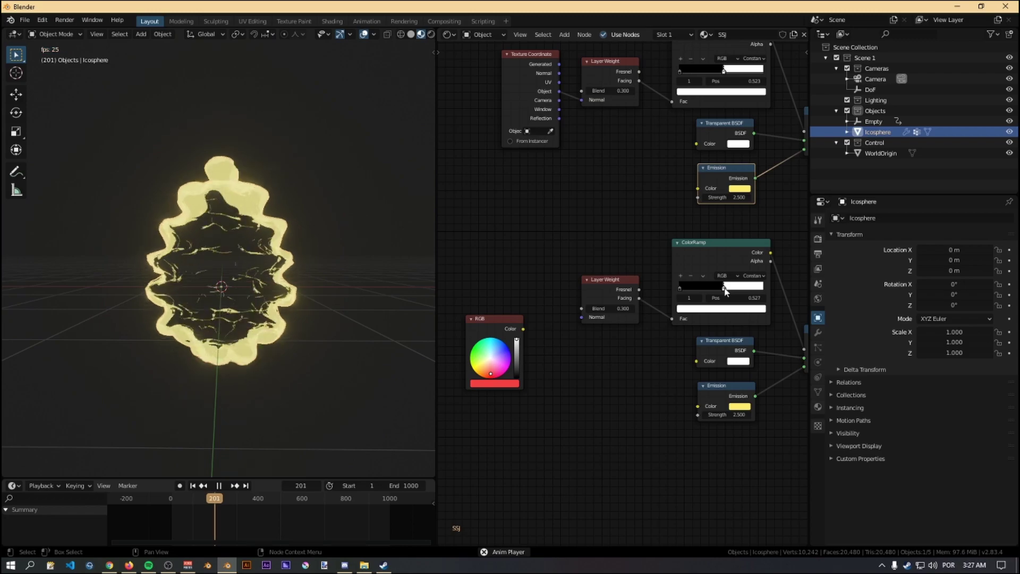
drag(725, 289, 817, 296)
scroll(608, 276, up, 2)
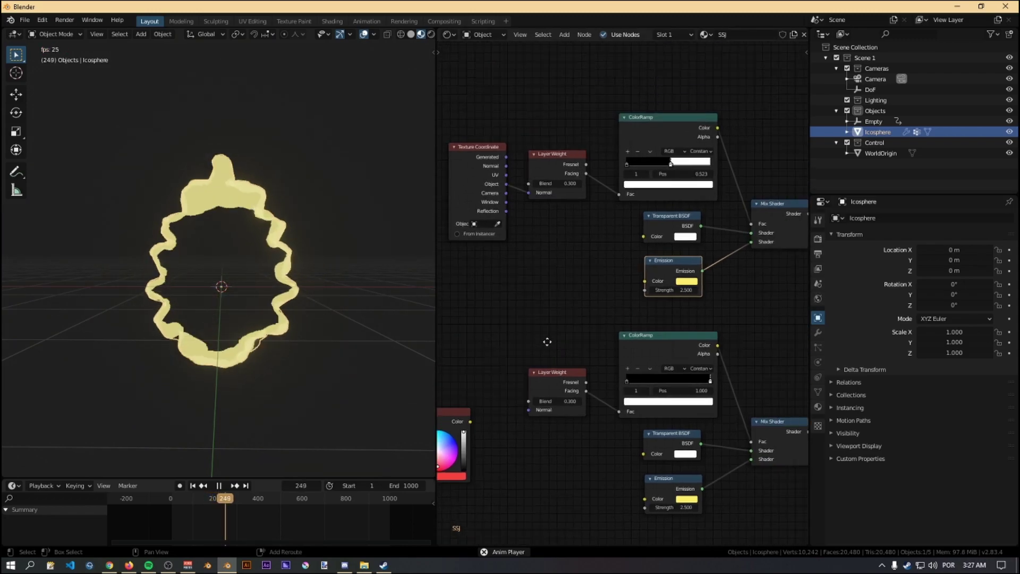
Move the upper Layer Weight node away from its ColorRamp and place a duplicate of the upper ColorRamp in the space below
middle_drag(585, 319, 633, 210)
drag(611, 207, 486, 201)
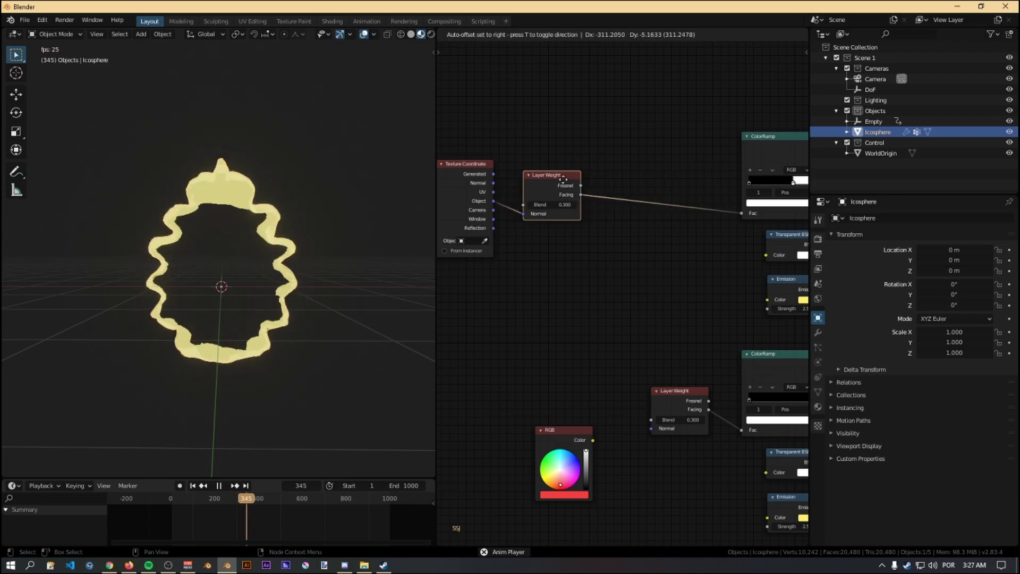
click(563, 178)
middle_drag(769, 160, 712, 161)
click(747, 132)
key(shift+d)
click(614, 243)
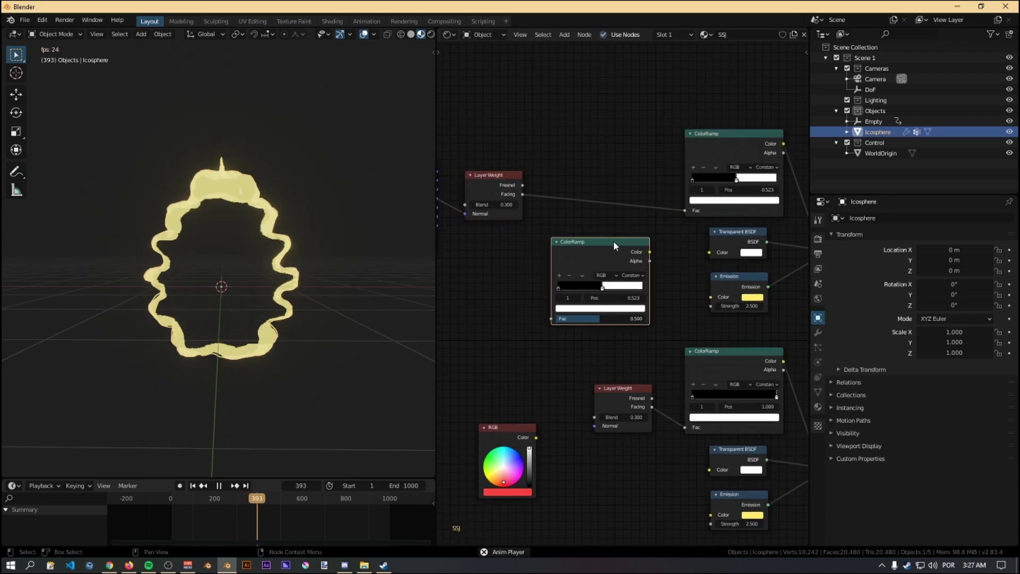
Set the duplicated ColorRamp to Ease interpolation and connect its Color output to the upper Emission's Color
click(641, 284)
scroll(664, 313, up, 1)
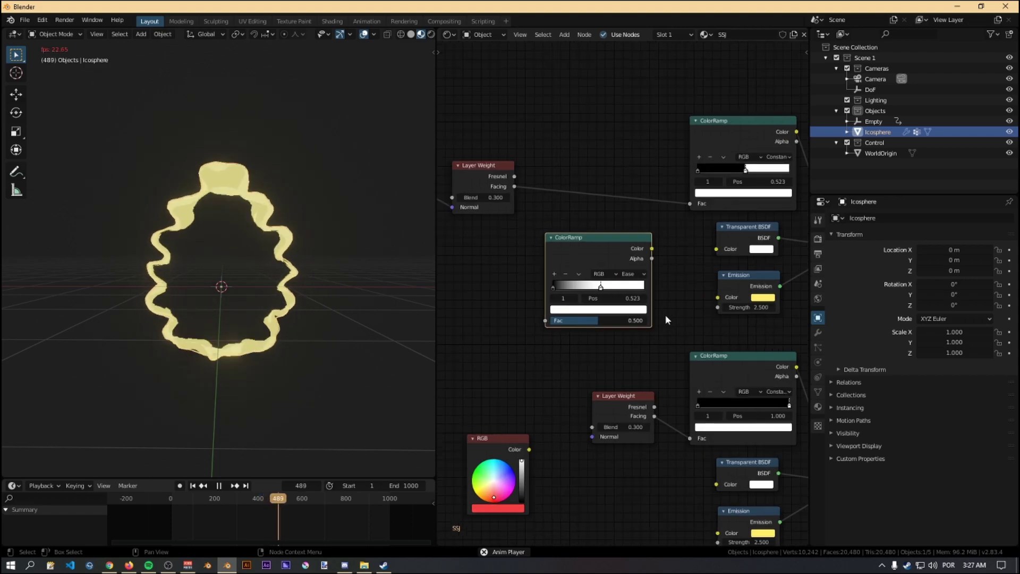
scroll(681, 313, up, 1)
drag(661, 254, 744, 312)
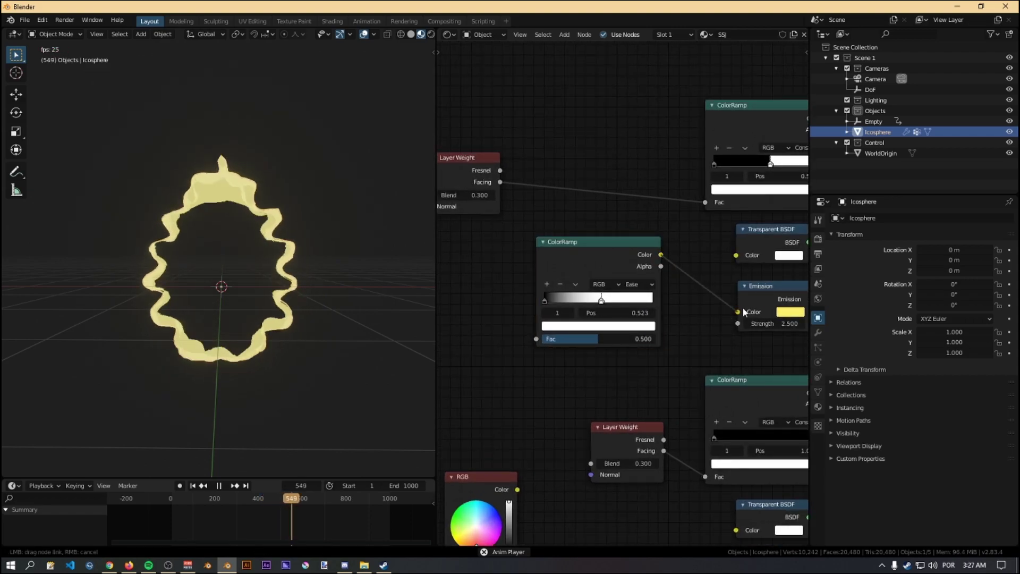
Colour the duplicated ColorRamp's second stop blue and its first stop light blue with hue 0.543, saturation 1.000 and value 1.000
click(609, 327)
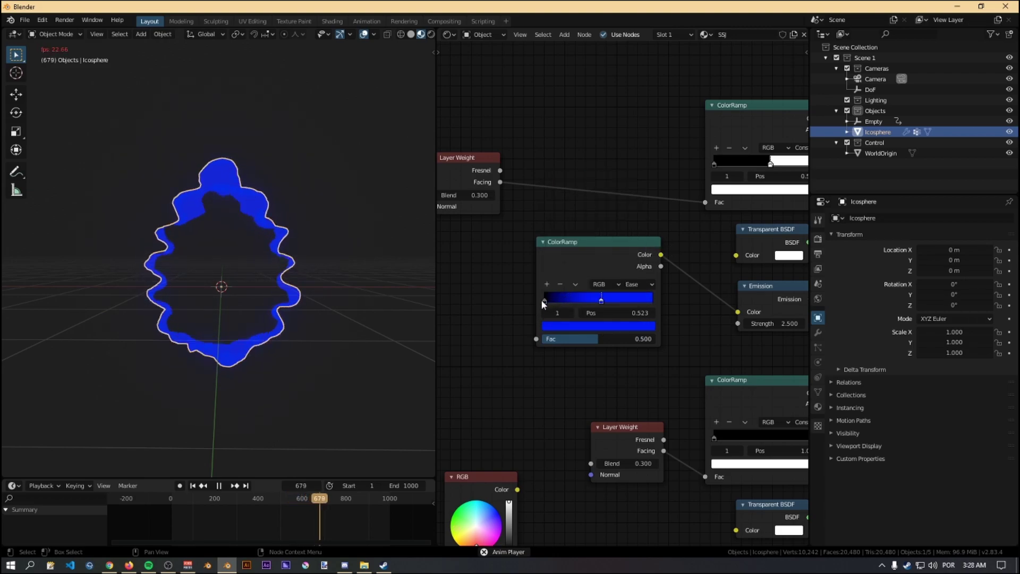
click(572, 327)
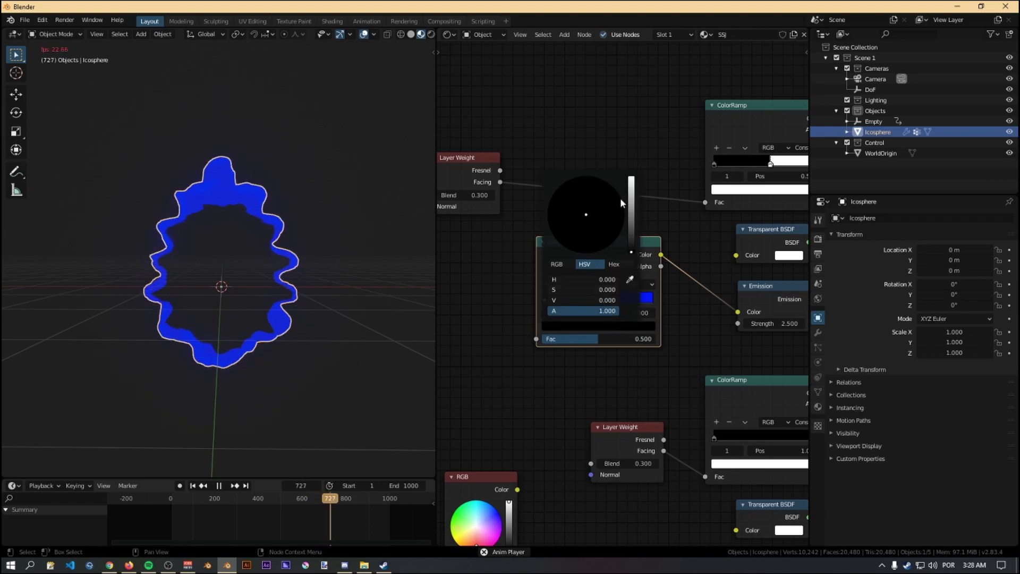
click(631, 180)
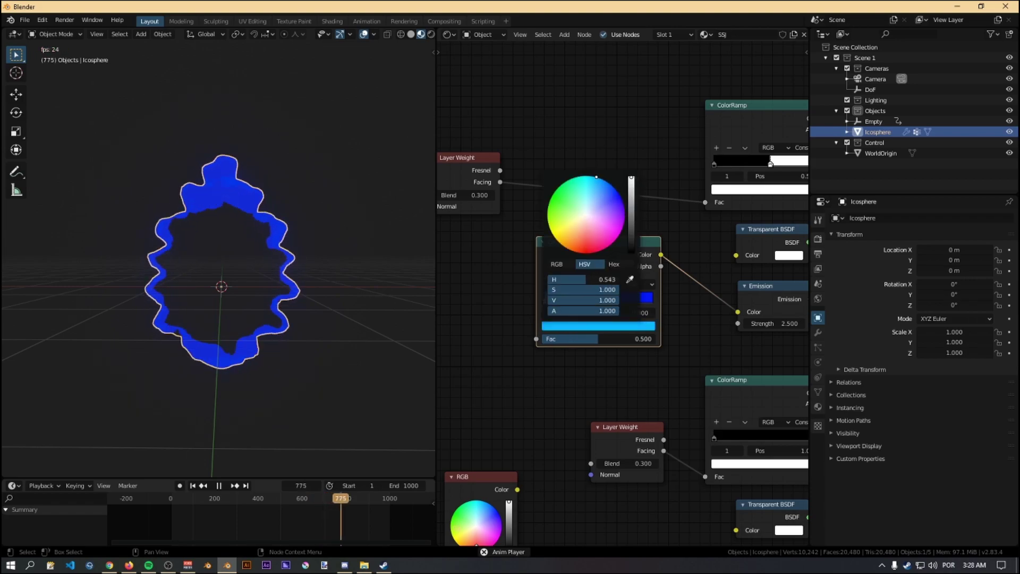
Connect the upper Layer Weight's Facing output to the Fac input of the blue ColorRamp
drag(649, 240, 659, 246)
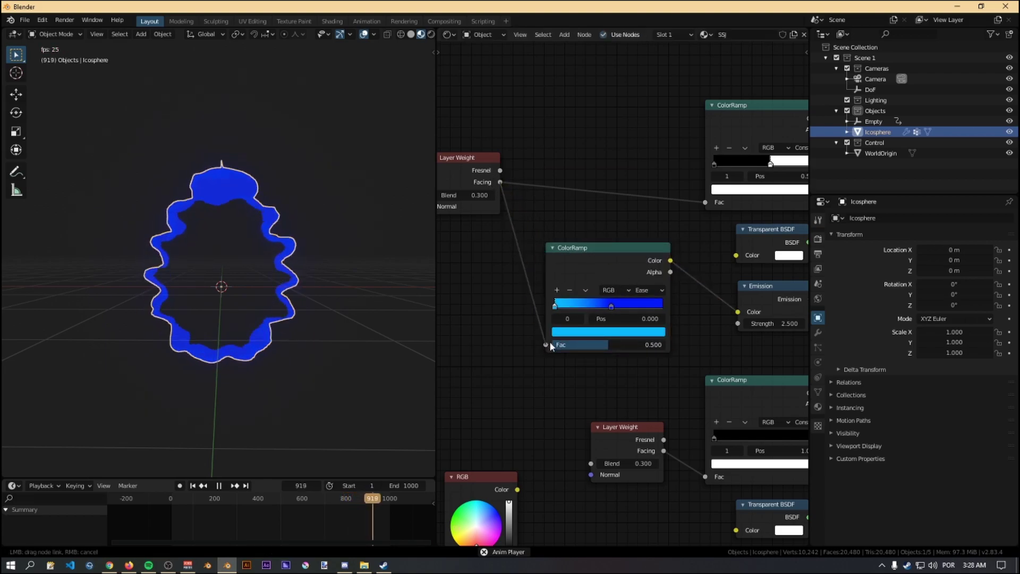
drag(550, 341, 549, 344)
scroll(589, 379, down, 4)
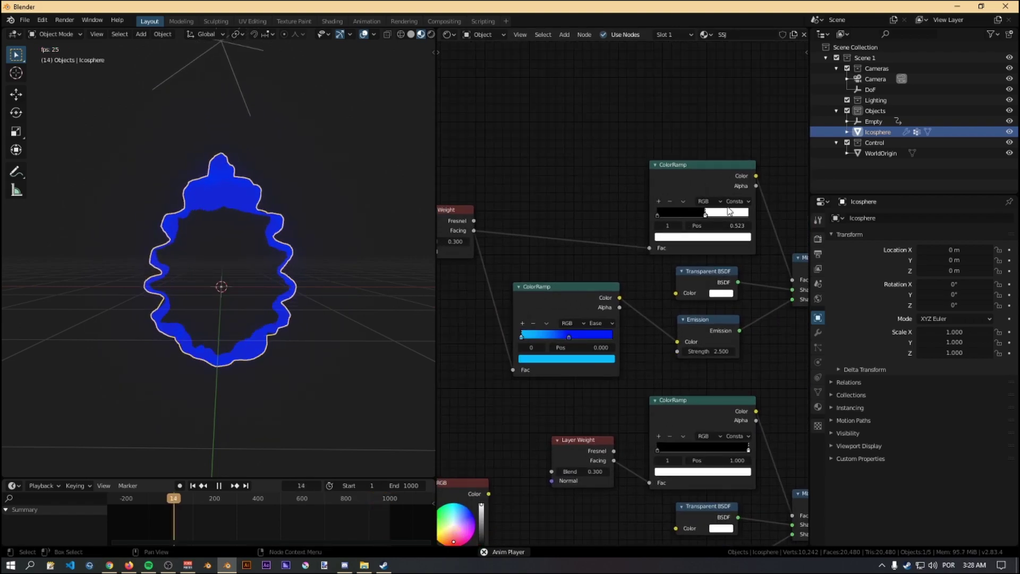
Set the upper black-and-white ColorRamp to Ease interpolation and move its white stop to position 0.473
click(745, 210)
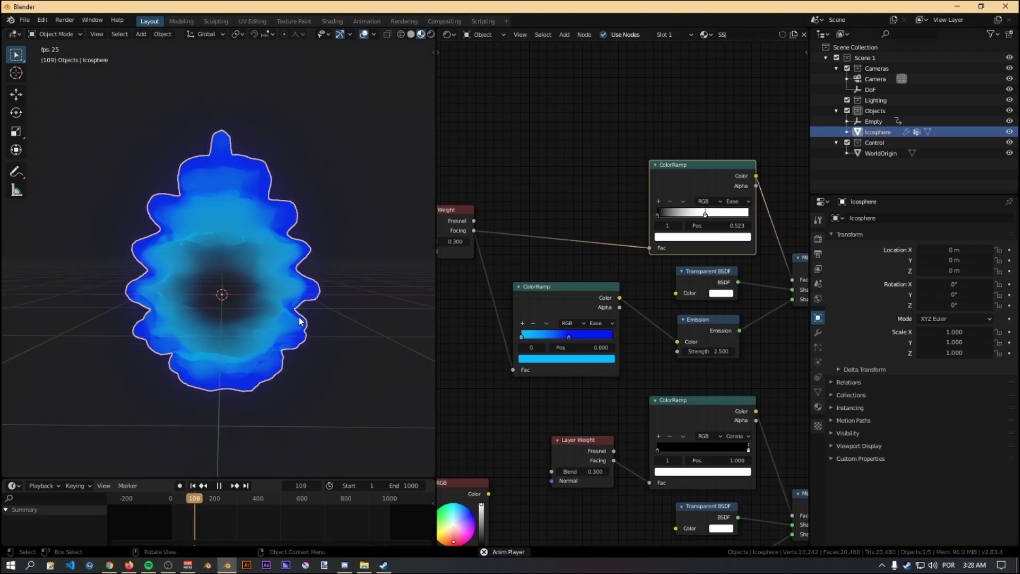
mouse_move(706, 220)
mouse_down()
mouse_move(687, 218)
mouse_move(697, 223)
mouse_up()
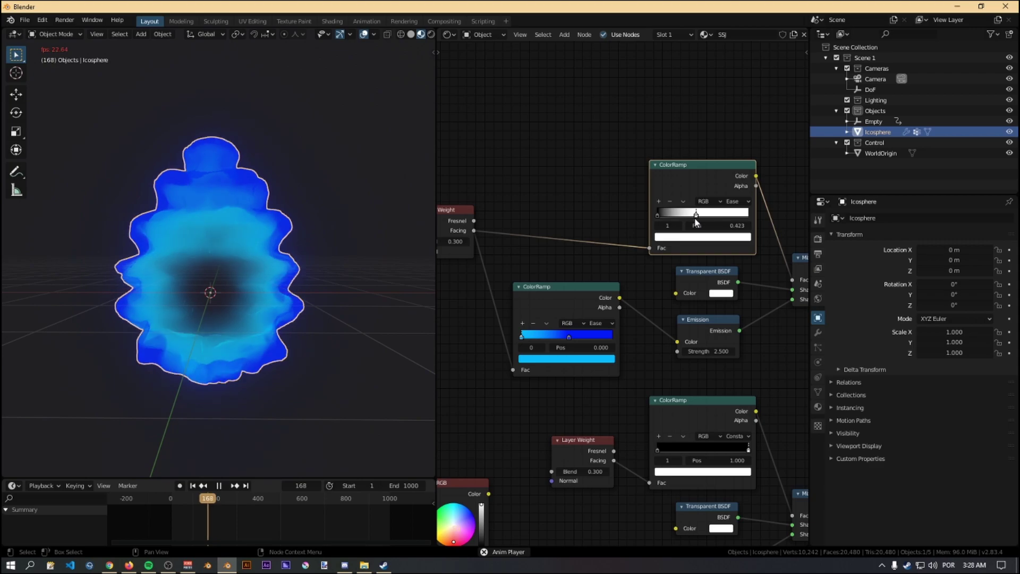
click(310, 228)
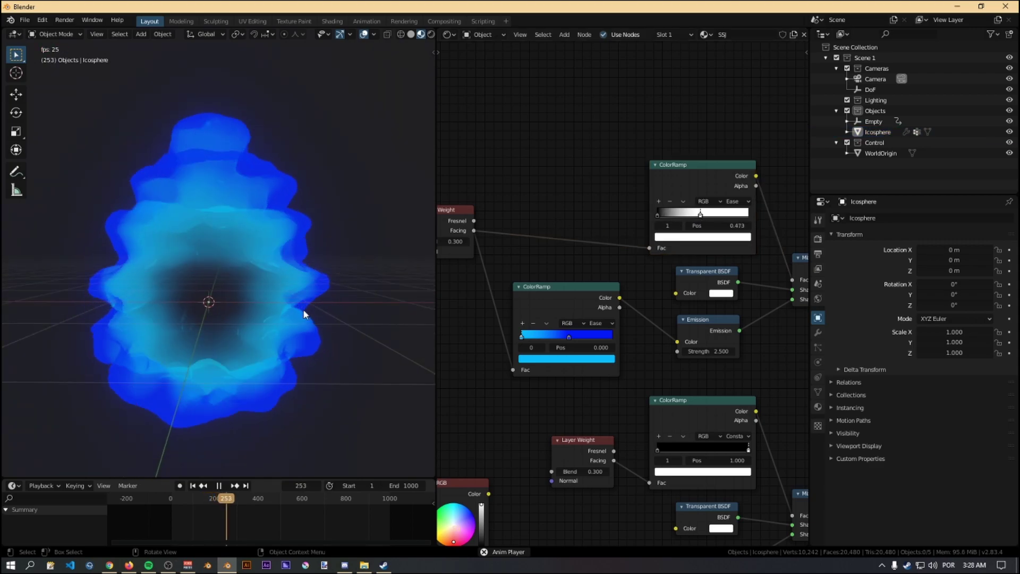
middle_drag(487, 363, 626, 359)
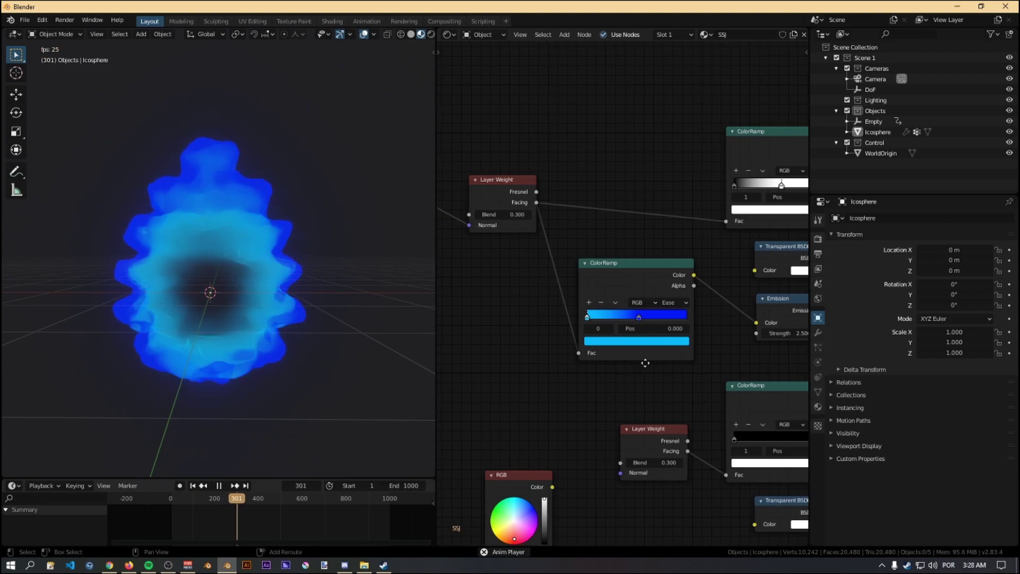
scroll(607, 341, up, 1)
middle_drag(567, 329, 510, 315)
mouse_move(622, 249)
mouse_down()
mouse_move(583, 250)
mouse_move(621, 253)
mouse_up()
scroll(617, 369, up, 3)
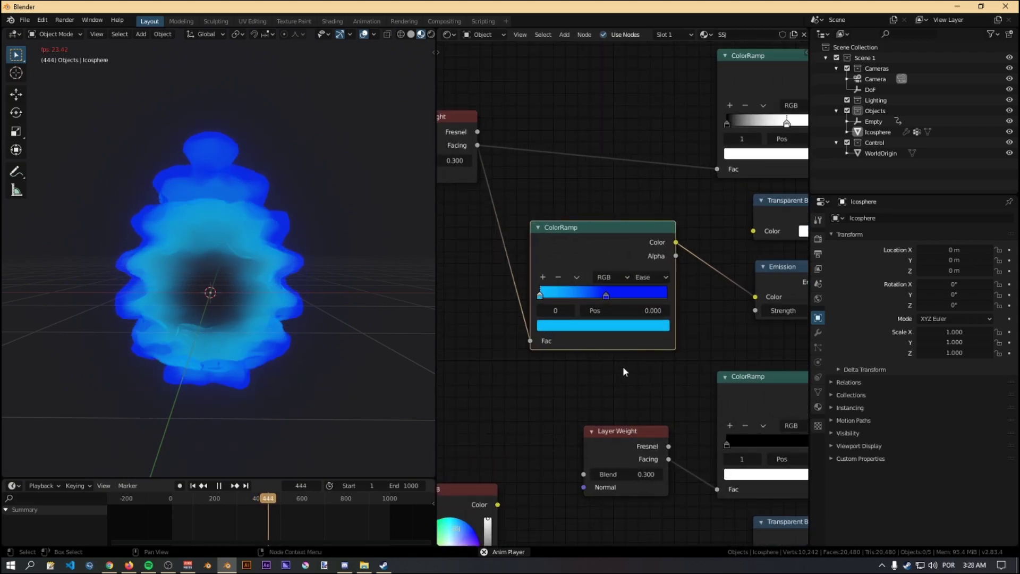
Launch a second Blender window and open the recent file SSJ_aura.blend in it
right_click(234, 564)
click(236, 509)
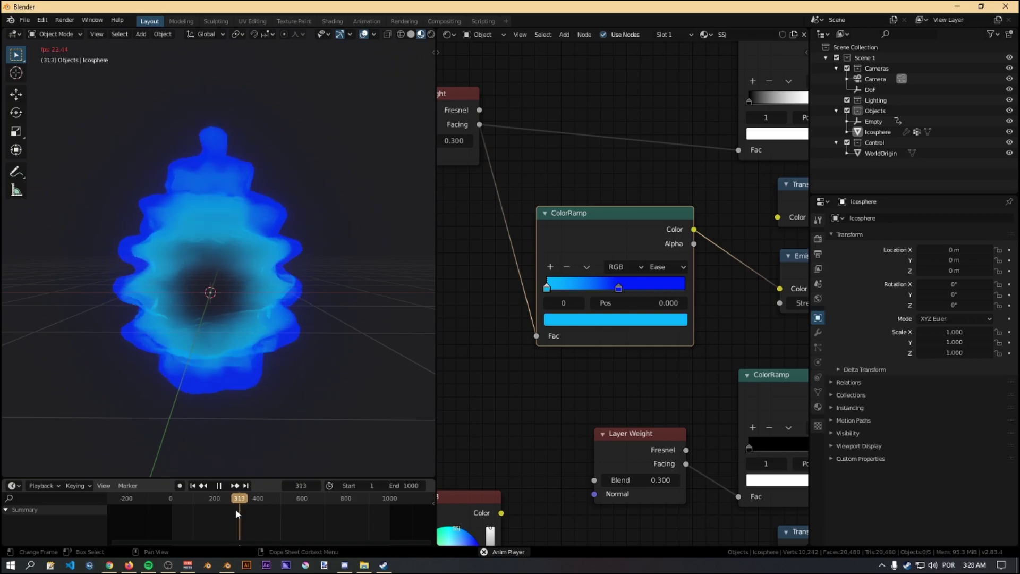
right_click(227, 565)
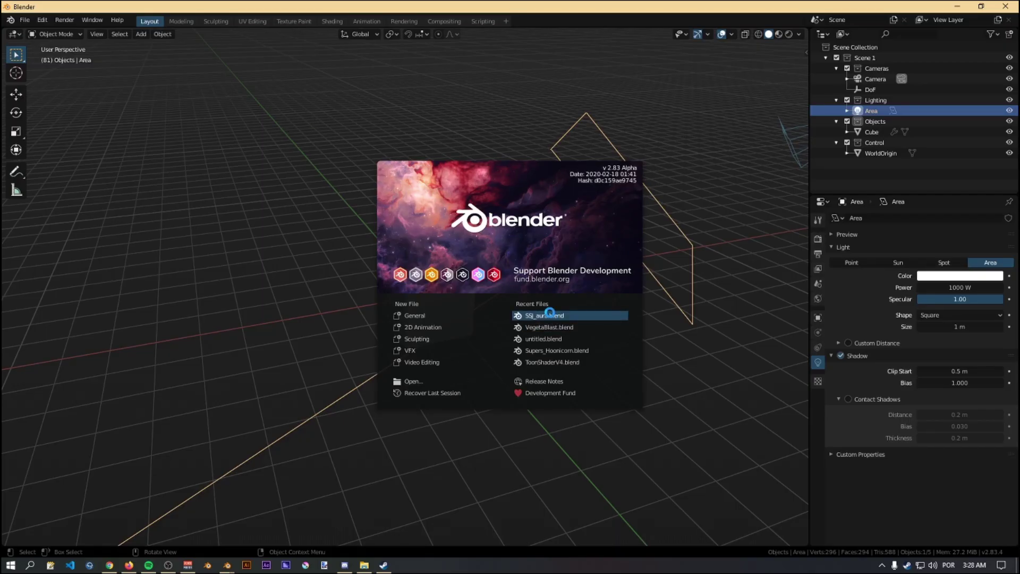
click(551, 315)
Select the SSB aura and show the scene's auras in Material Preview shading
click(274, 243)
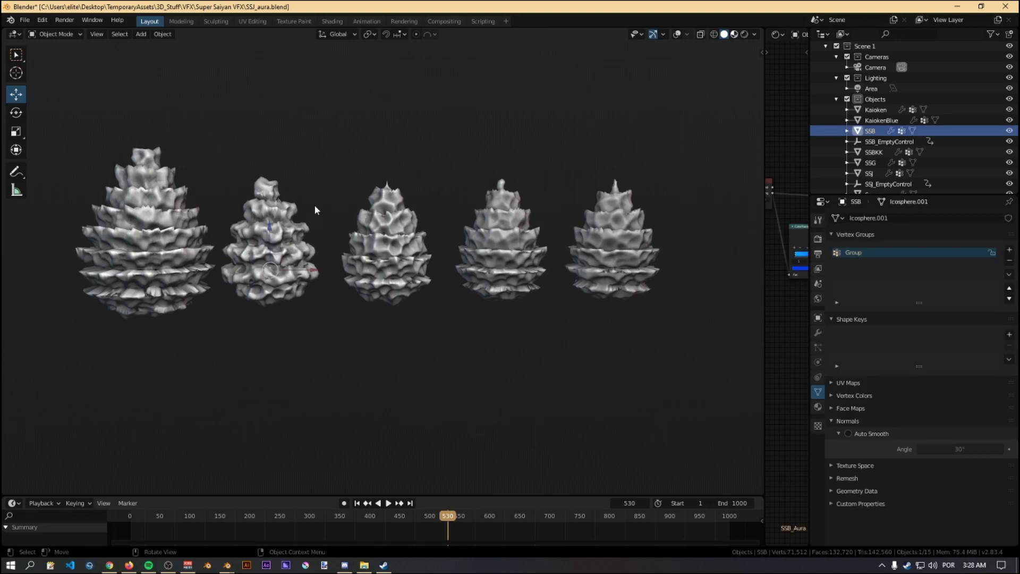
key(z)
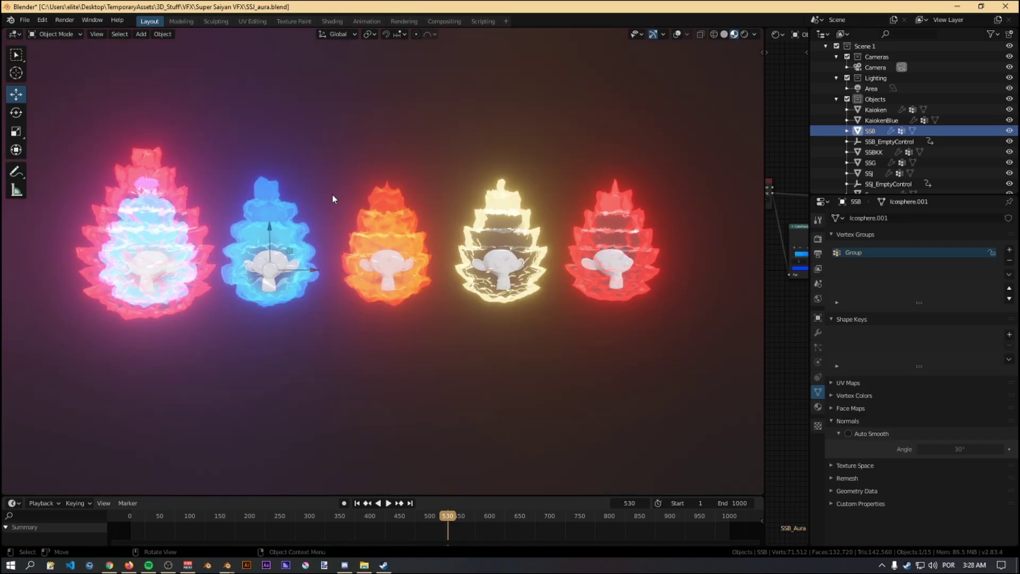
scroll(340, 210, up, 3)
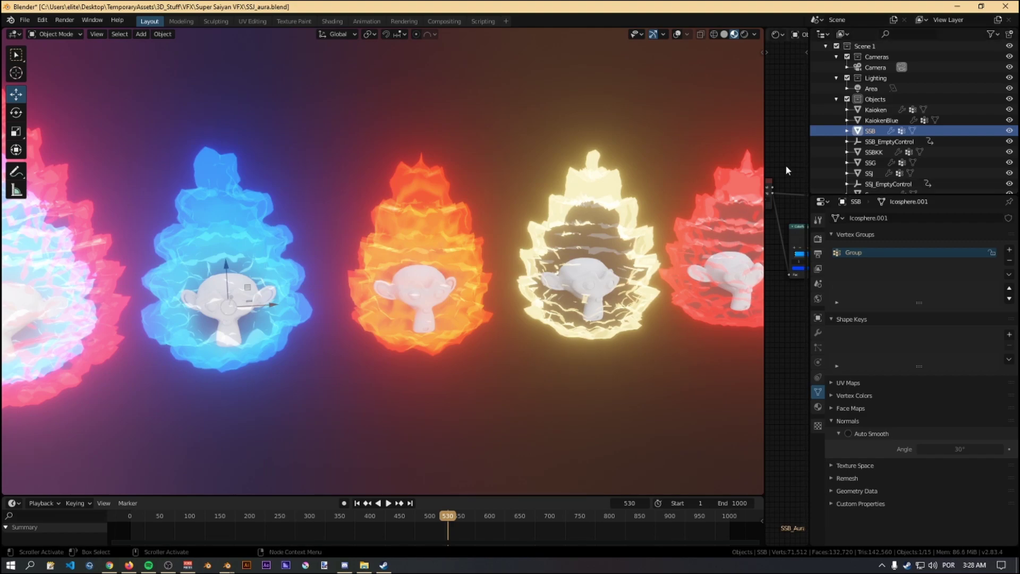
Enlarge the node editor and examine the SSB_Aura material's ColorRamp, Emission and Mix Shader setup
drag(765, 145, 375, 164)
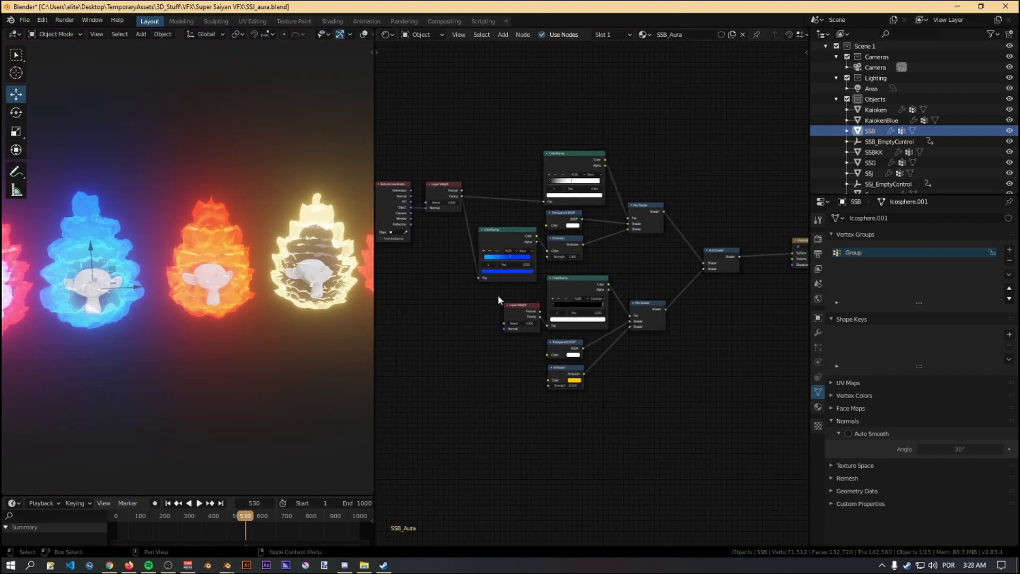
scroll(495, 299, up, 5)
middle_drag(469, 301, 627, 376)
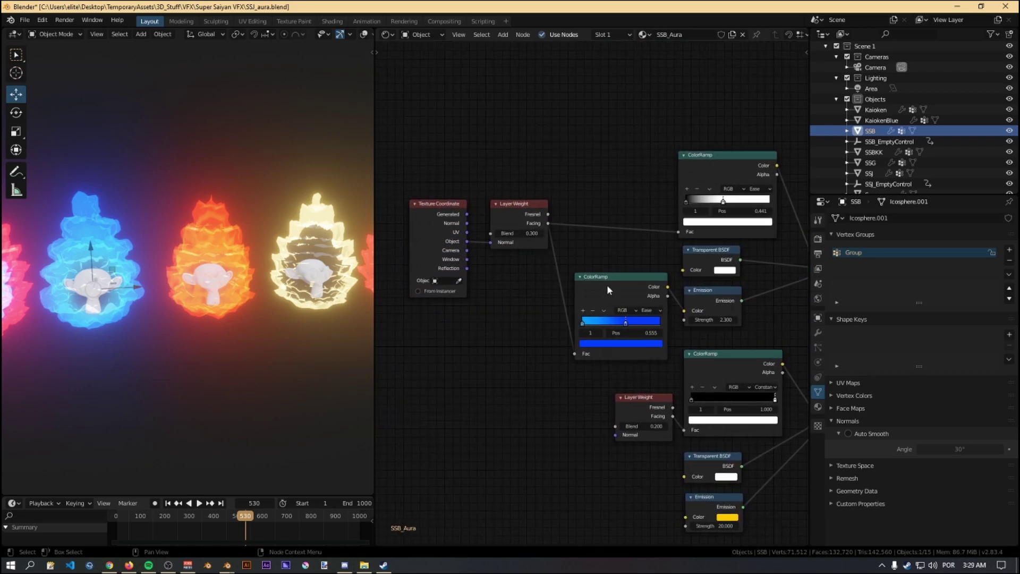
middle_drag(674, 289, 625, 265)
middle_drag(746, 254, 651, 239)
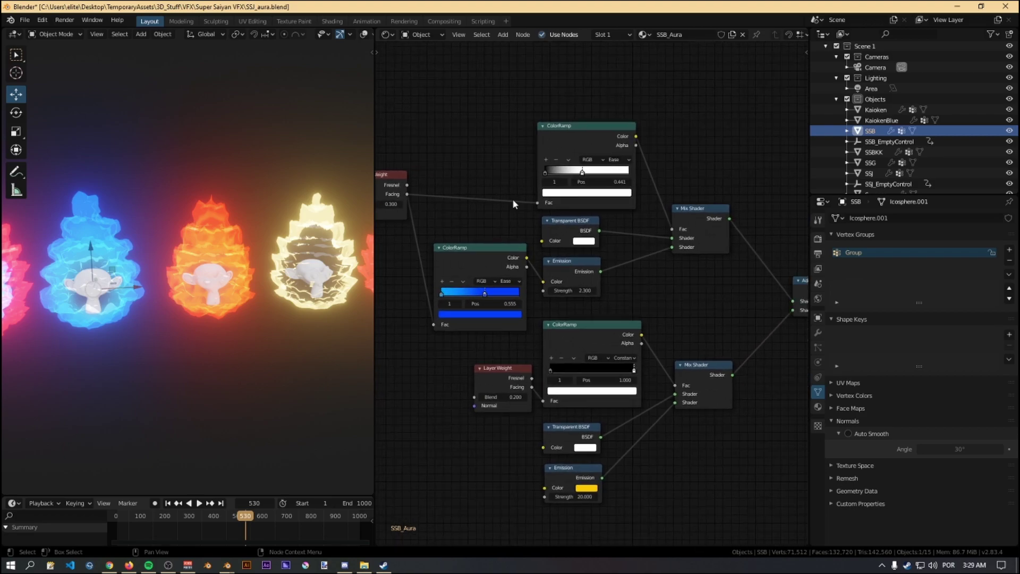
middle_drag(513, 203, 478, 160)
middle_drag(656, 254, 679, 245)
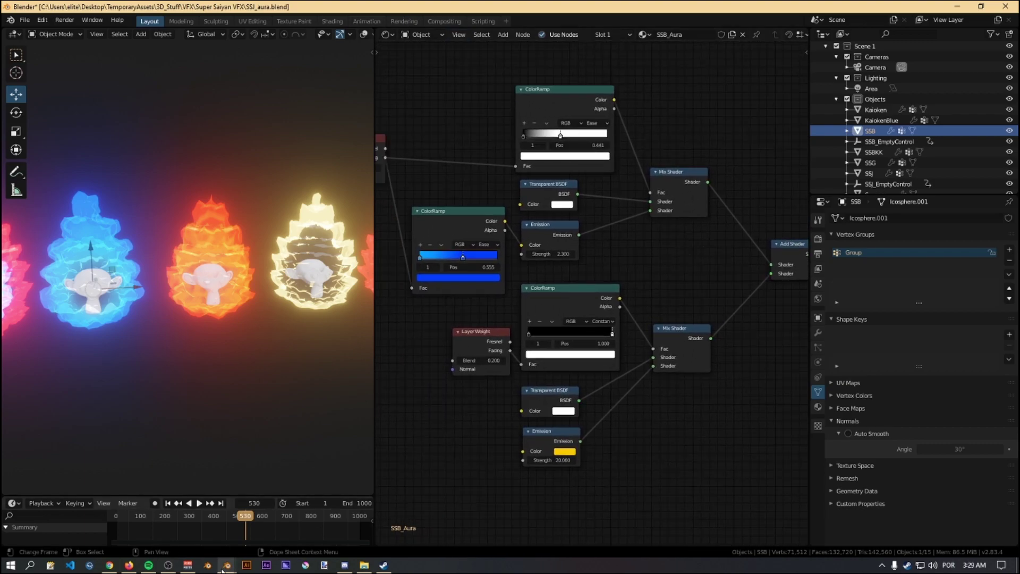
Switch back to the Blender window with the Icosphere aura and bring its full SSJ node tree into view
mouse_move(223, 568)
click(170, 531)
scroll(548, 361, down, 7)
middle_drag(556, 362, 589, 308)
scroll(573, 297, down, 2)
scroll(591, 307, up, 5)
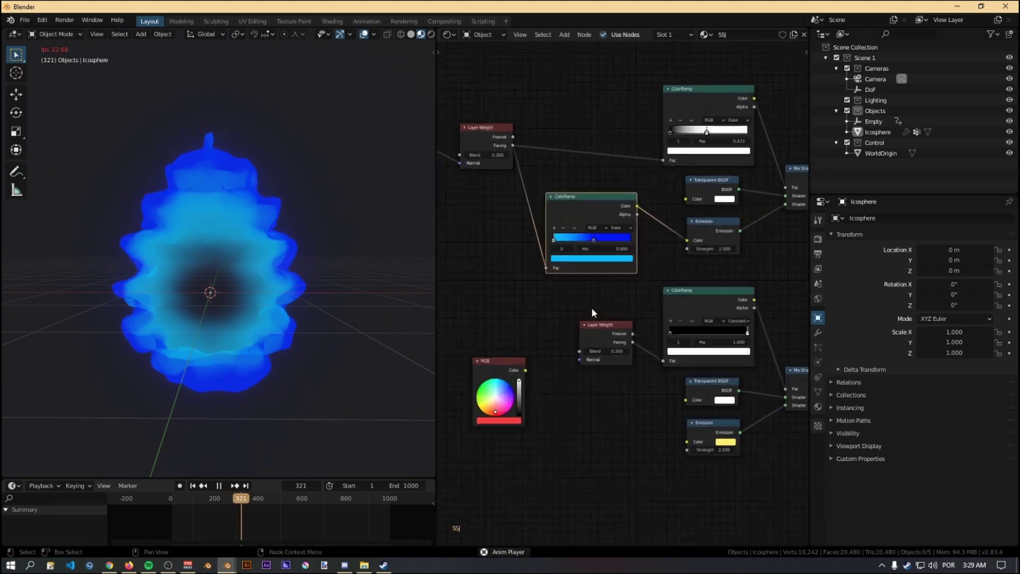
Move the dark blue stop of the ColorRamp feeding the SSJ material's upper Emission node to position 0.418
drag(599, 240, 583, 238)
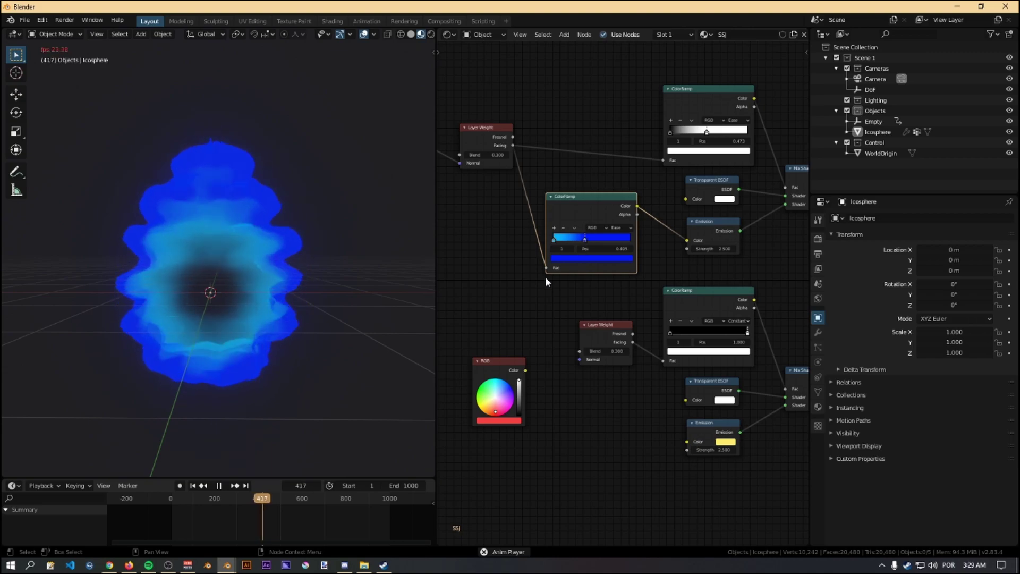
mouse_move(227, 565)
mouse_move(261, 532)
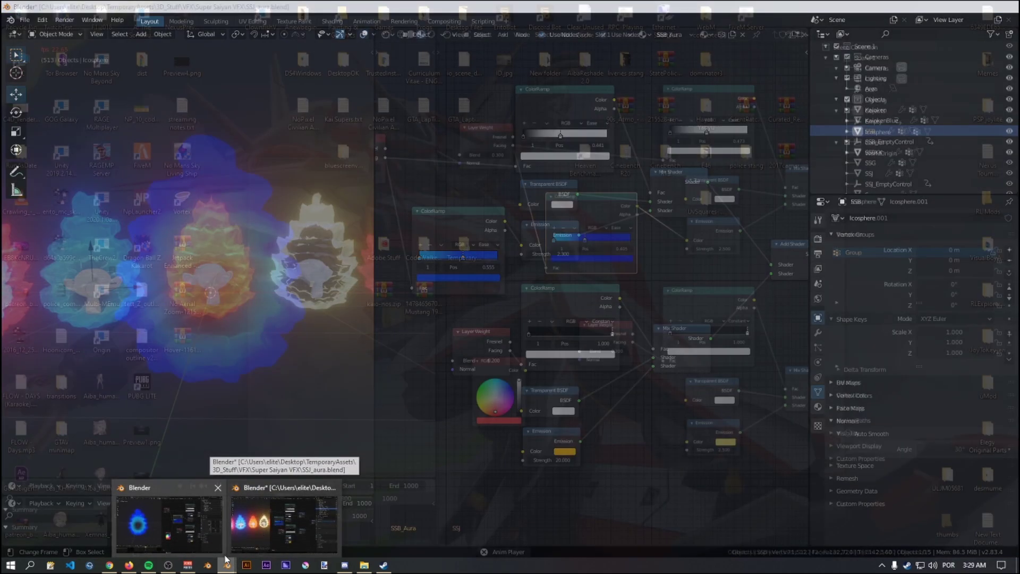
ctrl+scroll(691, 264, left, 2)
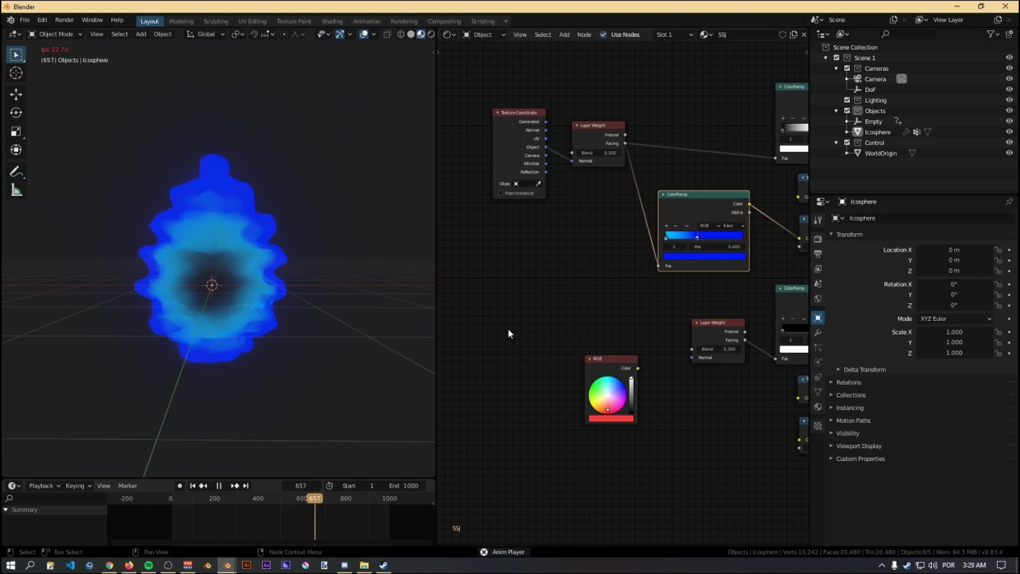
middle_drag(702, 321, 642, 287)
scroll(311, 282, up, 2)
middle_drag(652, 242, 587, 316)
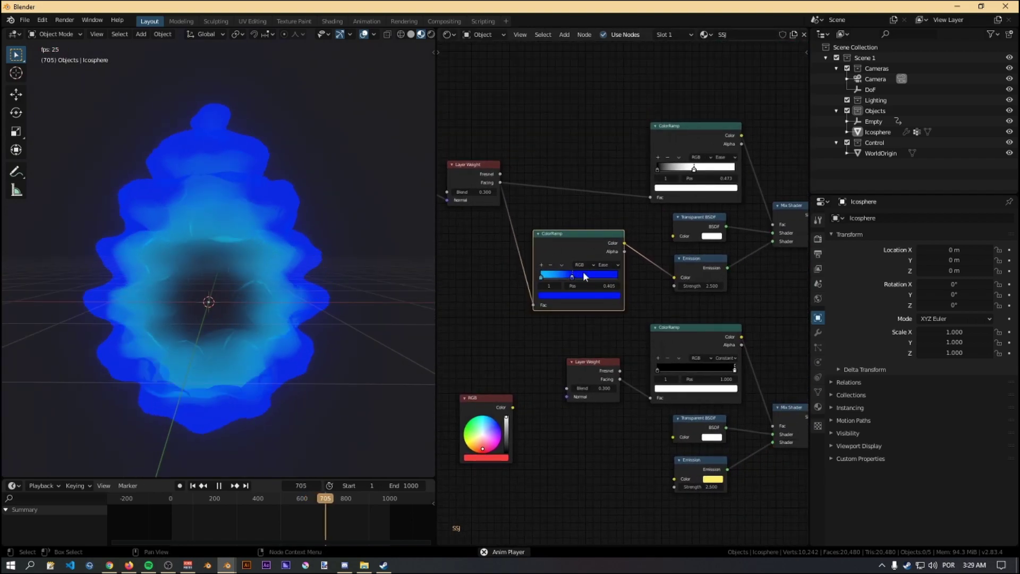
click(543, 276)
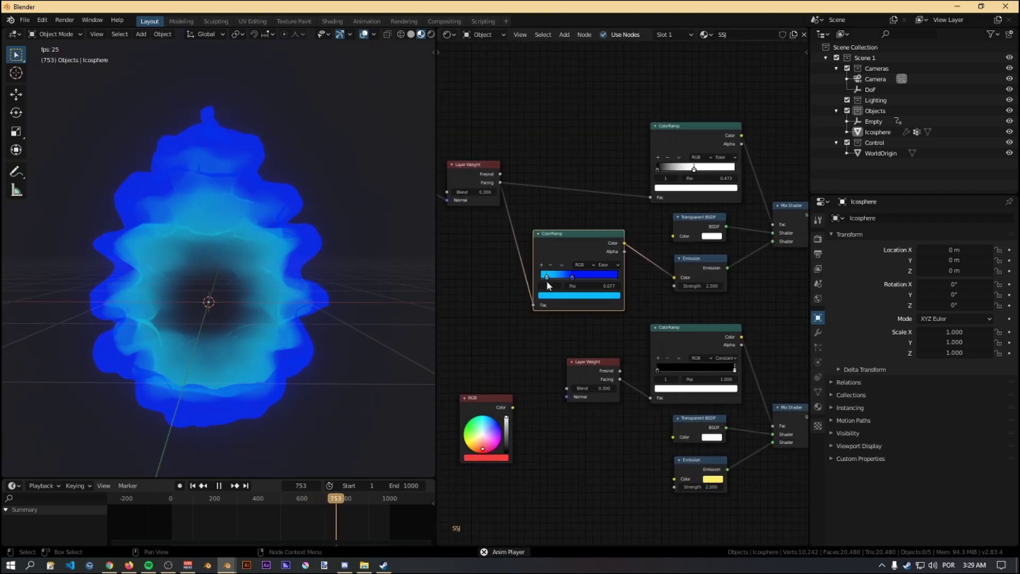
mouse_move(571, 276)
mouse_down()
mouse_move(585, 279)
mouse_move(573, 278)
mouse_up()
Set the white stop of the upper black-and-white ColorRamp to position 0.359
middle_drag(735, 259, 685, 294)
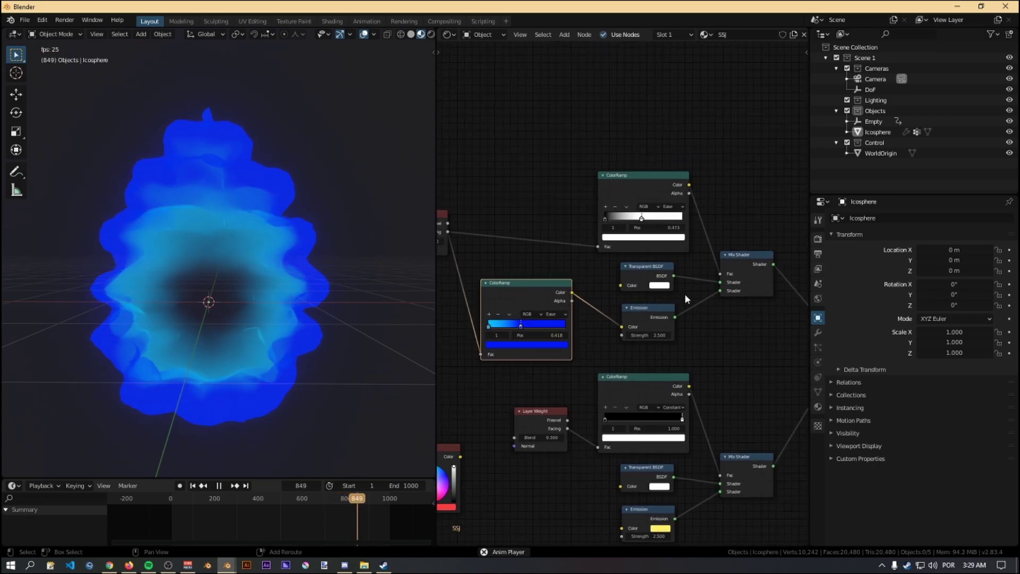
scroll(698, 274, up, 1)
mouse_move(644, 205)
mouse_down()
mouse_move(595, 208)
mouse_move(634, 210)
mouse_up()
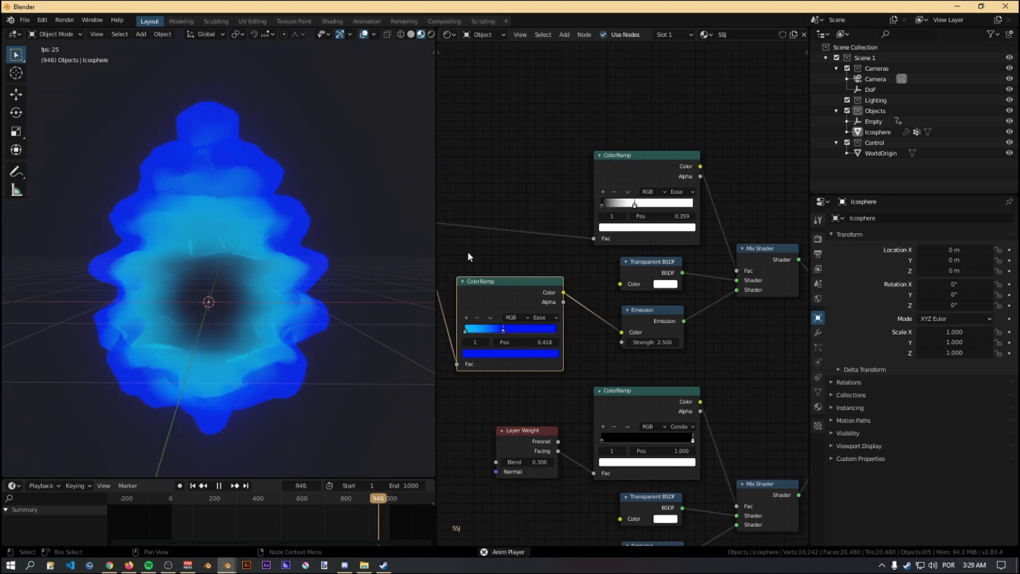
Try the Alpha Clip blend mode on the Icosphere's SSJ material and restore Alpha Blend
scroll(470, 251, down, 2)
scroll(510, 238, down, 1)
middle_drag(526, 234, 562, 234)
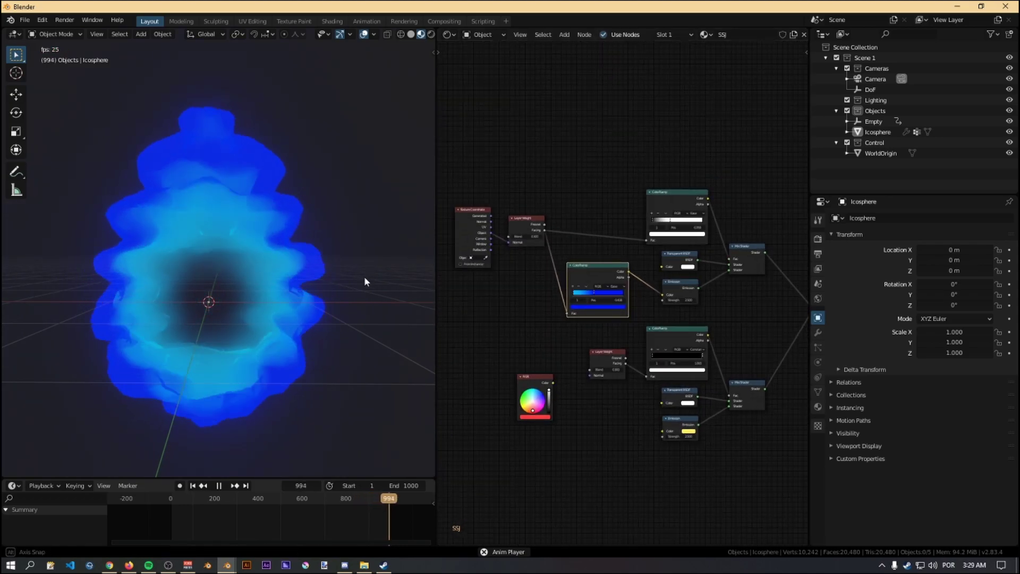
click(819, 407)
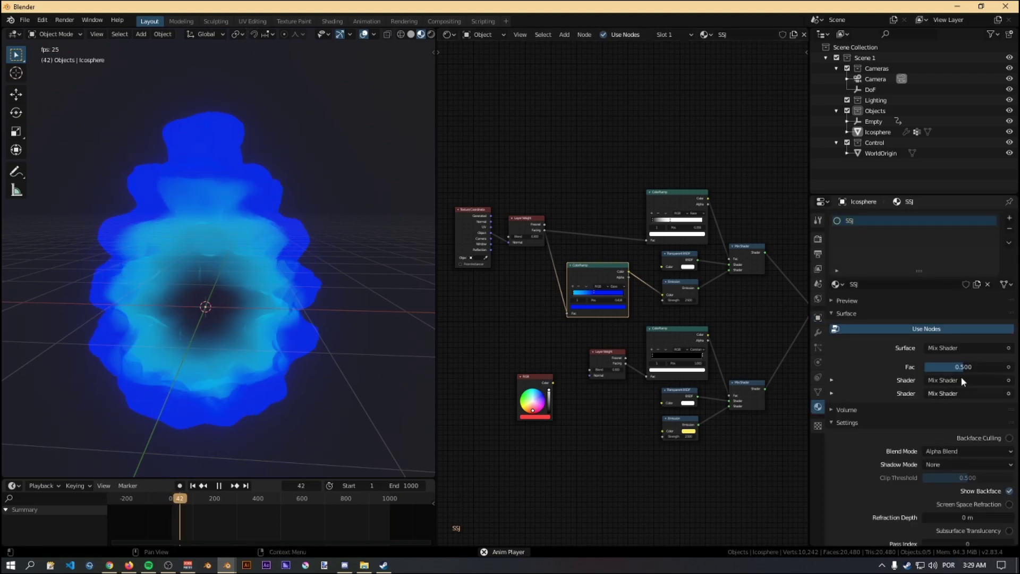
click(946, 454)
click(951, 474)
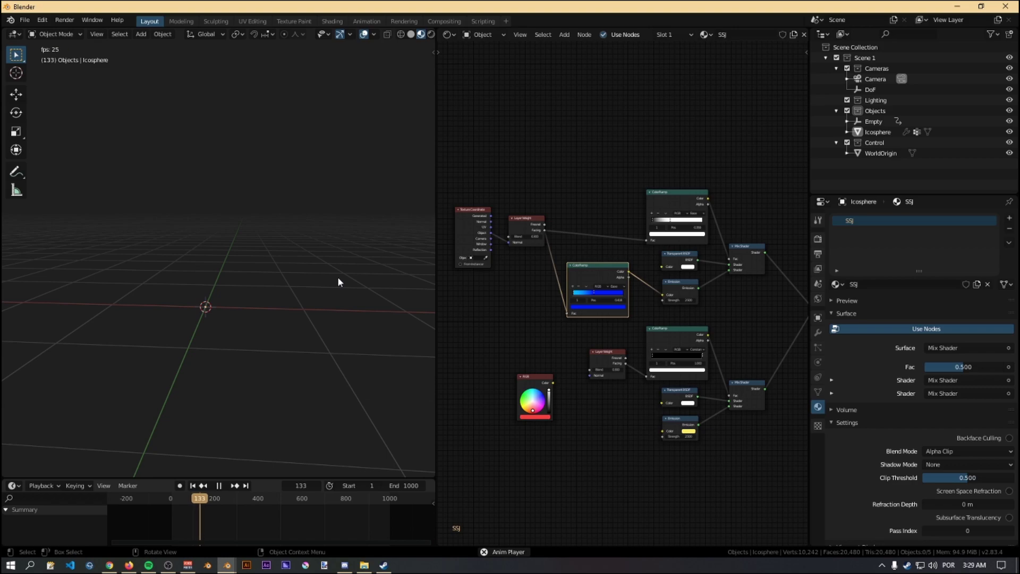
middle_drag(339, 293, 341, 288)
click(971, 451)
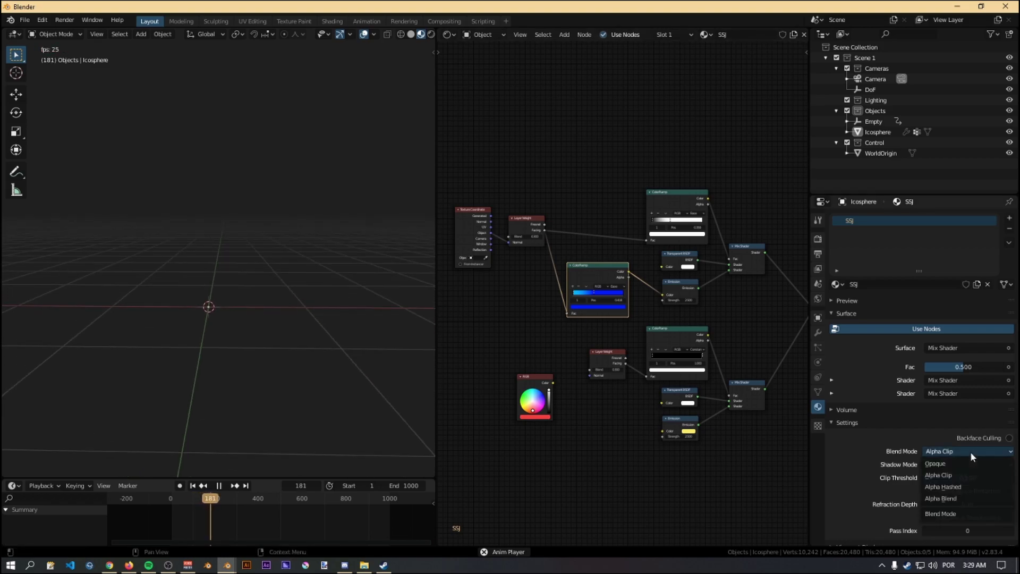
click(964, 498)
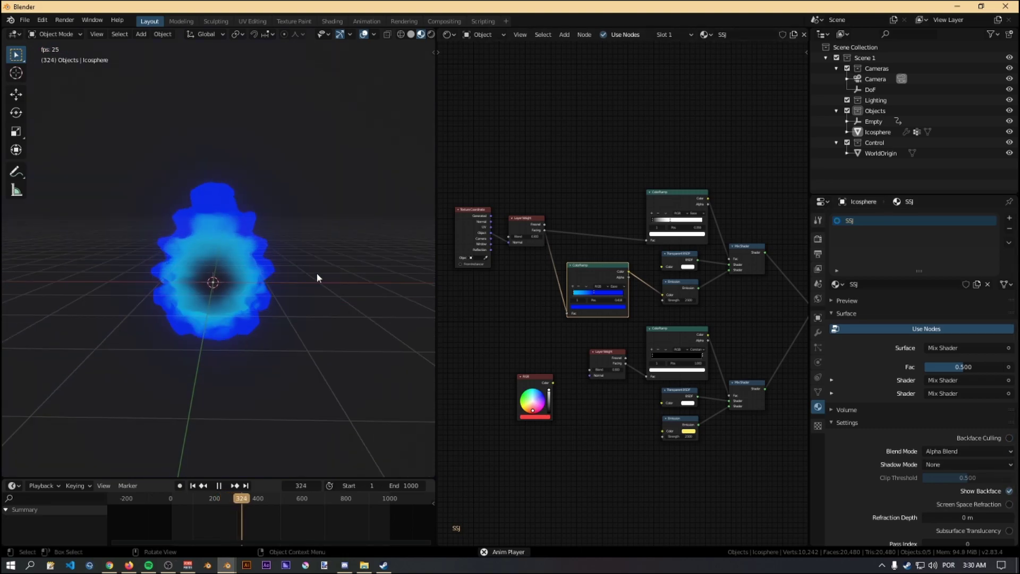
Compare the Icosphere's SSJ node tree with the SSB_Aura node tree in the SSJ_aura.blend window
middle_drag(611, 336, 645, 268)
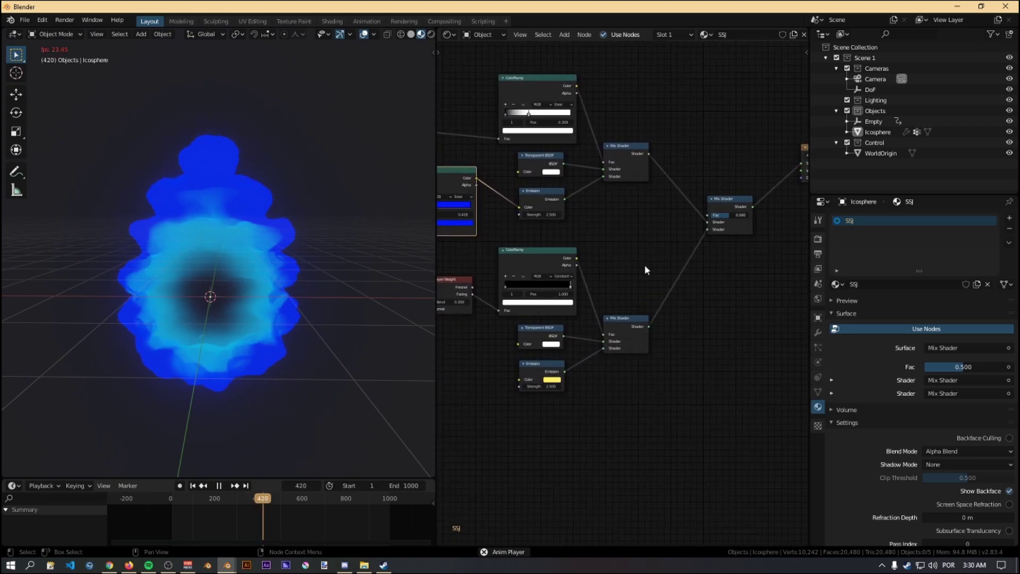
middle_drag(704, 237, 551, 287)
scroll(613, 291, up, 2)
middle_drag(699, 256, 567, 246)
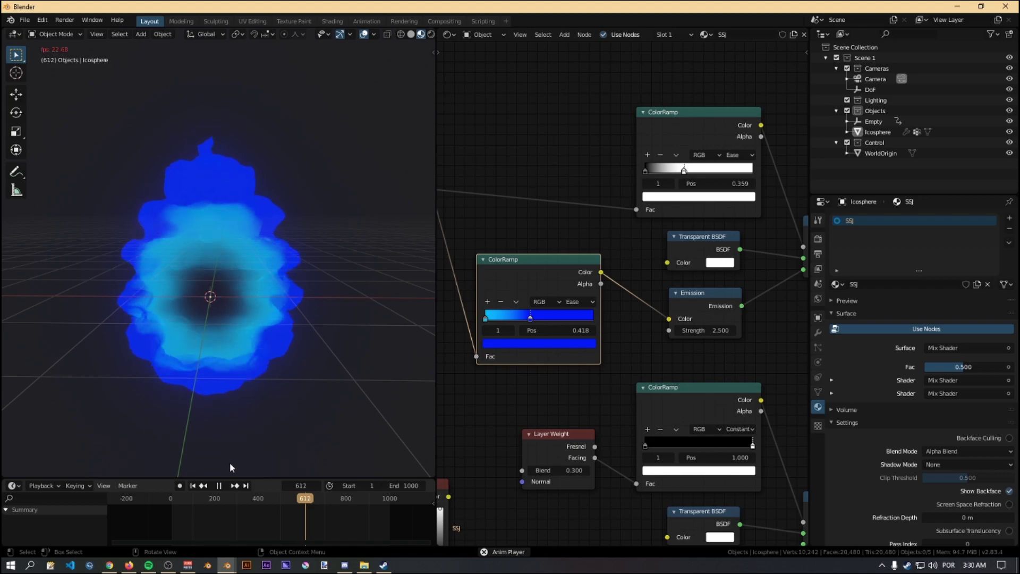
click(227, 565)
click(296, 530)
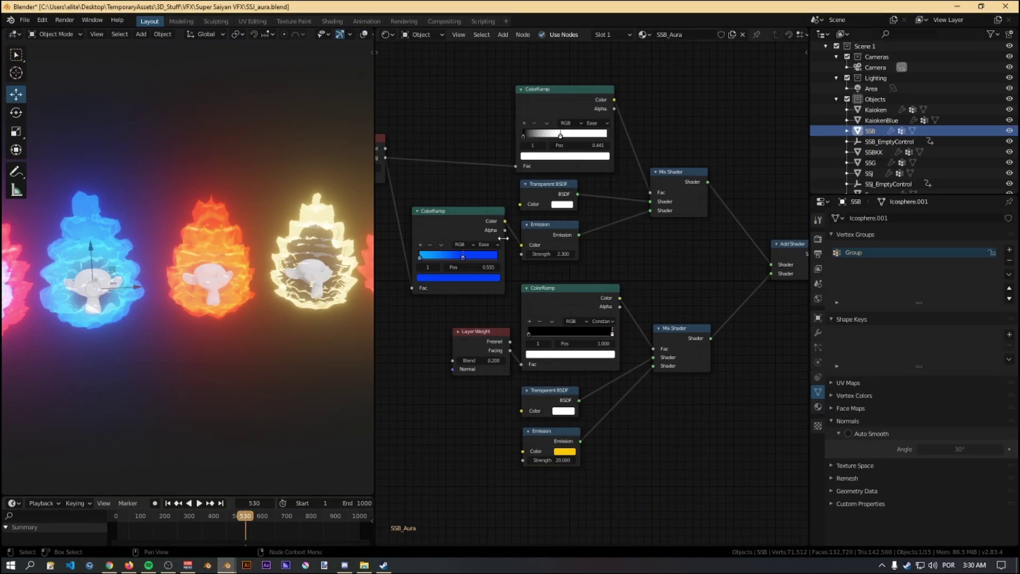
middle_drag(594, 243, 694, 301)
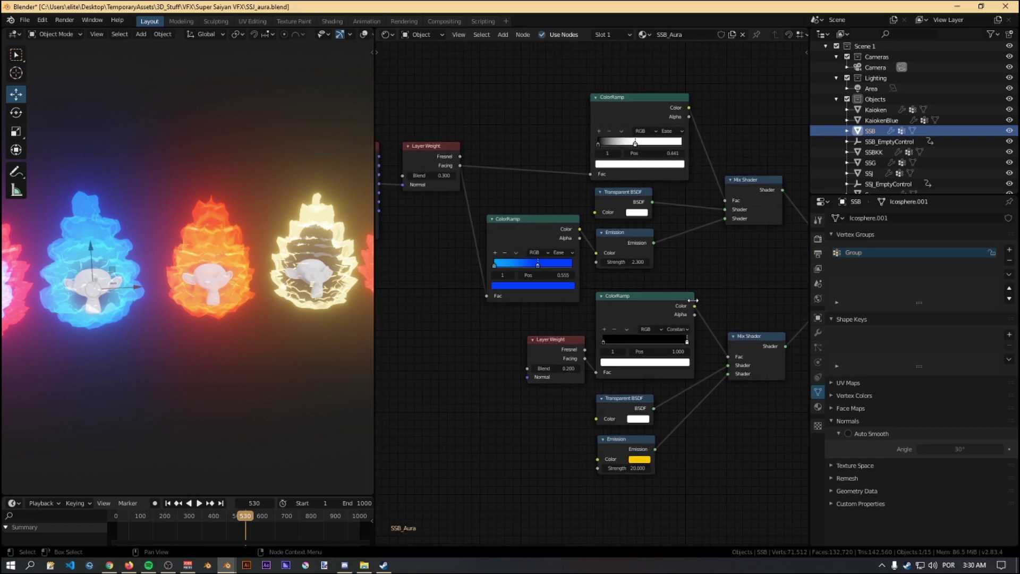
middle_drag(492, 339, 609, 338)
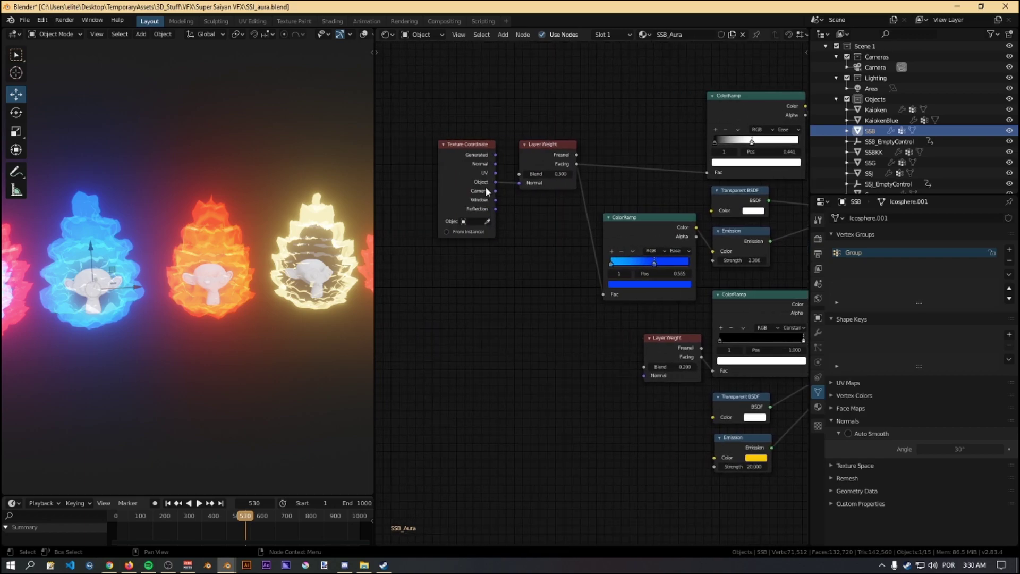
middle_drag(600, 251, 387, 213)
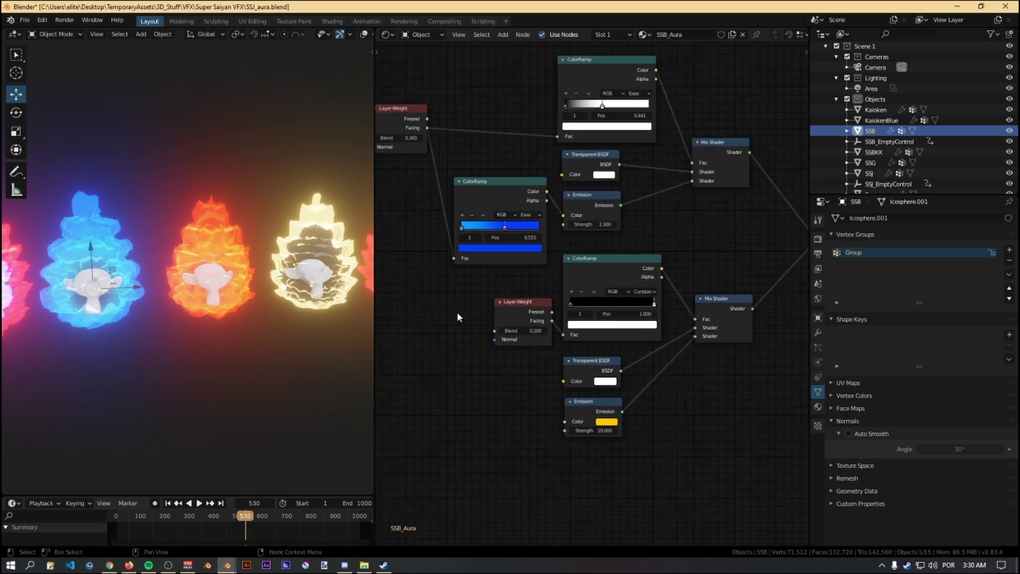
Preview the lower SSB_Aura ColorRamp with its white stop at 0.423, and return the stop to 0.982
middle_drag(663, 381, 645, 337)
drag(549, 260, 518, 265)
scroll(223, 328, up, 3)
middle_drag(150, 359, 195, 400)
scroll(251, 390, up, 2)
mouse_move(527, 259)
mouse_down()
mouse_move(496, 267)
mouse_move(524, 266)
mouse_up()
scroll(158, 187, down, 6)
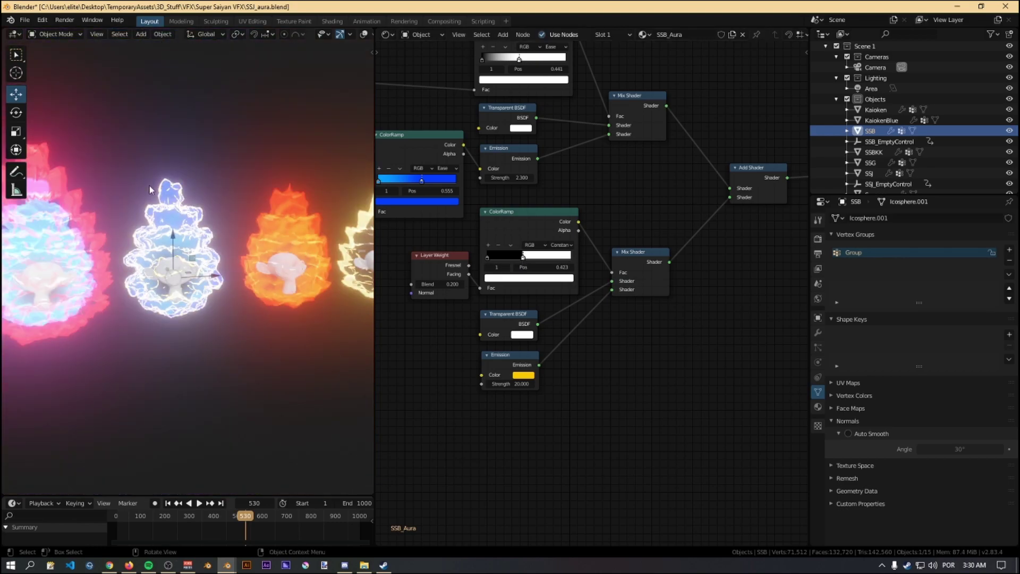
scroll(158, 285, up, 4)
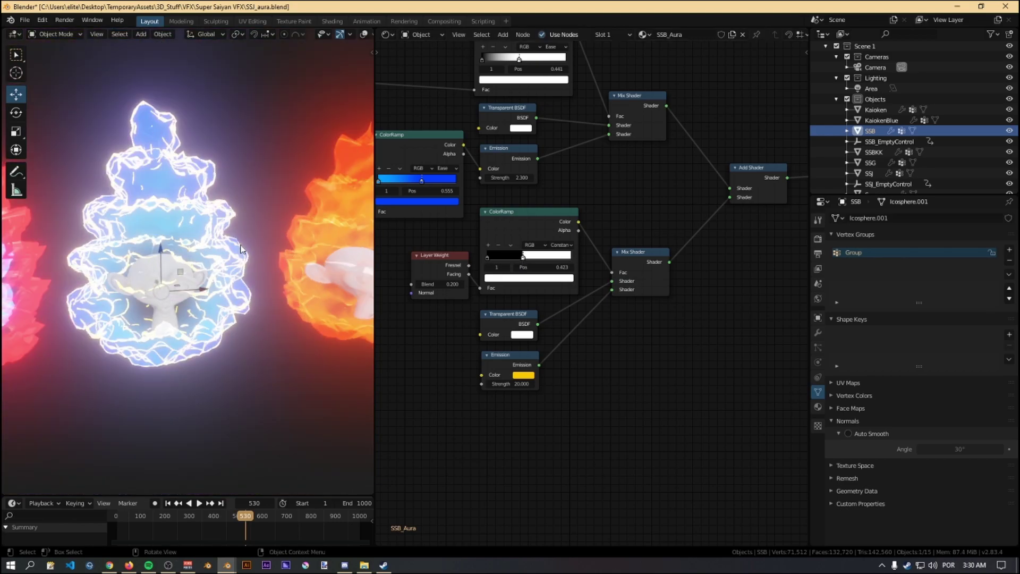
drag(529, 259, 587, 260)
scroll(219, 346, down, 4)
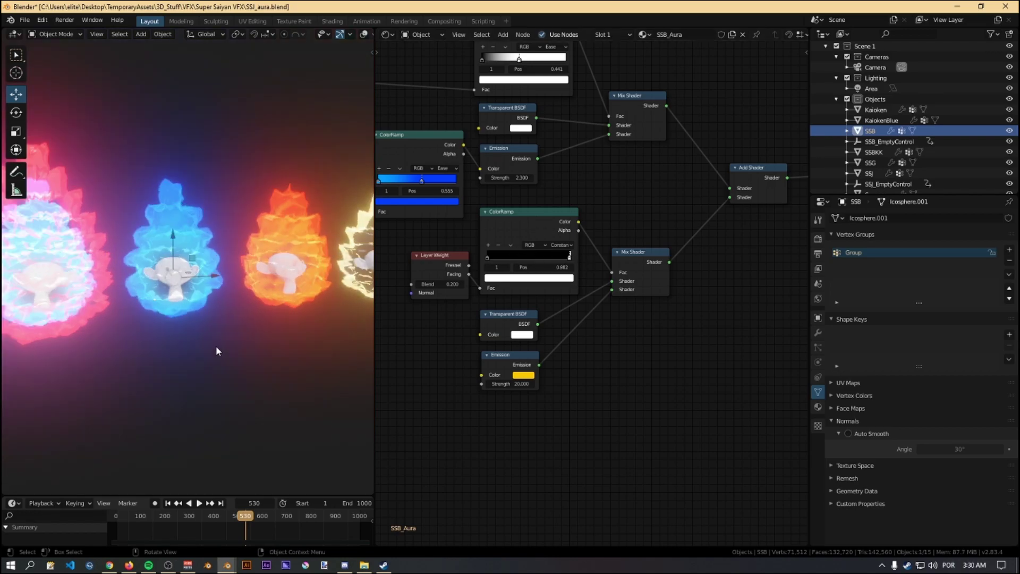
Select the KaiokenBlue aura and try moving it aside and scaling it up, cancelling both transforms
middle_drag(196, 365, 281, 360)
scroll(281, 359, up, 4)
scroll(286, 365, down, 3)
click(271, 294)
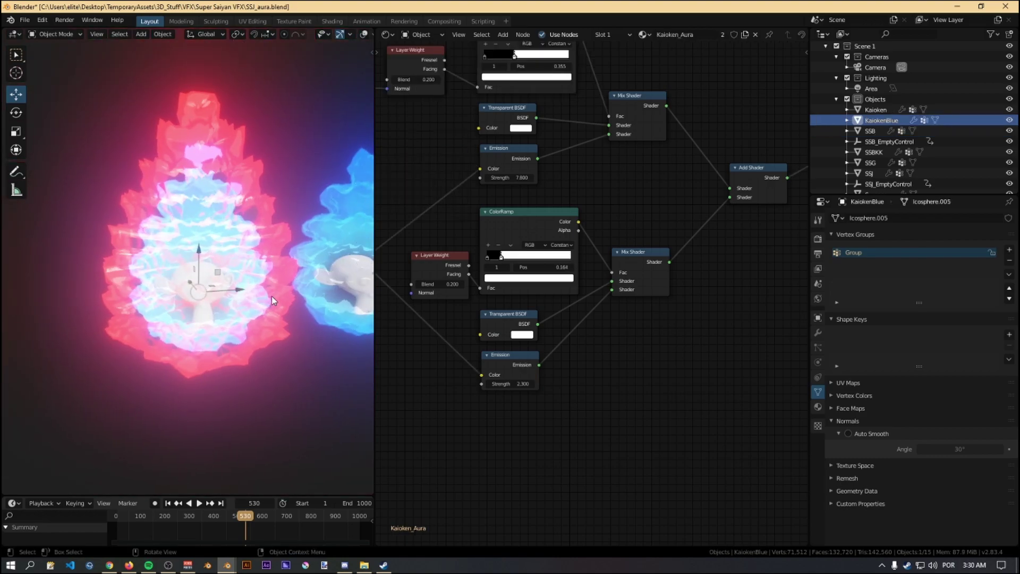
key(g)
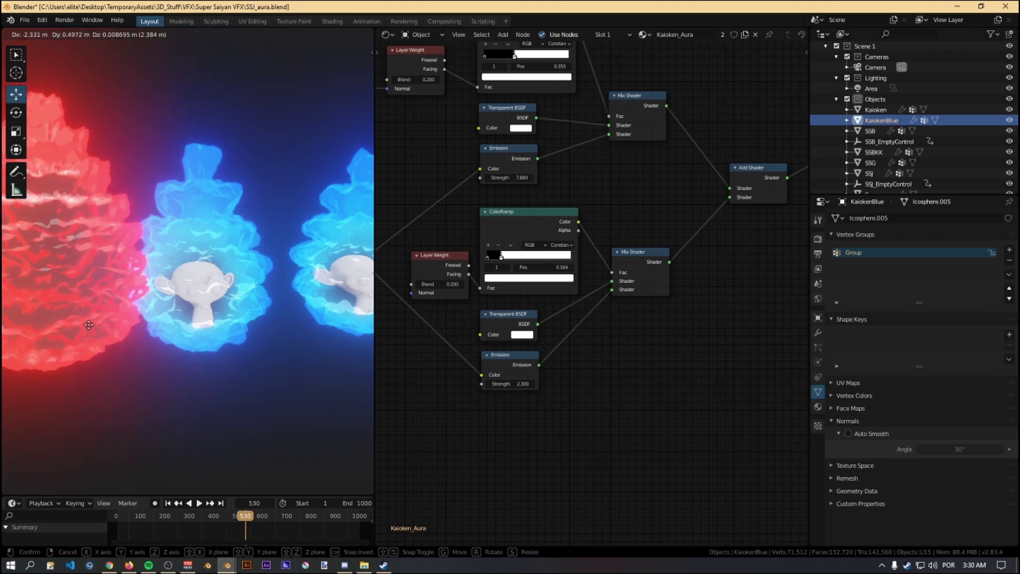
click(232, 326)
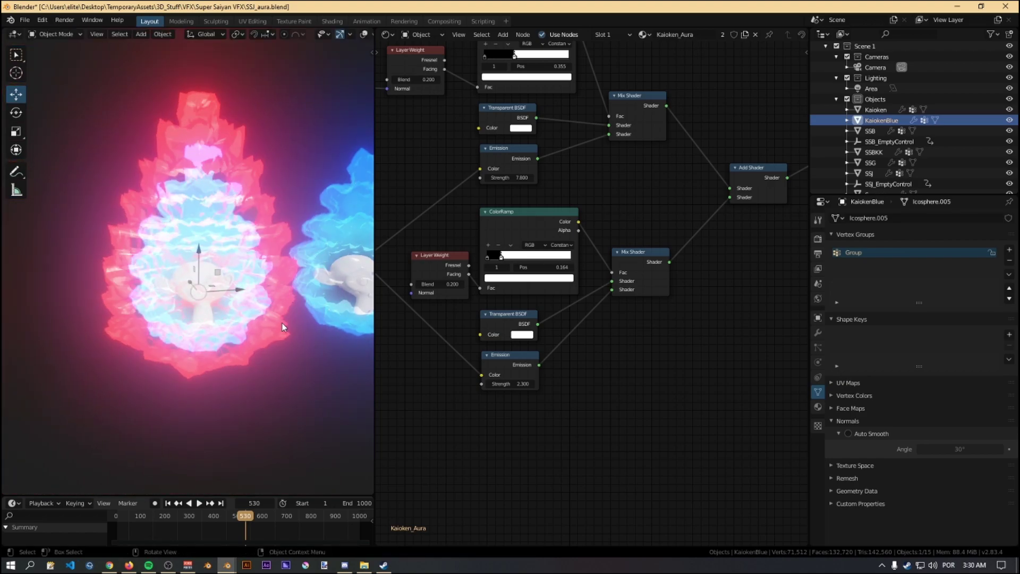
key(s)
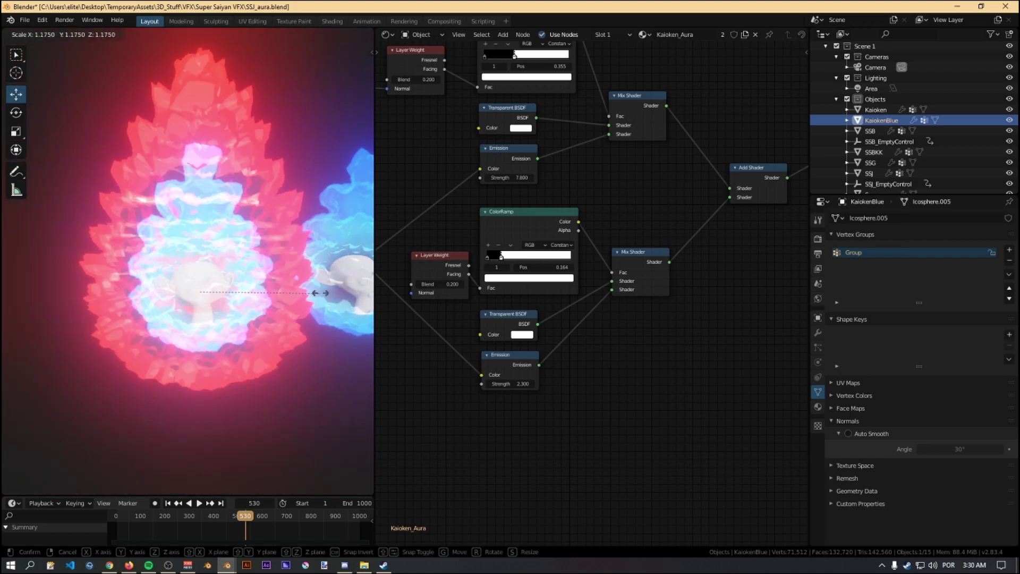
click(285, 328)
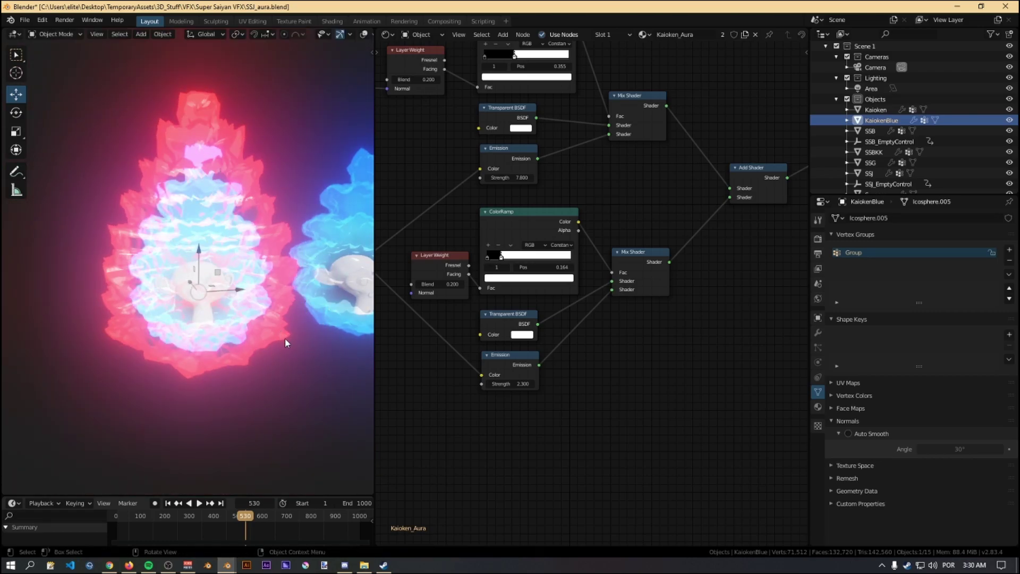
Play the animation to view the row of coloured auras, and stop the playback
scroll(269, 376, down, 5)
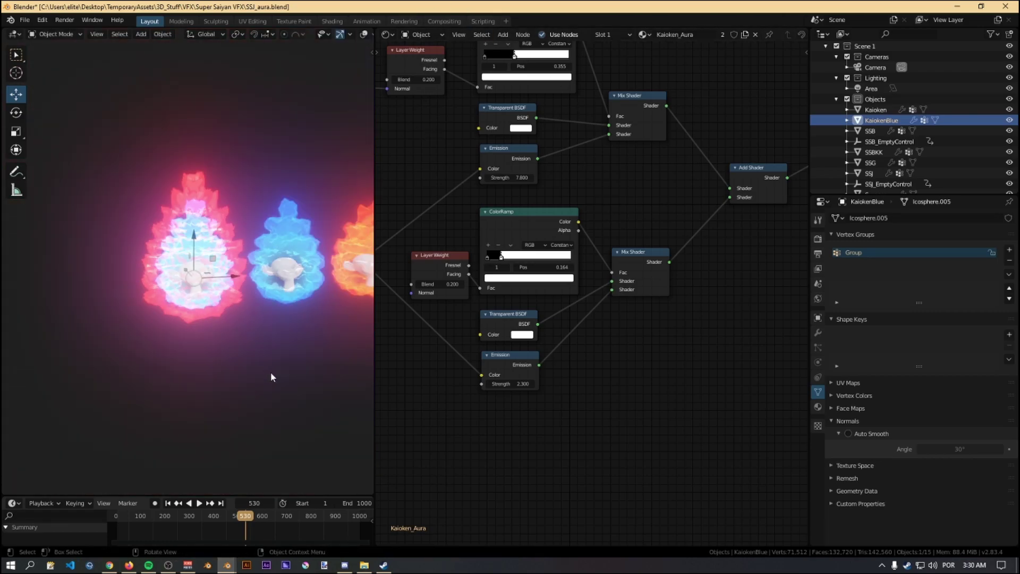
middle_drag(462, 377, 474, 412)
middle_drag(350, 380, 319, 371)
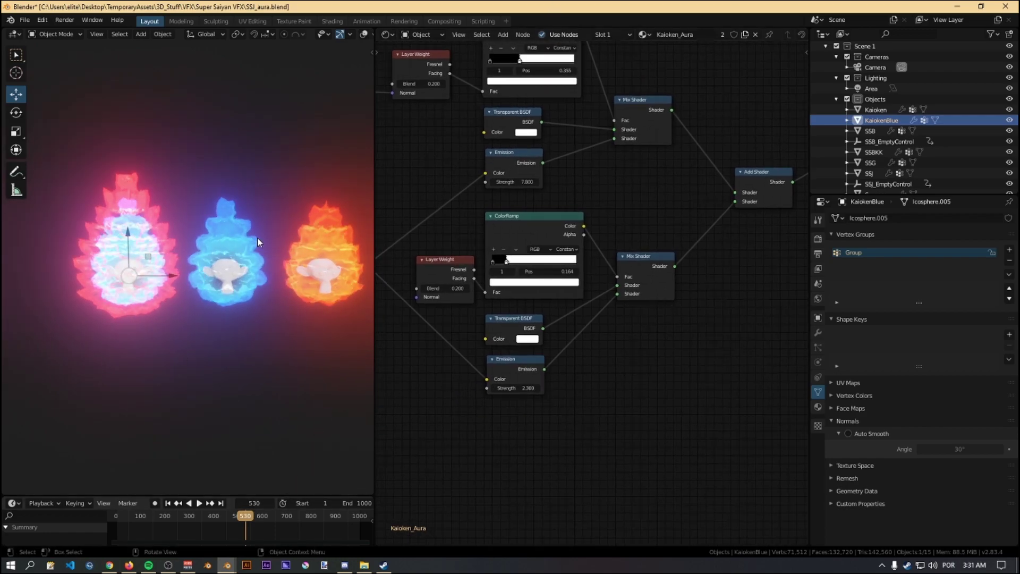
ctrl+scroll(297, 345, down, 3)
key(space)
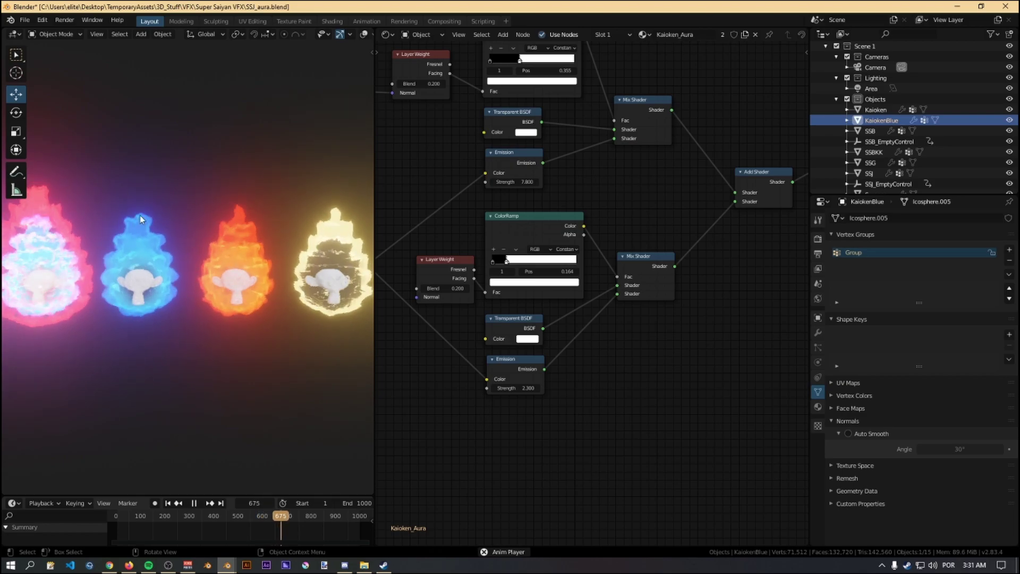
middle_drag(254, 367, 184, 371)
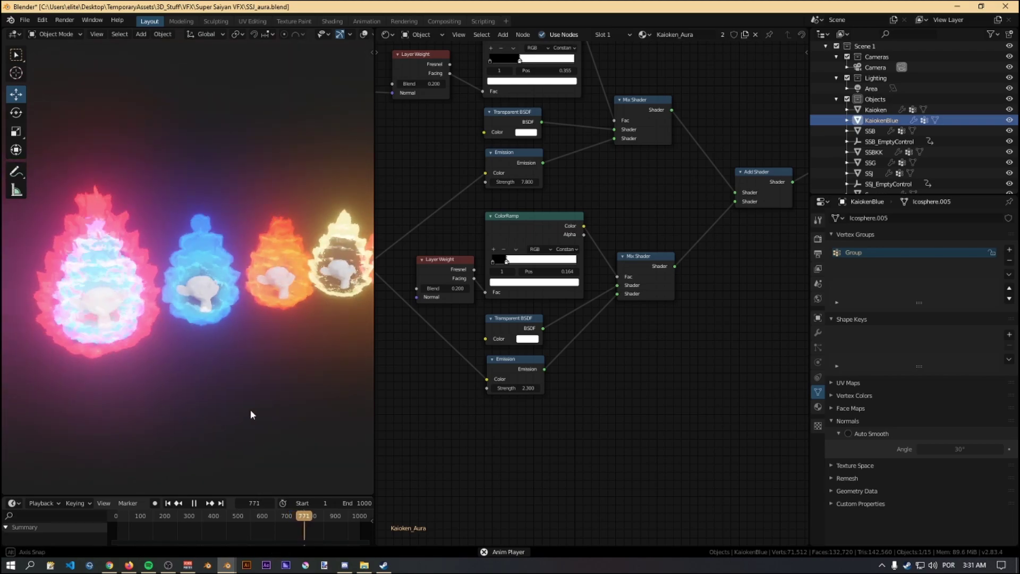
click(193, 503)
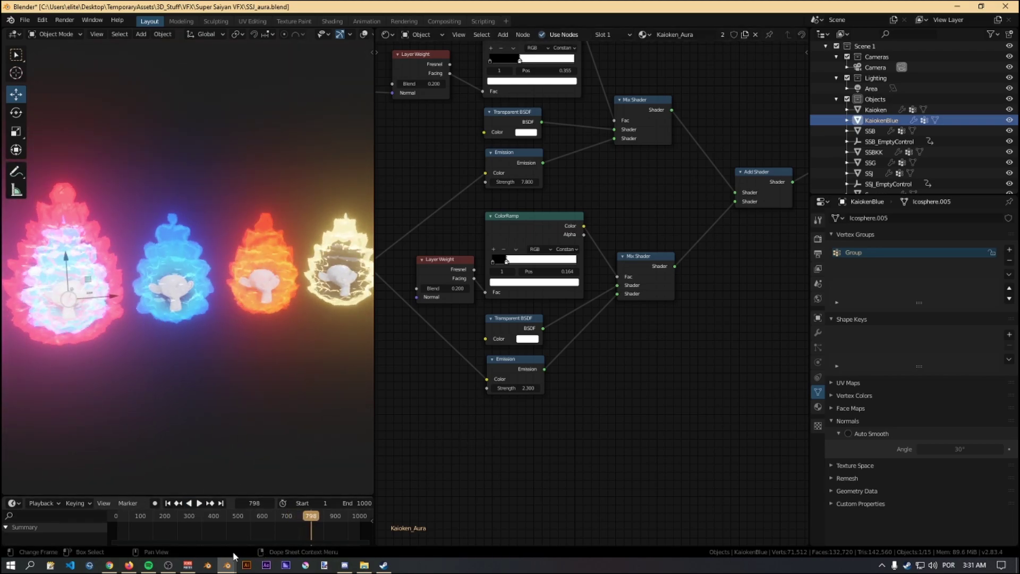
Switch back to the Icosphere's Blender window and change the blue ColorRamp's dark stop to a lighter blue
click(117, 567)
click(114, 566)
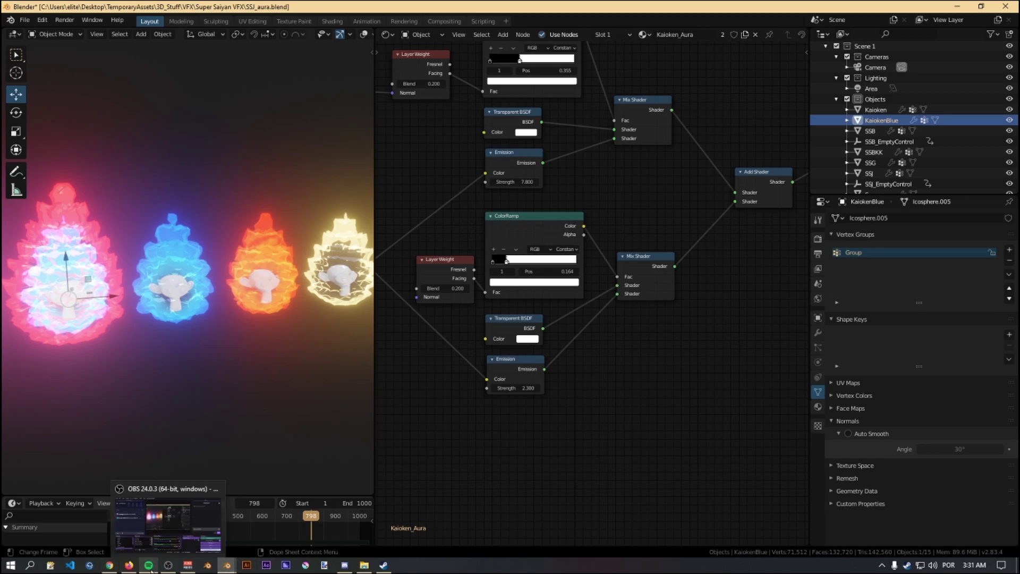
click(227, 565)
click(171, 528)
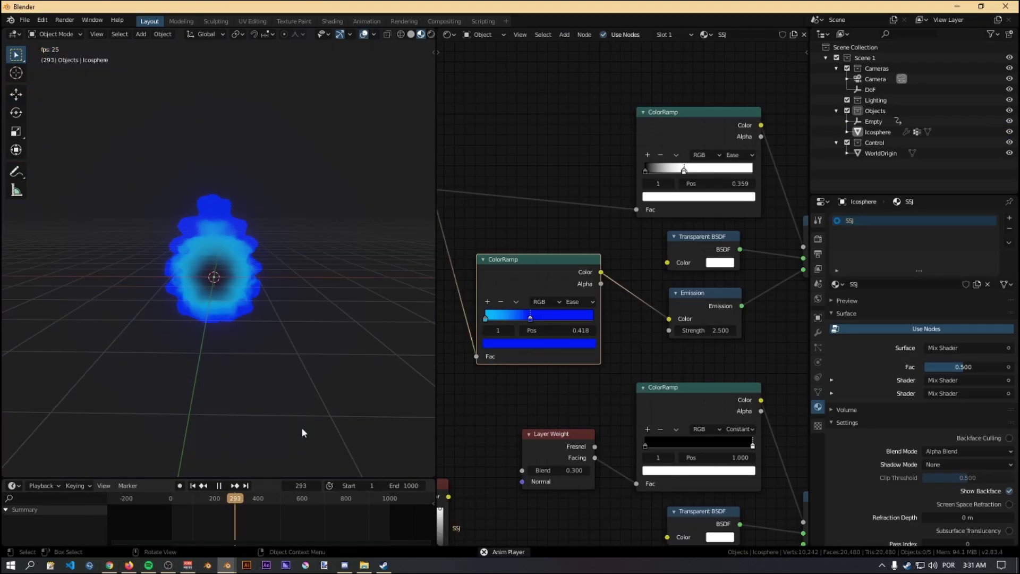
scroll(524, 366, down, 1)
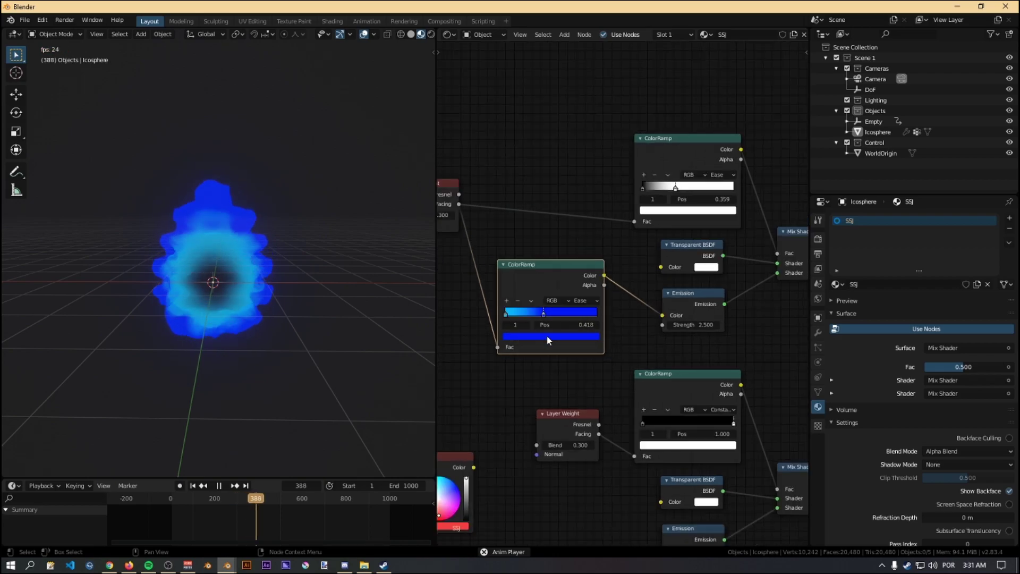
click(546, 336)
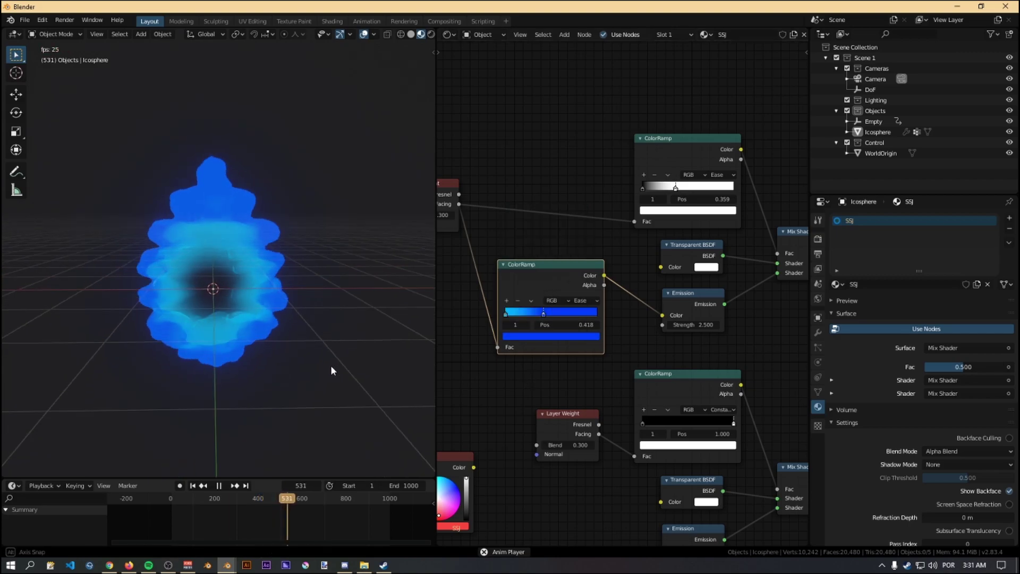
Set the lower ColorRamp's white stop to position 0.623 to bring out the thin bright wave lines
scroll(619, 291, down, 3)
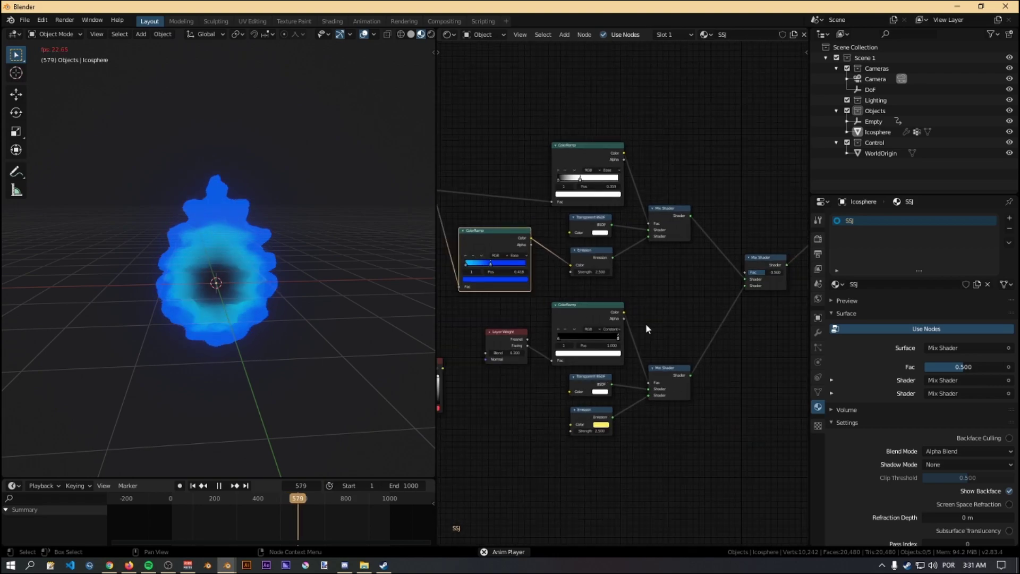
middle_drag(647, 330, 663, 307)
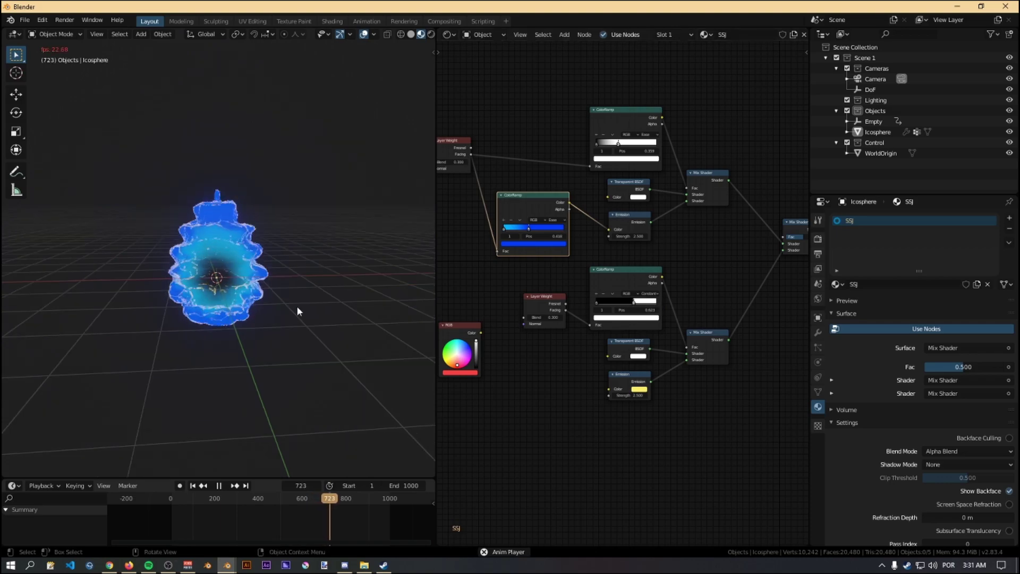
middle_drag(293, 330, 319, 336)
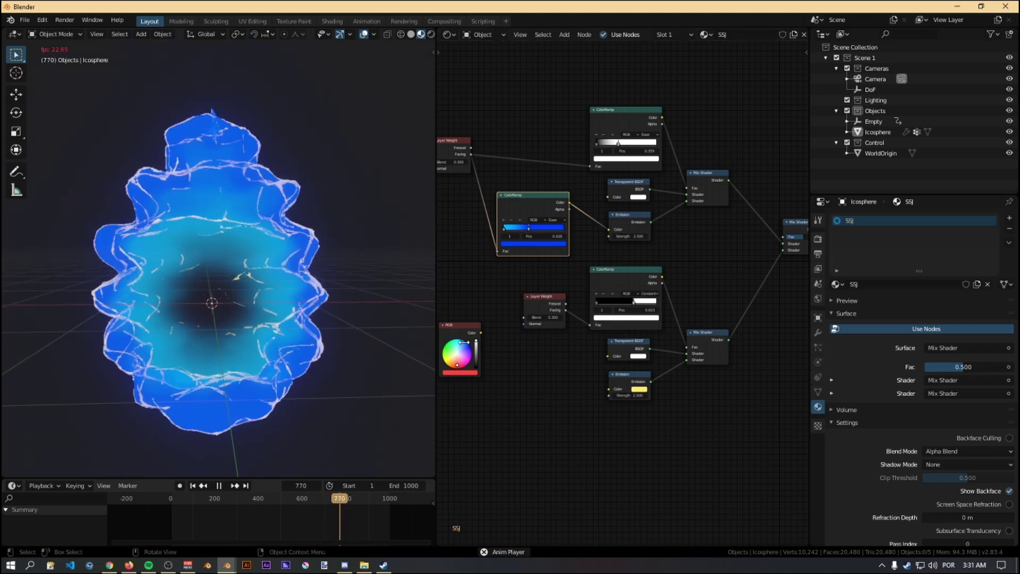
Try cyan, green and deeper yellow colours on the lower Emission node, keeping its yellow
click(645, 388)
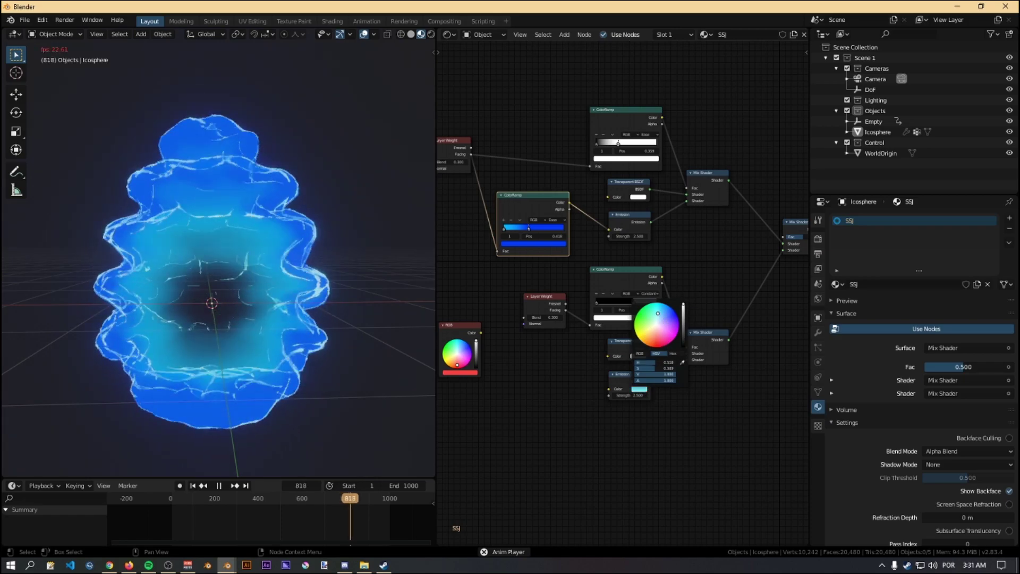
click(653, 332)
click(638, 338)
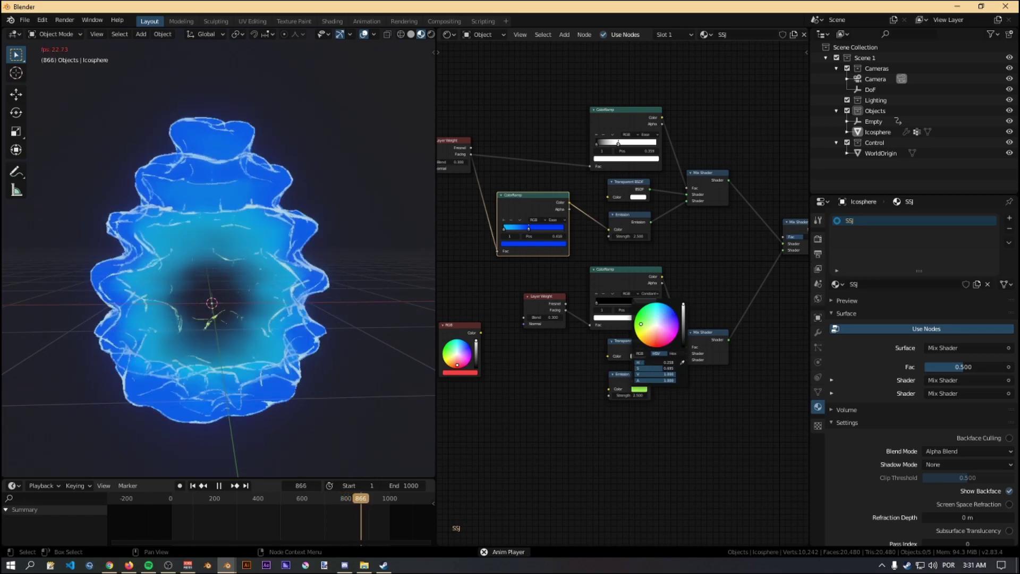
click(646, 337)
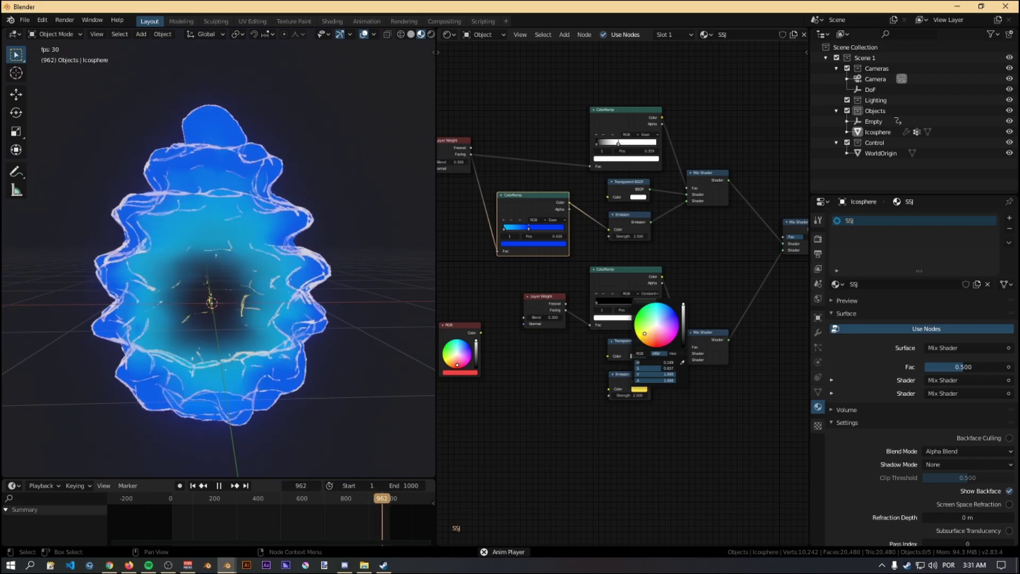
Examine the SSJ node tree from the Layer Weight nodes through the Mix Shaders to the Material Output
scroll(544, 355, up, 2)
scroll(572, 378, right, 5)
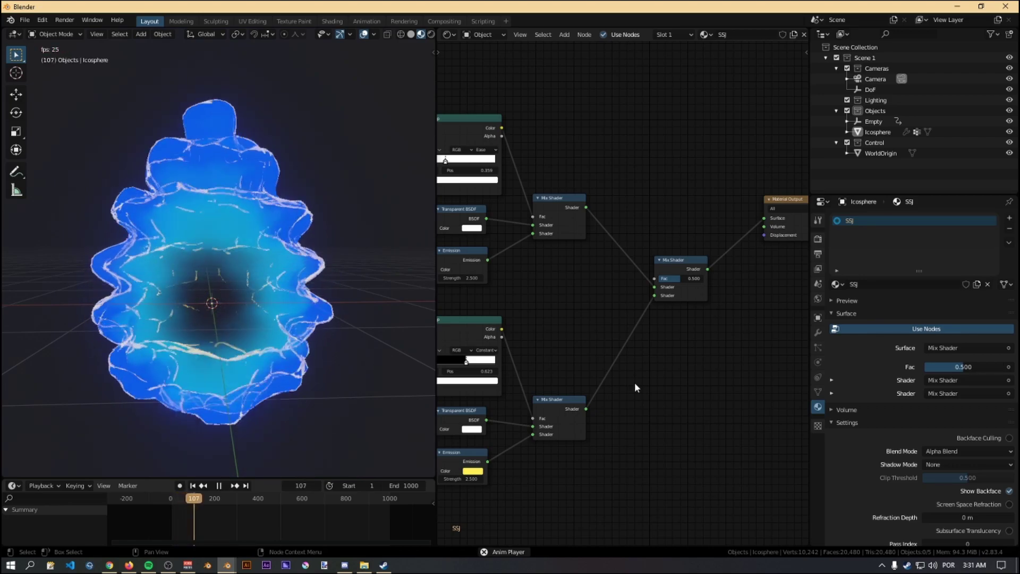
middle_drag(310, 316, 330, 331)
scroll(695, 295, down, 4)
middle_drag(590, 339, 746, 296)
middle_drag(514, 354, 557, 346)
middle_drag(775, 303, 573, 342)
drag(710, 227, 700, 258)
middle_drag(641, 346, 735, 304)
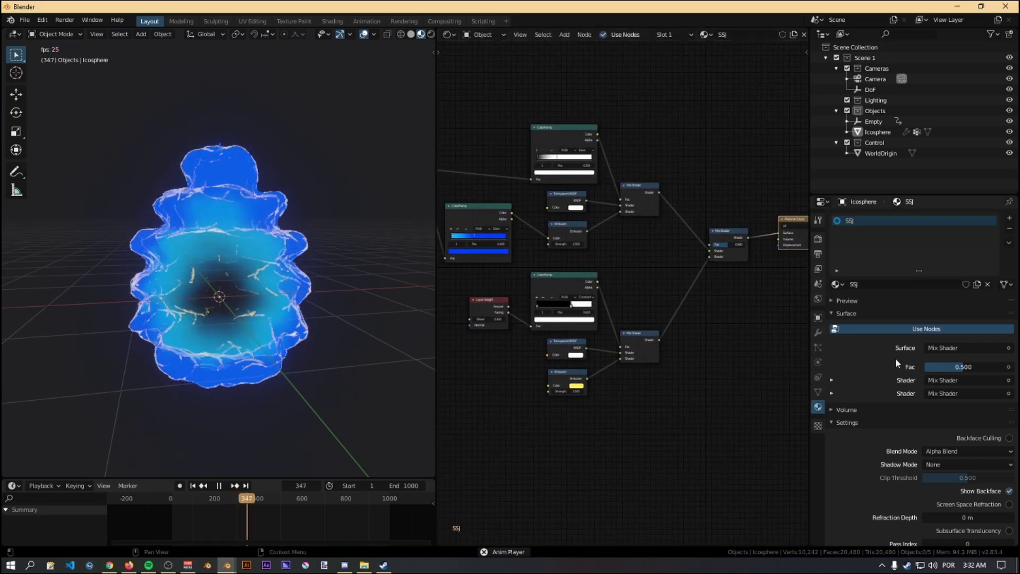
Disable the SSB_Waves Displace.002 modifier in the viewport and enable the first Displace modifier there
click(818, 333)
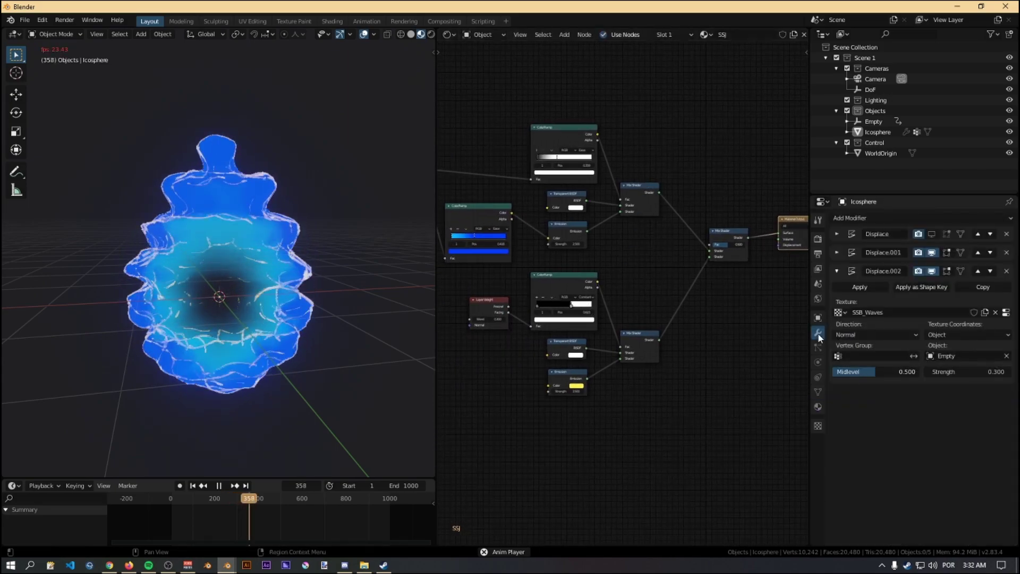
click(932, 271)
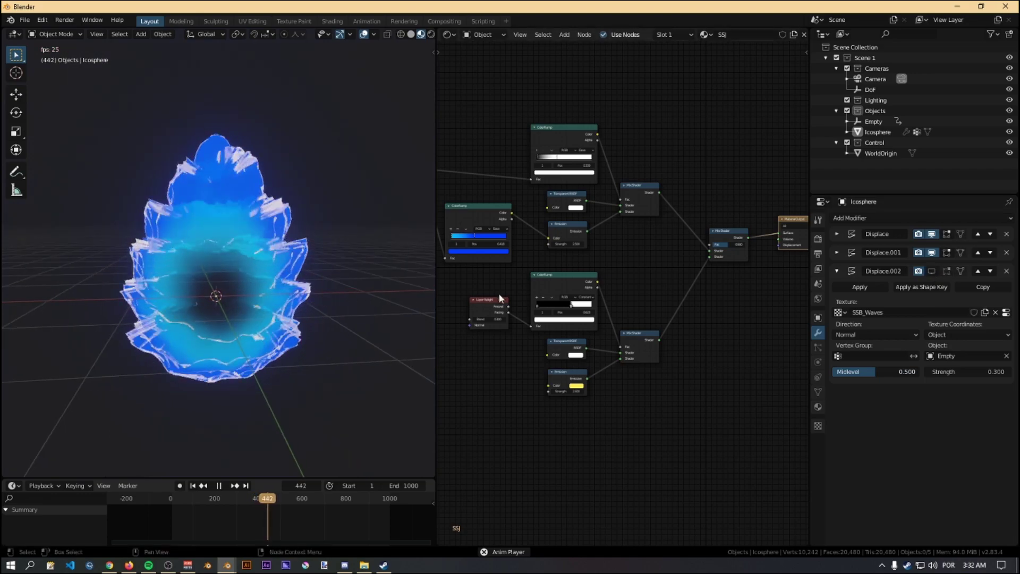
middle_drag(574, 383, 599, 382)
Connect the RGB node to both Emission colour inputs and set it to a golden yellow
middle_drag(482, 340, 592, 336)
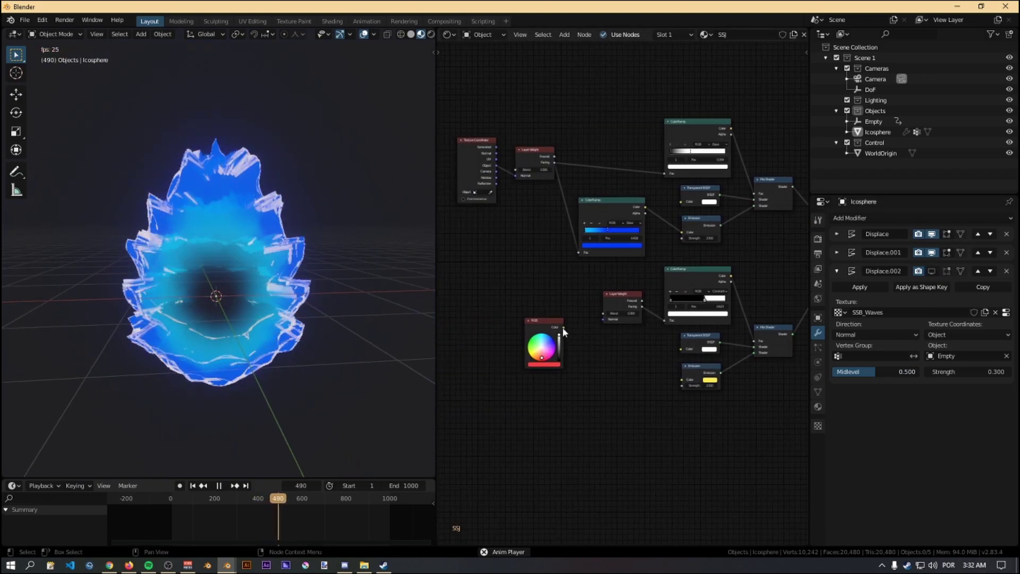
drag(683, 231, 683, 232)
drag(564, 327, 684, 381)
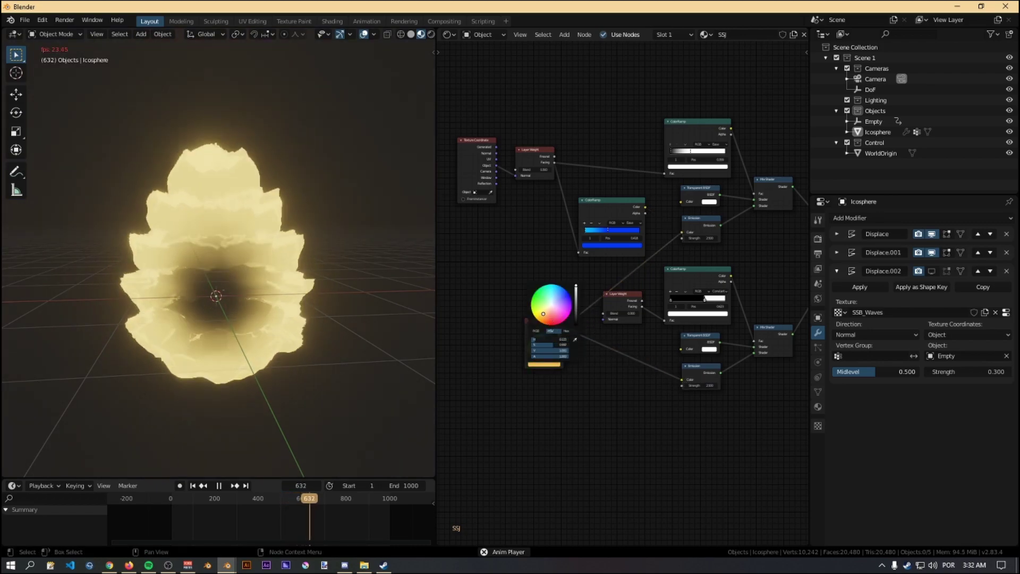
Set the upper ColorRamp to Constant interpolation and move the lower ColorRamp's white stop closer to its middle
middle_drag(659, 254, 594, 329)
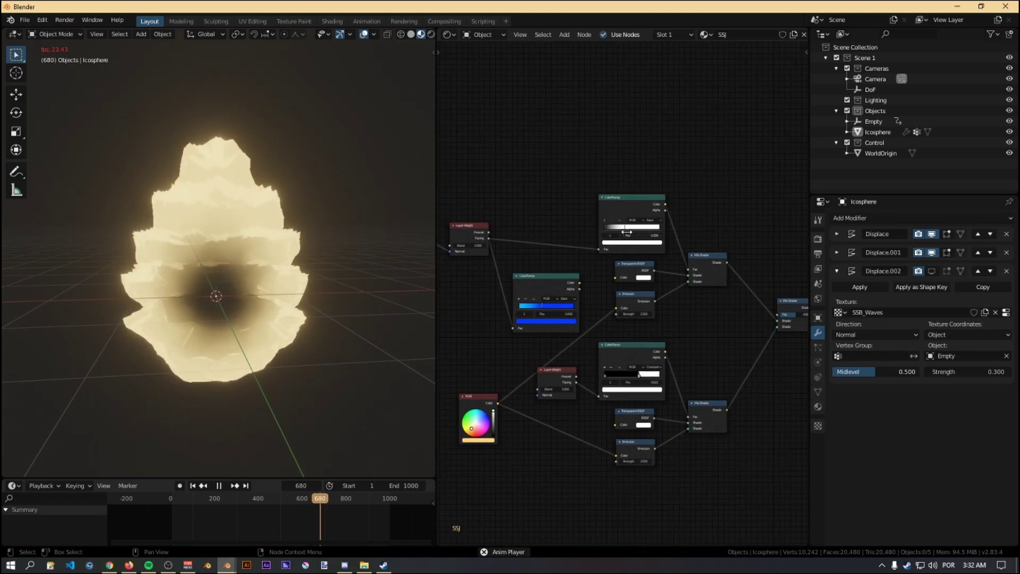
click(665, 248)
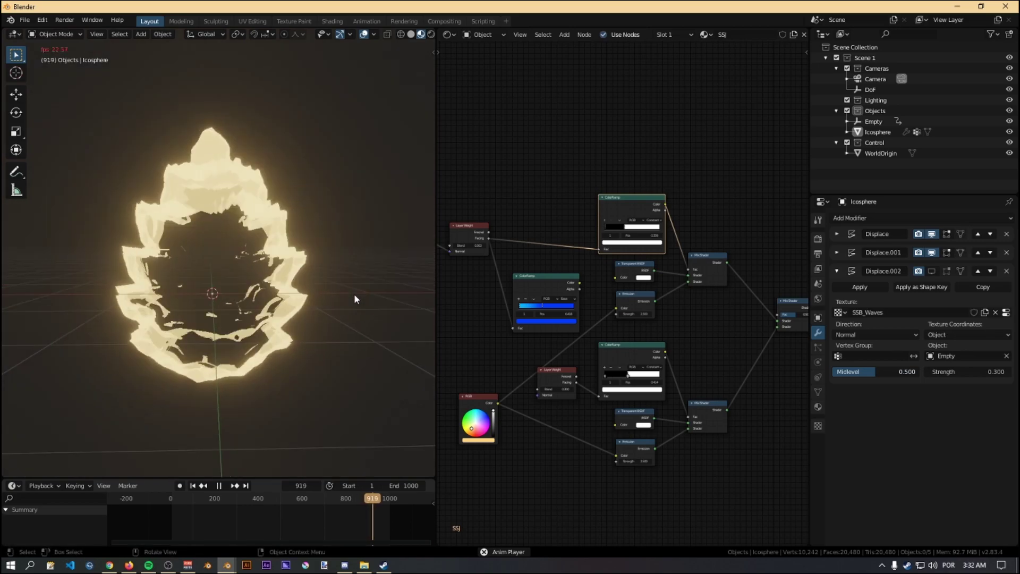
Switch to the SSJ_aura.blend Blender window and select the orange SSG aura to show its material nodes
mouse_move(188, 570)
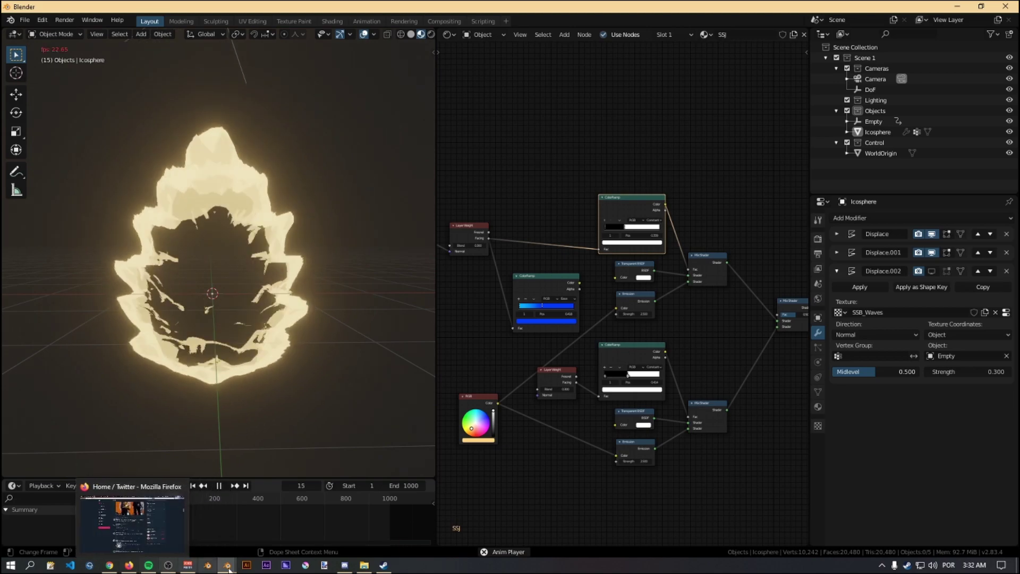
mouse_move(227, 565)
click(292, 529)
middle_drag(591, 336, 636, 374)
click(267, 266)
middle_drag(305, 336, 291, 336)
middle_drag(435, 332, 597, 416)
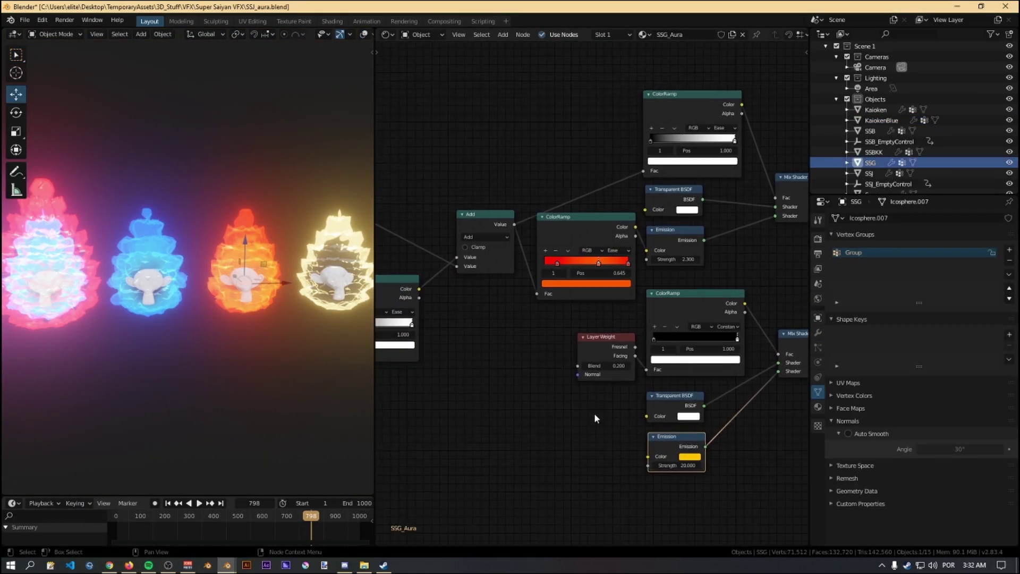
Reposition the Noise Texture and Texture Coordinate nodes at the start of the SSG_Aura tree
scroll(510, 384, down, 2)
middle_drag(510, 385, 610, 348)
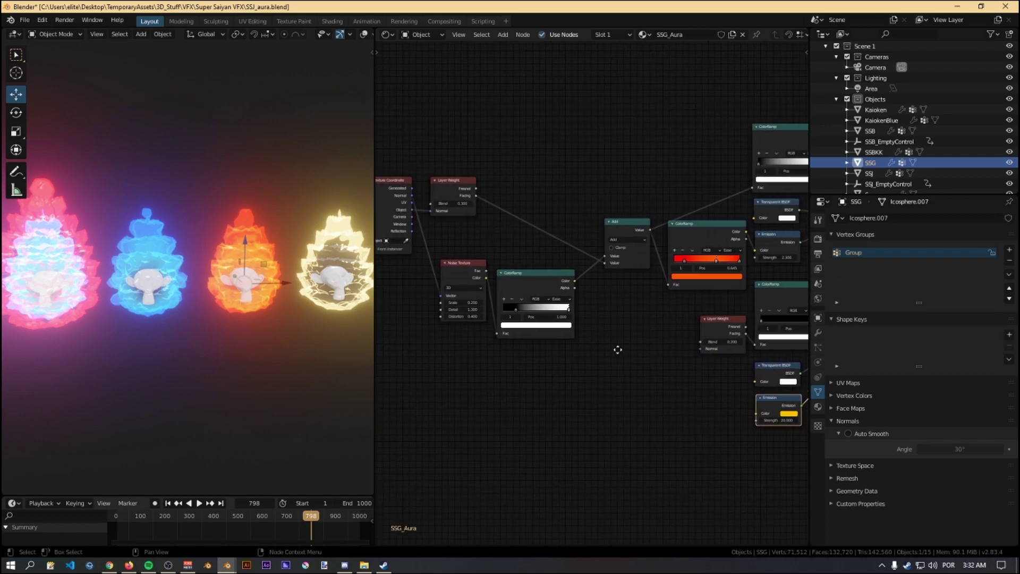
scroll(620, 335, up, 1)
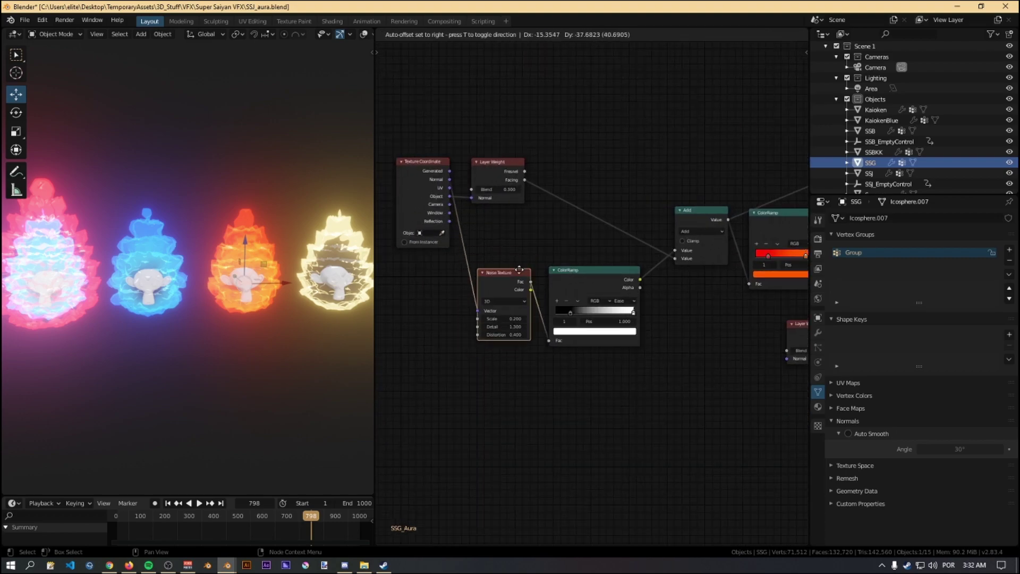
drag(432, 159, 415, 164)
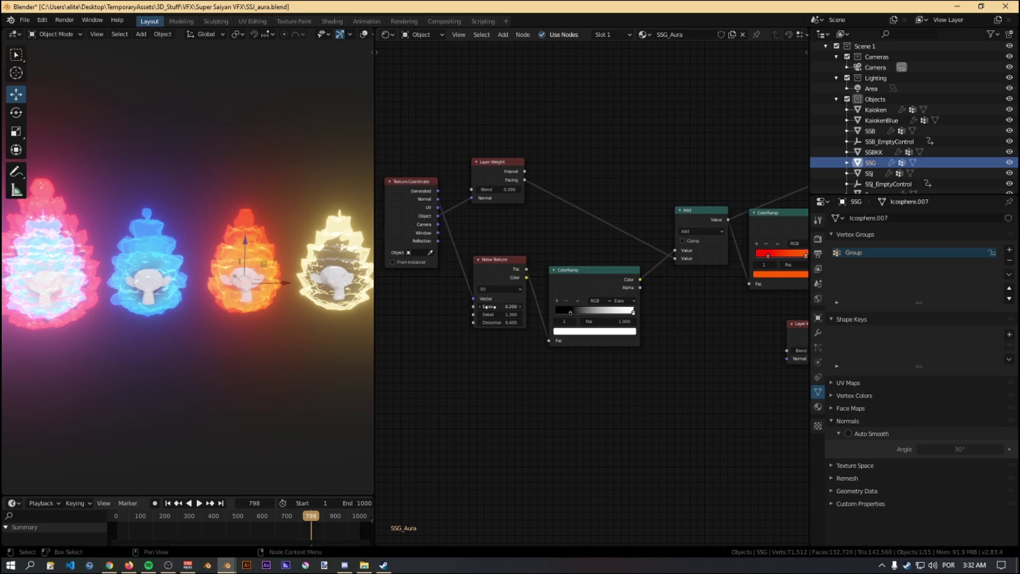
Play the animation on the framed SSG aura, try relinking the Noise Texture's vector input, and reconnect the Object coordinates
key(KP_Decimal)
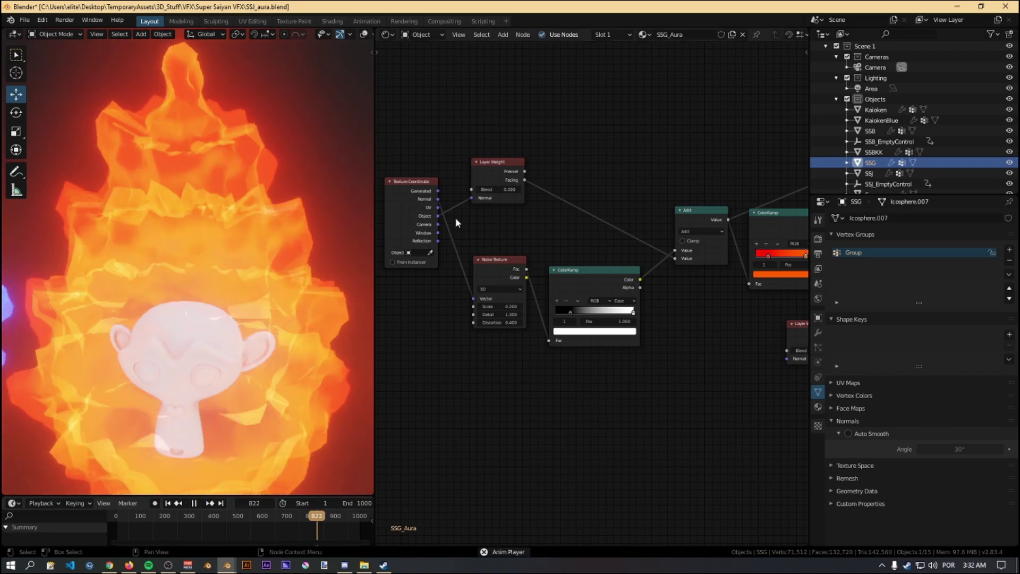
drag(438, 199, 465, 304)
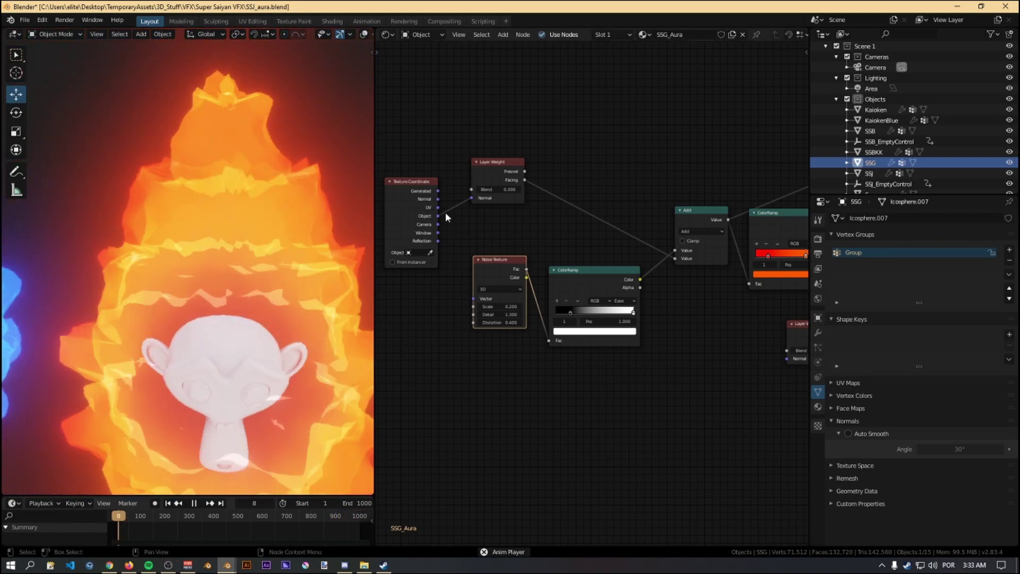
drag(437, 216, 473, 298)
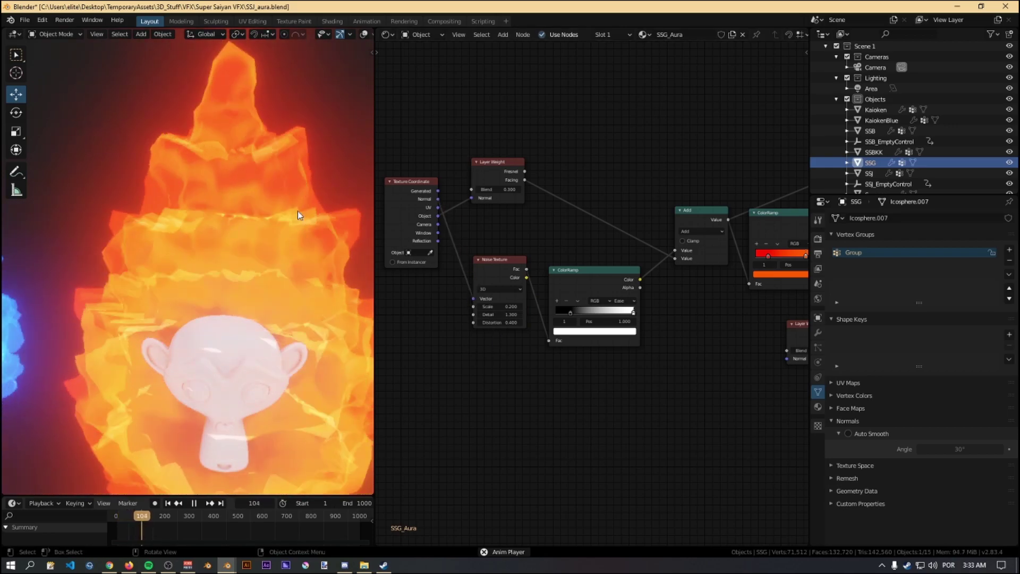
Examine how the Add node feeds the red-orange ColorRamp in SSG_Aura, and compare the gradient on the aura
scroll(565, 355, down, 1)
ctrl+scroll(565, 355, down, 5)
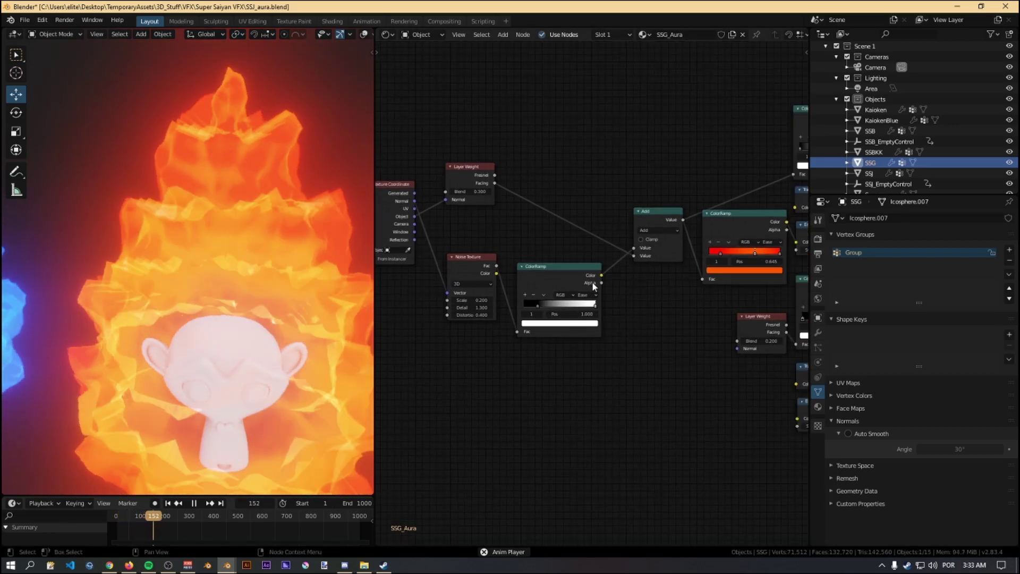
middle_drag(525, 288, 523, 330)
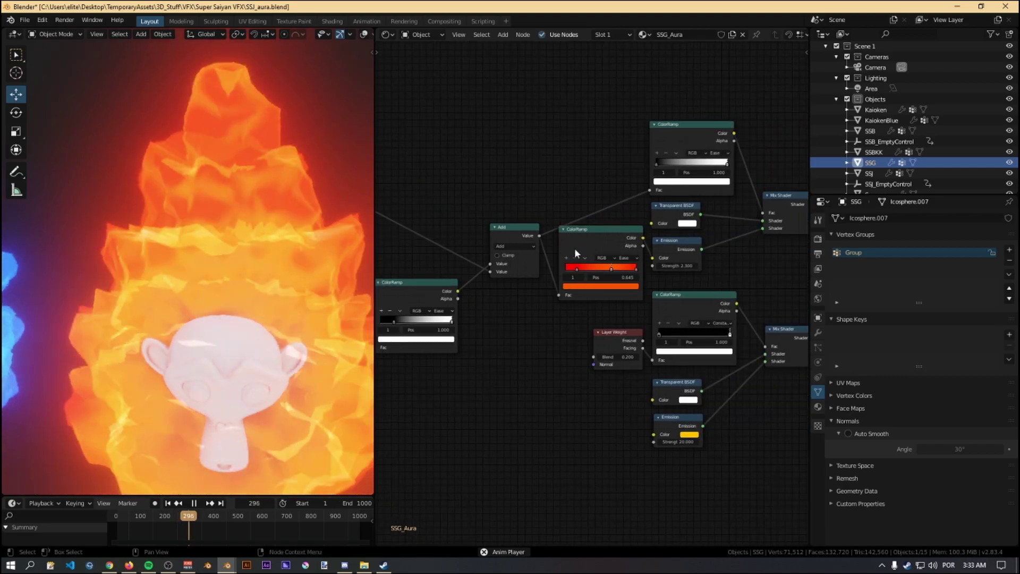
drag(612, 230, 600, 244)
middle_drag(591, 246, 507, 255)
scroll(507, 256, up, 1)
drag(507, 255, 512, 248)
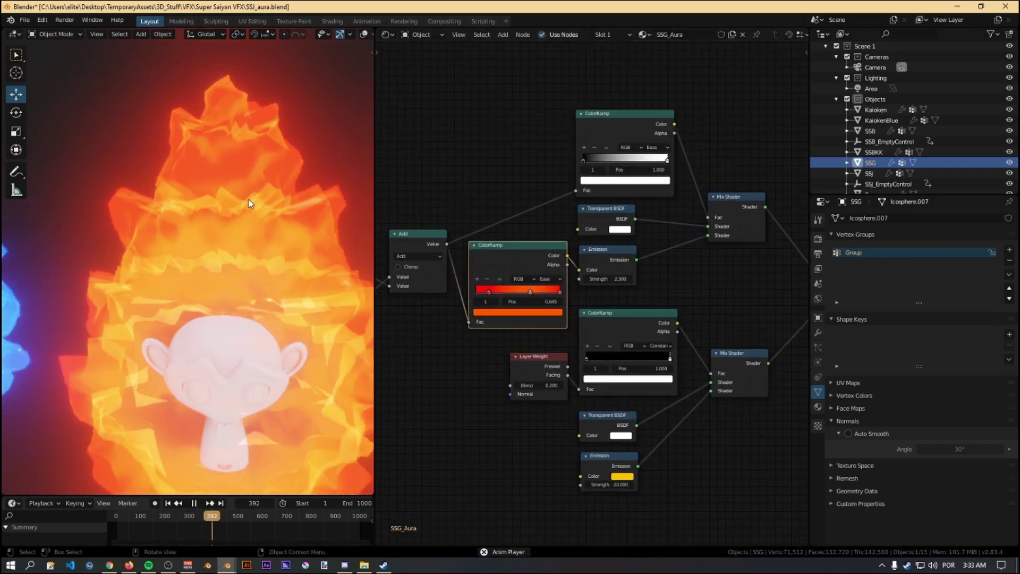
scroll(254, 193, down, 3)
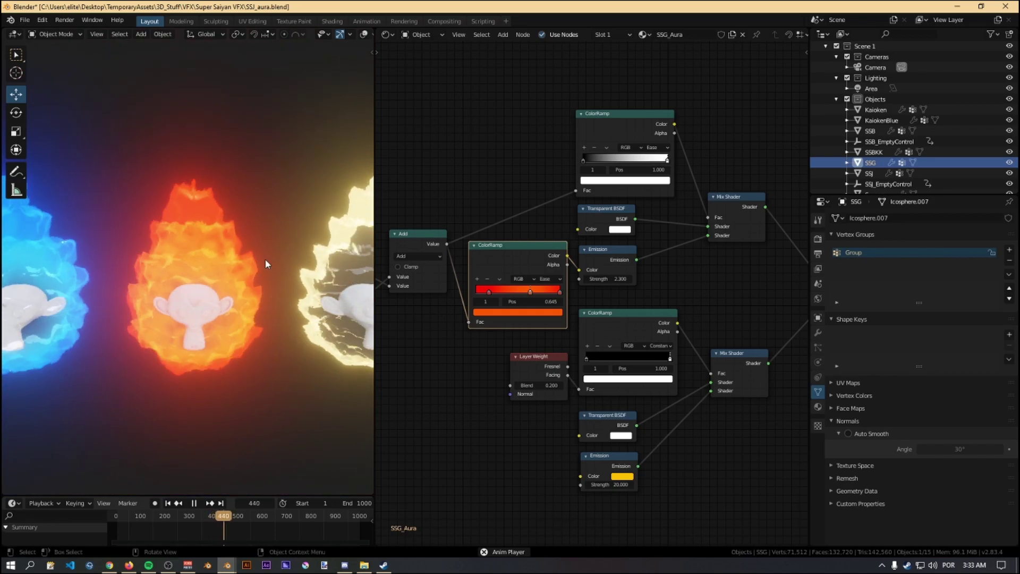
Examine the SSG_Aura Emission, Layer Weight and Constant ColorRamp nodes feeding the two Mix Shaders
scroll(625, 316, up, 1)
middle_drag(610, 334, 628, 330)
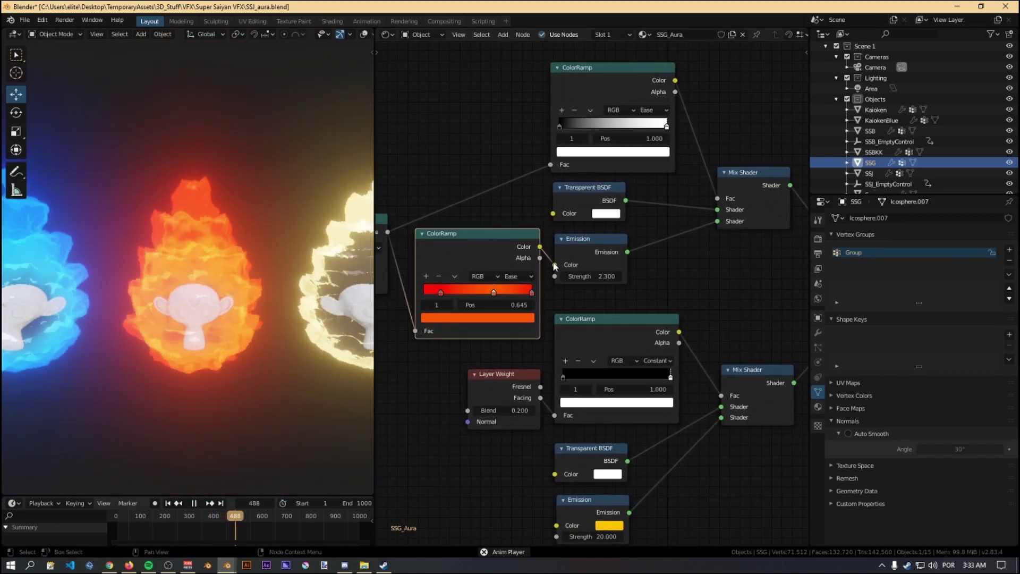
middle_drag(670, 215, 654, 215)
scroll(657, 255, down, 3)
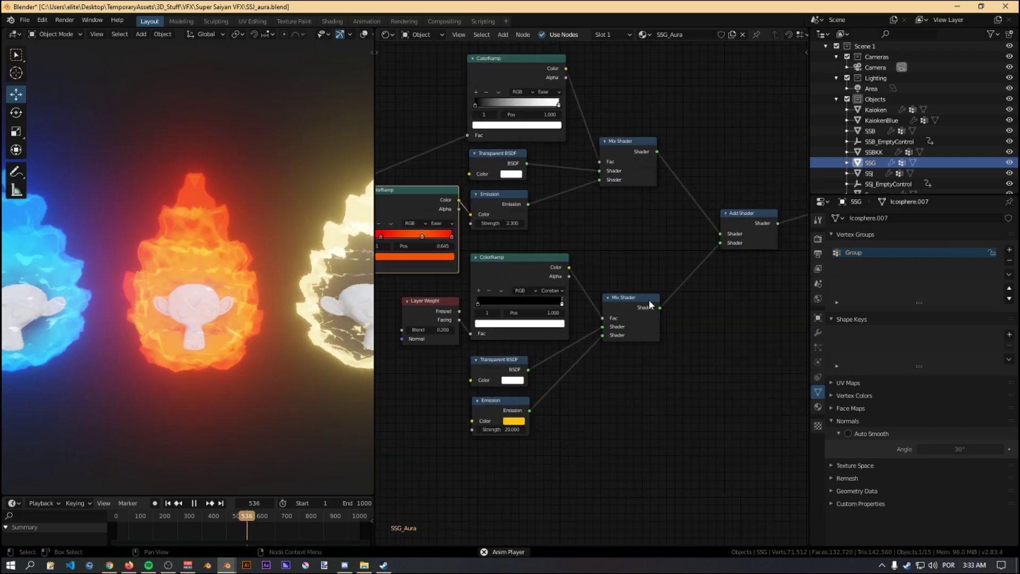
scroll(651, 348, up, 3)
scroll(651, 344, up, 1)
mouse_move(634, 297)
mouse_down()
mouse_move(558, 320)
mouse_move(649, 311)
mouse_up()
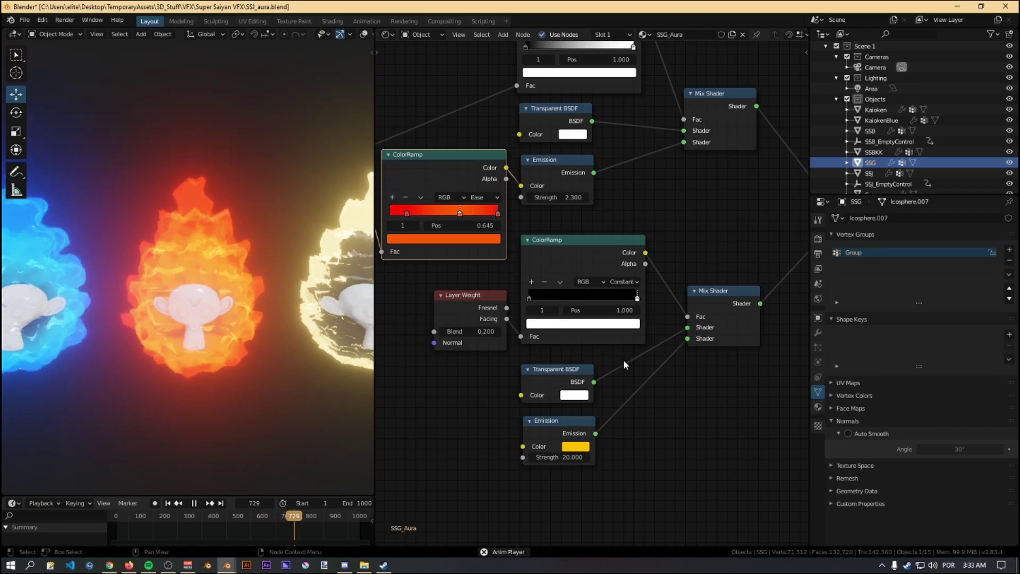
scroll(655, 353, down, 1)
middle_drag(656, 353, 615, 382)
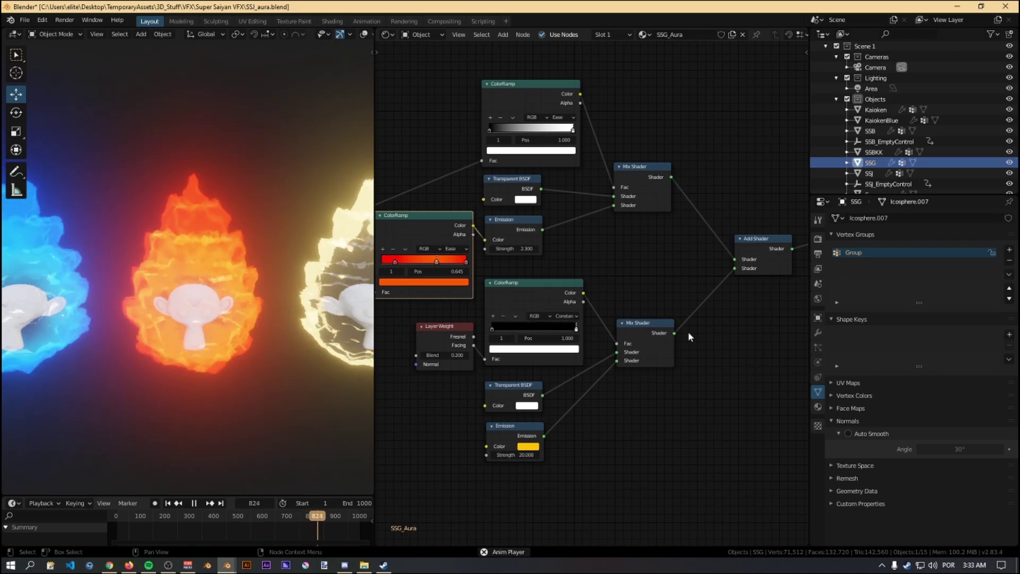
Preview the upper Mix Shader linked straight to the Material Output, restore the Add Shader link, and deselect the aura
scroll(691, 369, down, 3)
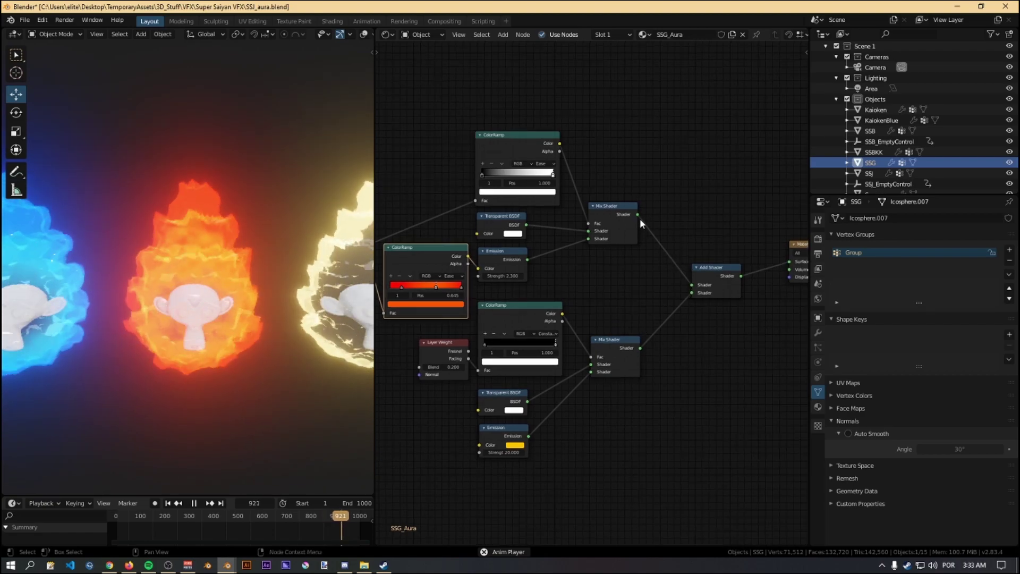
drag(791, 265, 791, 262)
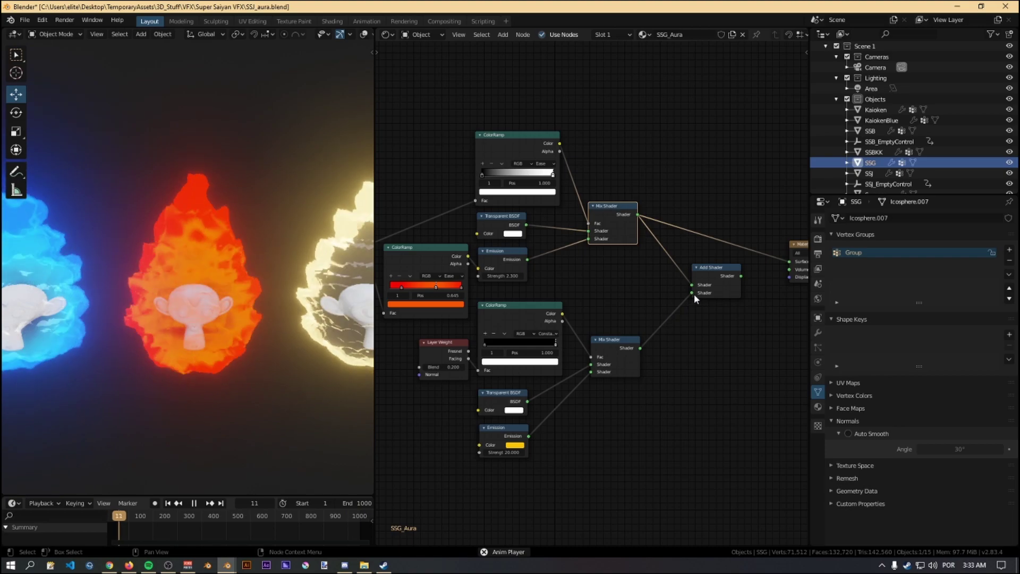
scroll(662, 308, up, 1)
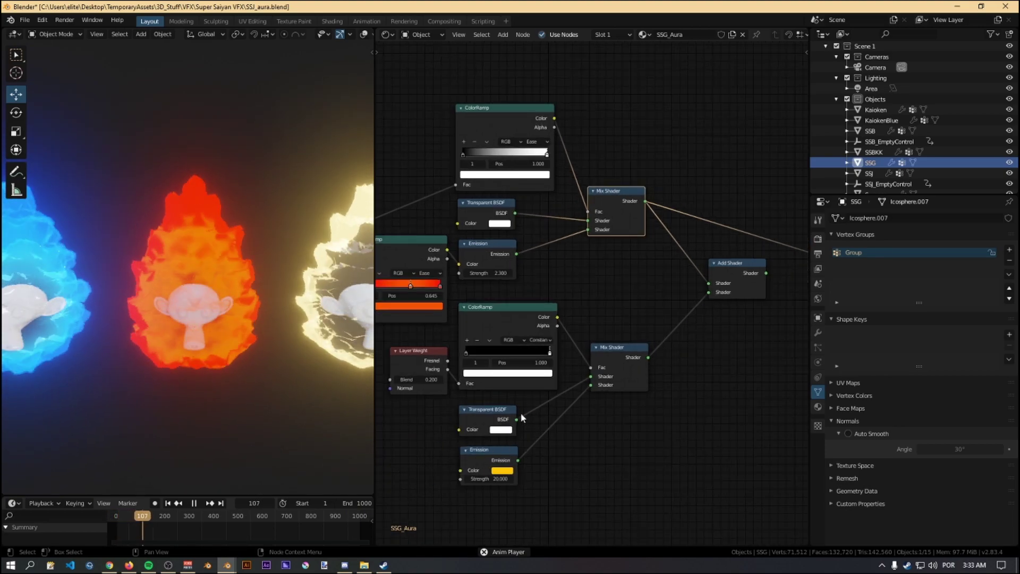
middle_drag(696, 377, 617, 381)
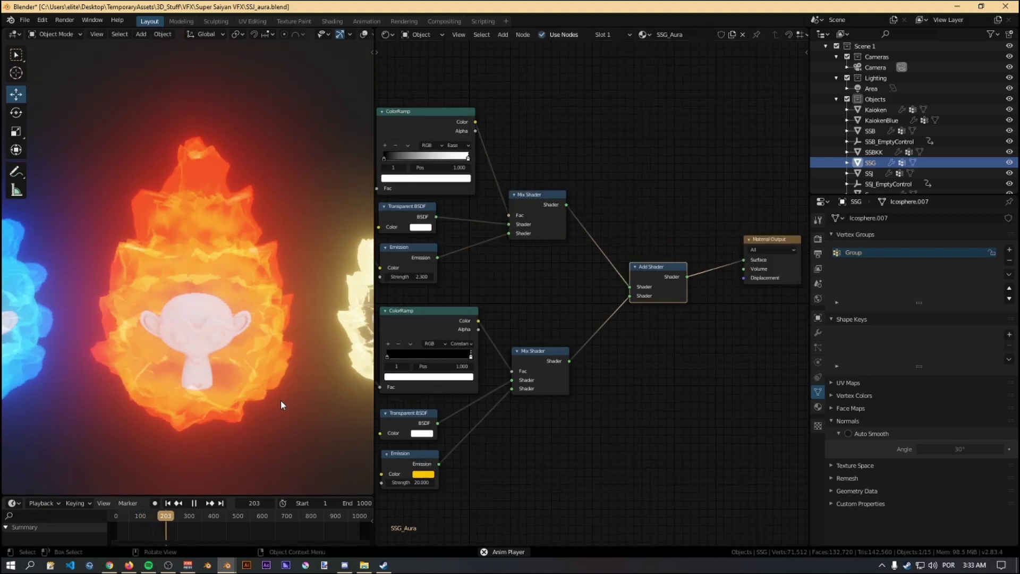
click(307, 407)
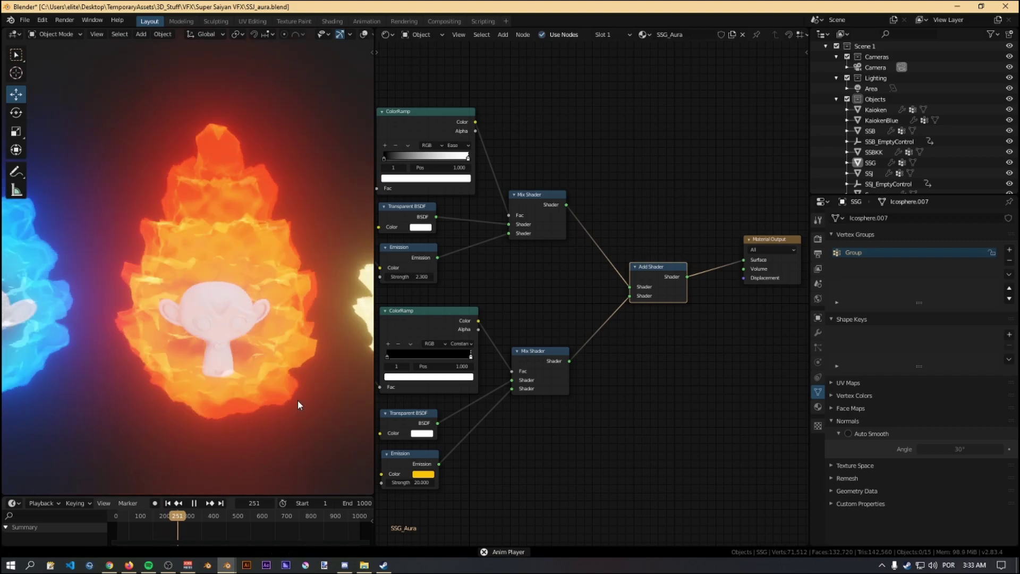
Switch to the other Blender window with the yellow SSJ aura and delete the Mix Shader feeding the Material Output
middle_drag(506, 446, 625, 408)
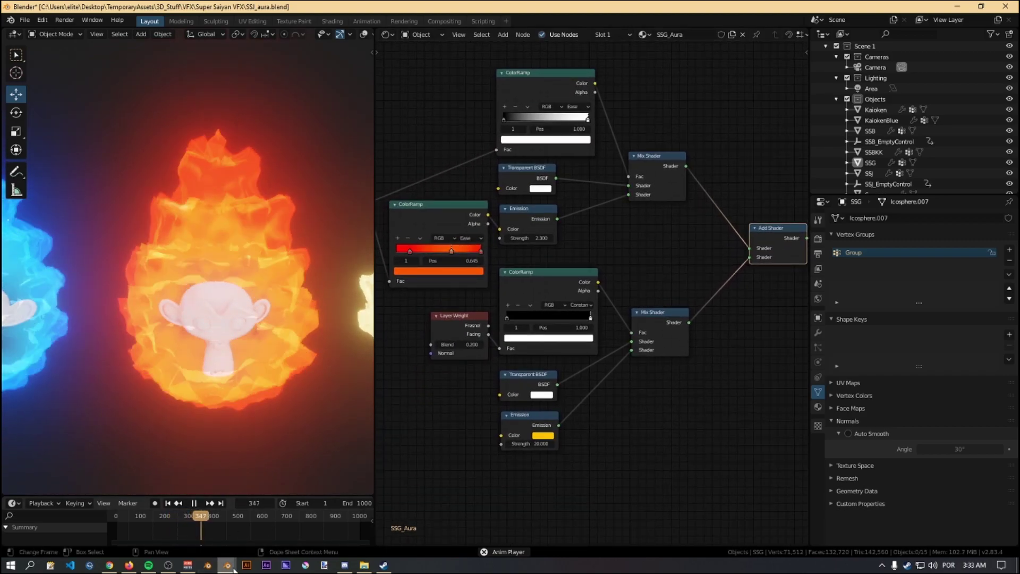
mouse_move(227, 565)
click(150, 522)
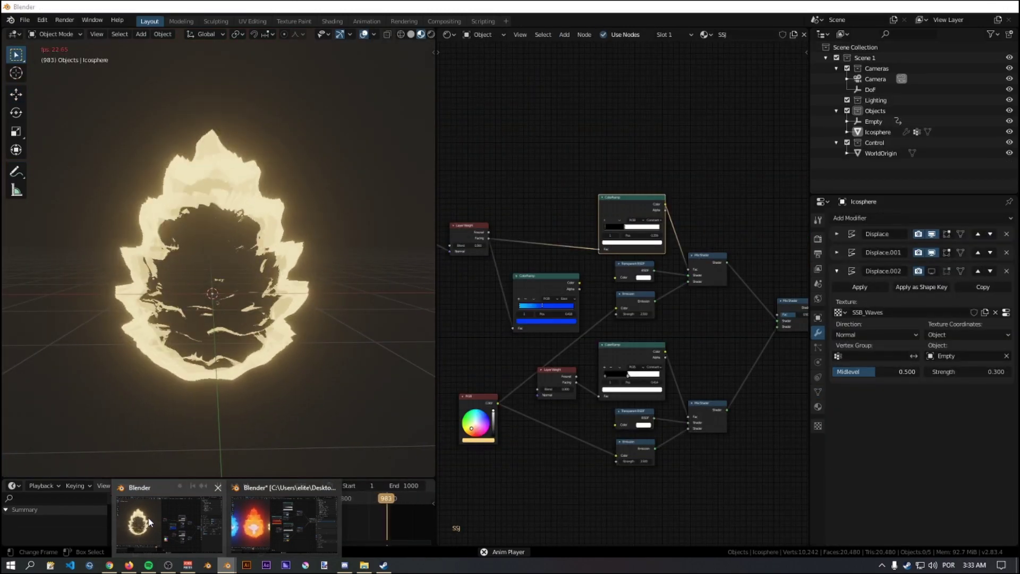
middle_drag(750, 409, 686, 399)
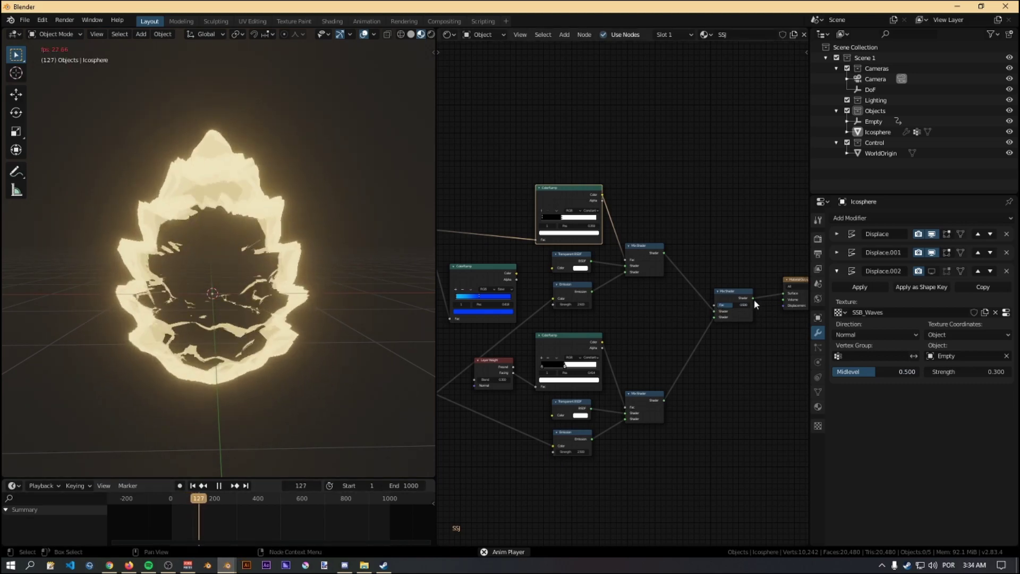
scroll(636, 320, up, 4)
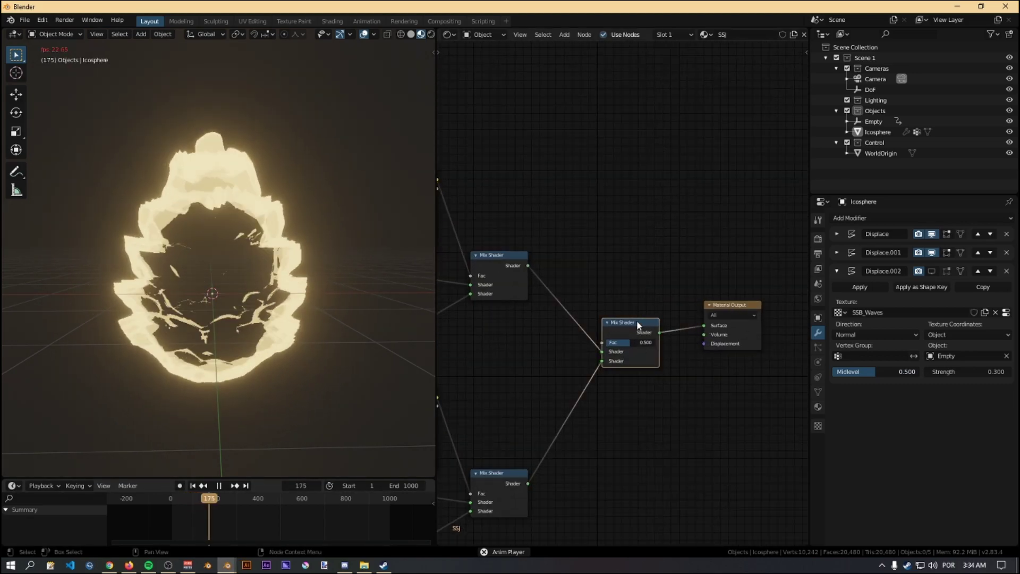
key(x)
Add an Add Shader node, feed both Mix Shaders into it, and link its output to the Material Output's Surface
key(shift+a)
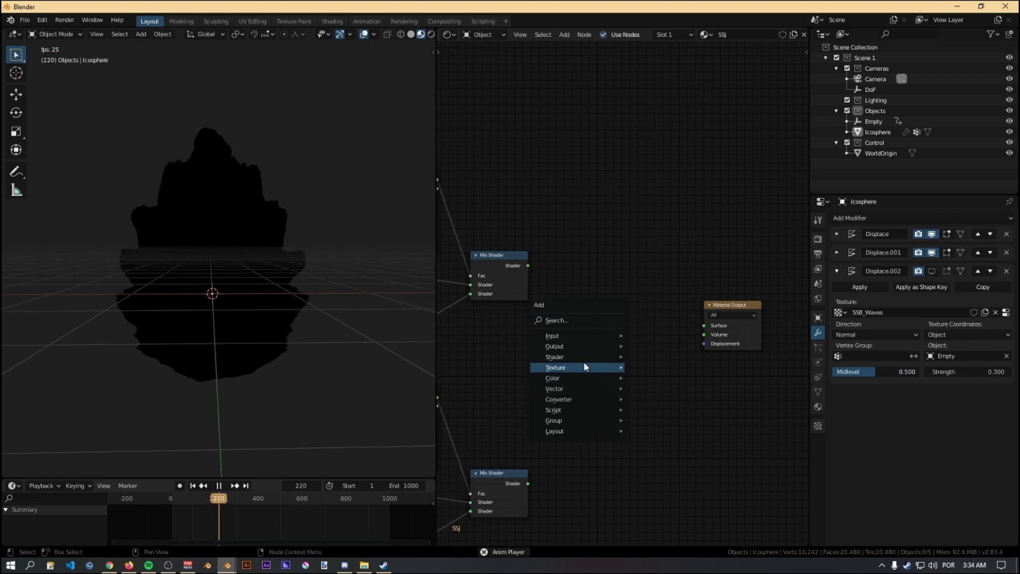
click(585, 320)
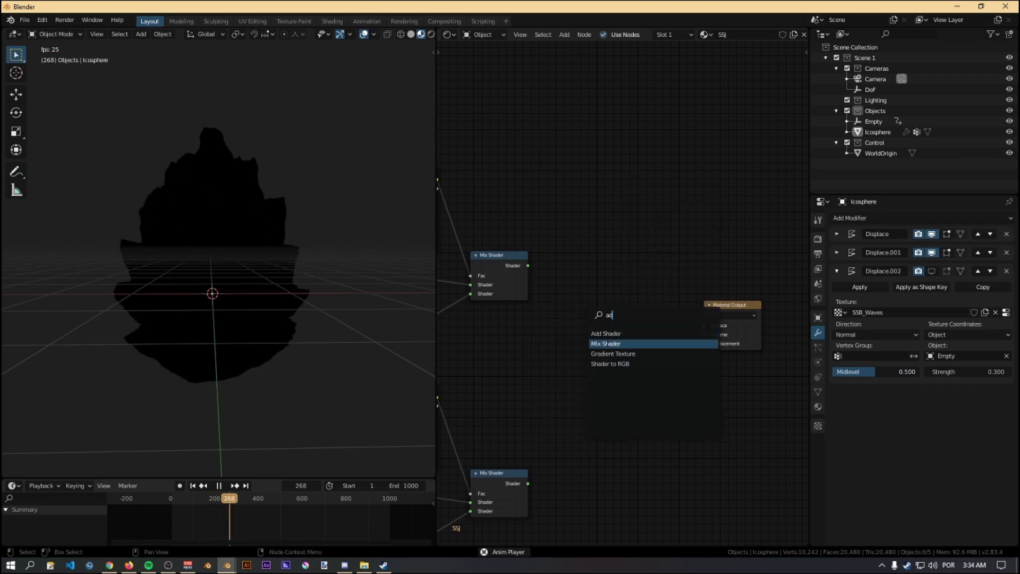
click(625, 335)
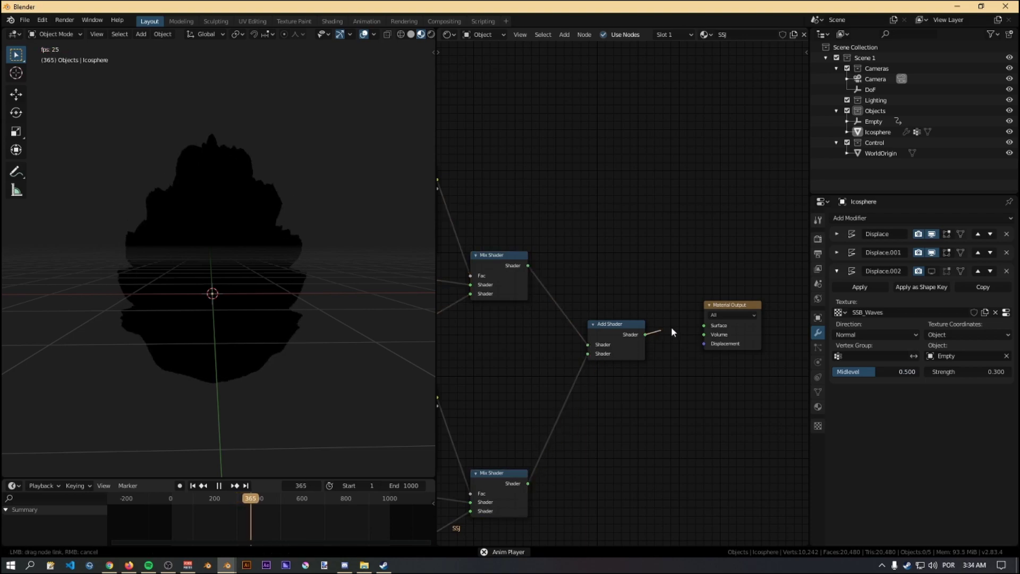
drag(645, 334, 703, 326)
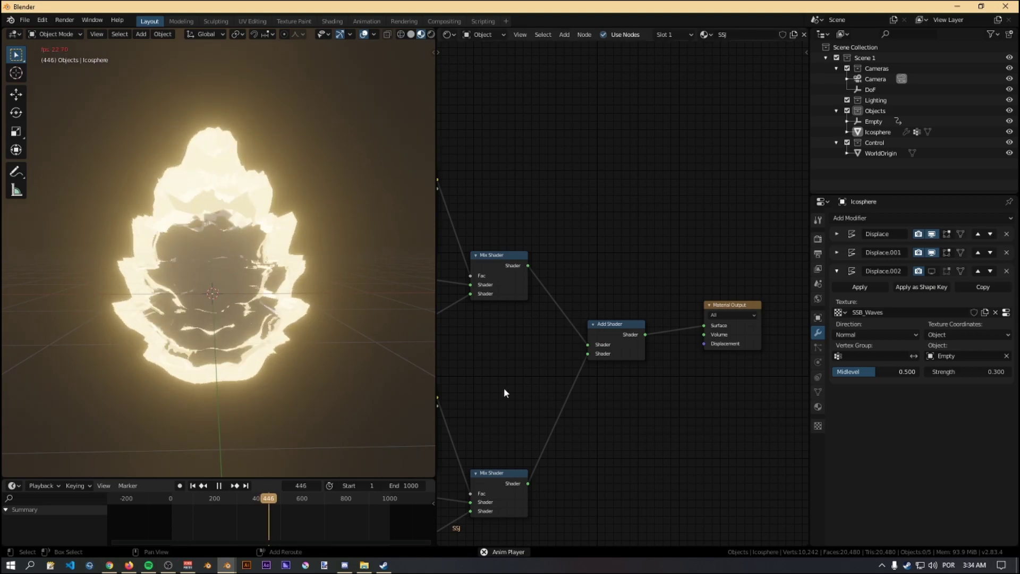
Link the blue ColorRamp's Color to the upper Emission's Color and set the upper black-and-white ColorRamp's interpolation to Ease
middle_drag(504, 387, 748, 358)
drag(610, 227, 663, 262)
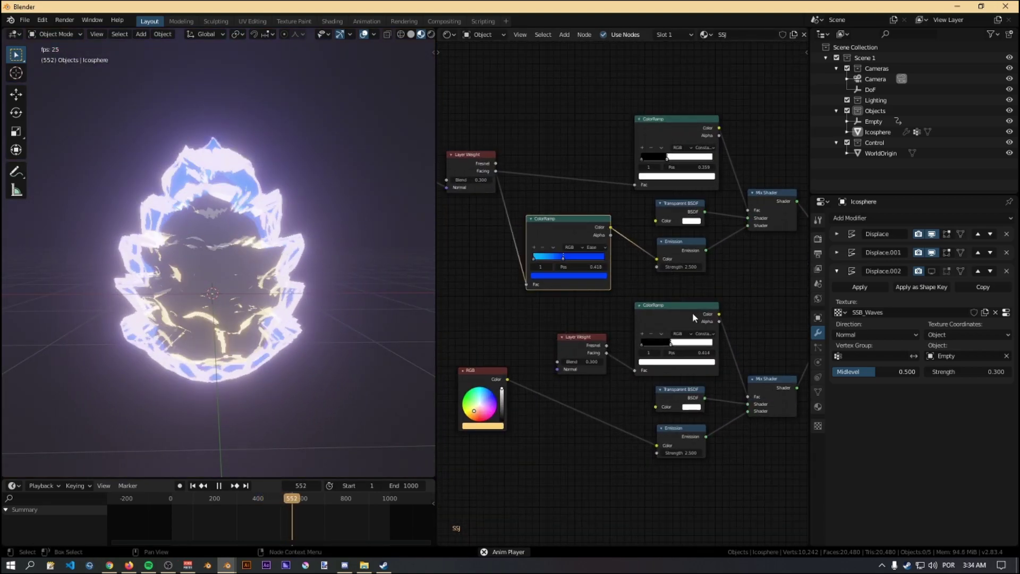
middle_drag(733, 325, 754, 331)
click(712, 173)
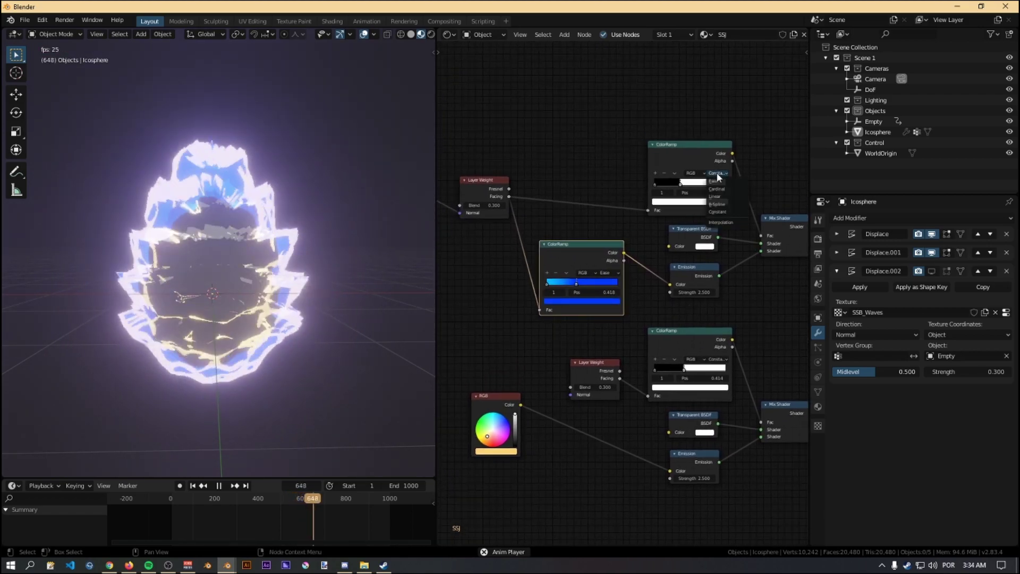
click(719, 192)
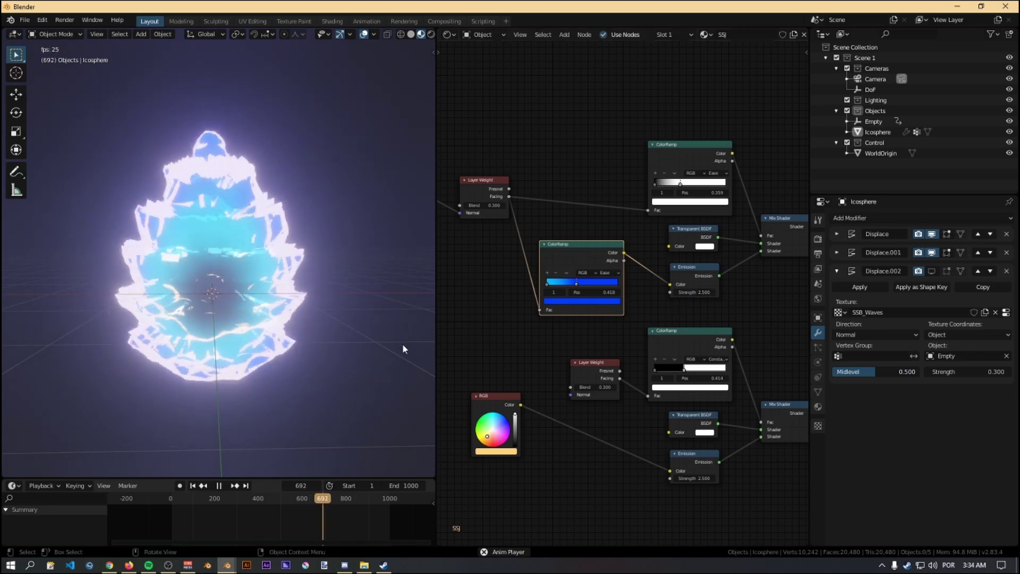
Move the lower Constant ColorRamp's white stop to position 1.000 and shift the Add Shader node slightly
drag(684, 368, 727, 368)
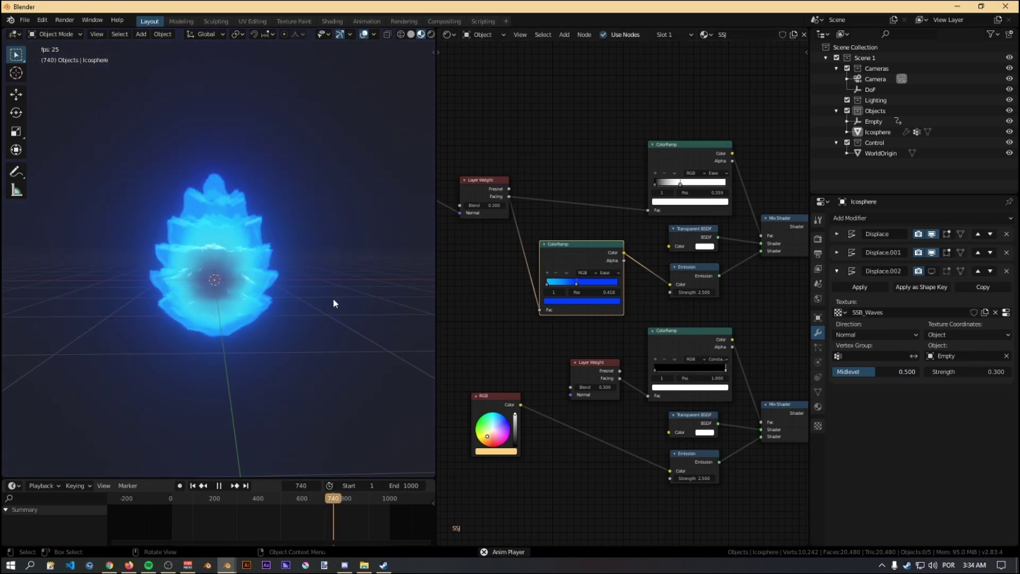
middle_drag(341, 314, 341, 344)
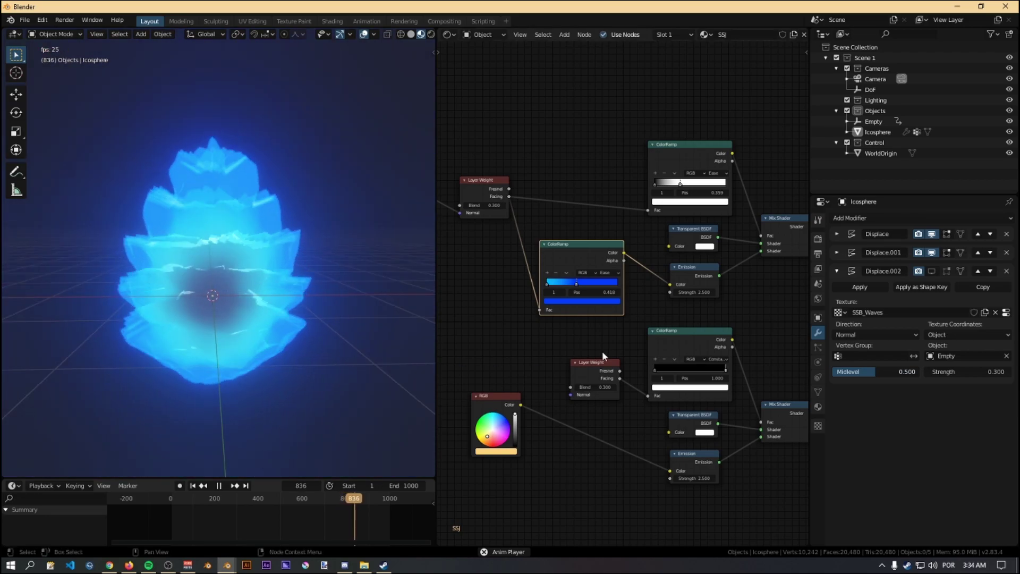
middle_drag(771, 340, 566, 280)
middle_drag(685, 282, 591, 384)
scroll(591, 384, up, 1)
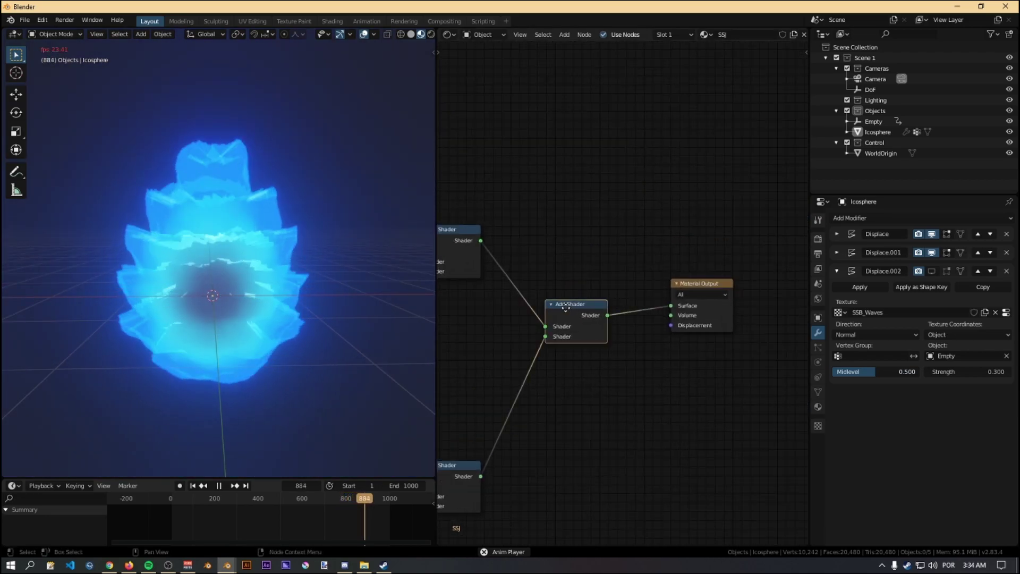
drag(568, 304, 559, 319)
Examine the playing blue aura from the side and from above, and review the ColorRamp, Emission and Mix Shader nodes
middle_drag(558, 392, 656, 371)
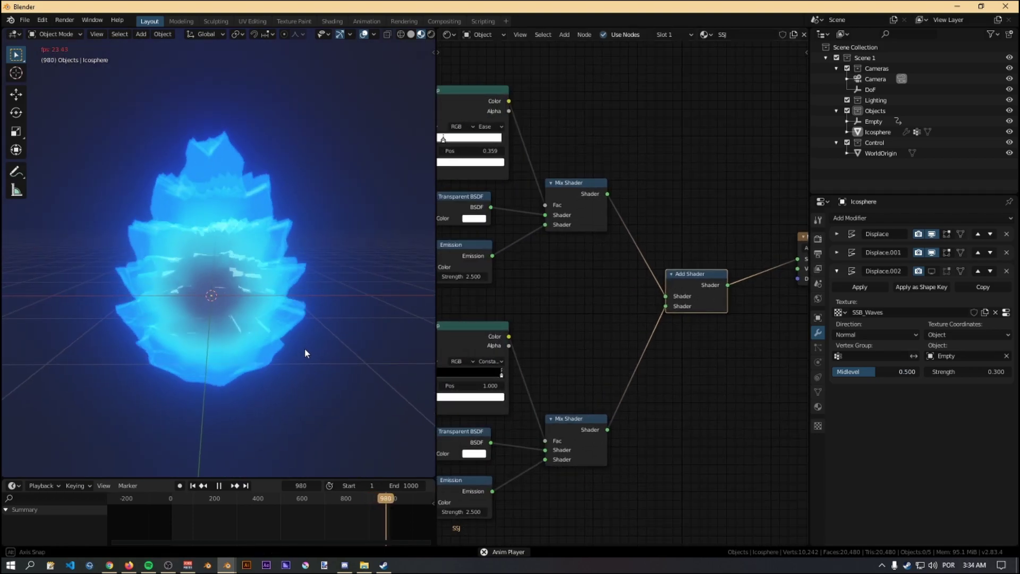
middle_drag(515, 335, 674, 330)
middle_drag(560, 354, 650, 338)
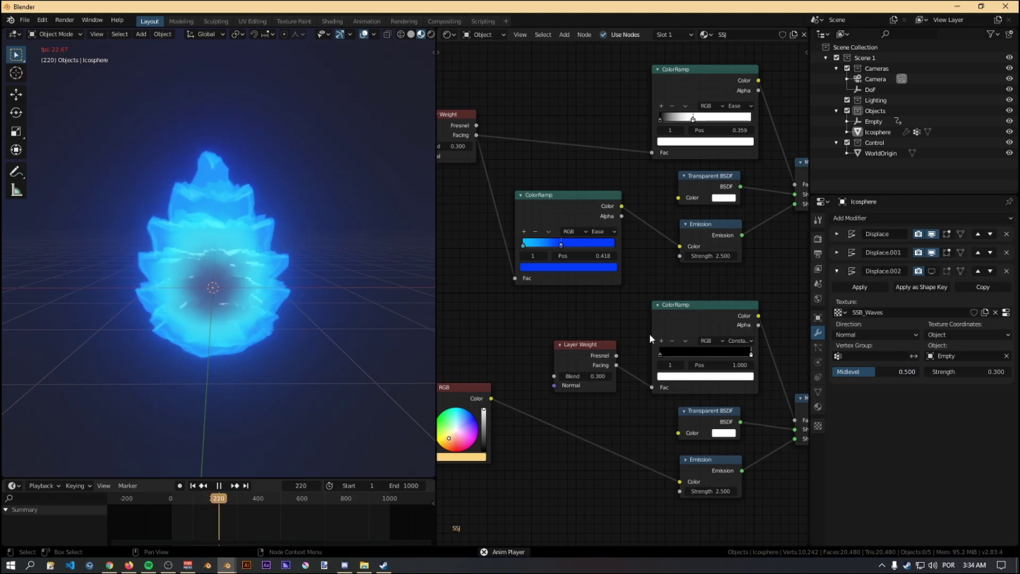
middle_drag(309, 339, 333, 458)
middle_drag(328, 402, 375, 171)
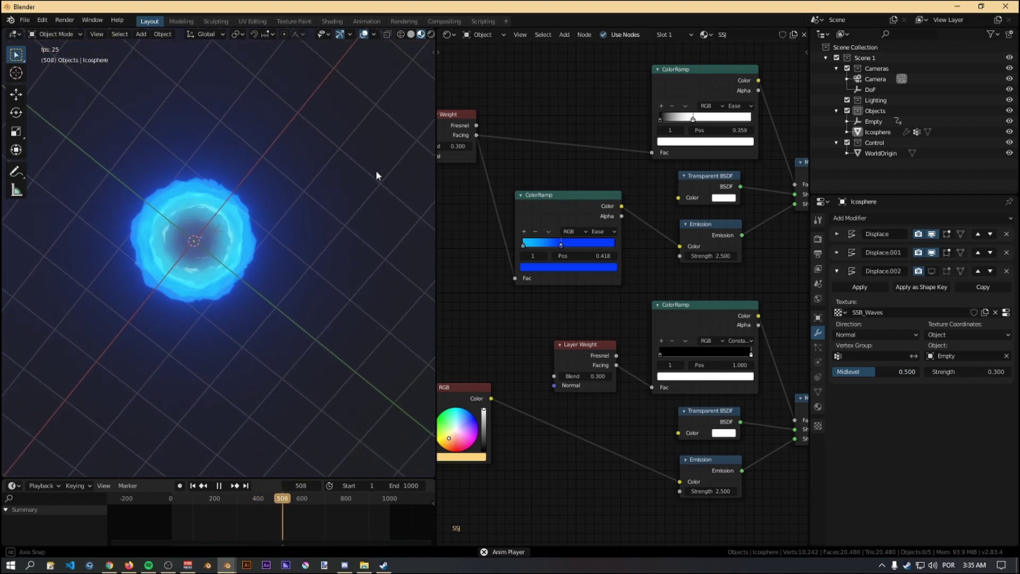
middle_drag(289, 221, 351, 319)
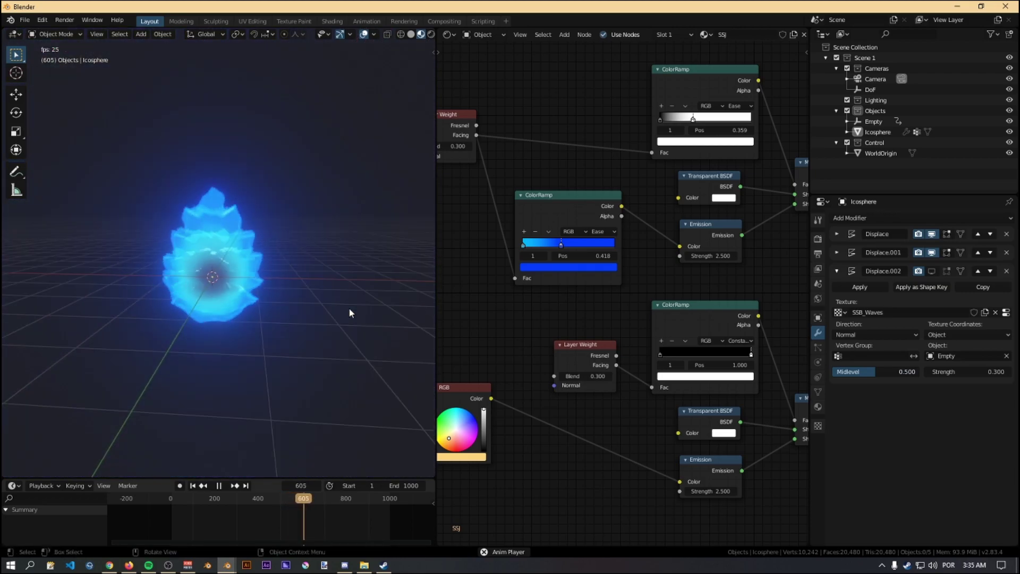
middle_drag(678, 418, 607, 404)
scroll(675, 368, down, 1)
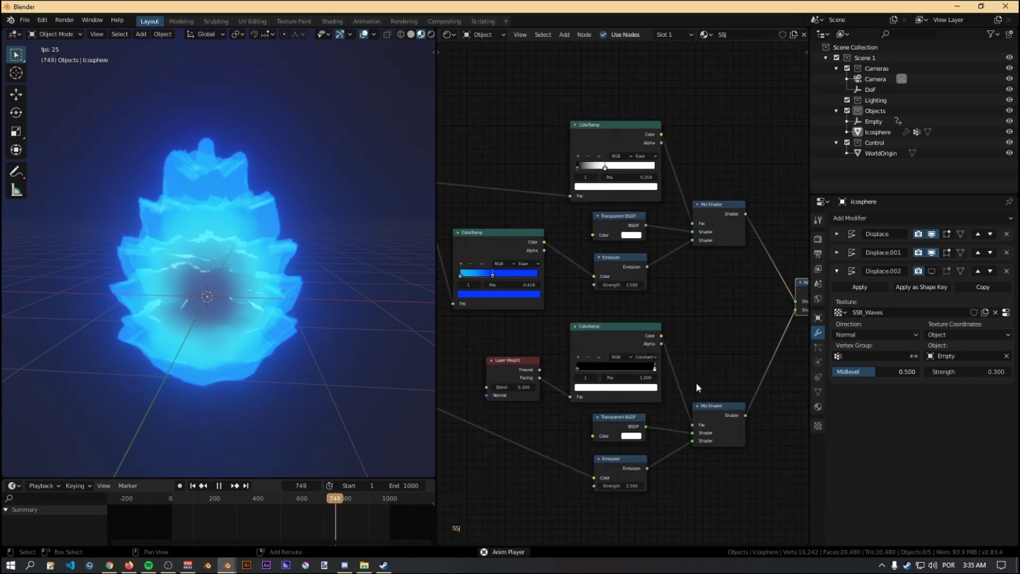
middle_drag(705, 362, 724, 347)
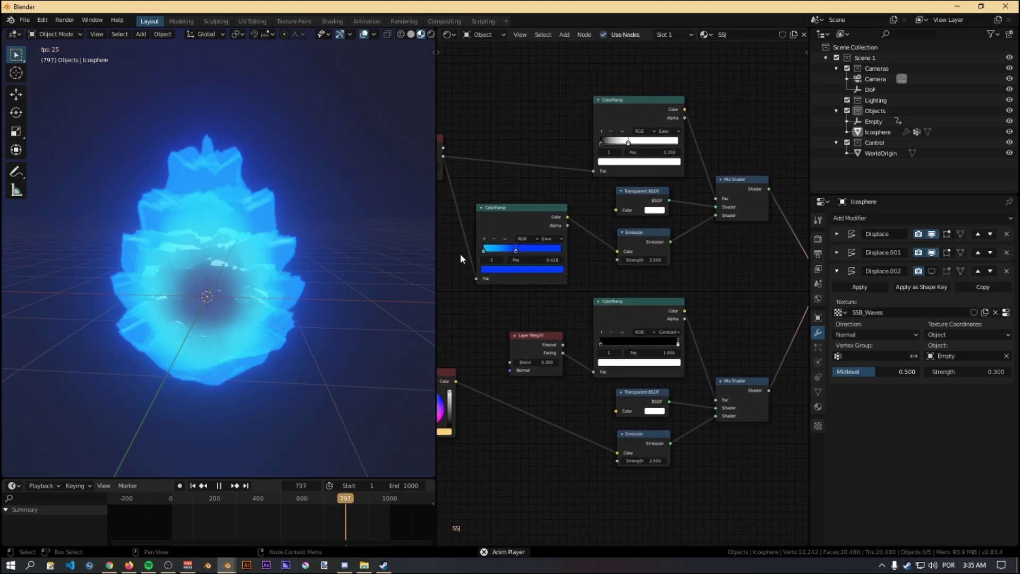
middle_drag(690, 282, 693, 278)
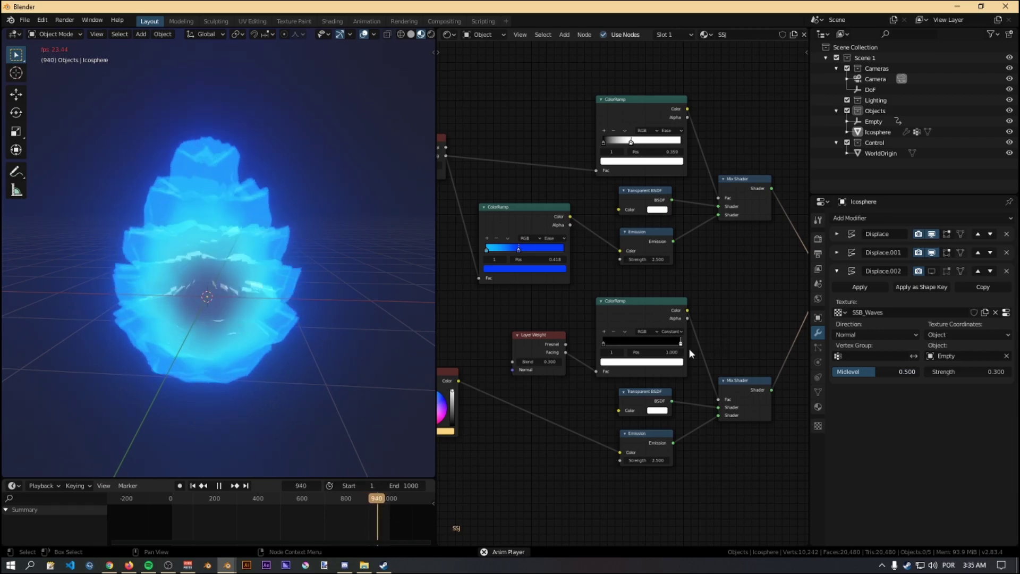
Stop the playback, switch to the SSJ_aura.blend window, and open the recent file VegetaBlast.blend without saving changes
key(space)
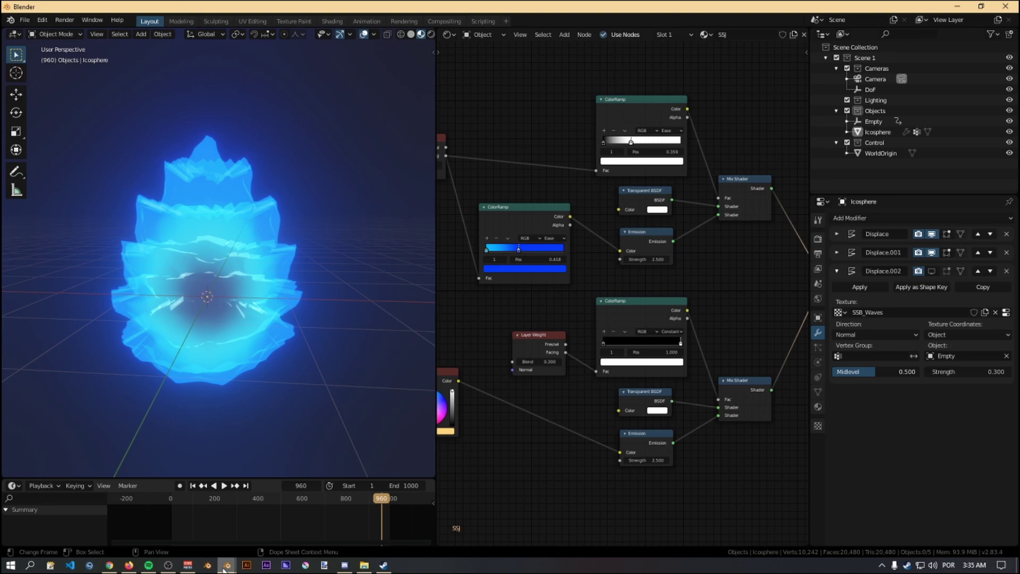
mouse_move(225, 566)
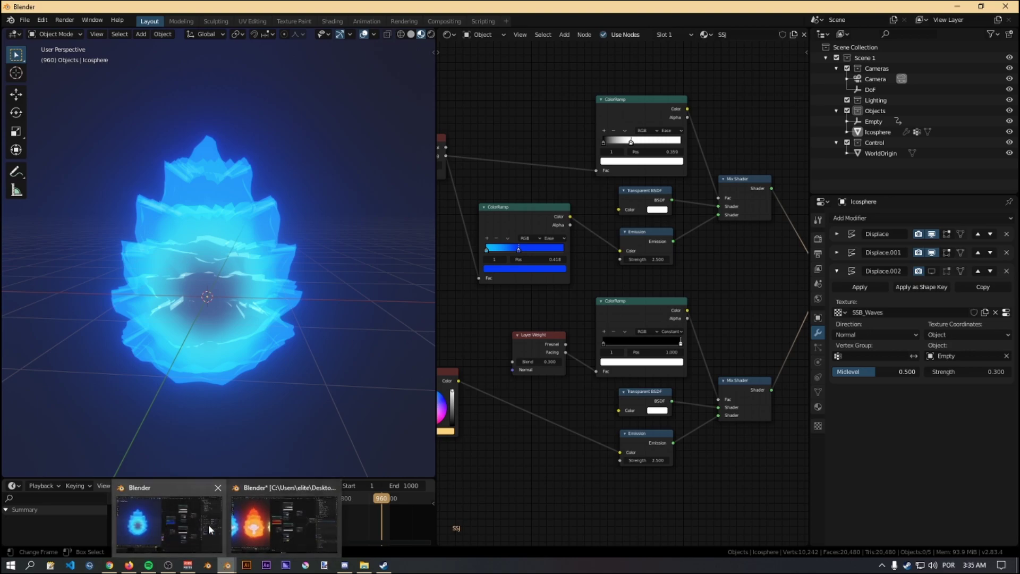
click(295, 516)
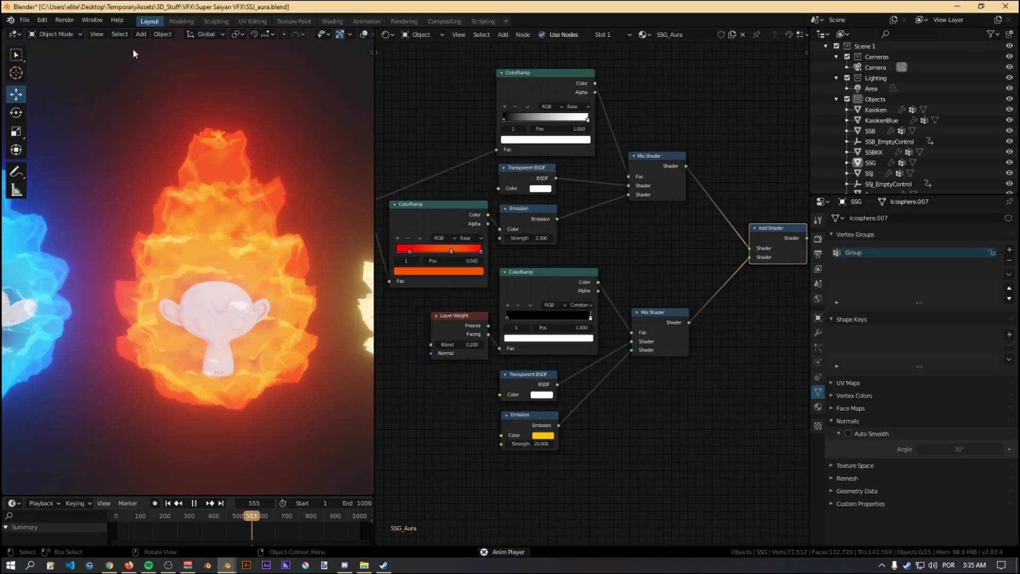
click(24, 20)
mouse_move(63, 76)
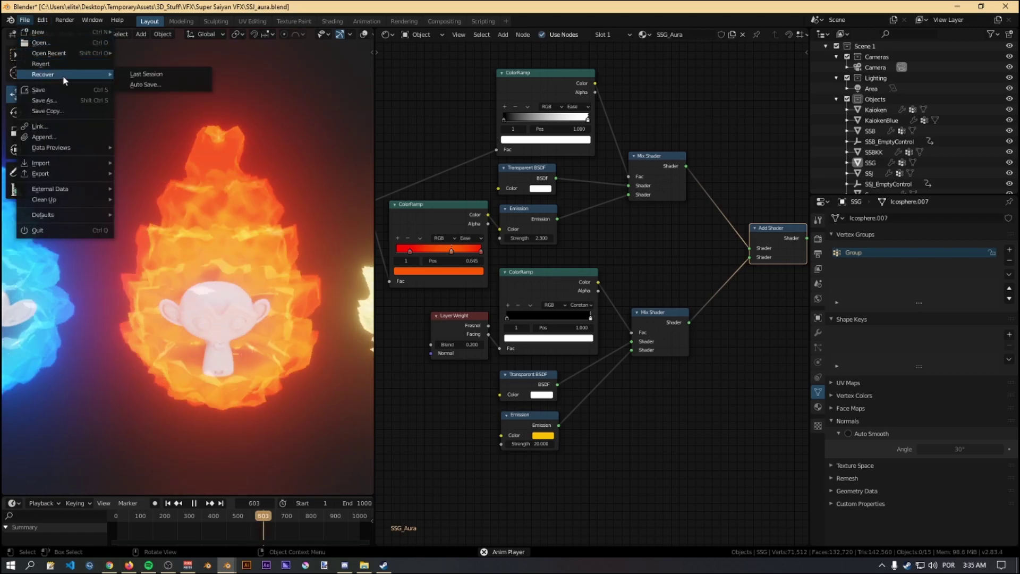
mouse_move(53, 53)
click(170, 63)
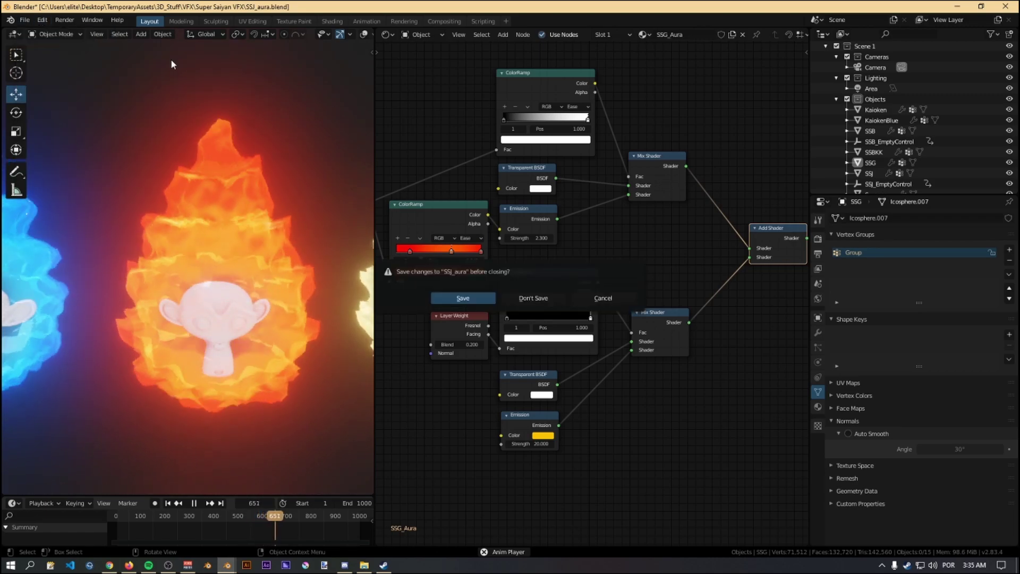
click(518, 298)
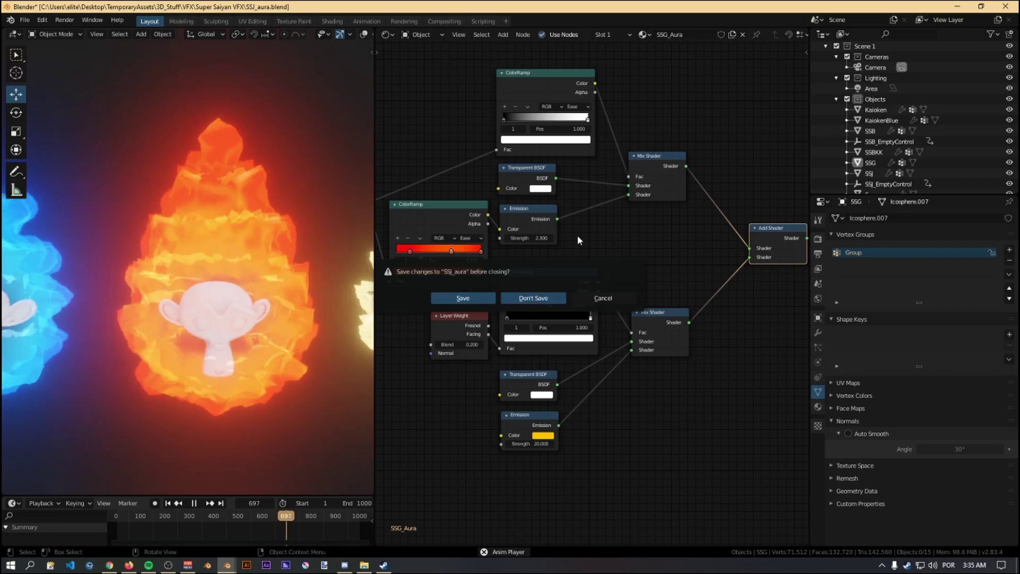
Preview the VegetaBlast scene in Material Preview and Rendered shading, and examine the glowing energy ball and surrounding dust
middle_drag(466, 282, 454, 303)
scroll(454, 298, up, 2)
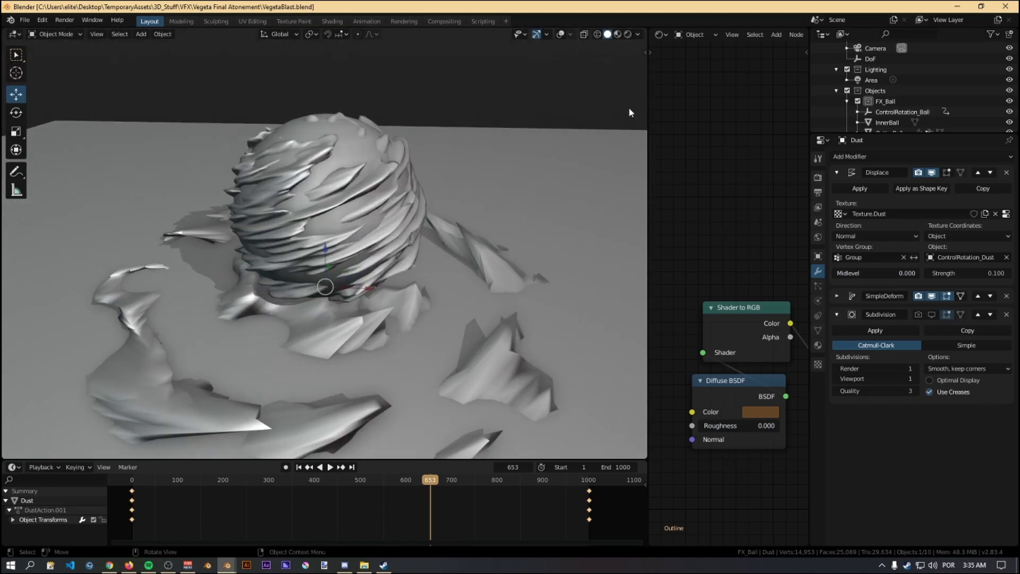
click(617, 35)
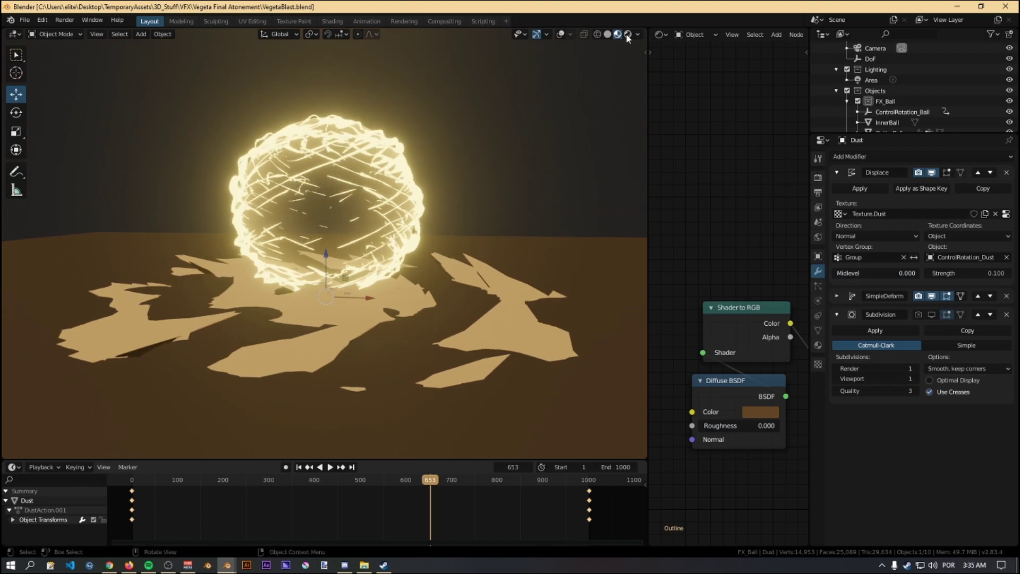
click(627, 36)
scroll(496, 262, up, 4)
middle_drag(501, 284, 454, 260)
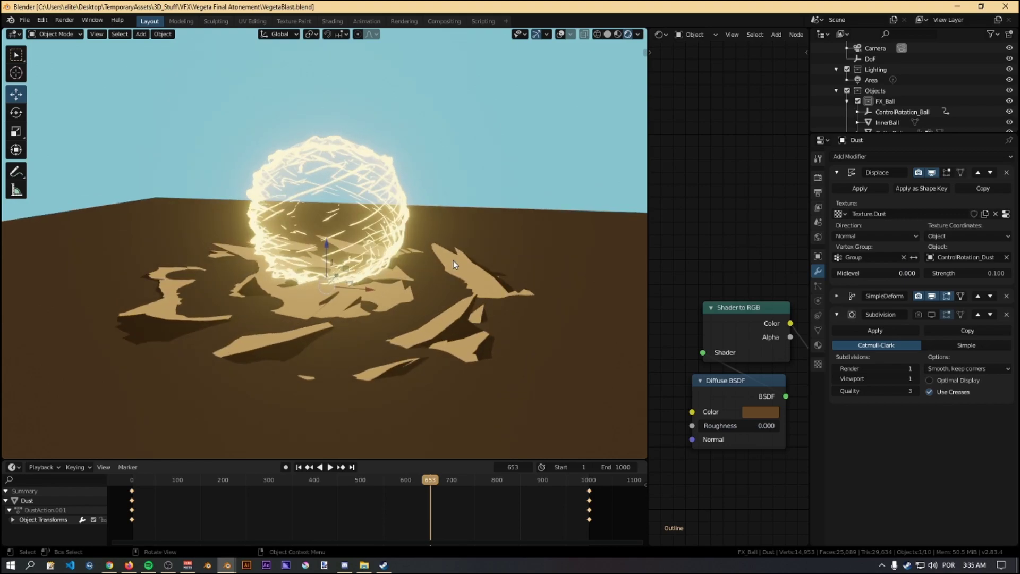
middle_drag(423, 264, 408, 300)
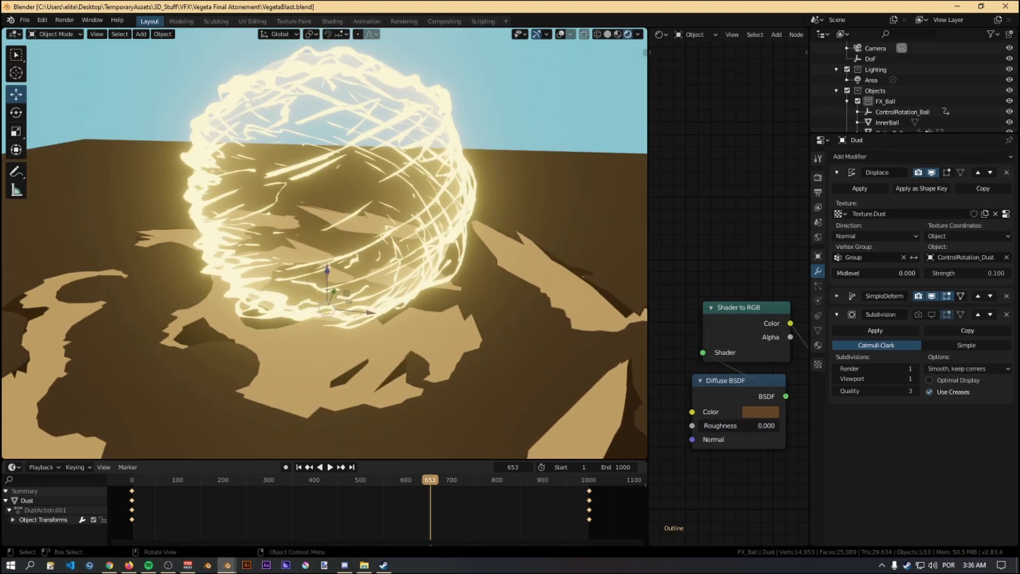